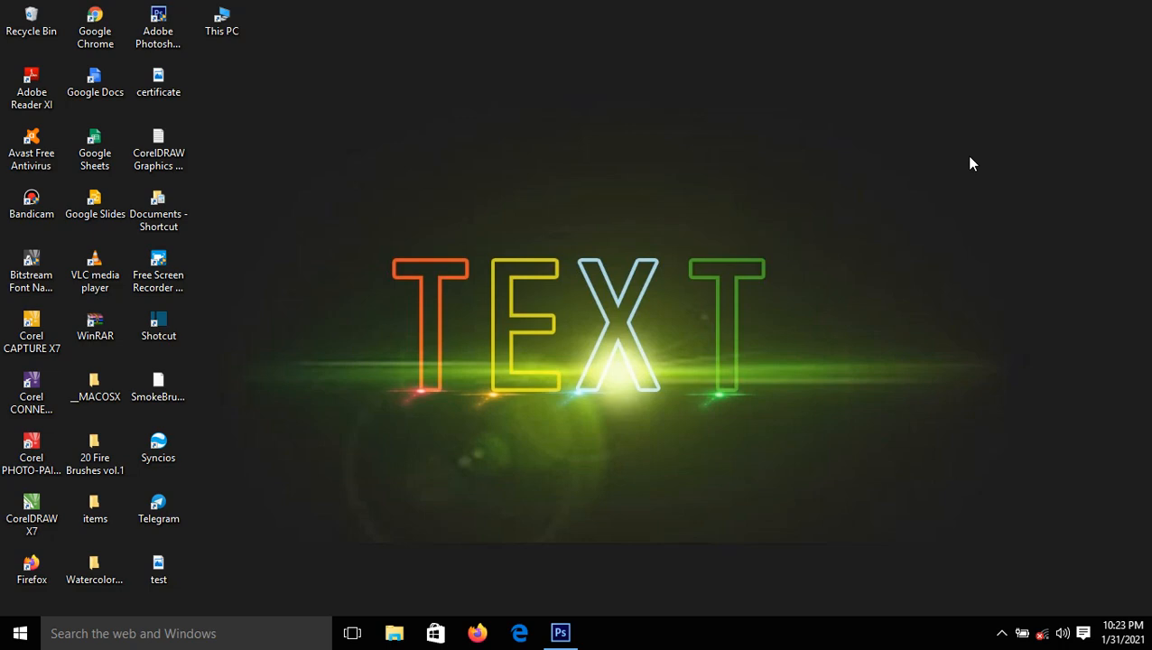
# Switch to Photoshop and create a new document with the International Paper preset in A3 size.
pyautogui.click(561, 634)
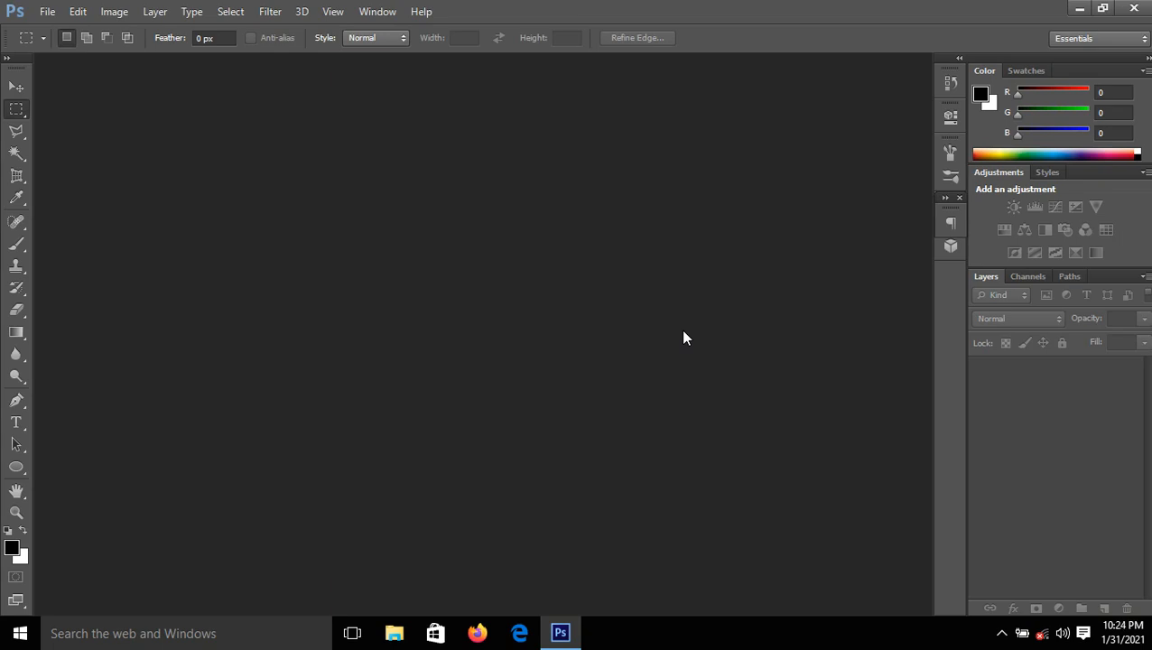
pyautogui.click(48, 13)
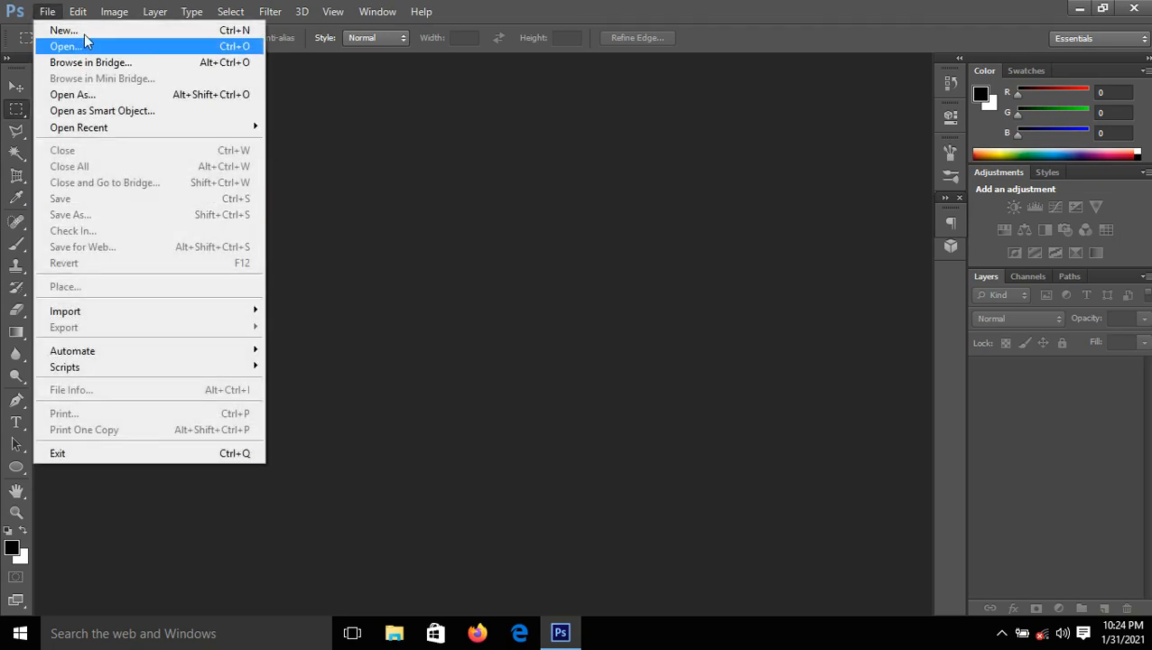
pyautogui.click(83, 30)
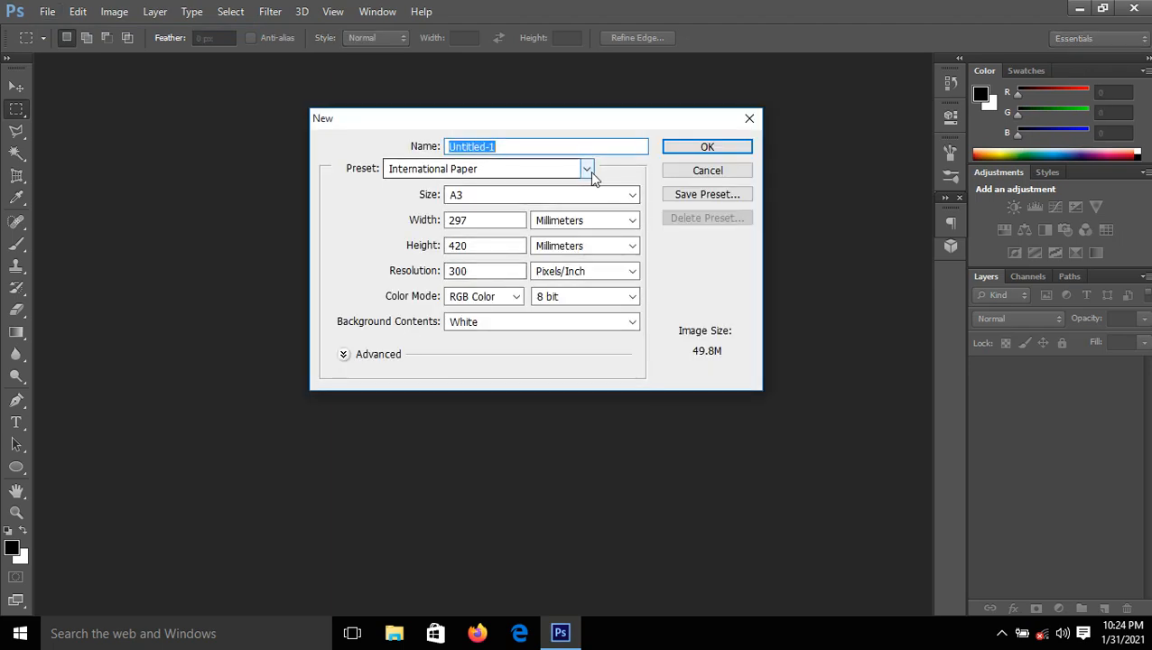
pyautogui.click(586, 170)
pyautogui.click(478, 335)
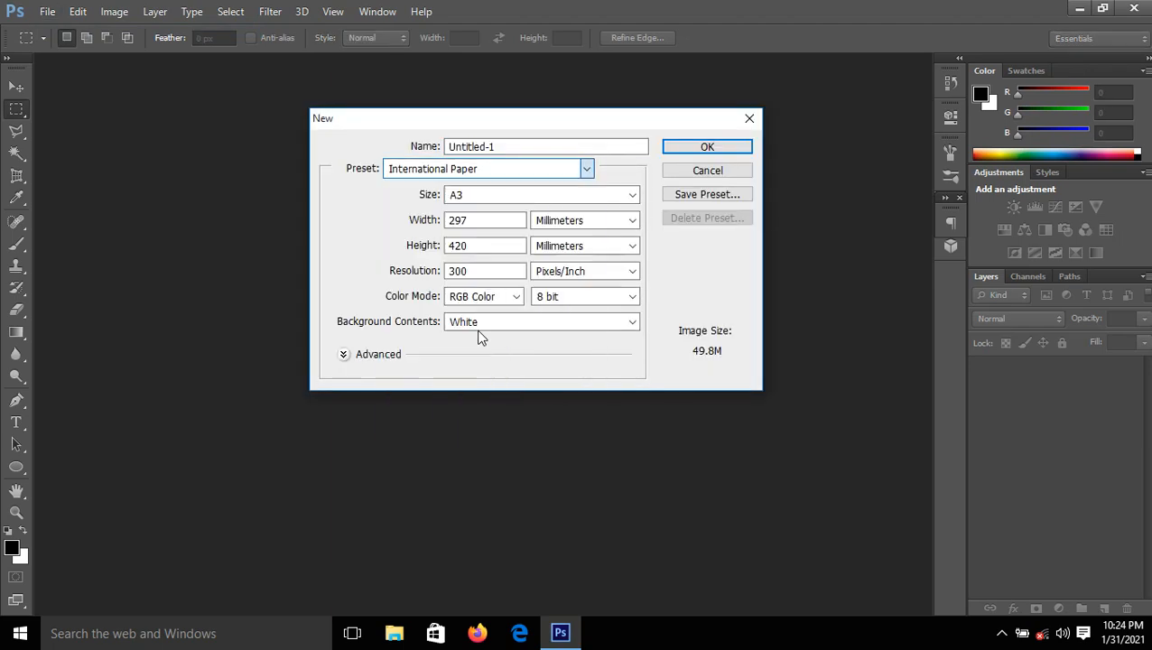
pyautogui.click(633, 194)
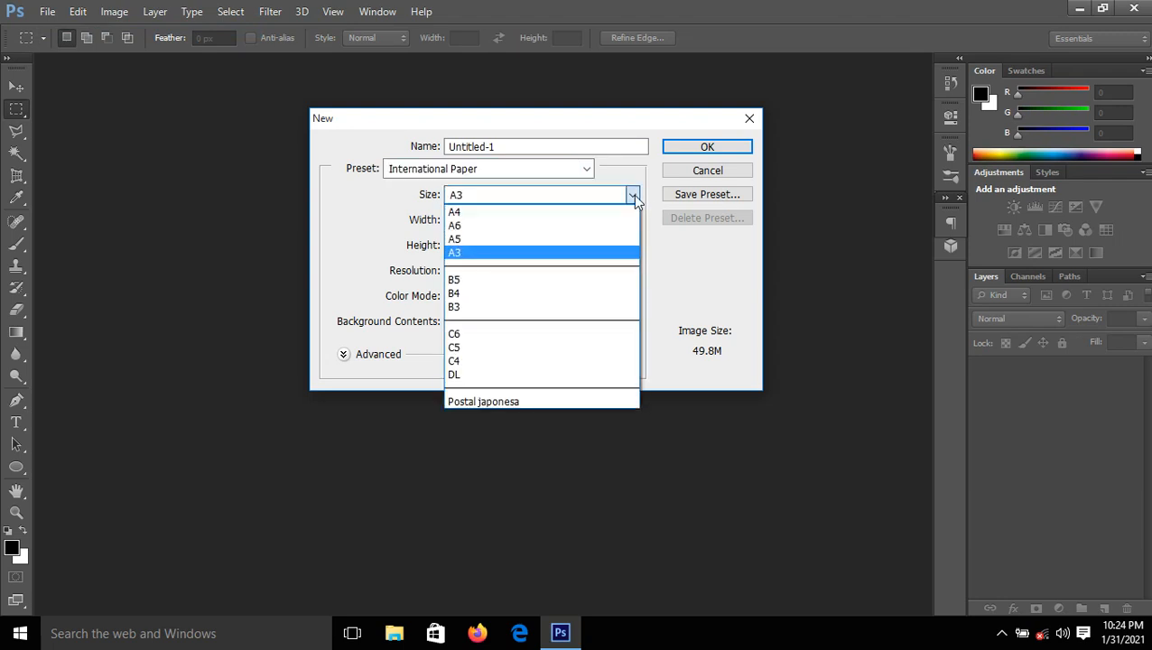
pyautogui.click(547, 255)
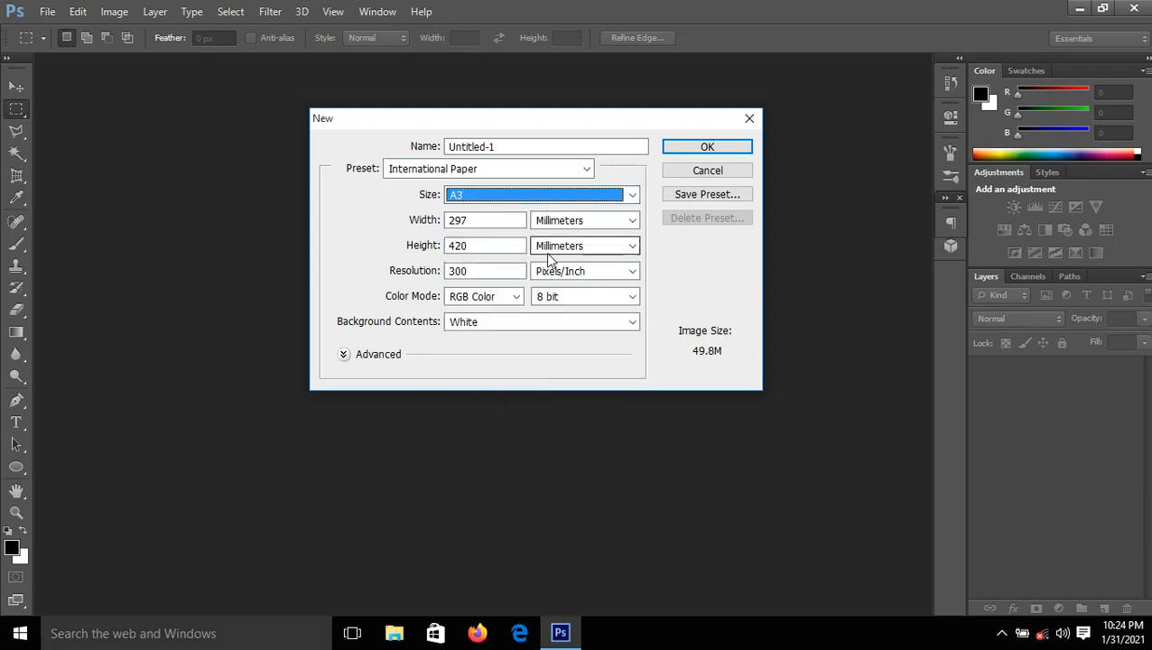
pyautogui.click(723, 146)
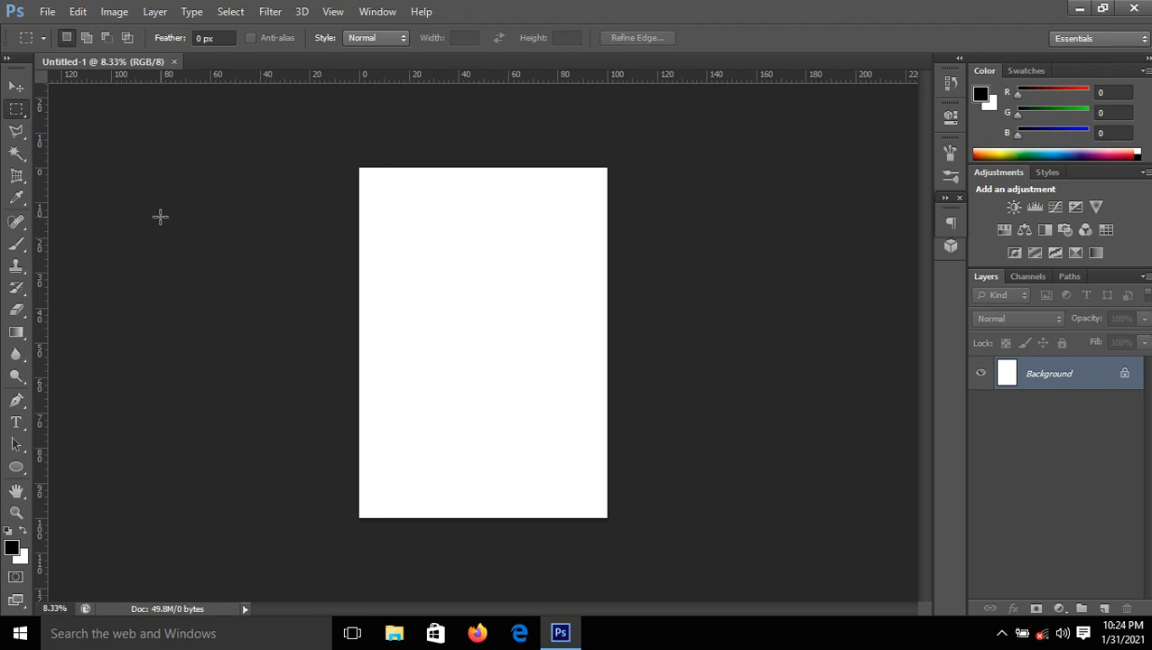
# Add a vertical guide at the 50% position of the page.
pyautogui.click(333, 11)
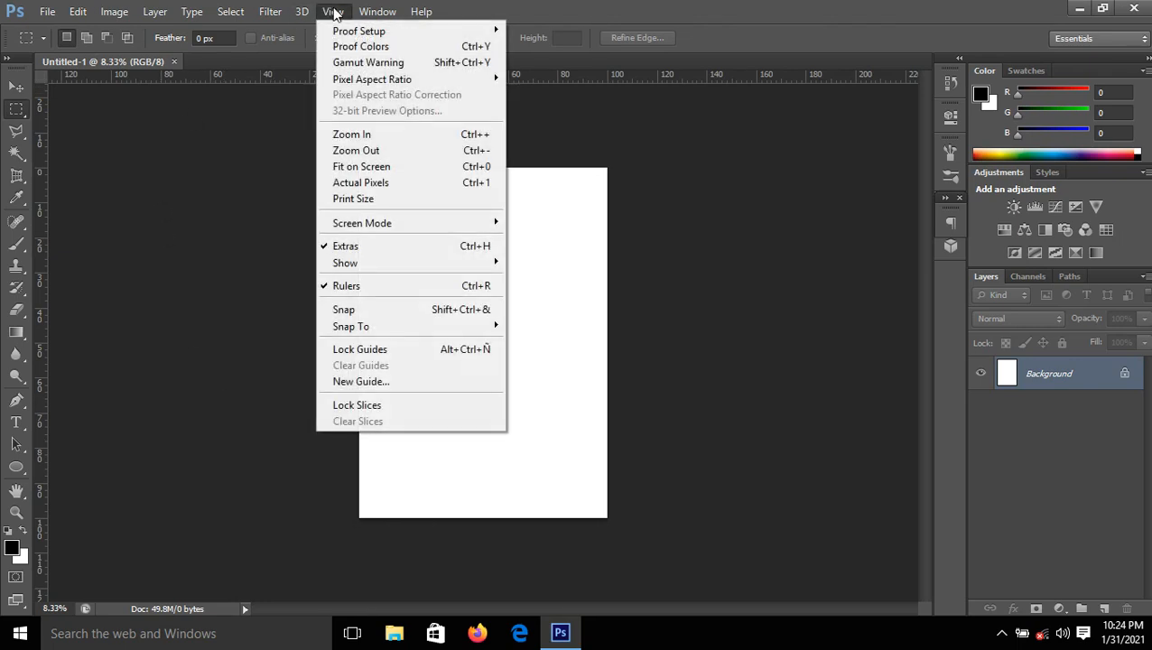
pyautogui.click(346, 383)
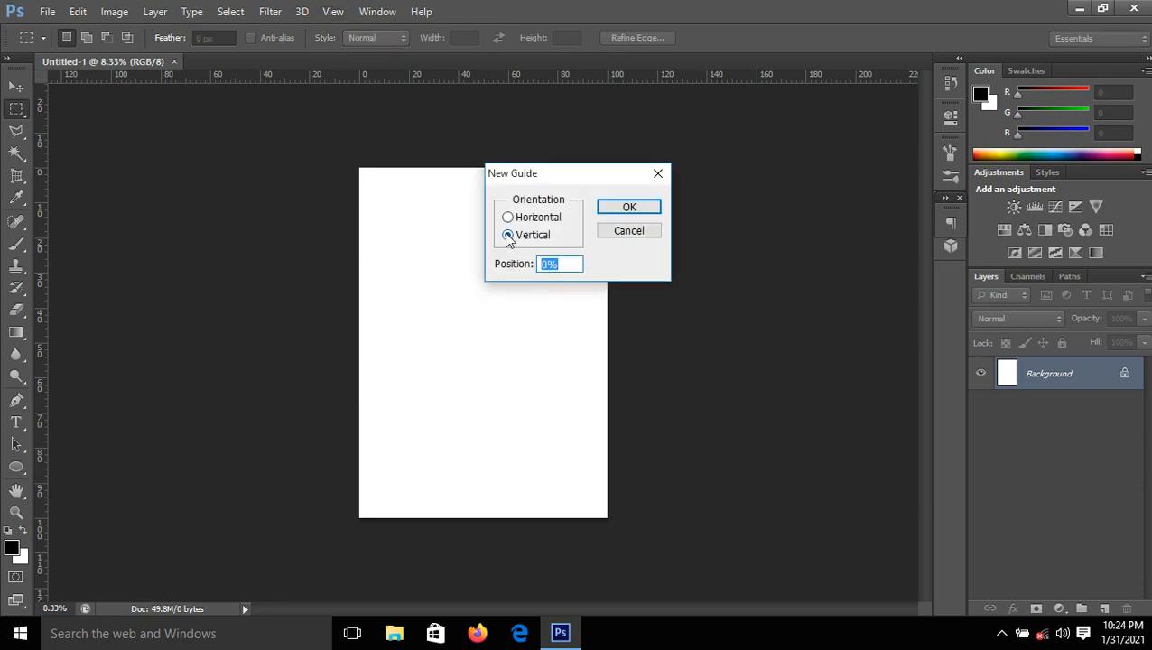
pyautogui.write('50')
pyautogui.click(629, 206)
# Add a horizontal guide at the 50% position of the page.
pyautogui.click(333, 11)
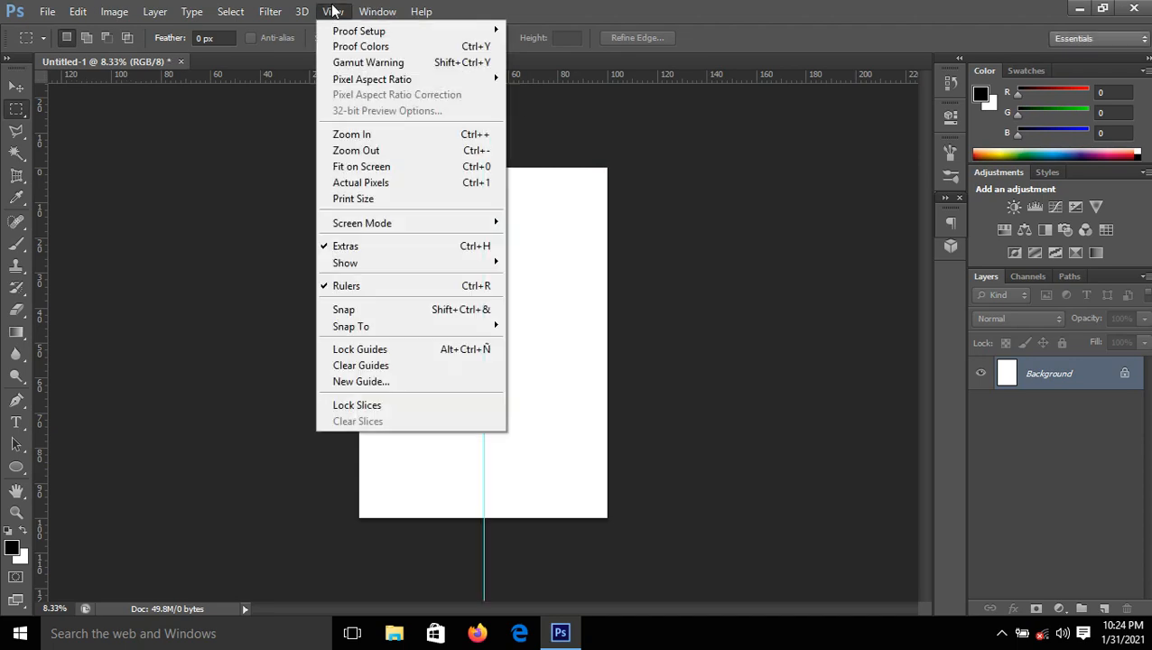
pyautogui.click(359, 383)
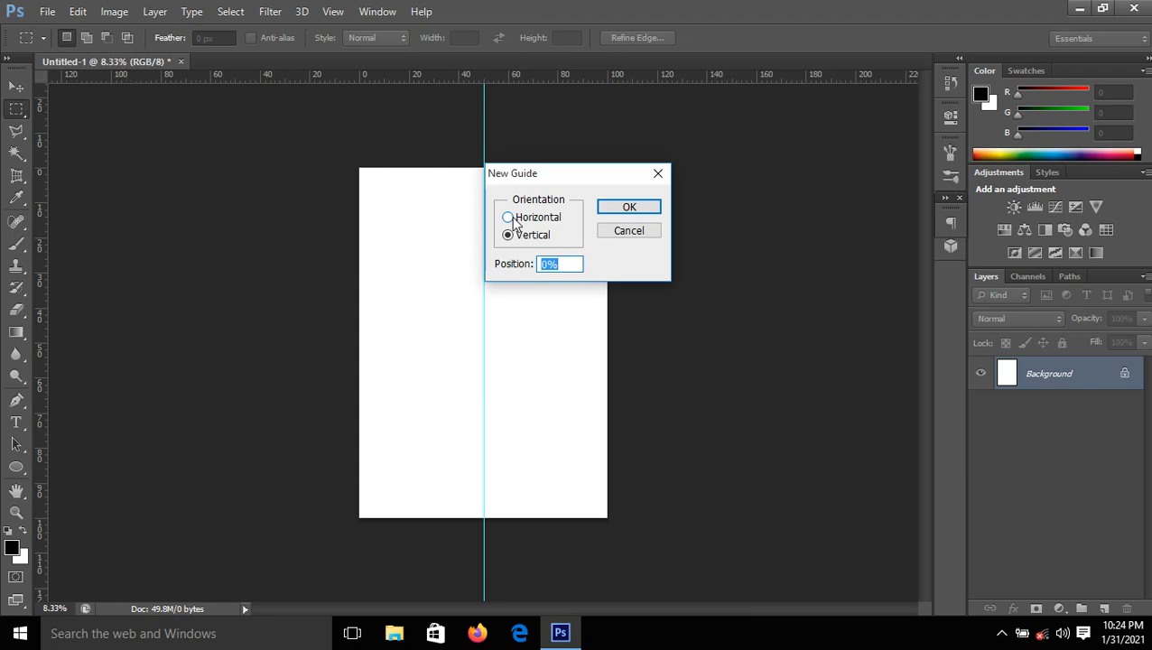
pyautogui.click(512, 218)
pyautogui.click(561, 264)
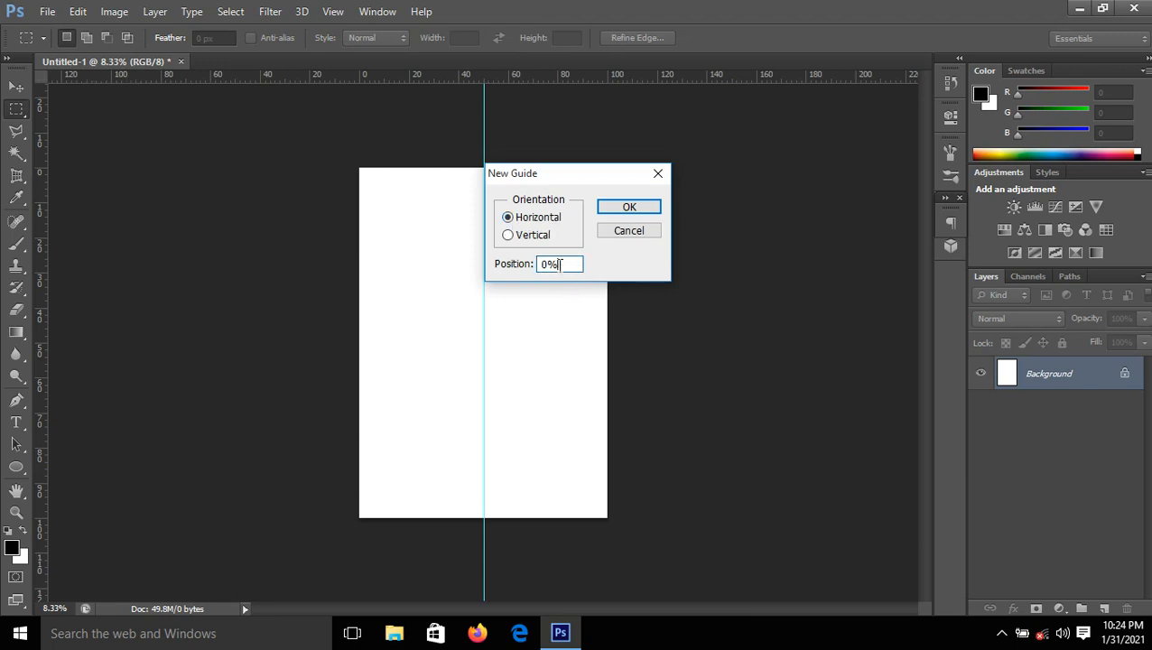
pyautogui.press('BackSpace')
pyautogui.press('BackSpace')
pyautogui.write('50')
pyautogui.click(628, 208)
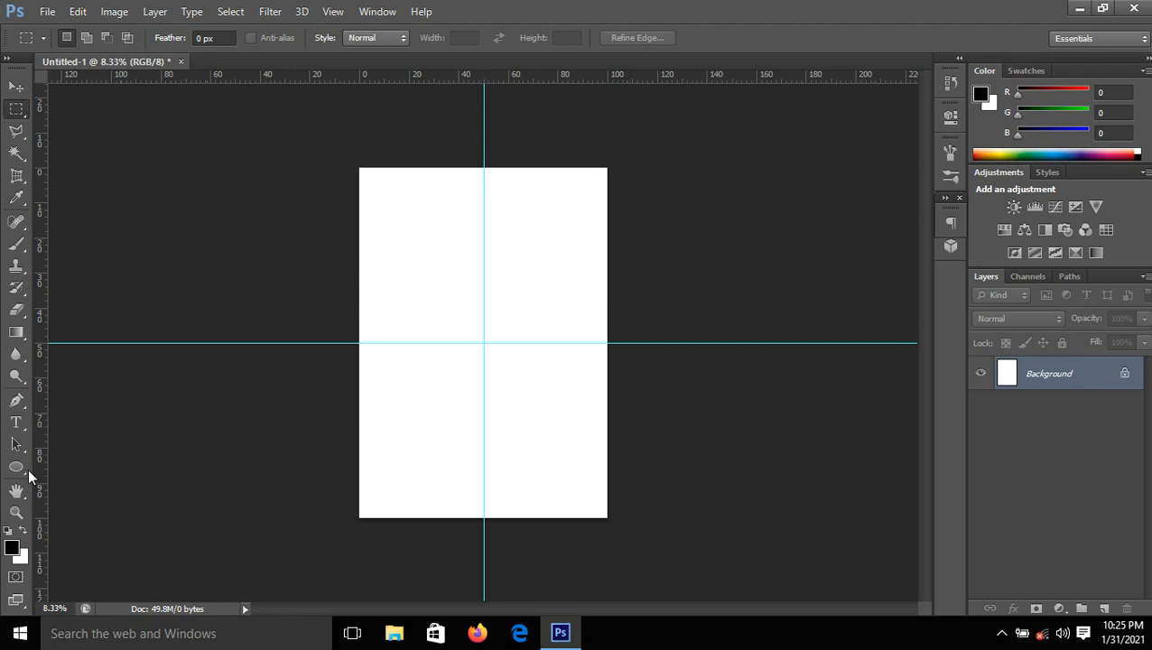
# Draw a black rectangle of about 4167 × 2985 px covering the page's upper half down to the horizontal guide.
pyautogui.click(28, 468)
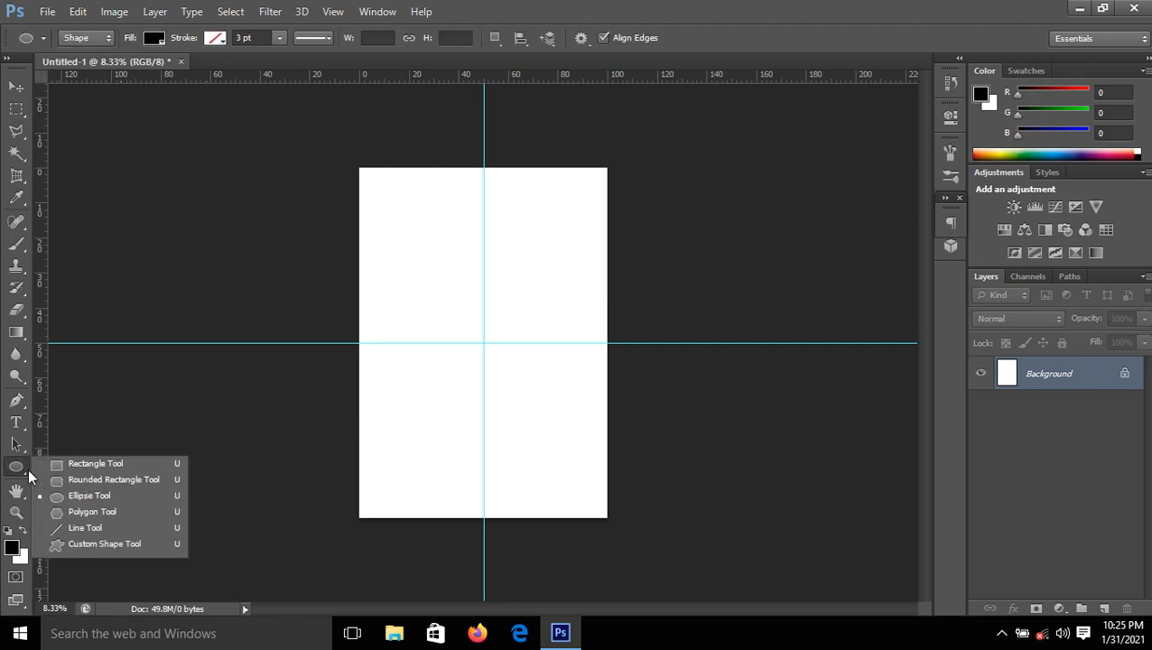
pyautogui.click(77, 463)
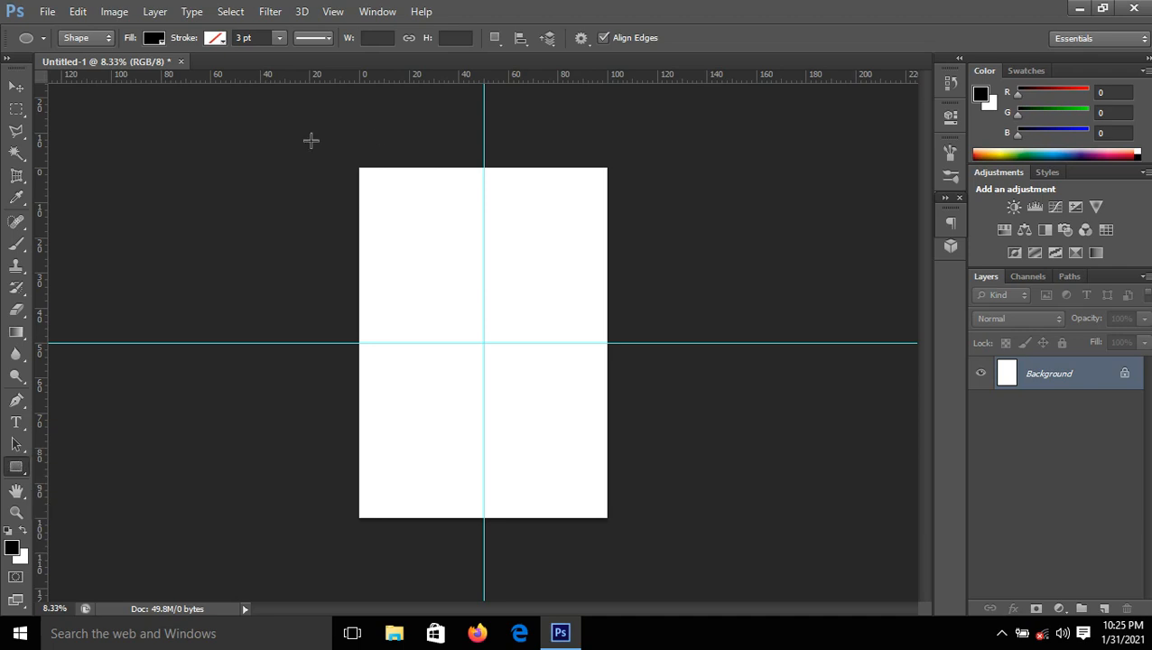
pyautogui.moveTo(322, 133); pyautogui.dragTo(617, 342)
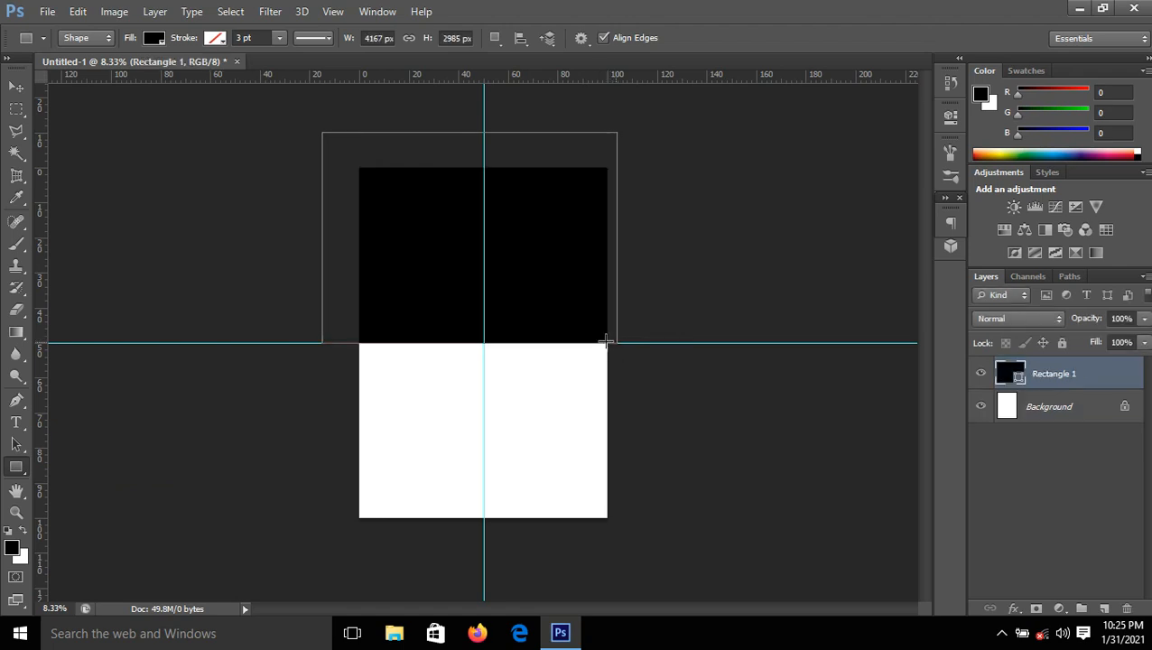
# Draw a rectangle of about 3904 × 888 px overlapping the page's bottom edge as a thin strip, and nudge it slightly upward.
pyautogui.moveTo(353, 501); pyautogui.dragTo(630, 564)
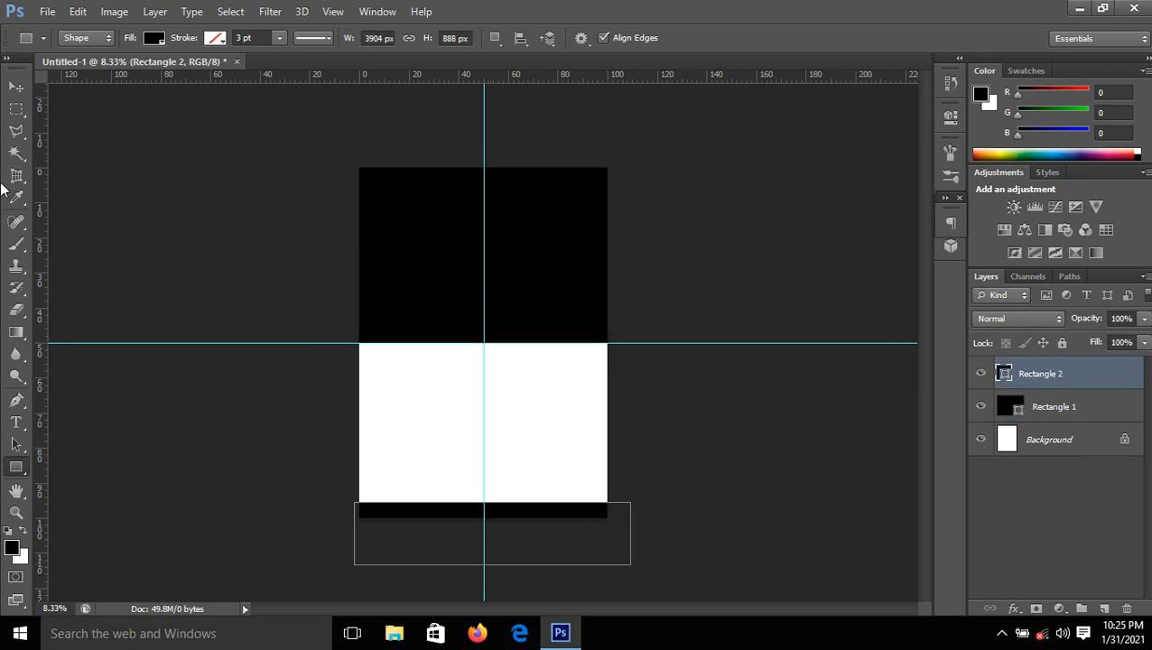
pyautogui.click(16, 86)
pyautogui.hotkey('shift', 'Up')
pyautogui.hotkey('shift', 'Up')
pyautogui.hotkey('shift', 'Up')
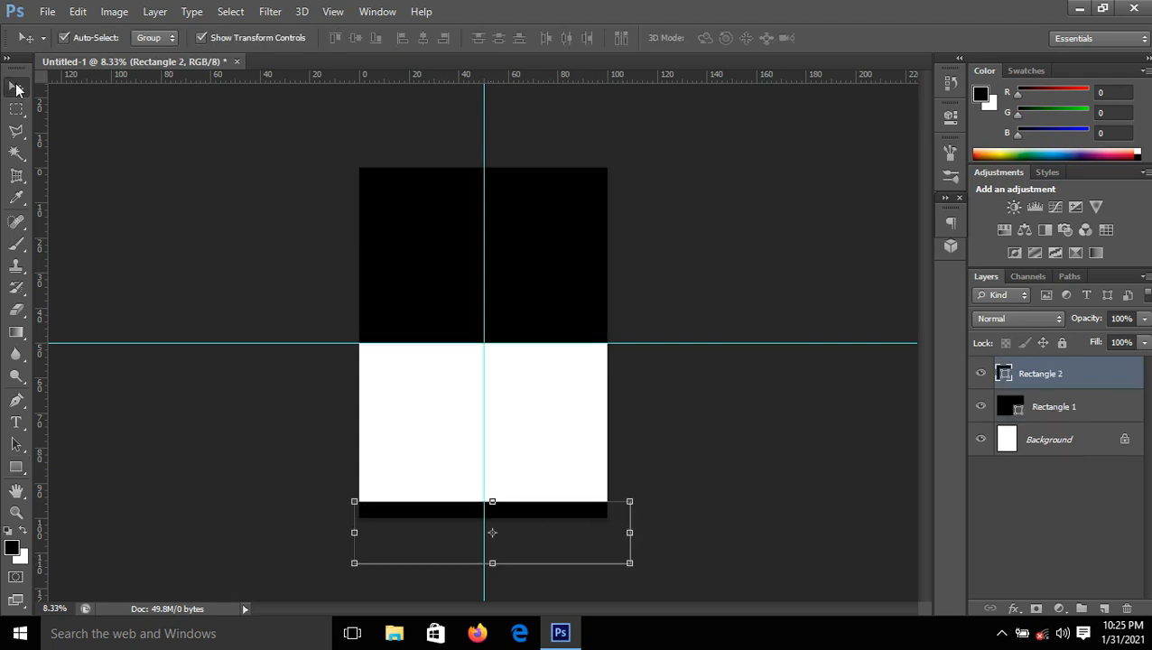
pyautogui.click(790, 499)
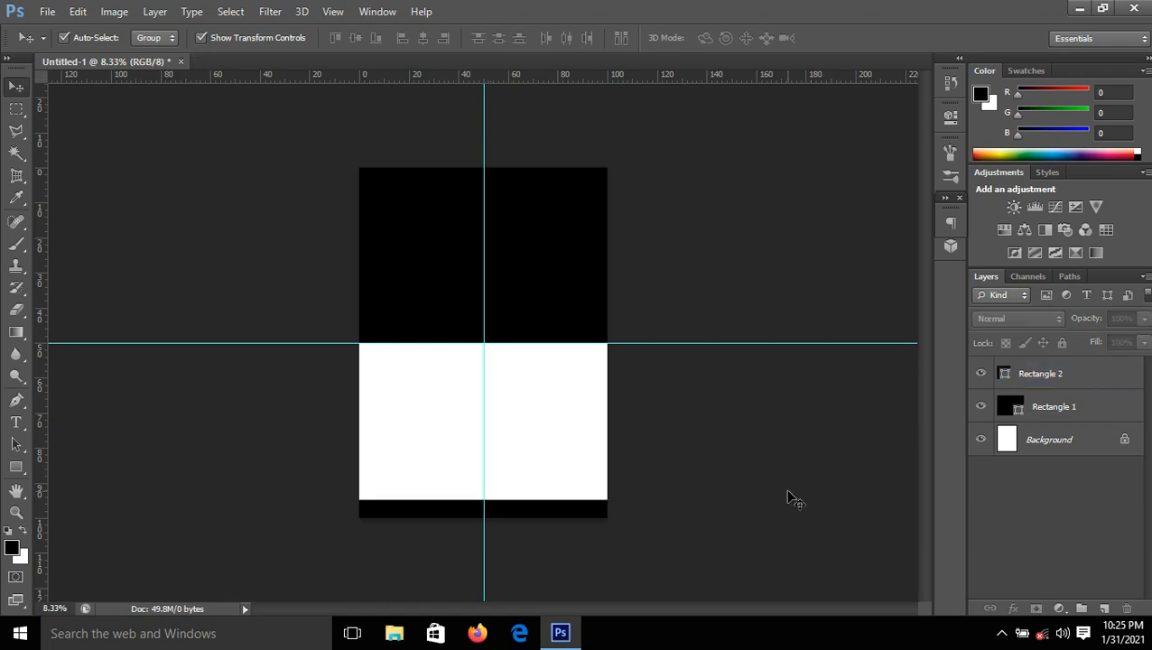
# Rasterize the Rectangle 1 layer.
pyautogui.click(1052, 409)
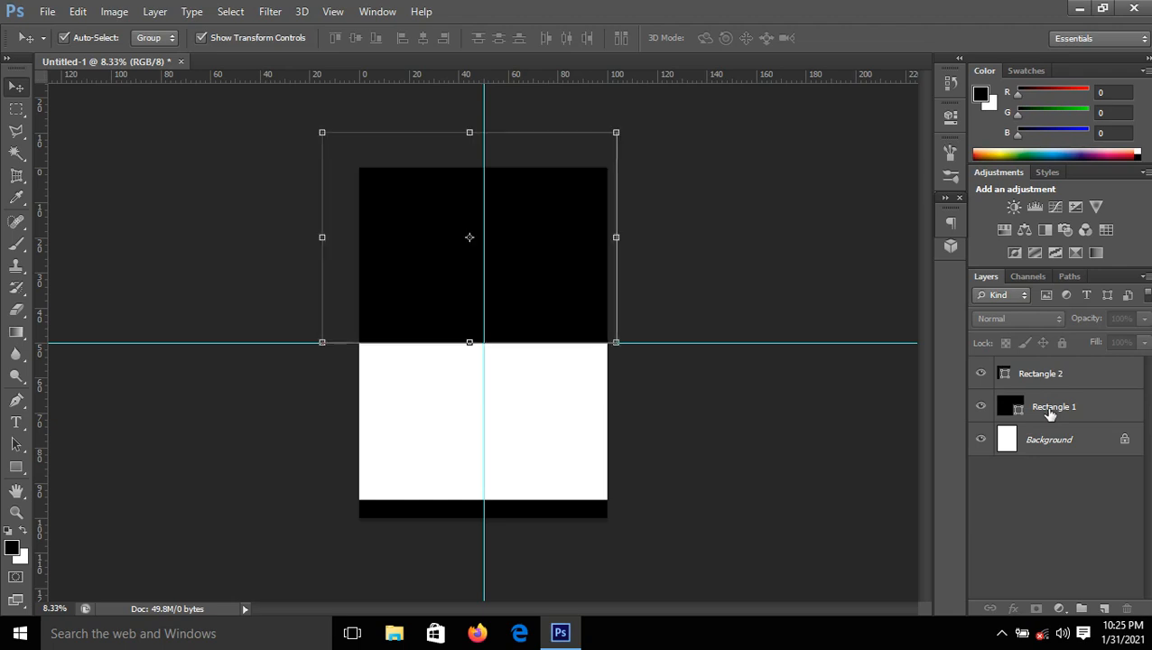
pyautogui.rightClick(1049, 412)
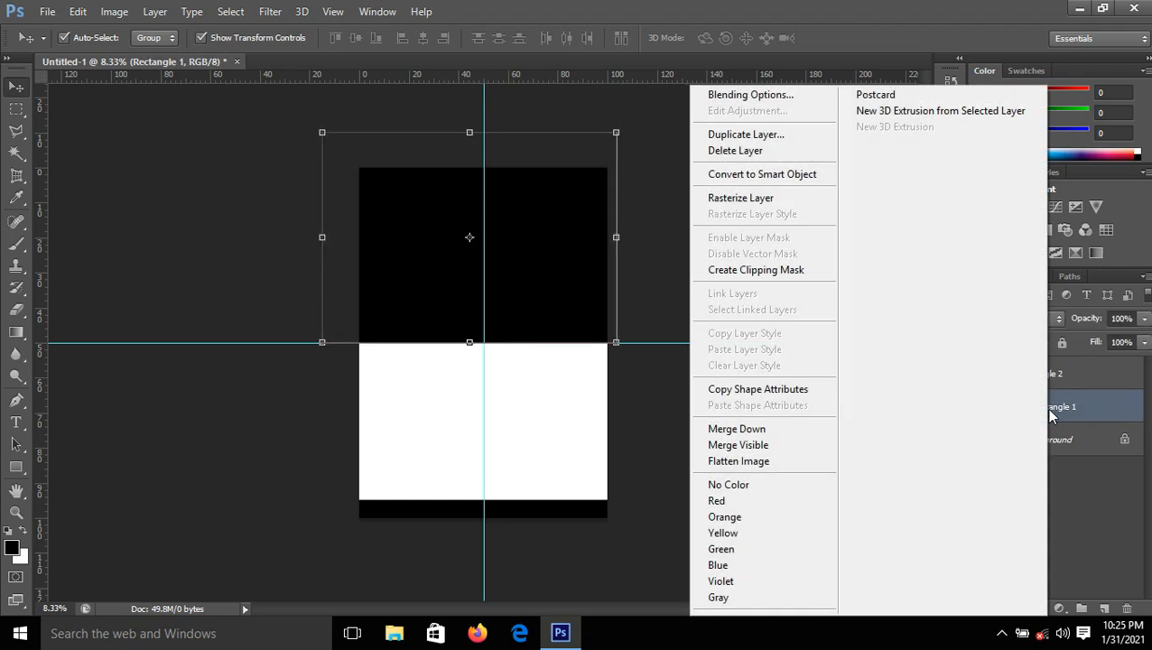
pyautogui.click(773, 200)
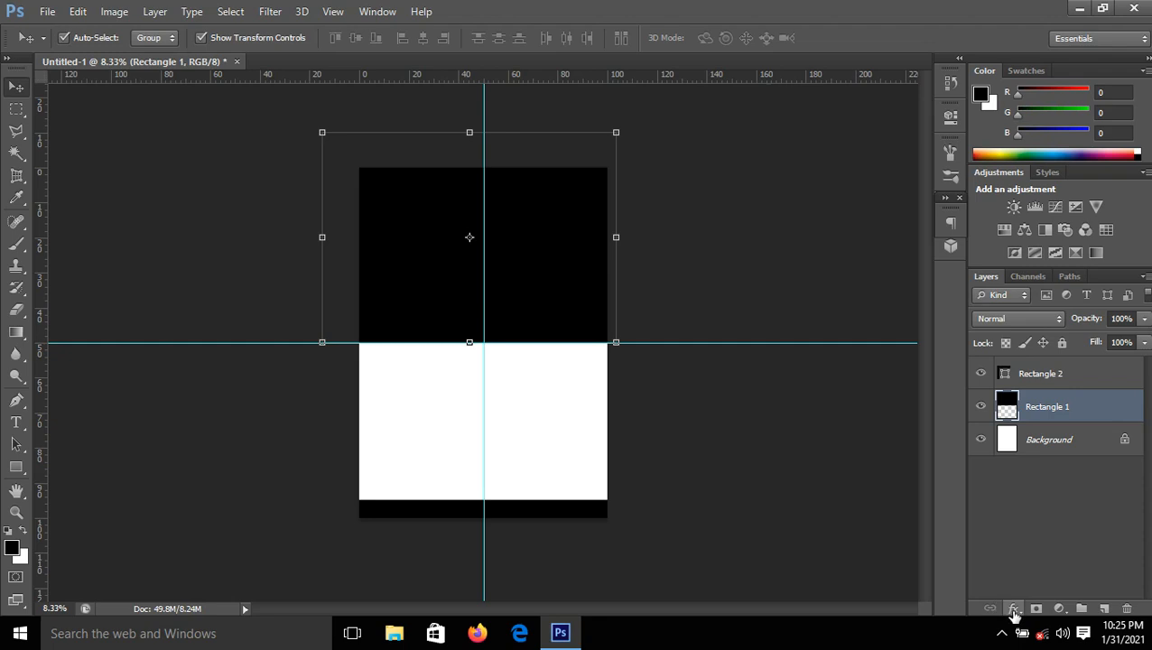
# Apply a Color Overlay in dark blue 03043c to the Rectangle 1 layer.
pyautogui.click(1013, 609)
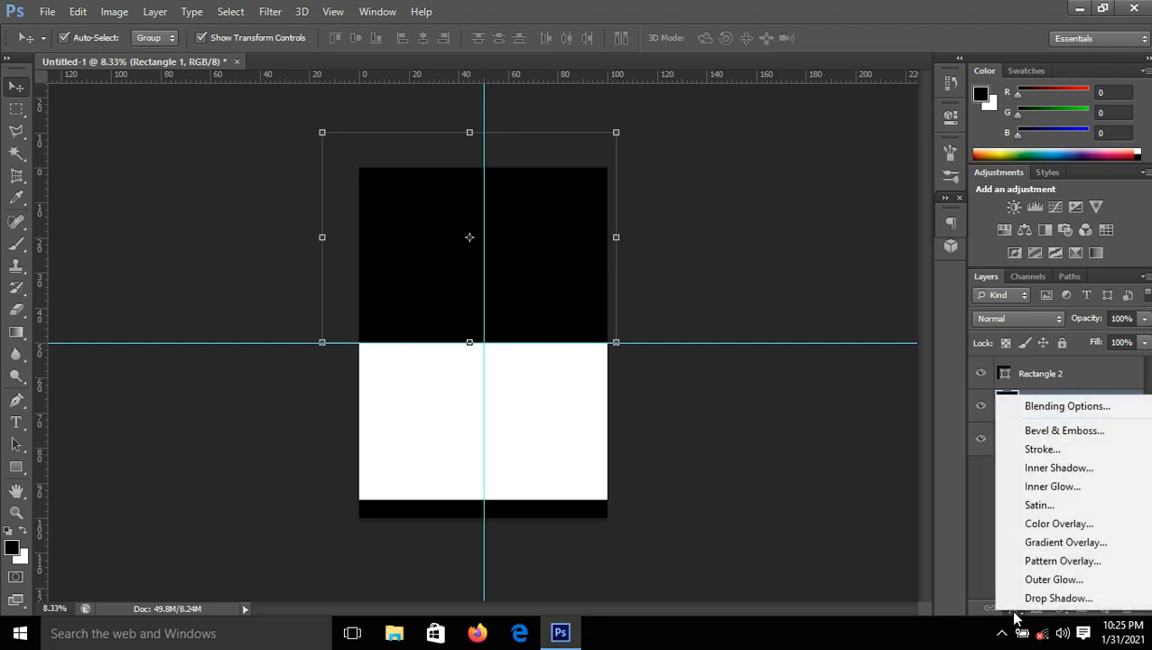
pyautogui.click(1065, 526)
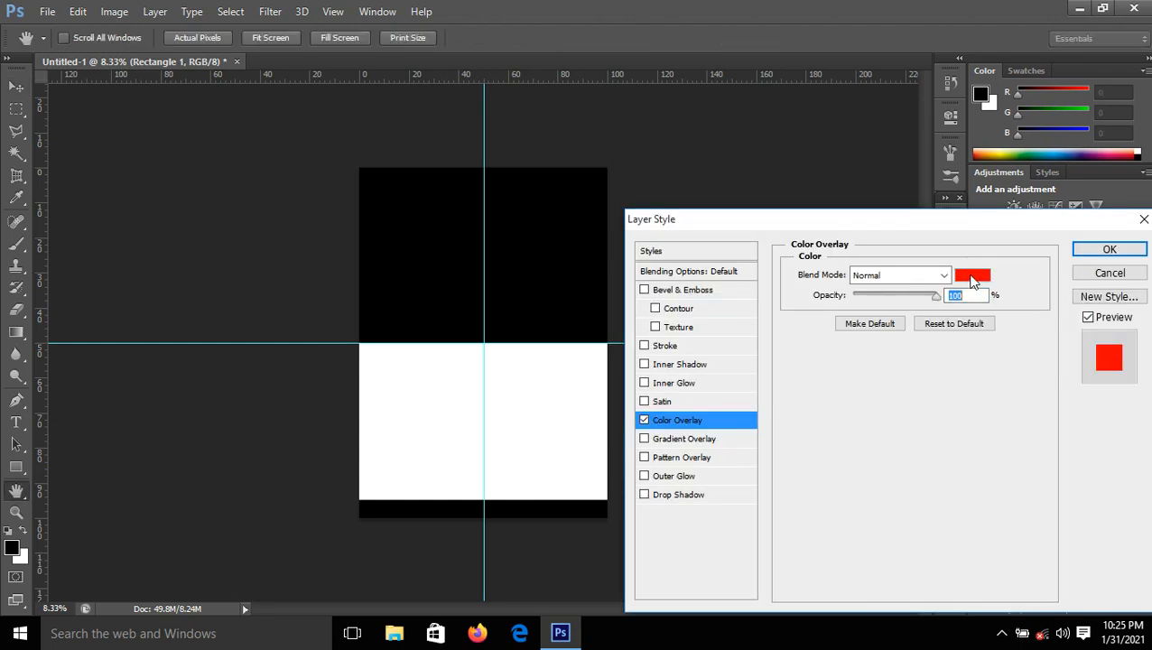
pyautogui.click(970, 276)
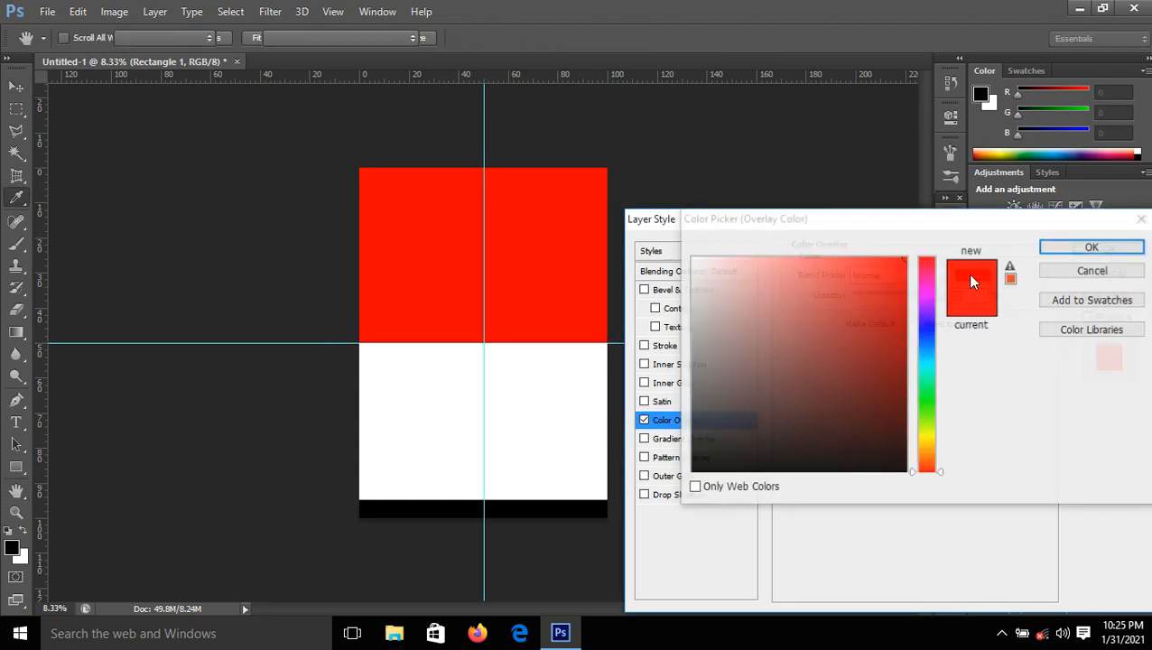
pyautogui.click(920, 328)
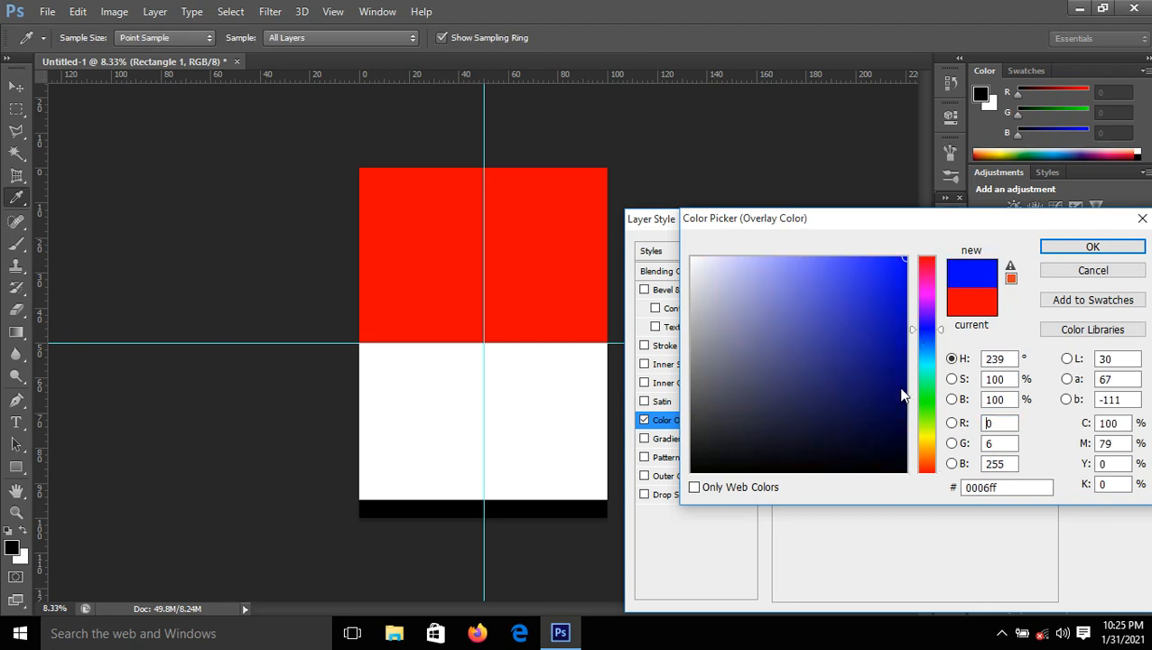
pyautogui.click(896, 421)
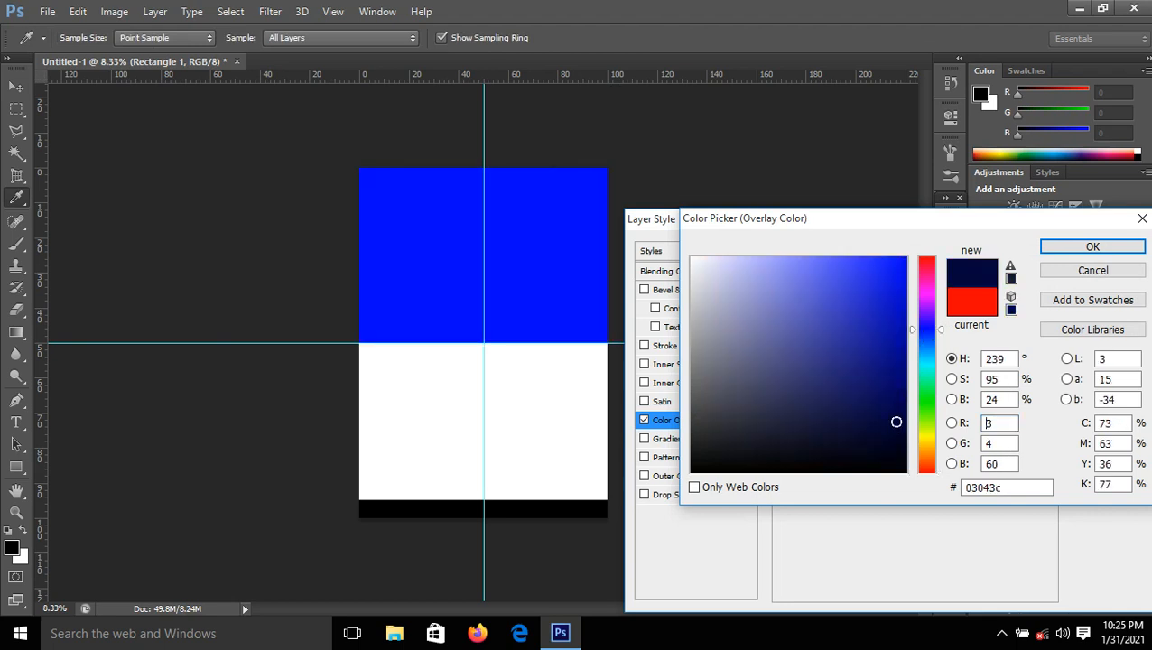
pyautogui.click(1107, 249)
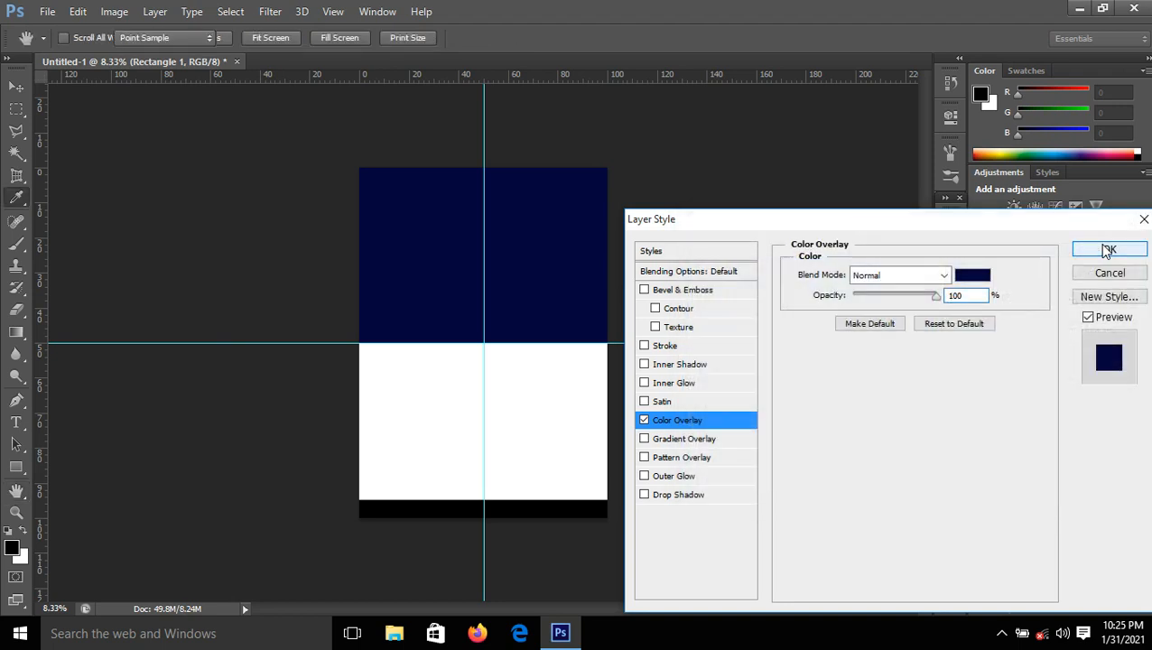
pyautogui.click(1107, 250)
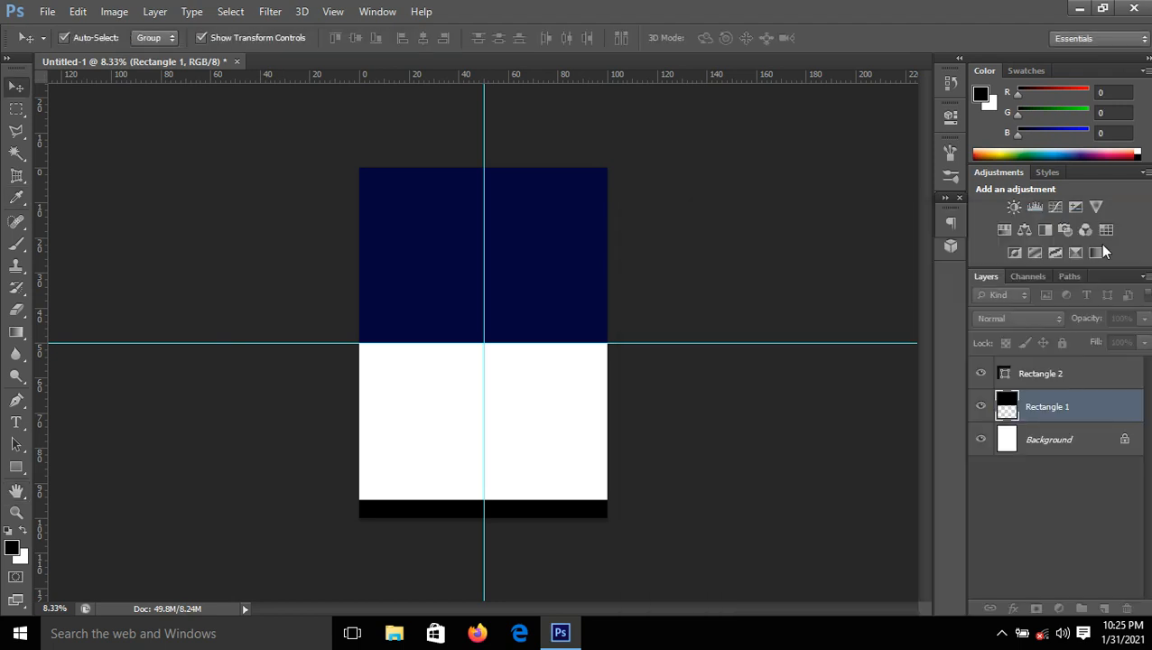
# Apply a Color Overlay to the Rectangle 2 strip, sampling the dark blue 03043c from the page's upper half.
pyautogui.click(577, 521)
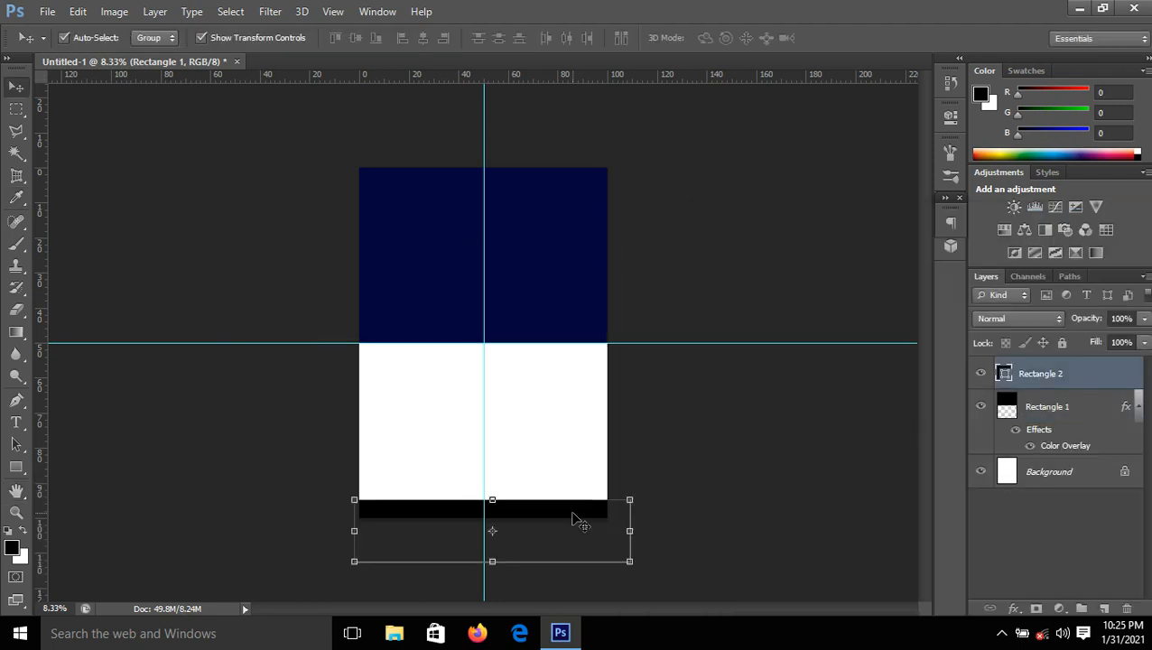
pyautogui.click(1014, 609)
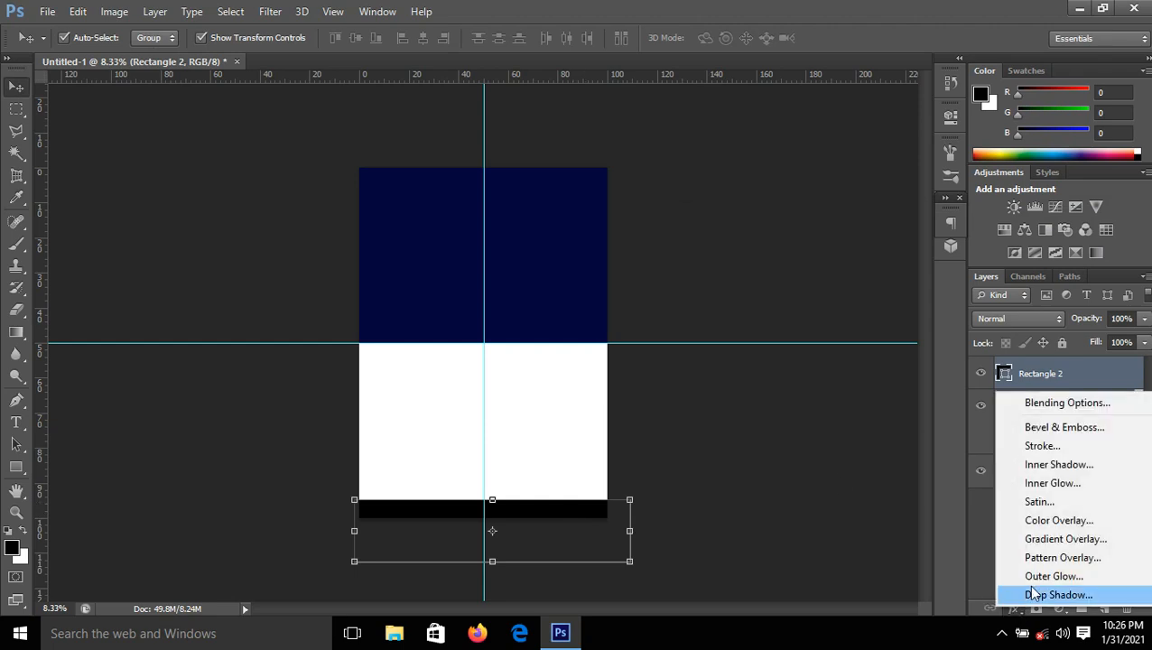
pyautogui.click(1062, 527)
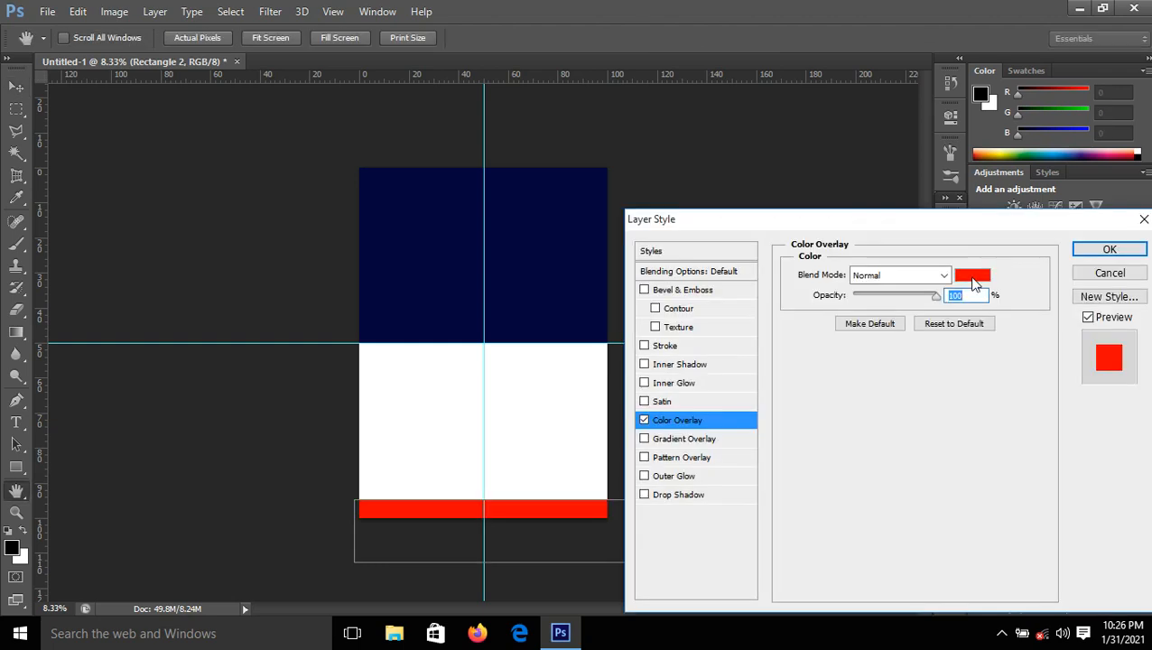
pyautogui.click(973, 281)
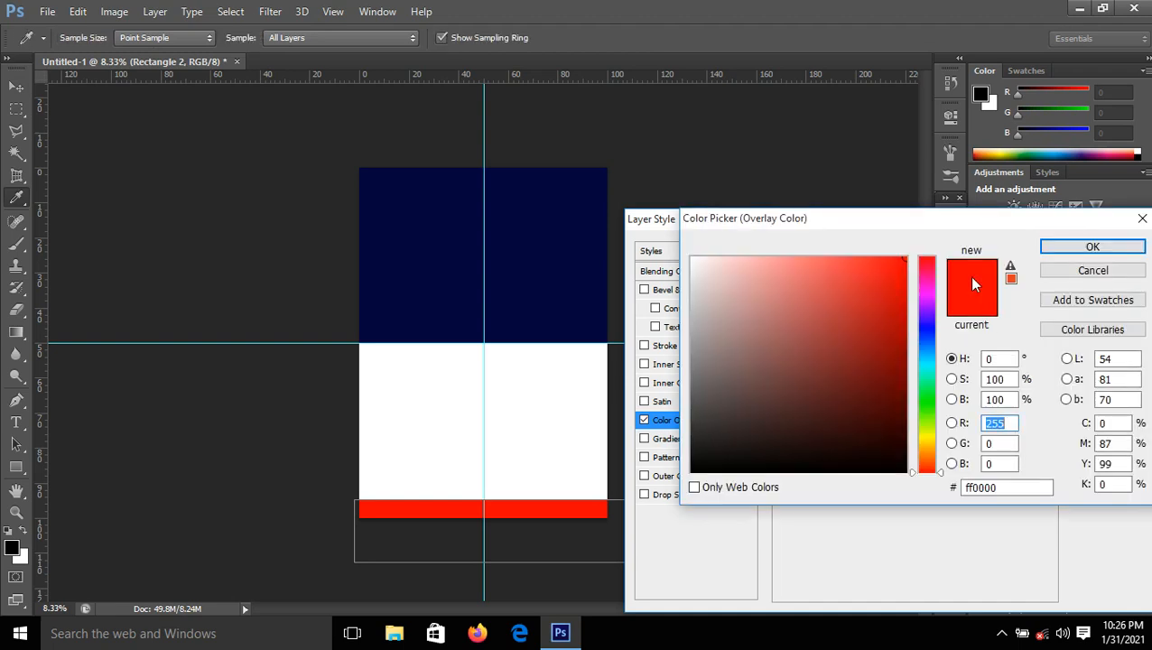
pyautogui.click(544, 234)
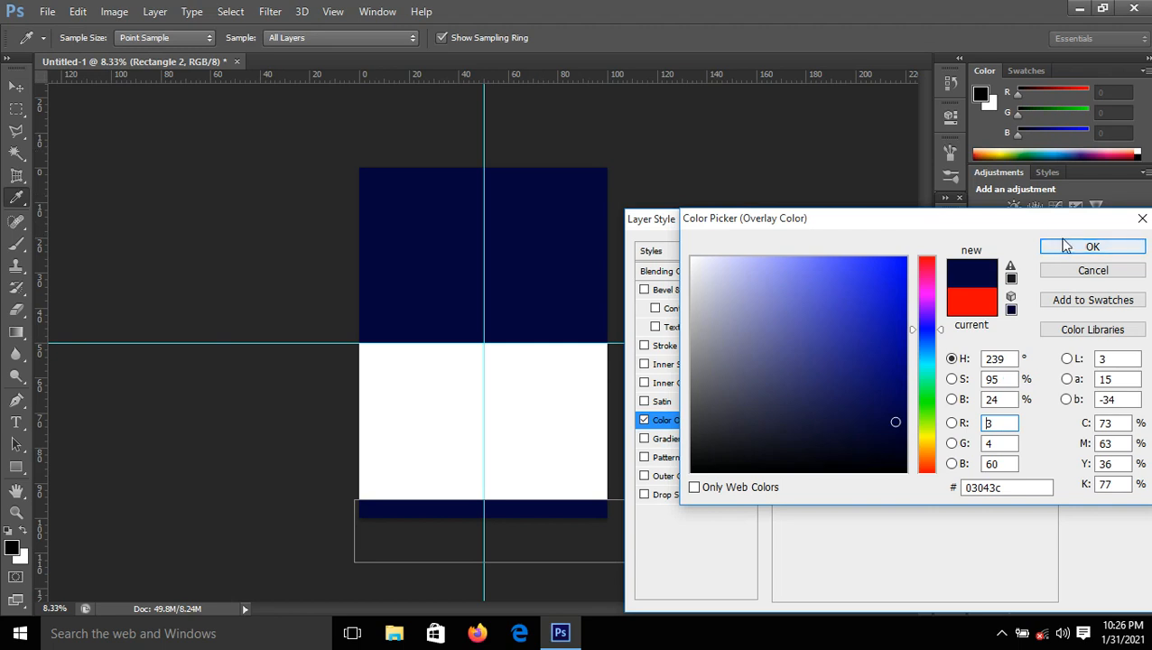
pyautogui.click(1093, 248)
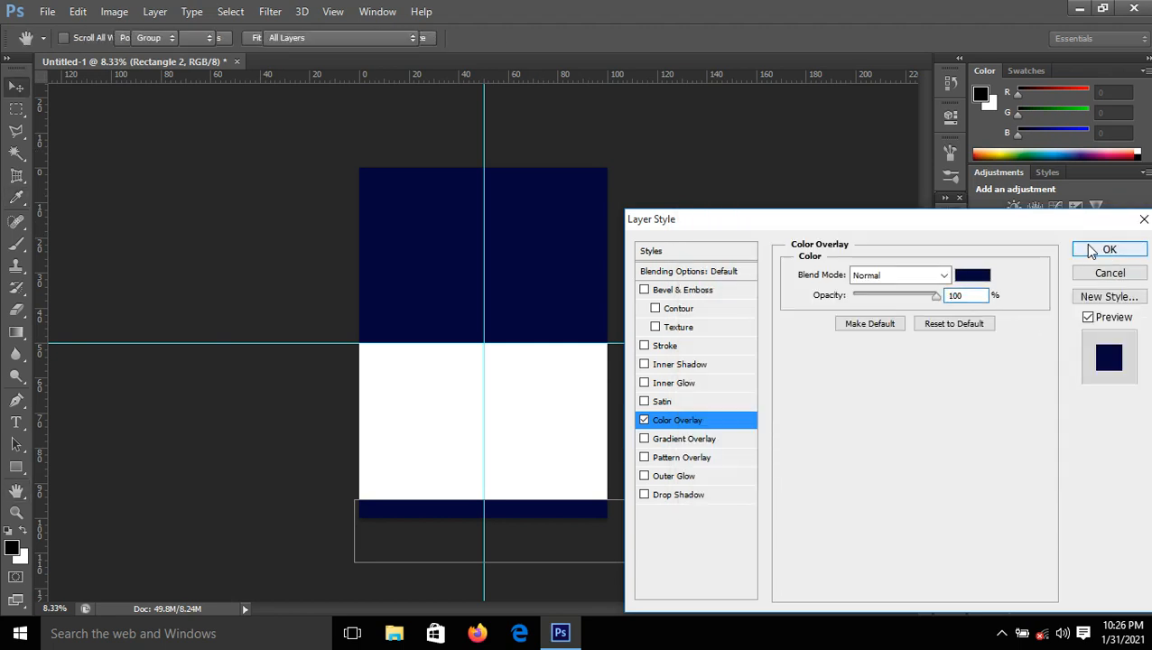
pyautogui.click(1094, 248)
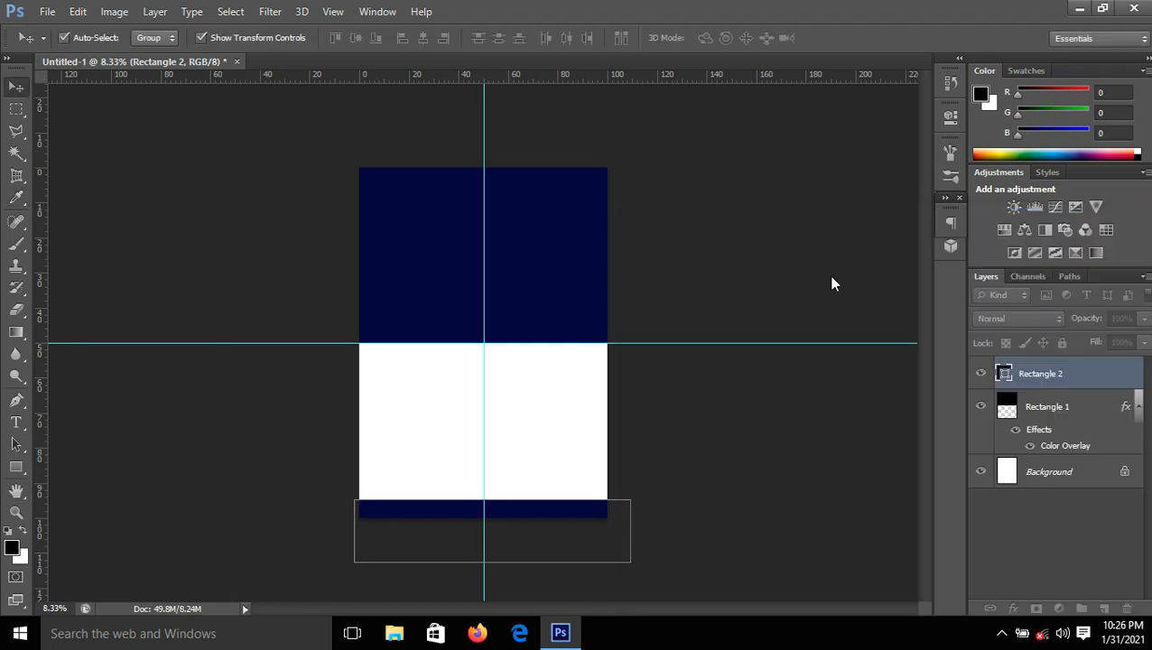
pyautogui.click(798, 532)
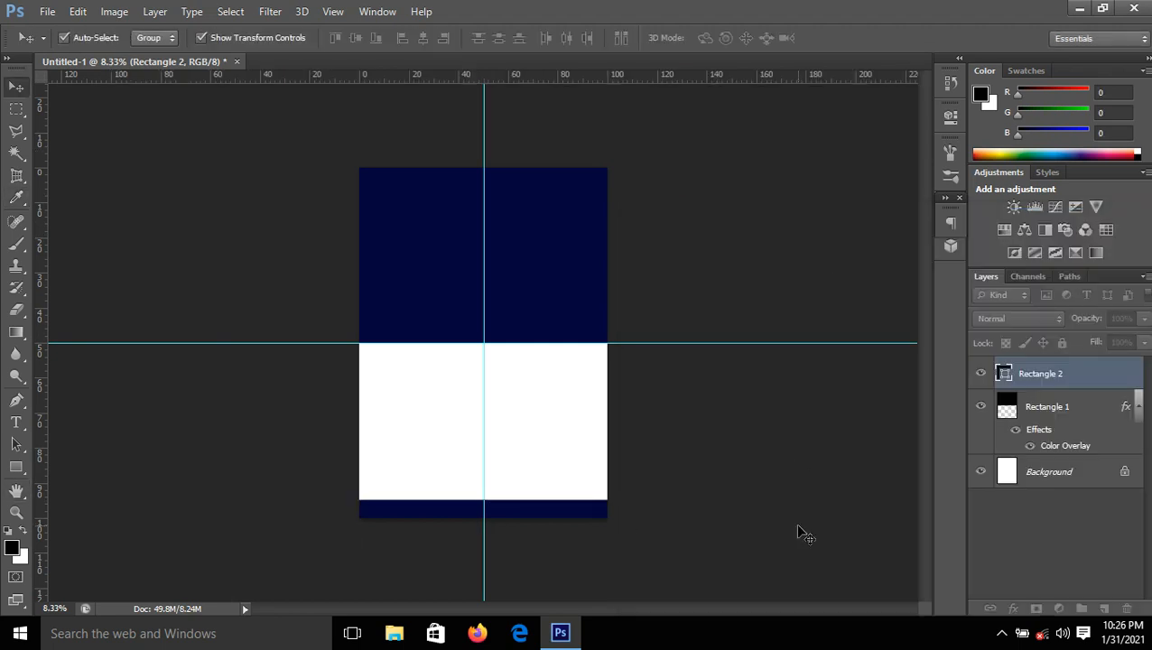
# Add a horizontal guide slightly above the centre guide and a vertical guide about two-thirds across the page.
pyautogui.click(17, 132)
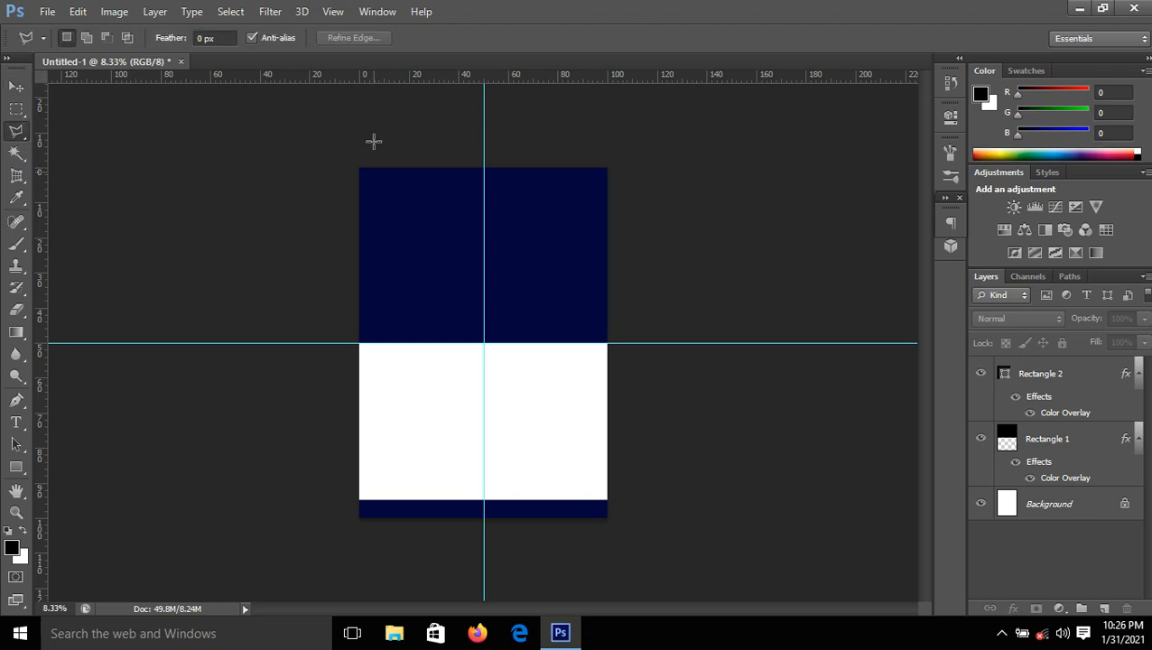
pyautogui.moveTo(345, 80); pyautogui.dragTo(388, 314)
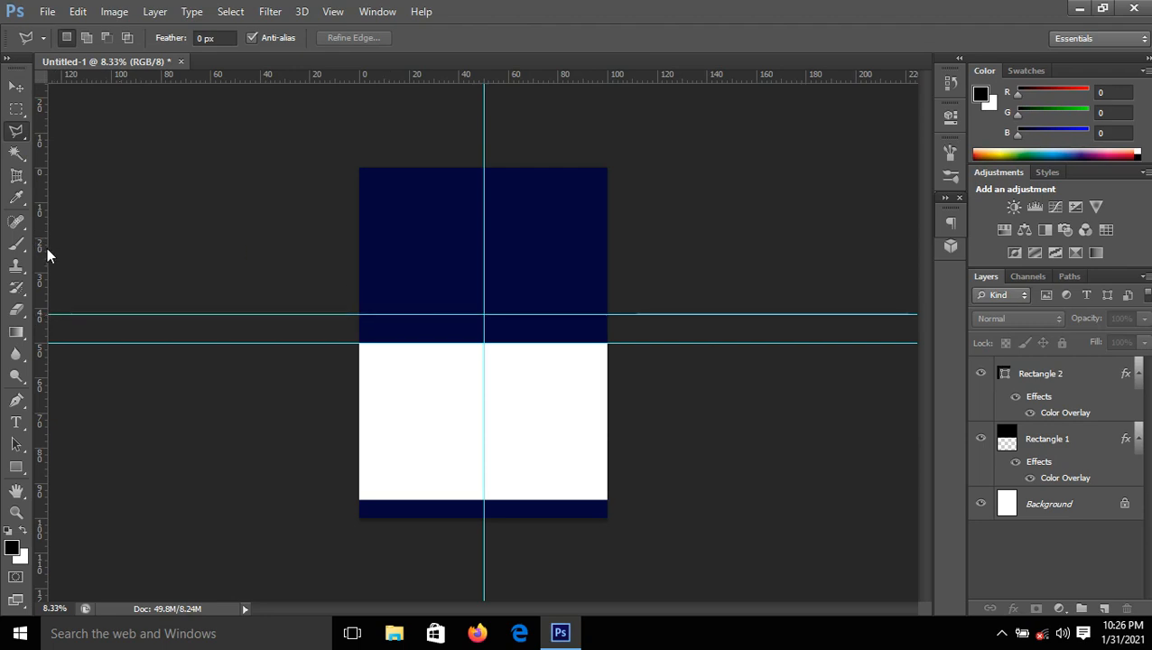
pyautogui.moveTo(45, 249); pyautogui.dragTo(503, 376)
pyautogui.moveTo(521, 376); pyautogui.dragTo(527, 376)
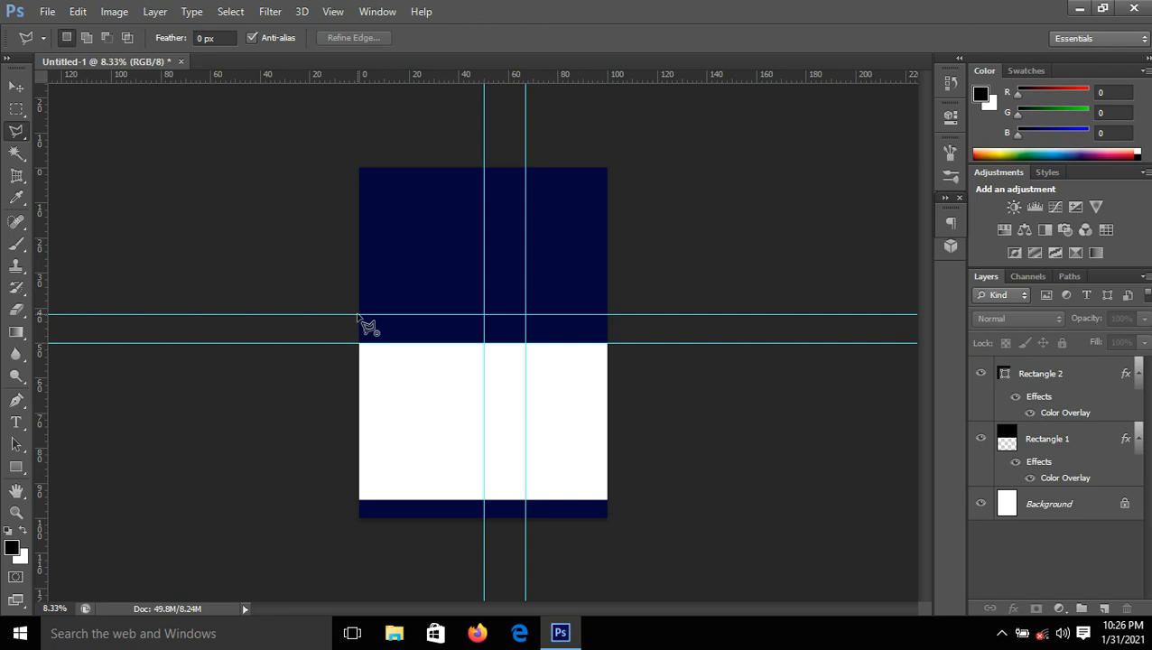
# Outline a stepped band with the Polygonal Lasso, following the upper guide, sloping down between the vertical guides, and extending below the blue area.
pyautogui.click(484, 315)
pyautogui.click(525, 343)
pyautogui.click(609, 343)
pyautogui.click(609, 373)
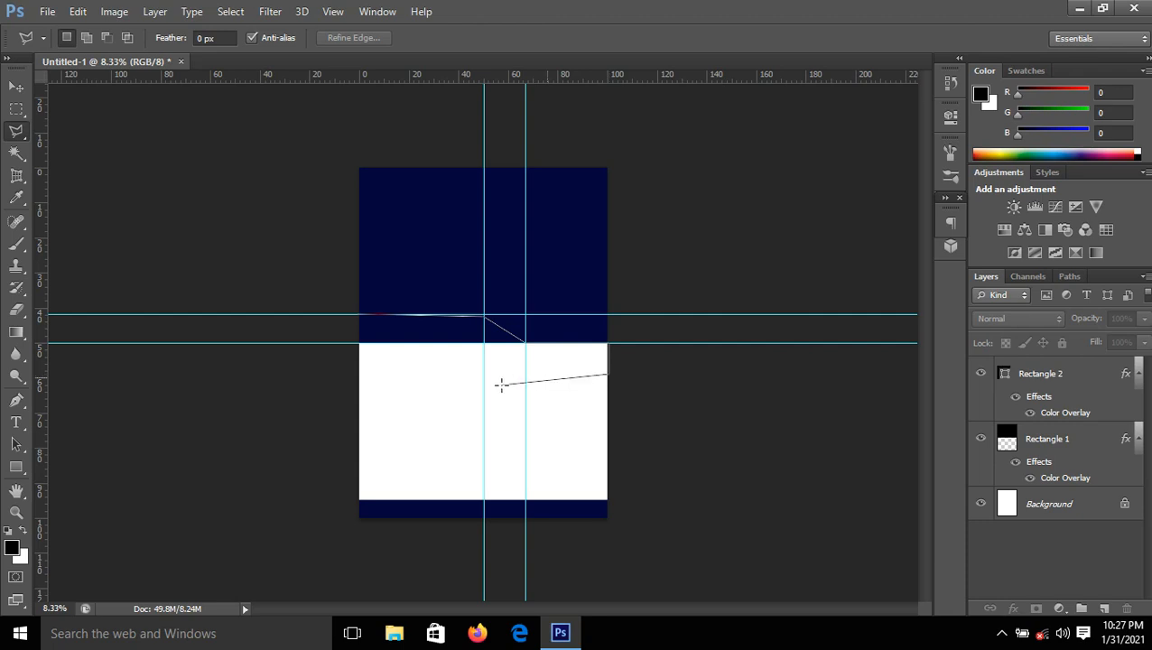
pyautogui.click(357, 375)
pyautogui.click(361, 317)
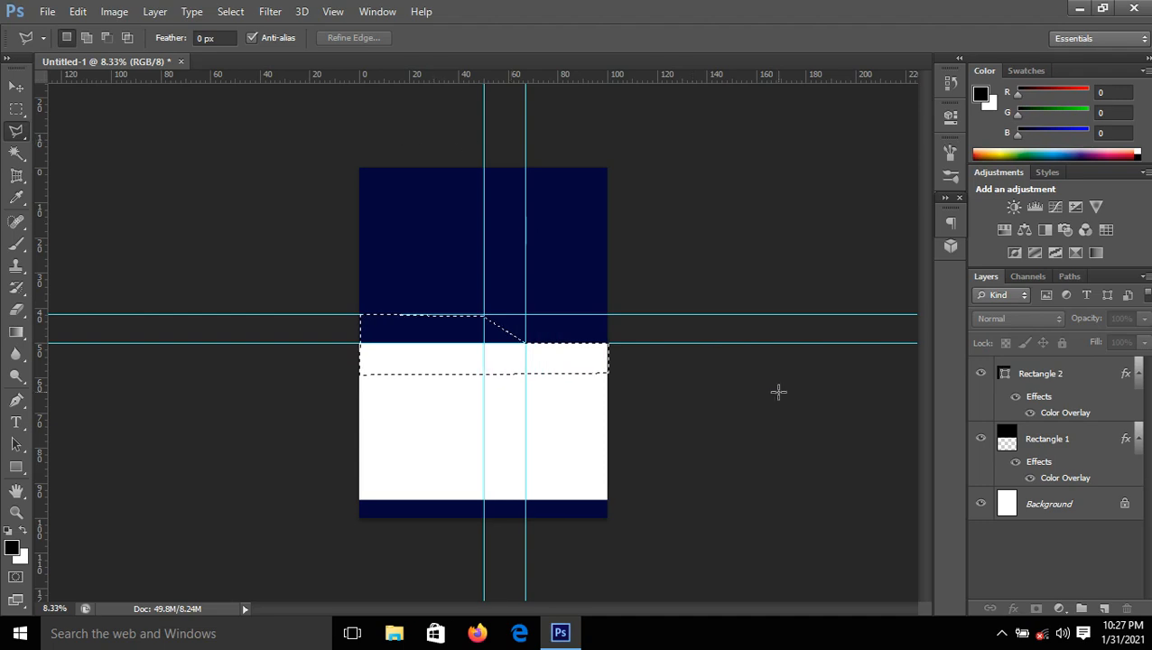
# Delete the selected area from the Rectangle 1 layer and clear the selection.
pyautogui.click(1045, 452)
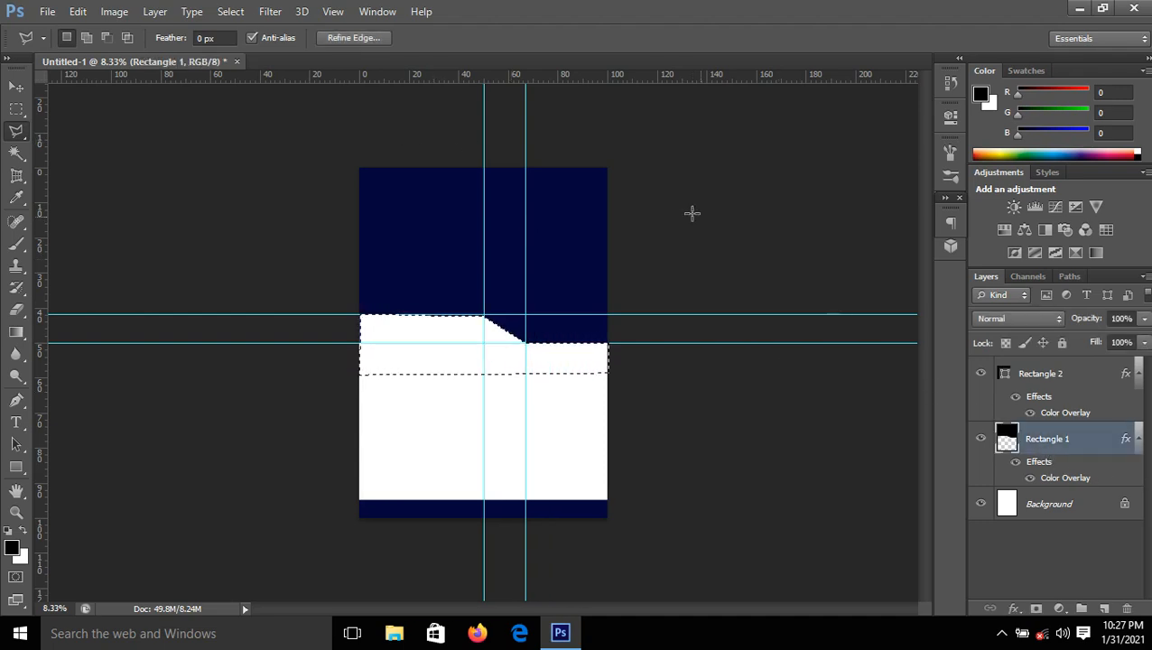
pyautogui.click(17, 85)
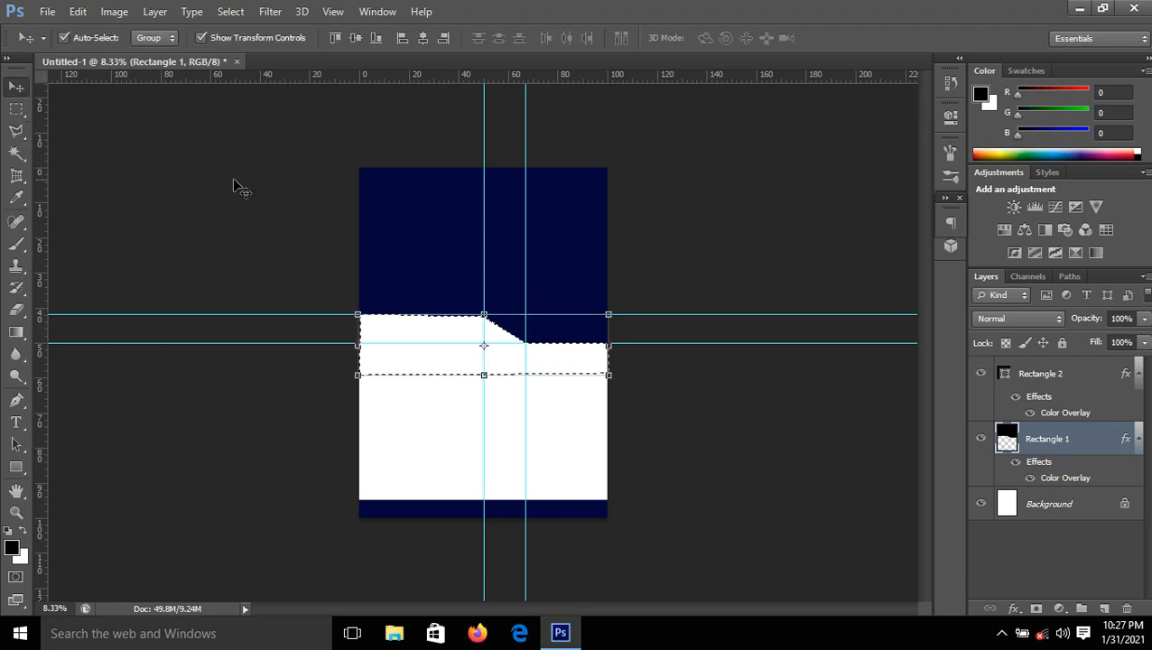
pyautogui.click(200, 190)
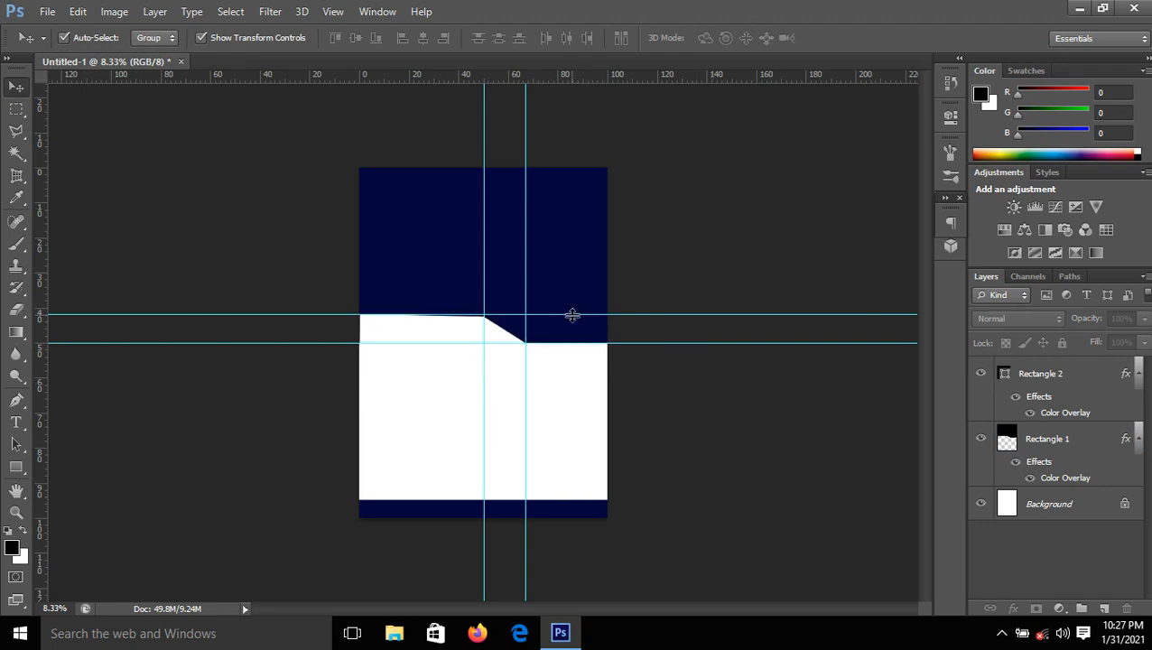
# Remove all horizontal and vertical guides from the page, keeping the blue shape in its original place.
pyautogui.moveTo(571, 314); pyautogui.dragTo(538, 72)
pyautogui.moveTo(527, 308); pyautogui.dragTo(492, 297)
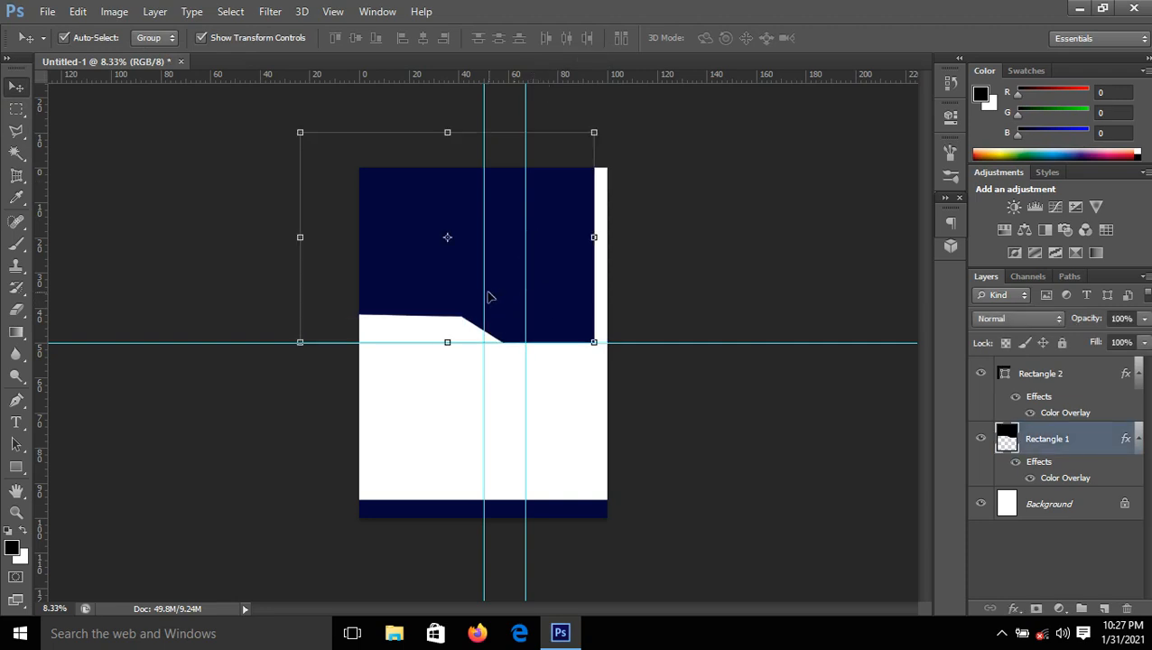
pyautogui.hotkey('ctrl', 'z')
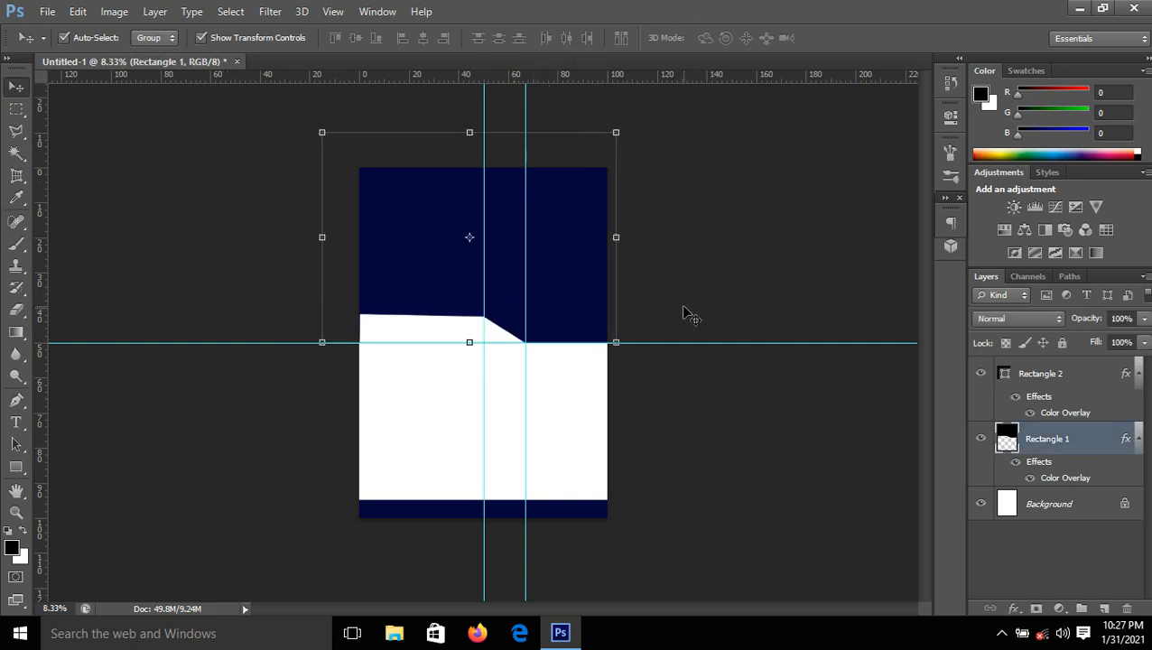
pyautogui.click(830, 266)
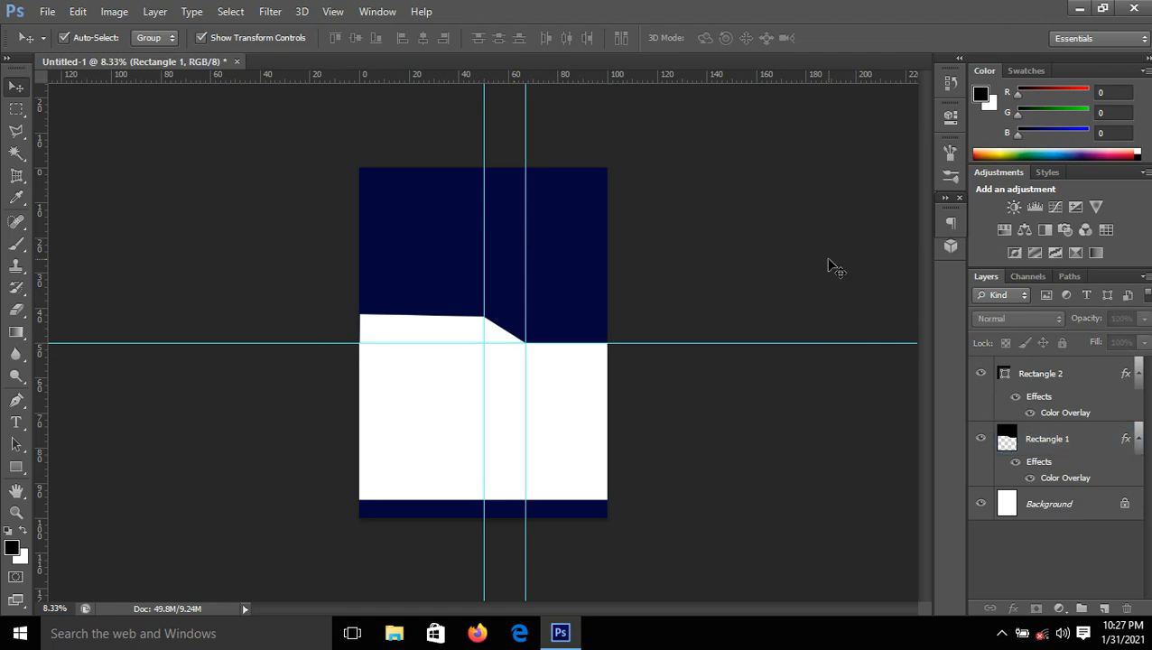
pyautogui.moveTo(485, 259); pyautogui.dragTo(51, 229)
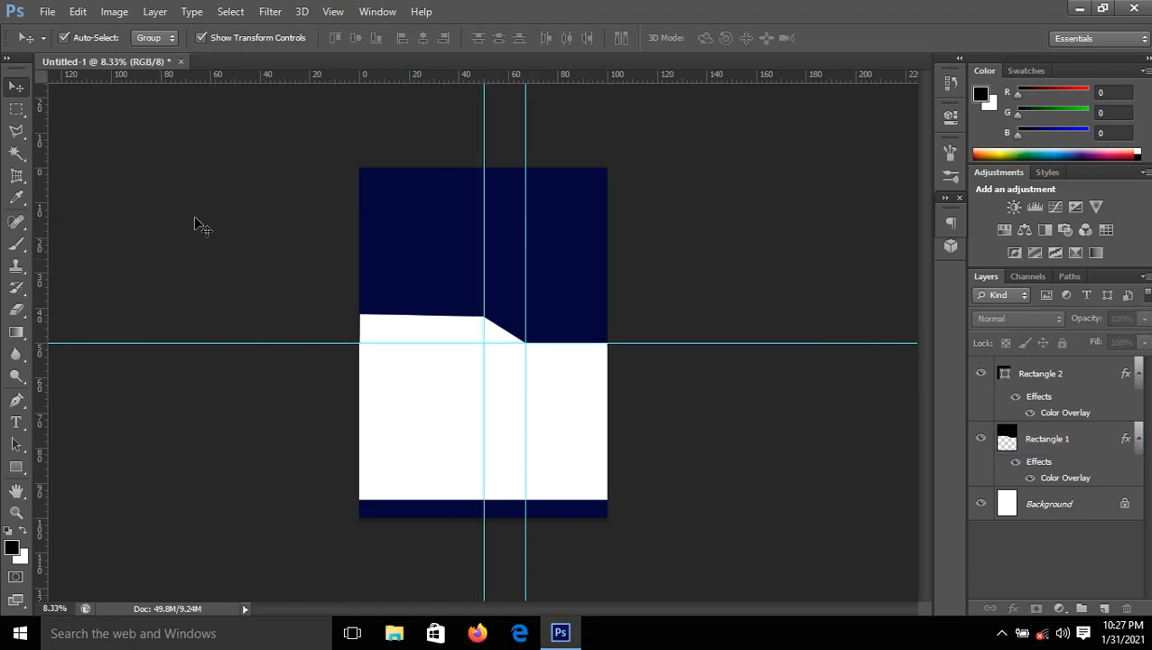
pyautogui.moveTo(526, 274); pyautogui.dragTo(43, 238)
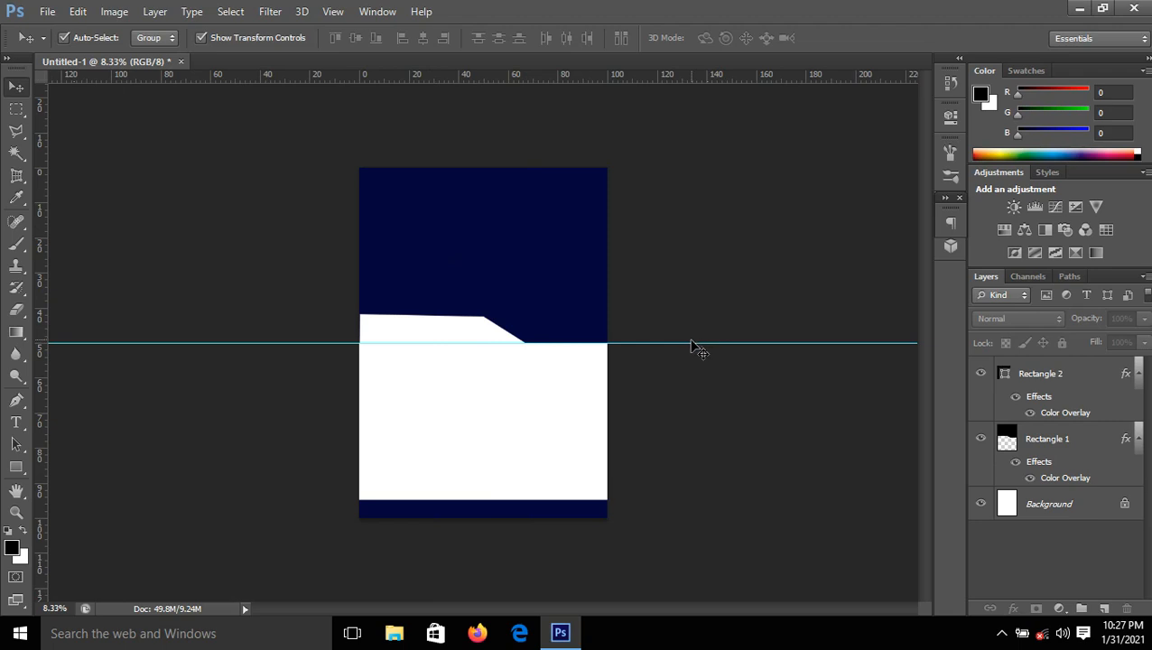
pyautogui.moveTo(689, 343); pyautogui.dragTo(645, 63)
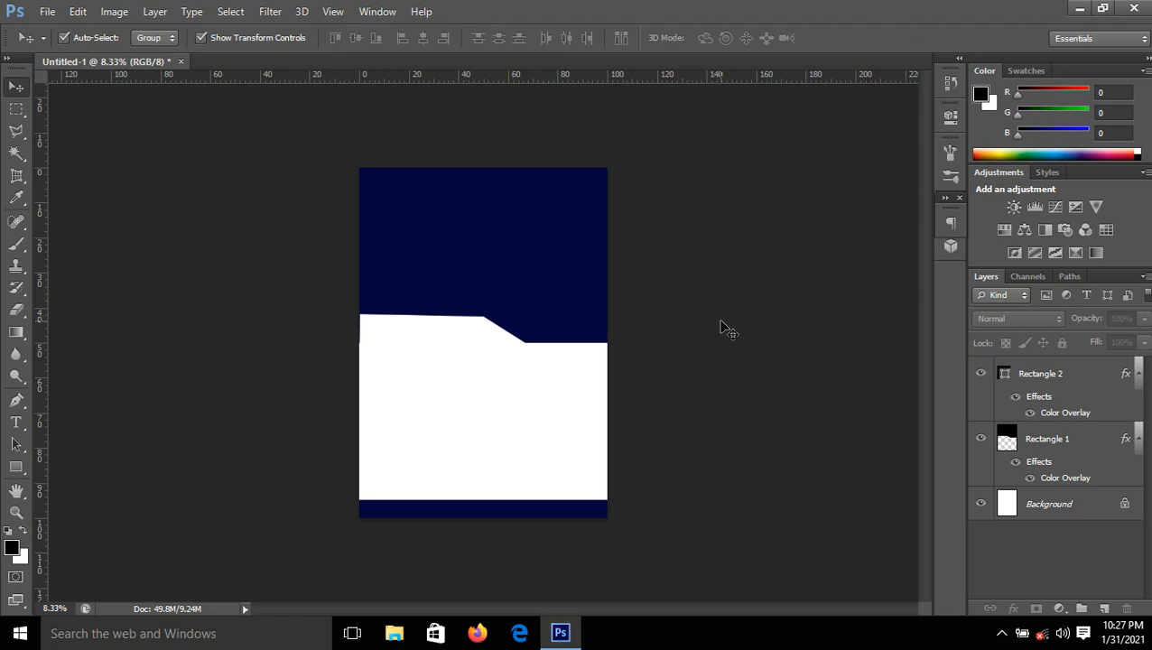
# Stretch Rectangle 1 to 106.60% width and nudge it left so the cutout meets the page's left edge.
pyautogui.click(506, 277)
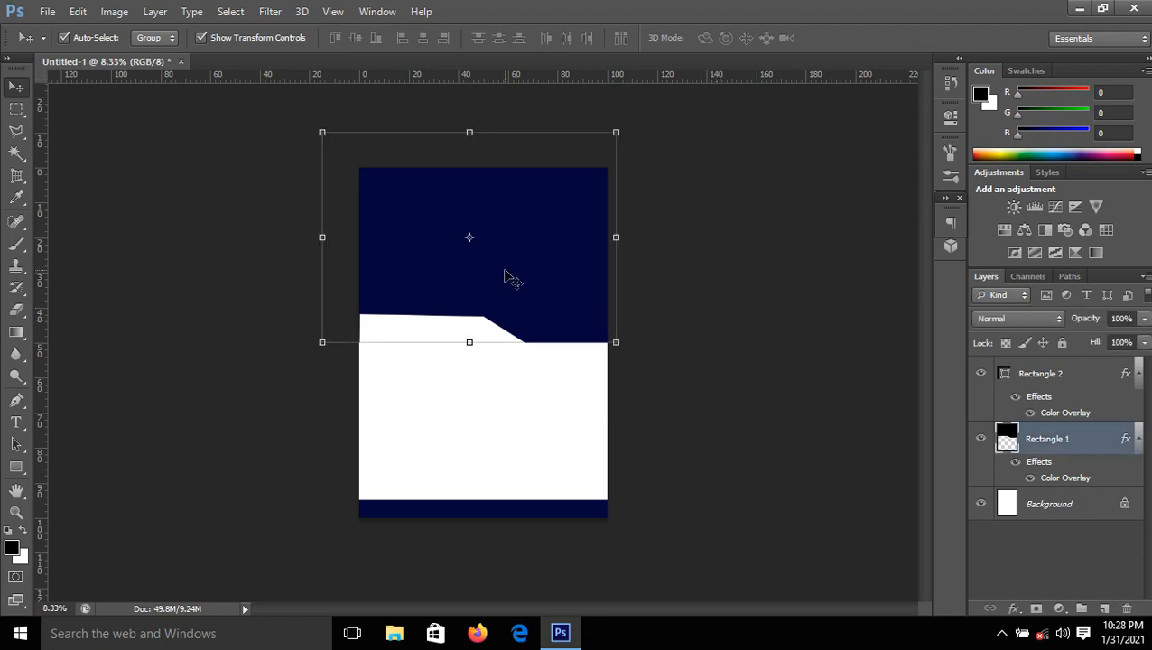
pyautogui.press('Left')
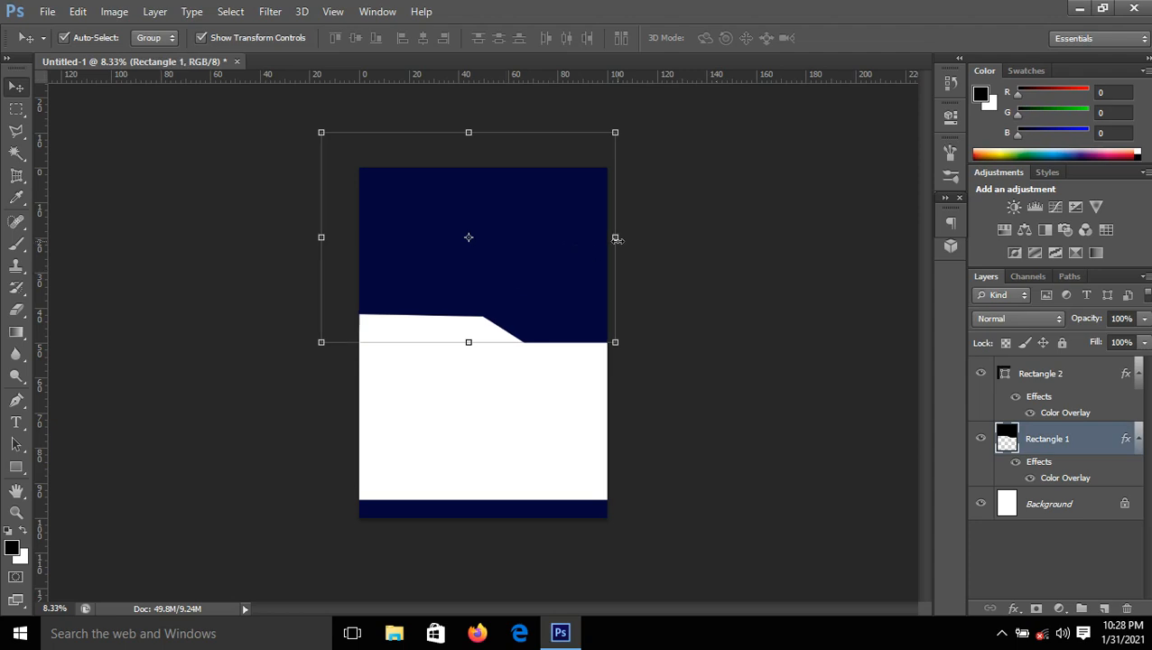
pyautogui.moveTo(616, 237); pyautogui.dragTo(634, 237)
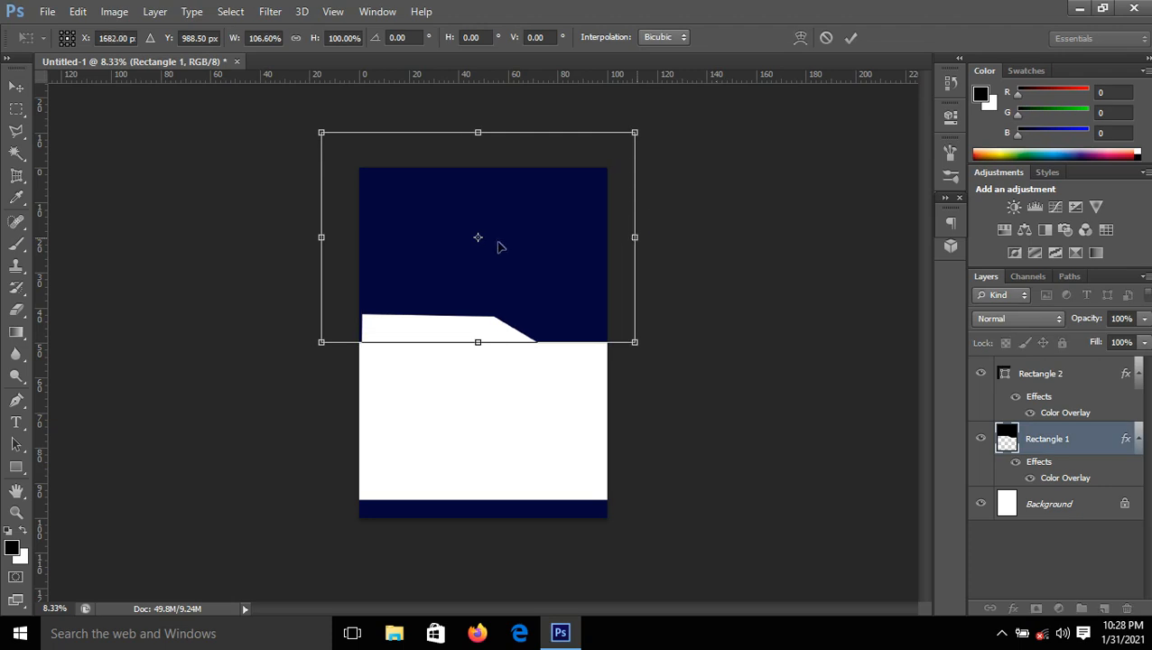
pyautogui.press('Left')
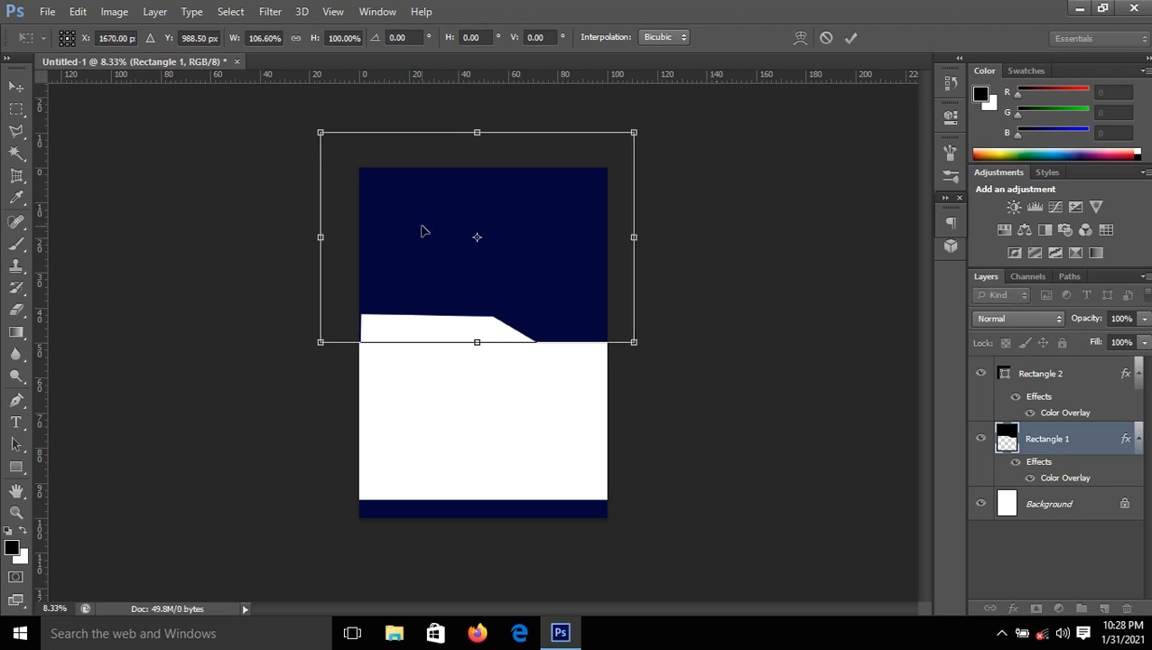
pyautogui.press('Left')
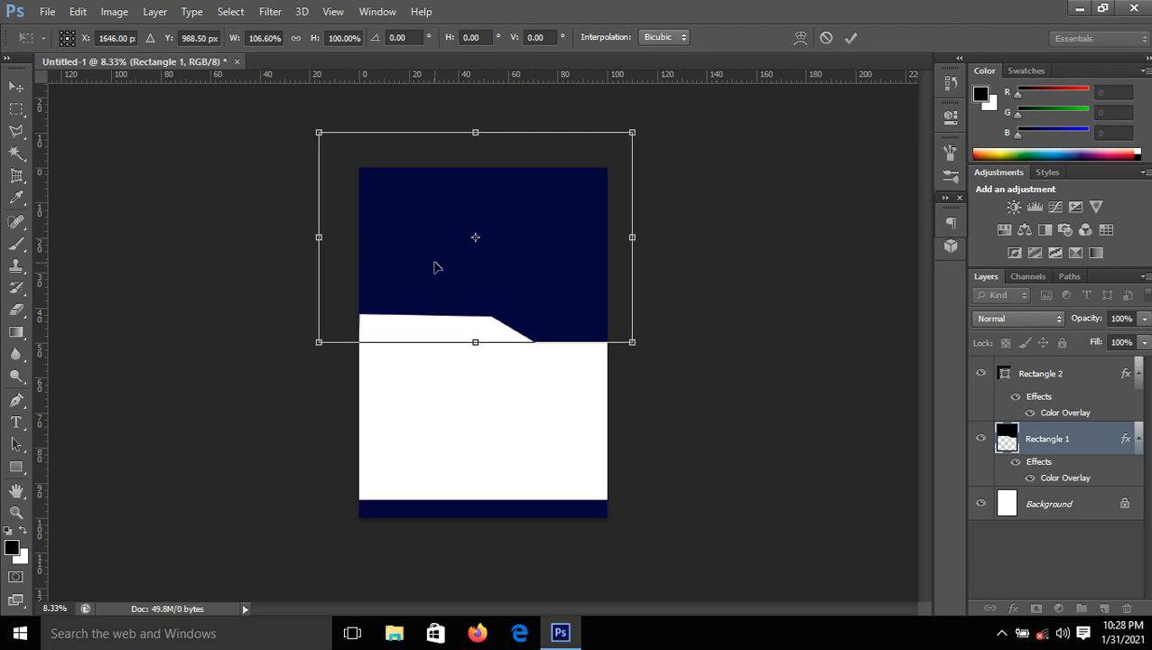
pyautogui.click(850, 37)
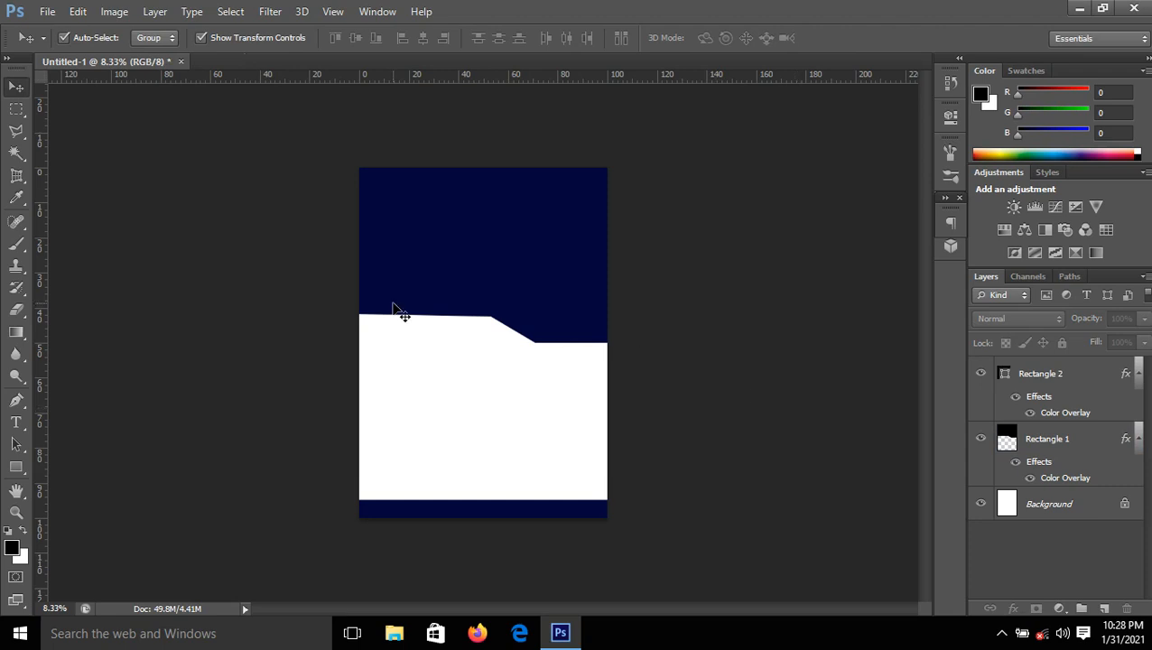
# Create a second blank document with the same page size as the first.
pyautogui.click(48, 11)
pyautogui.click(50, 27)
pyautogui.click(708, 147)
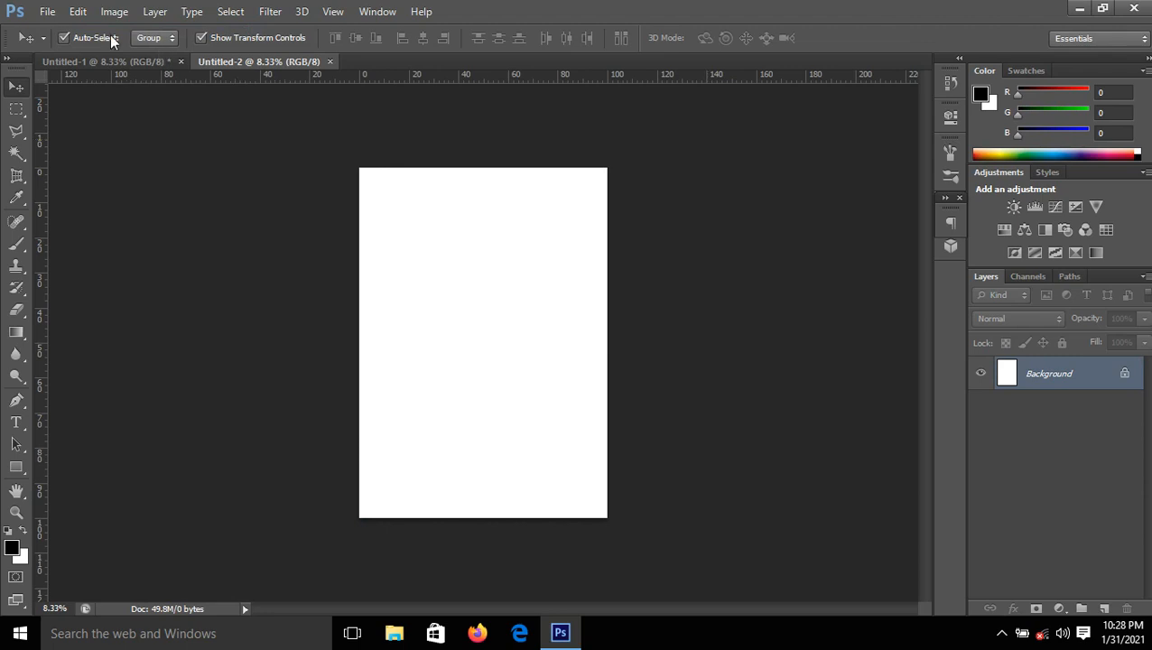
# Place the 2021 calendar image from the Resource folder into the new document at its fitted size.
pyautogui.click(45, 12)
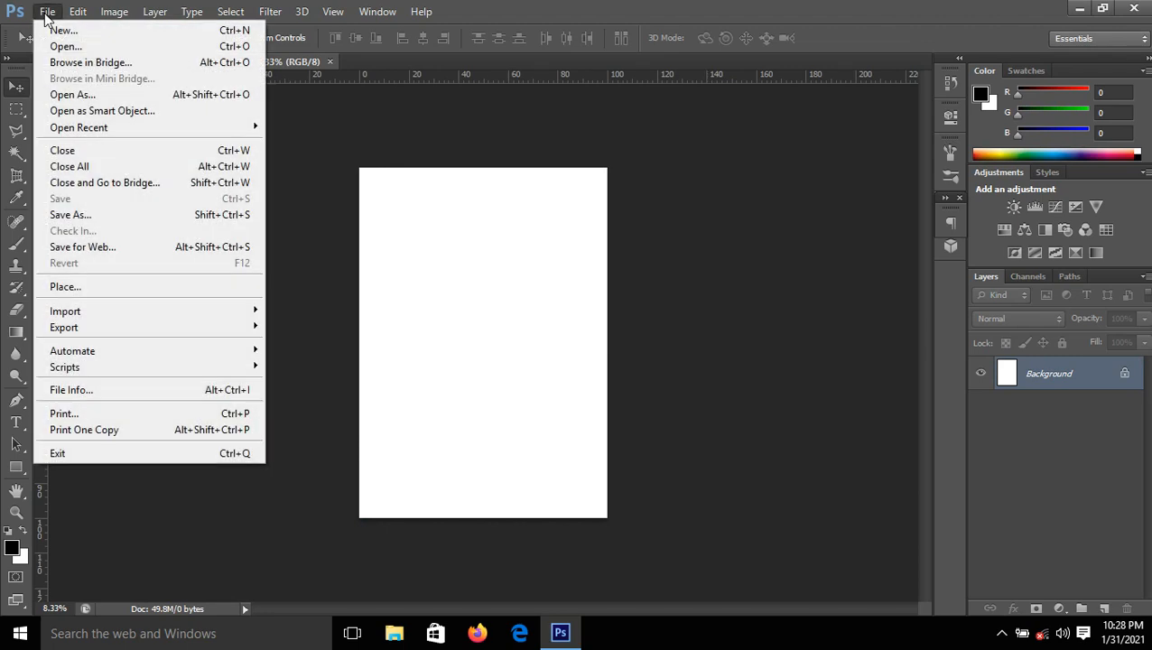
pyautogui.click(77, 287)
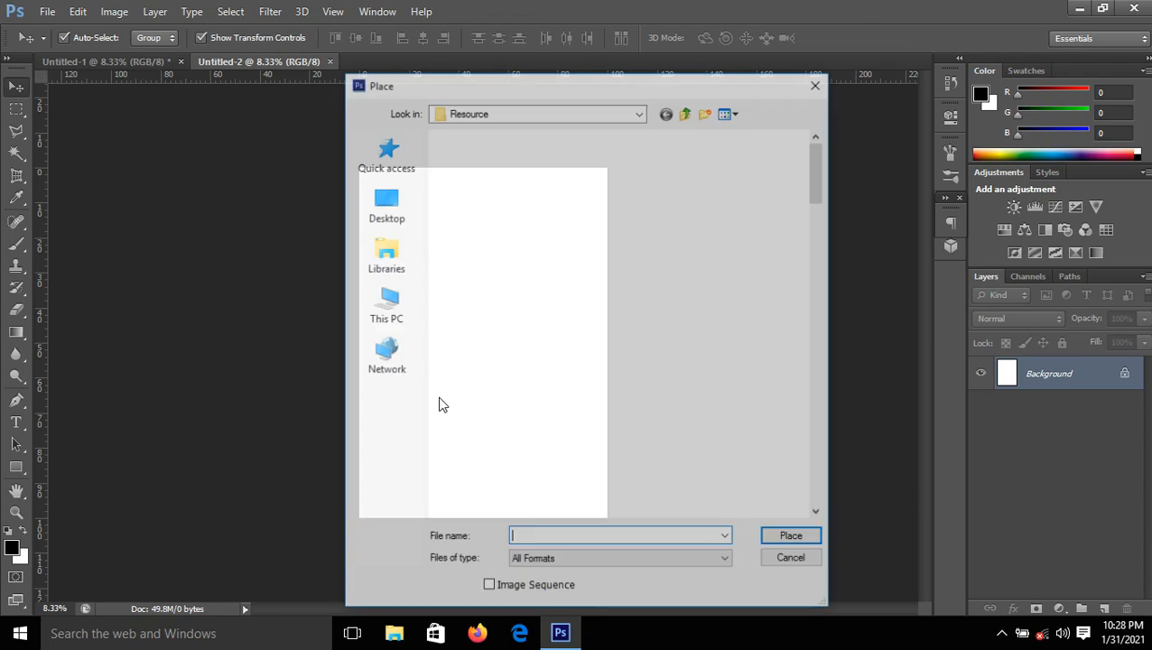
pyautogui.click(566, 443)
pyautogui.press('c')
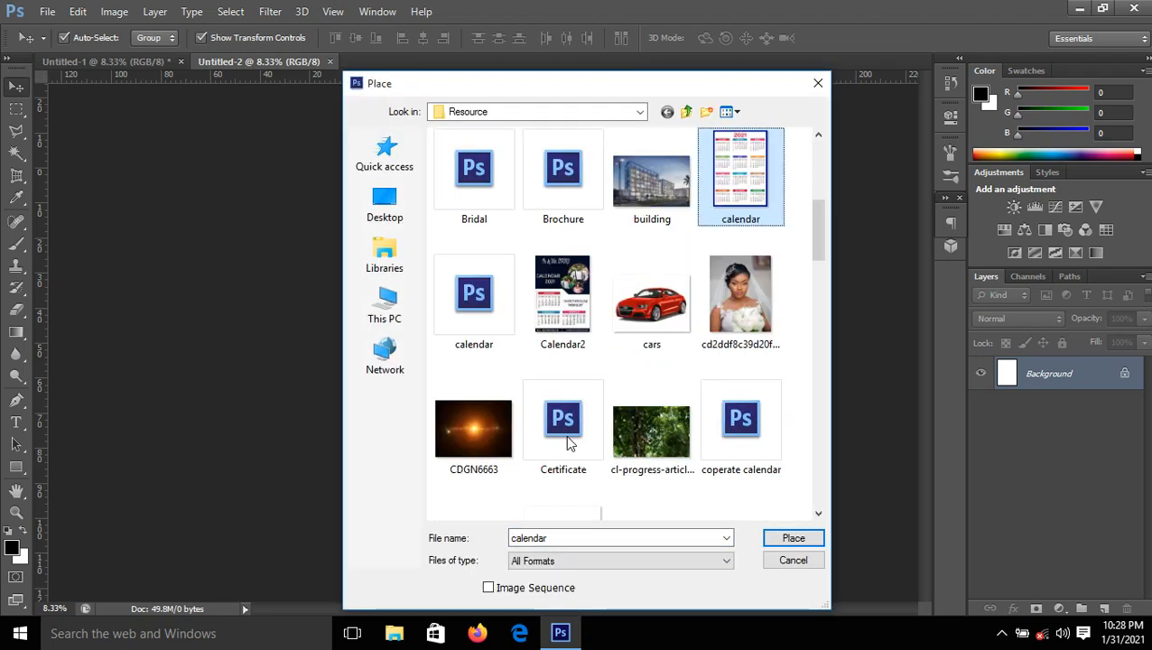
pyautogui.click(794, 540)
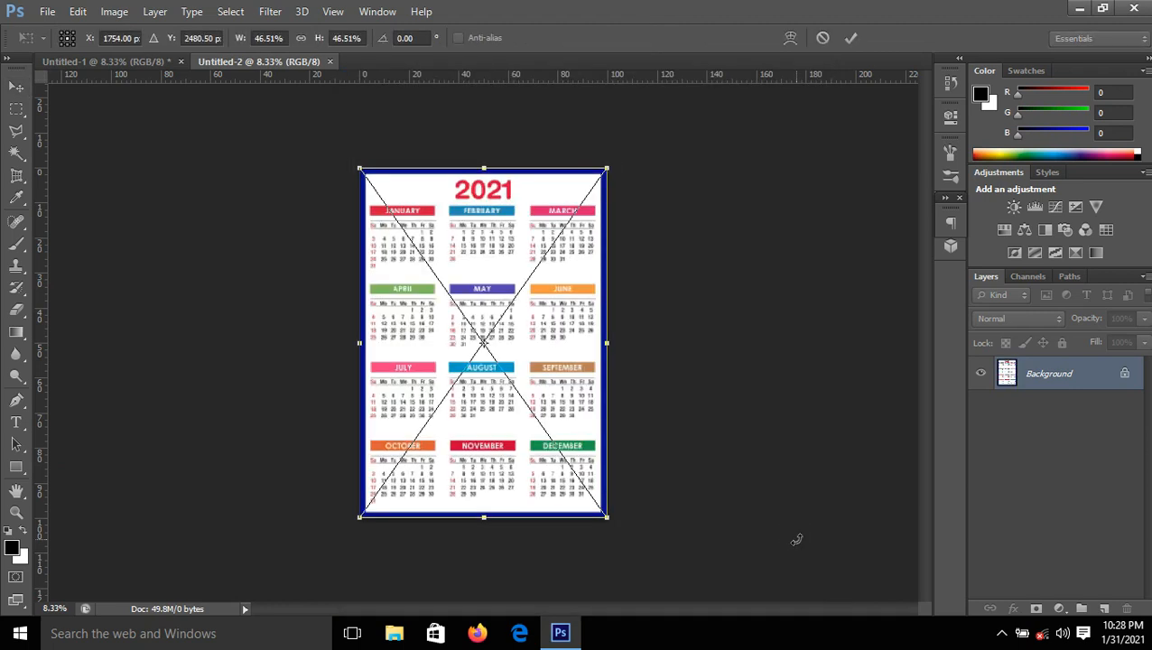
pyautogui.click(851, 38)
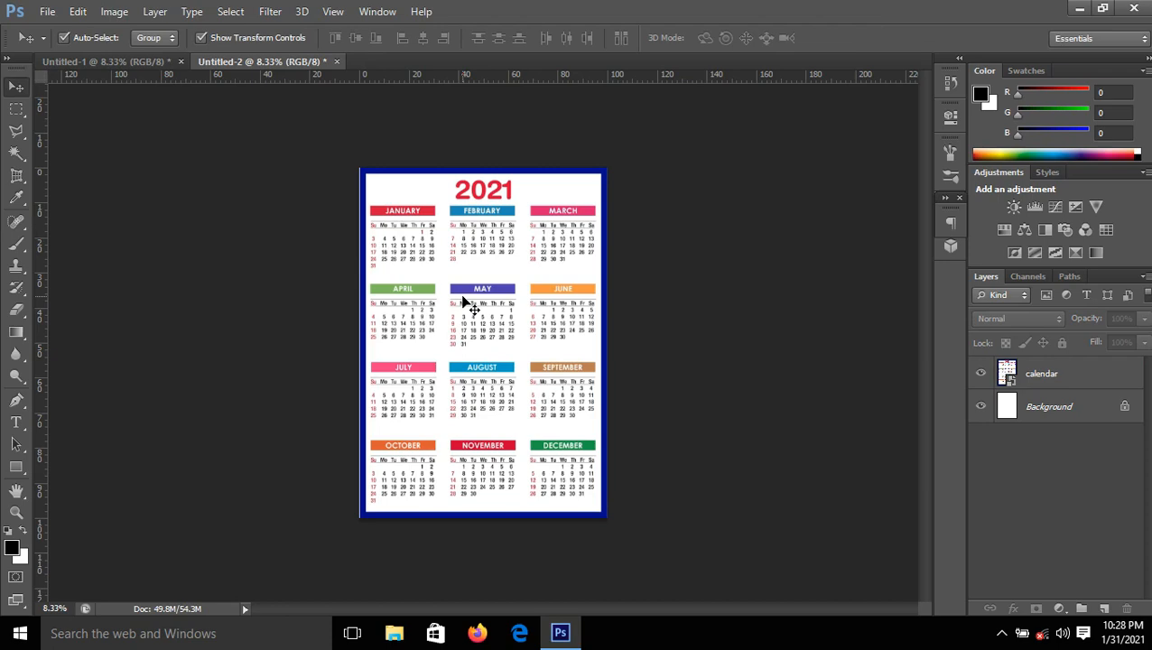
# Rasterize the calendar smart object layer.
pyautogui.click(1057, 387)
pyautogui.rightClick(1055, 385)
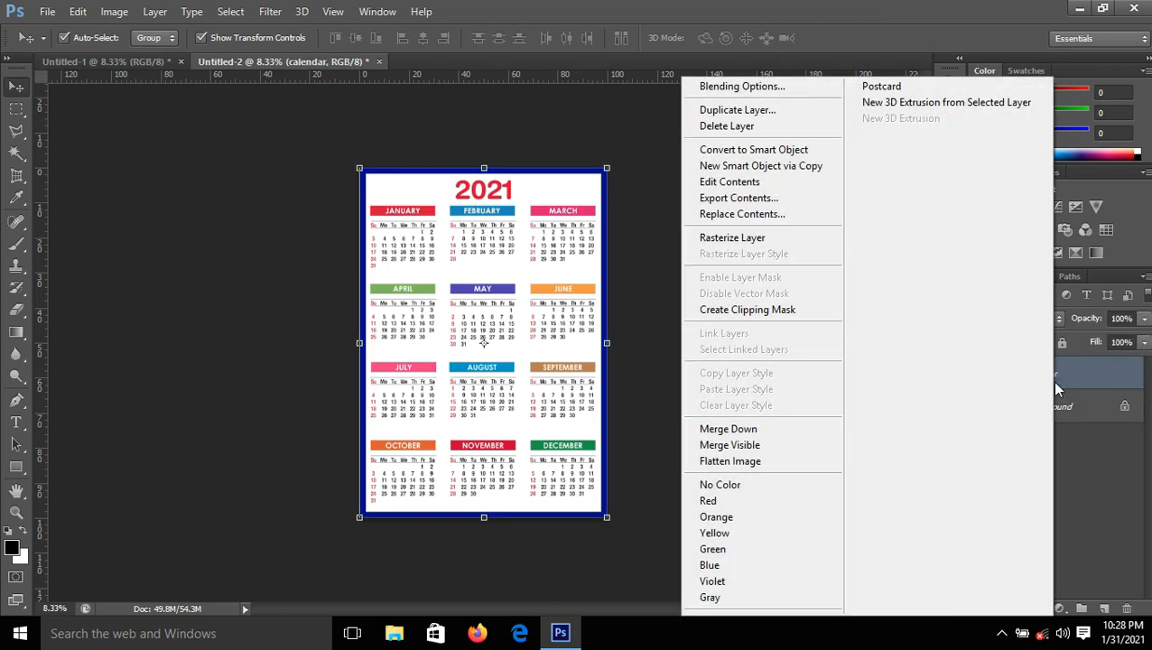
pyautogui.click(781, 244)
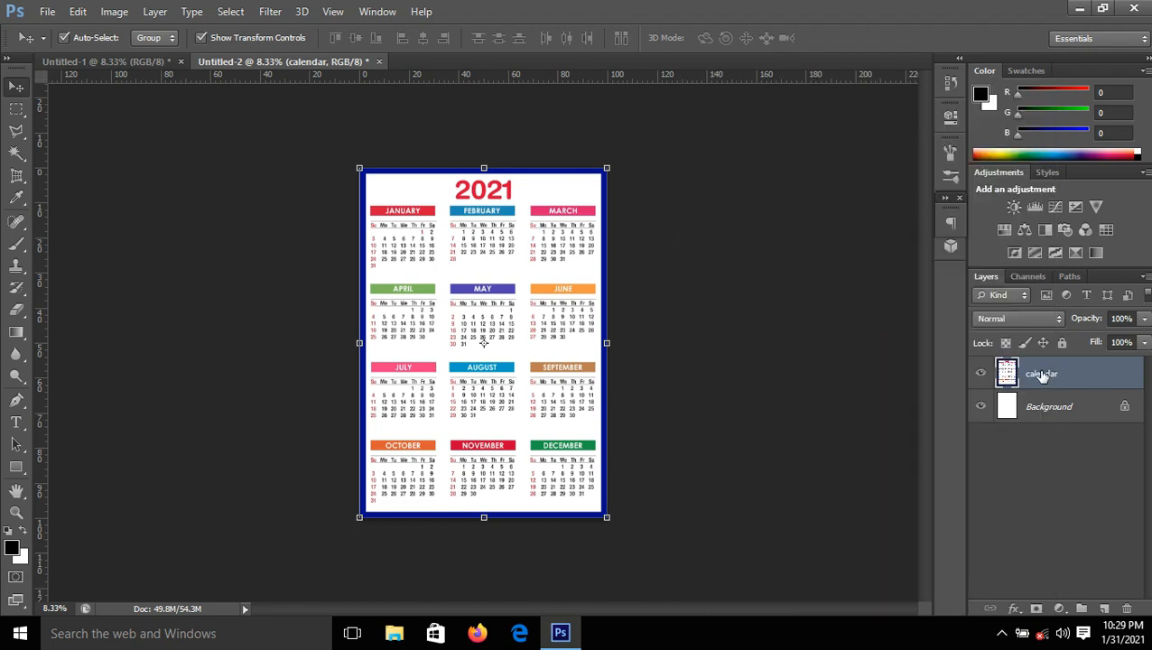
pyautogui.click(797, 368)
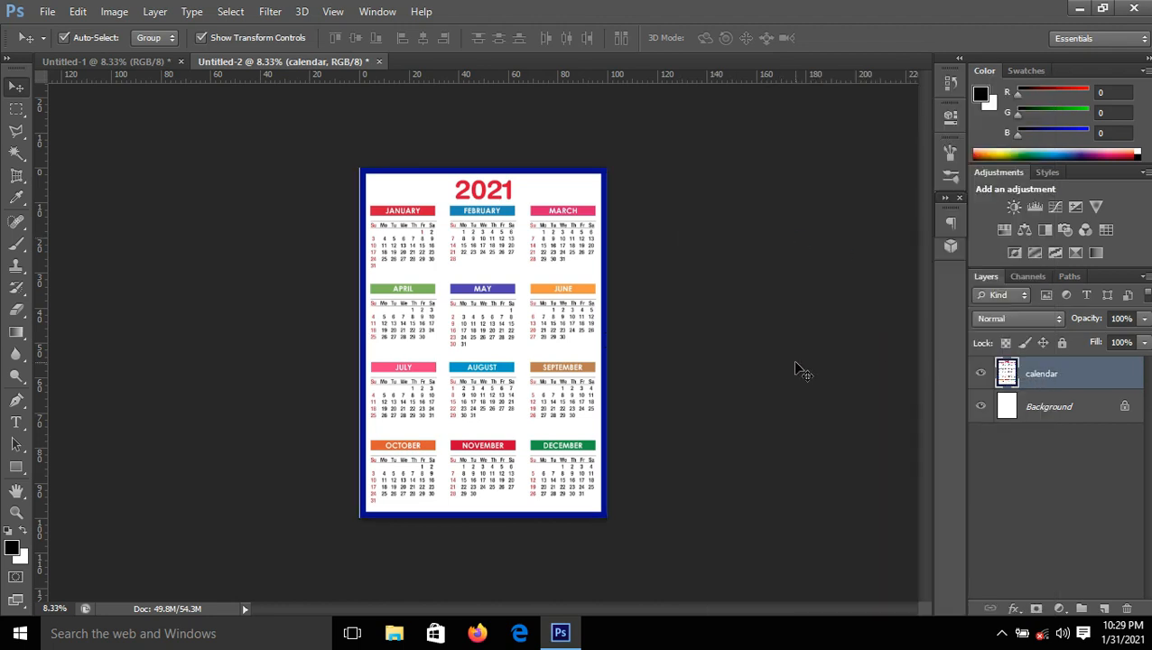
# Select the January block with a rectangular marquee and copy it from the calendar layer onto its own layer.
pyautogui.click(23, 118)
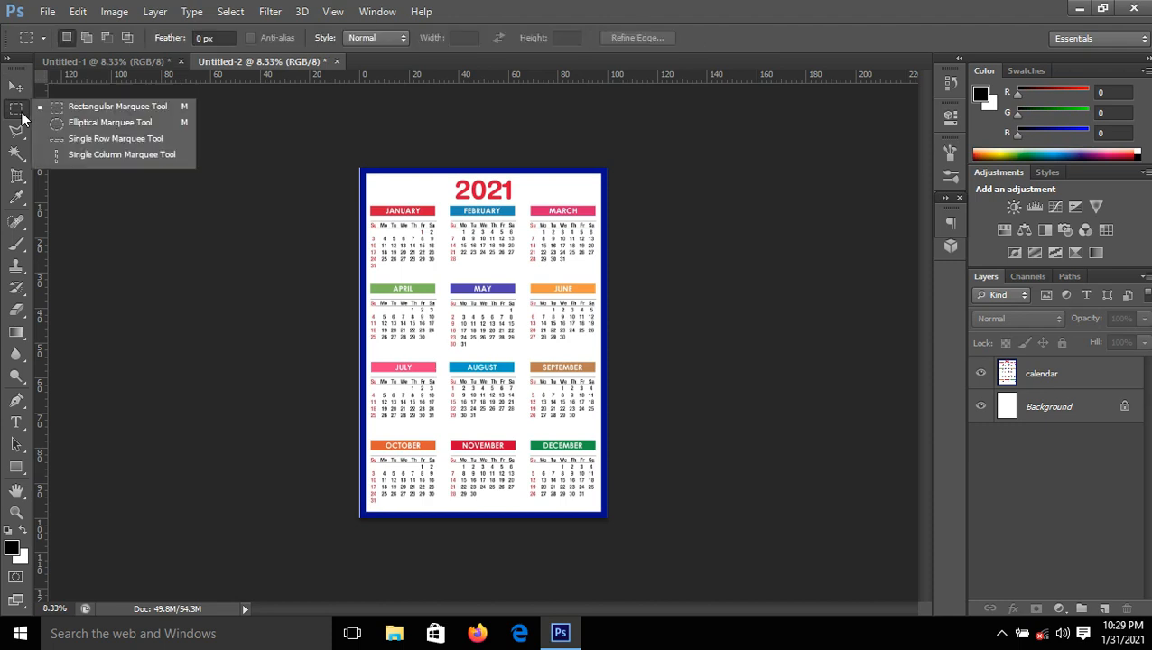
pyautogui.click(129, 108)
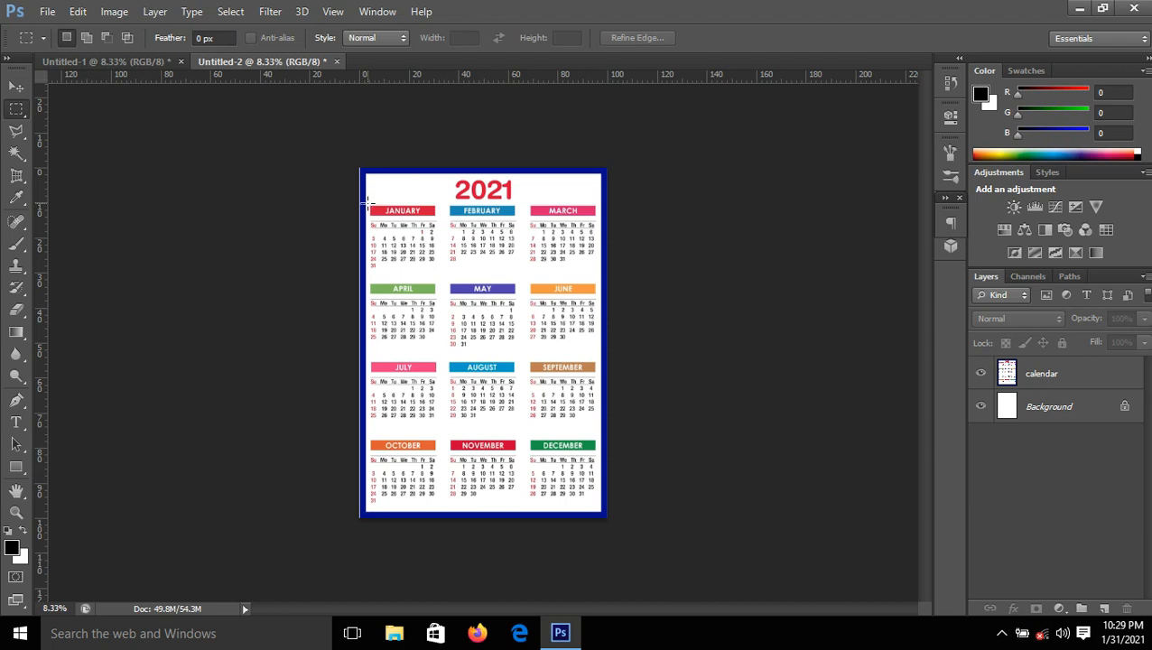
pyautogui.moveTo(369, 204); pyautogui.dragTo(442, 268)
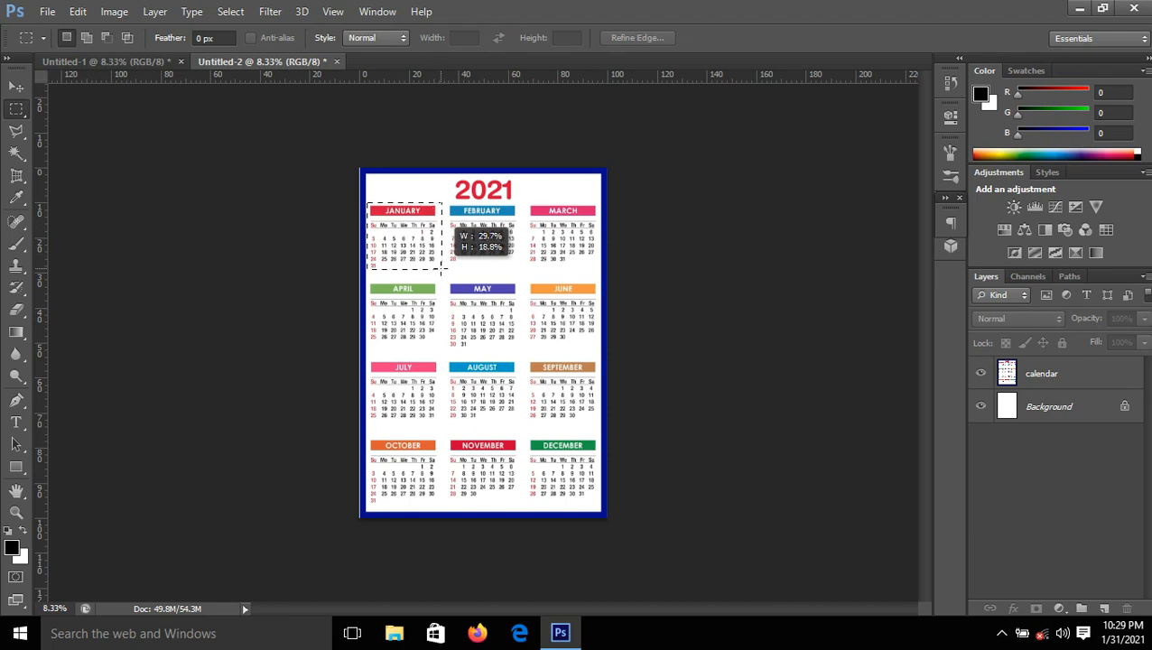
pyautogui.moveTo(442, 268); pyautogui.dragTo(440, 269)
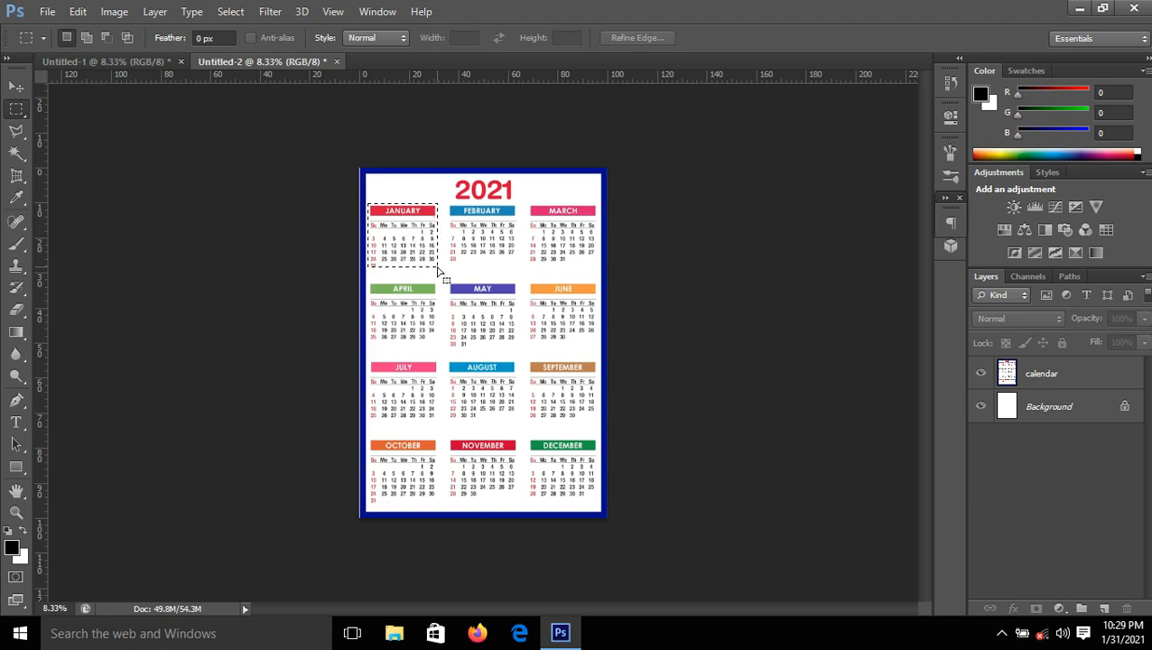
pyautogui.click(1033, 374)
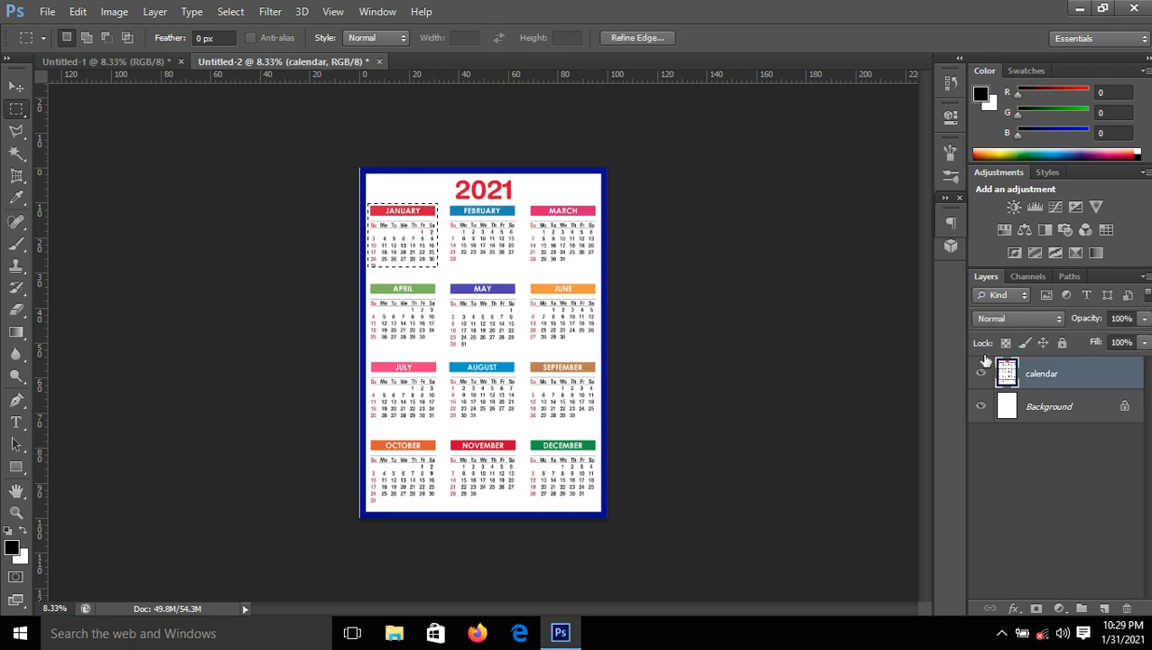
pyautogui.hotkey('ctrl', 'shift', 'alt', 'n')
pyautogui.hotkey('ctrl', 'd')
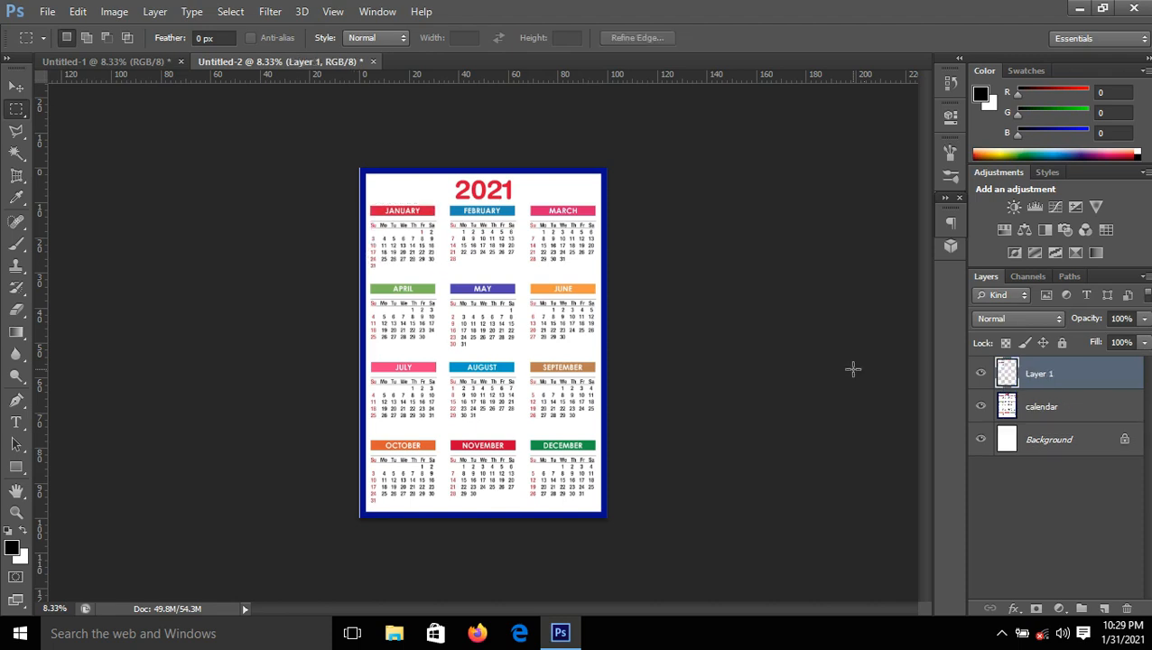
# Move the January layer into the first document, placing it in the white area near the page's left edge.
pyautogui.click(13, 89)
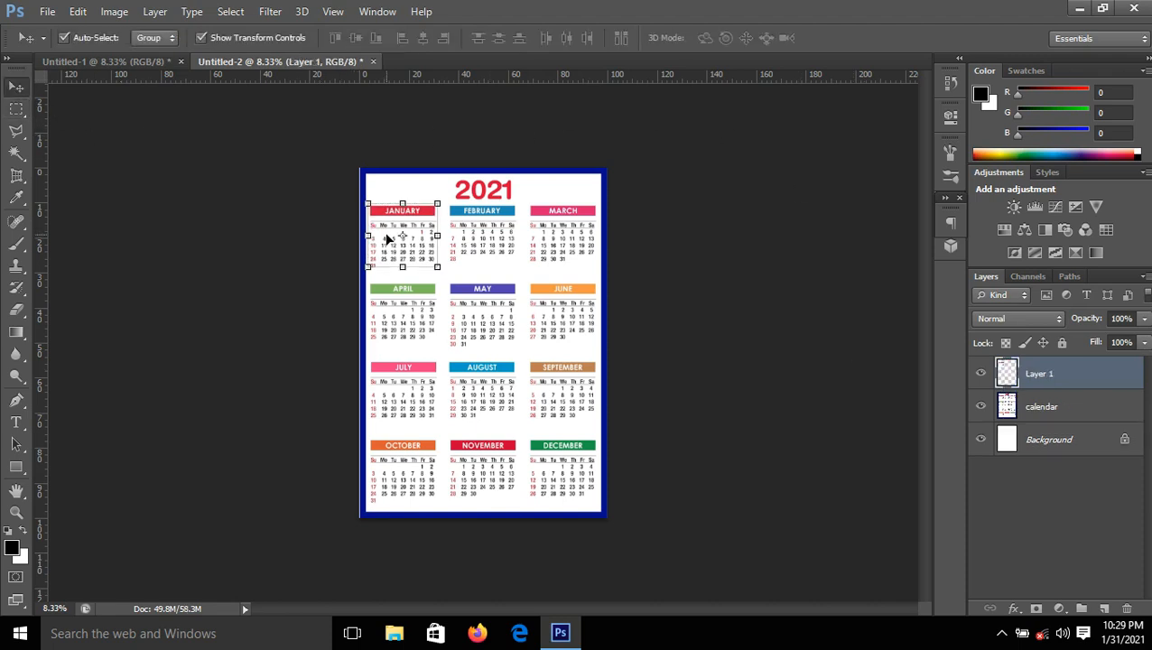
pyautogui.moveTo(387, 238); pyautogui.dragTo(388, 391)
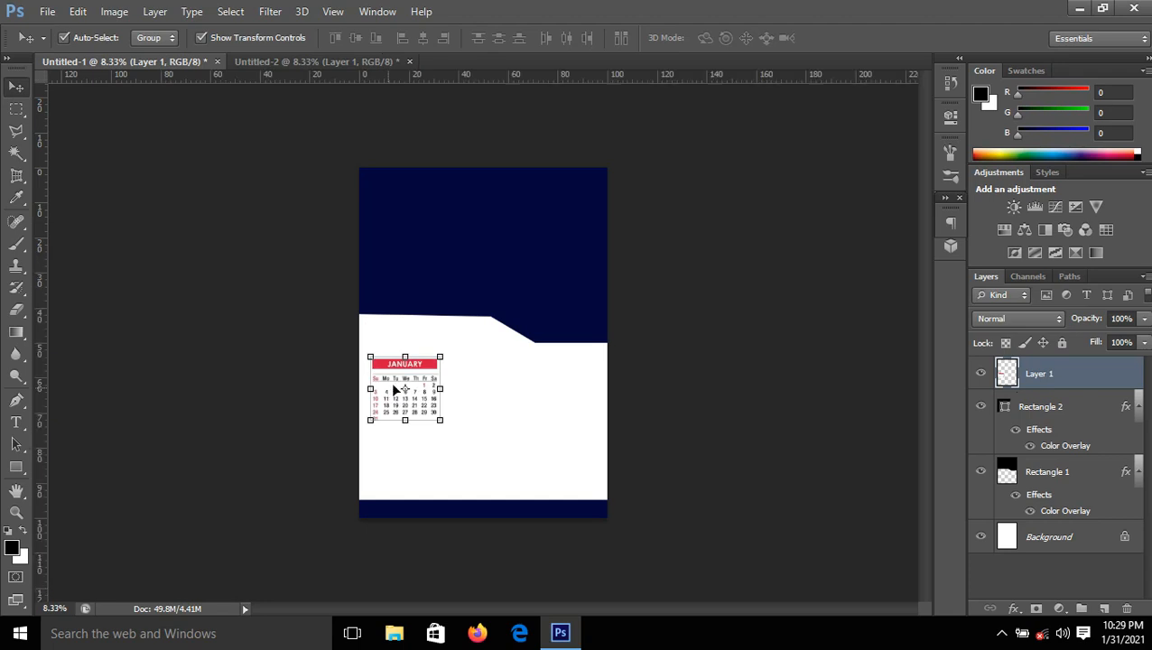
pyautogui.click(440, 389)
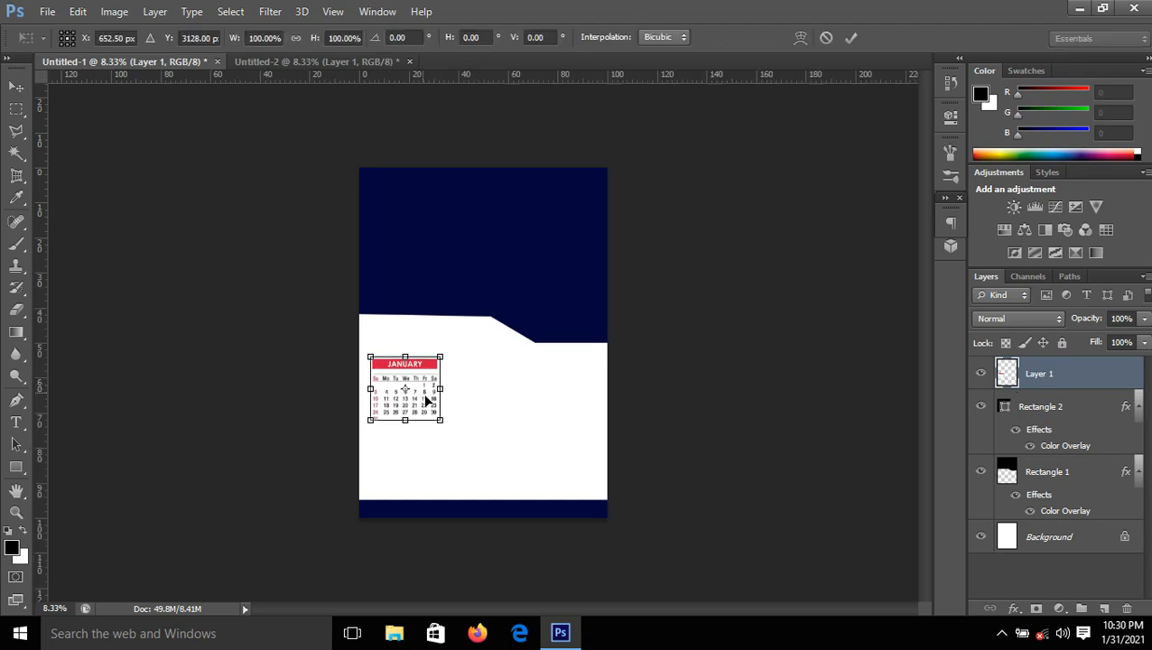
pyautogui.click(850, 38)
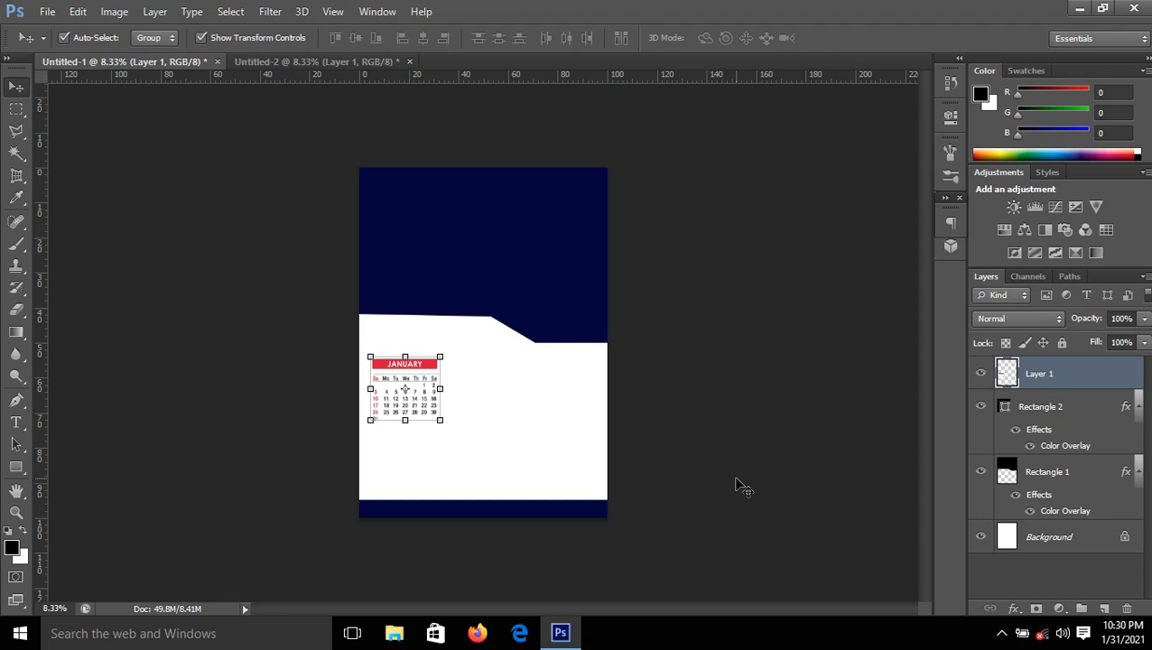
# Add a horizontal guide just above the January block and a vertical guide just inside the page's left edge.
pyautogui.hotkey('ctrl', 't')
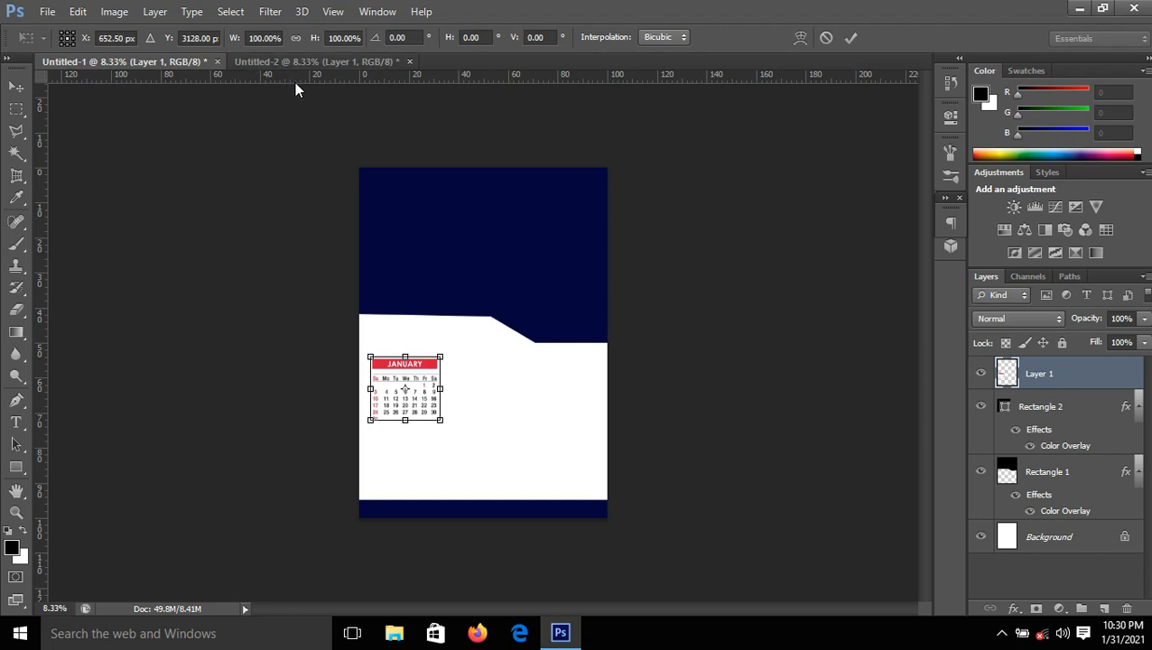
pyautogui.moveTo(298, 82); pyautogui.dragTo(352, 349)
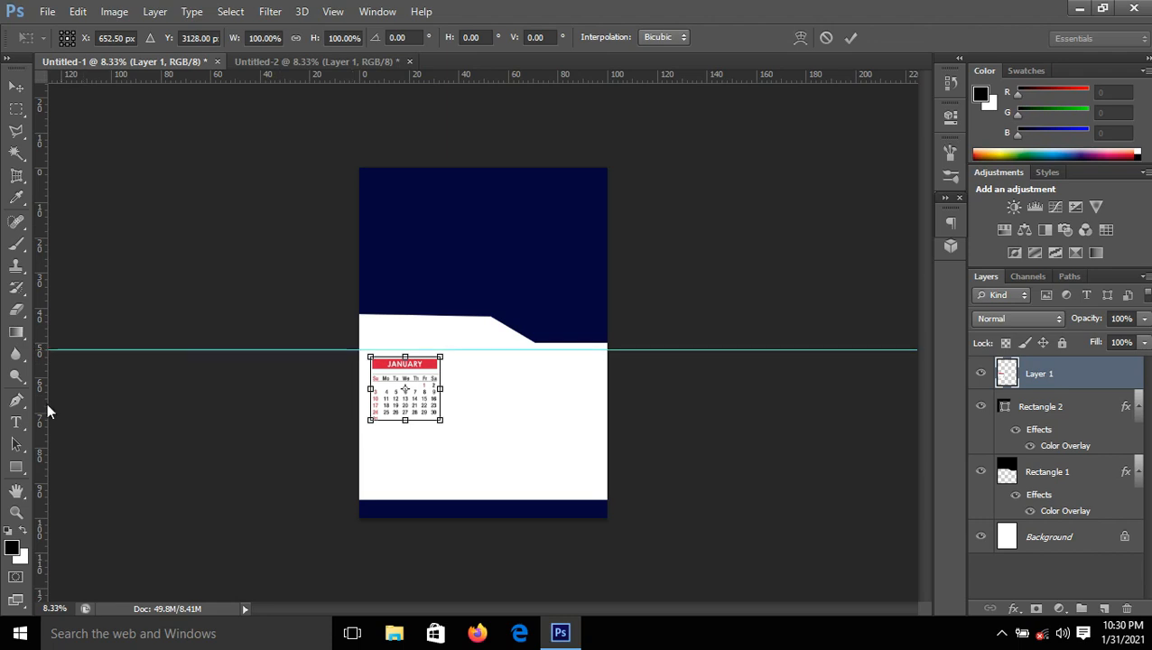
pyautogui.moveTo(42, 402); pyautogui.dragTo(365, 485)
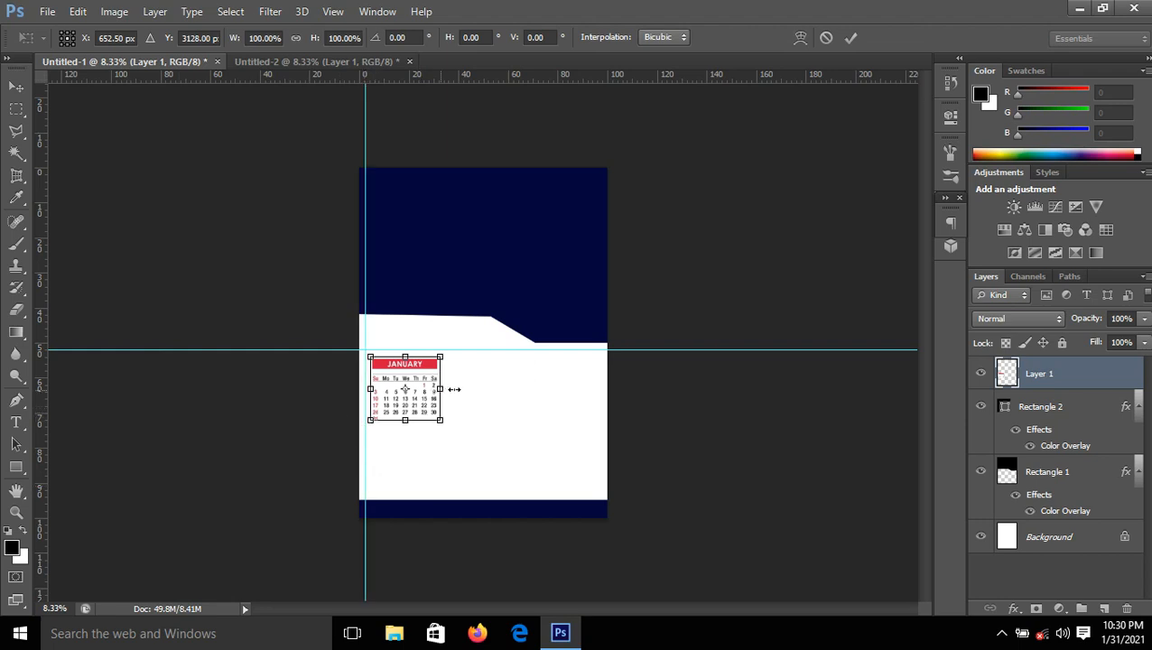
# Scale the January block to 145.73% width and 122.37% height, and nudge its upper-left corner onto the guide intersection.
pyautogui.moveTo(453, 389); pyautogui.dragTo(473, 389)
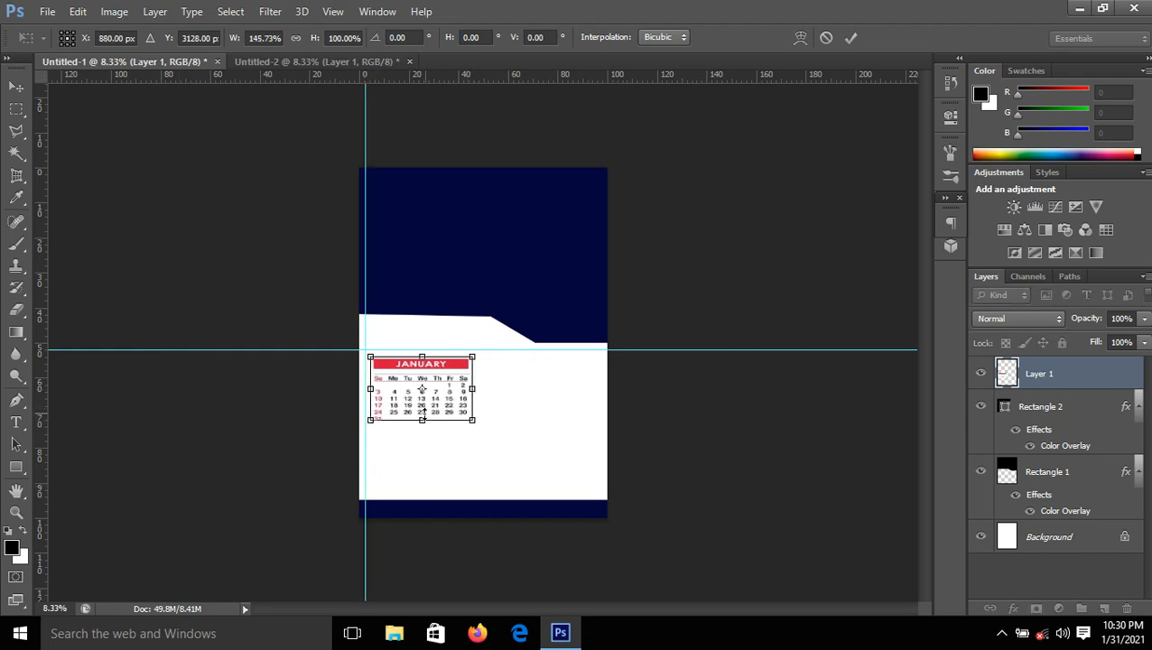
pyautogui.moveTo(421, 421); pyautogui.dragTo(428, 387)
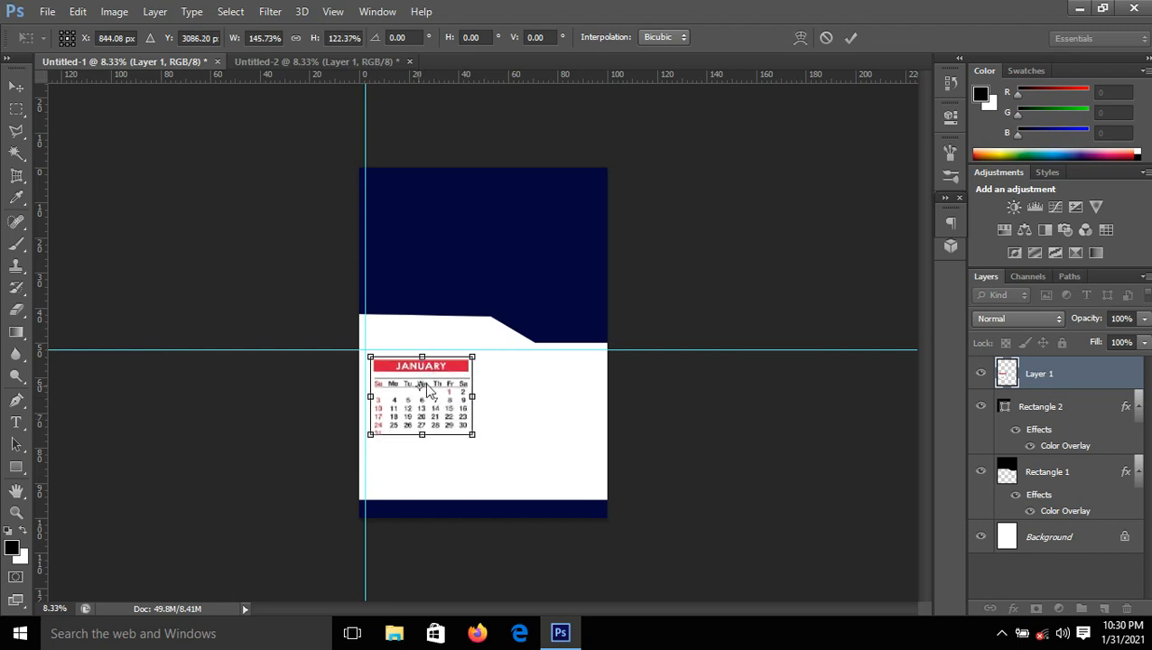
pyautogui.press('Up')
pyautogui.press('Up')
pyautogui.press('Up')
pyautogui.press('Up')
pyautogui.press('Up')
pyautogui.press('Up')
pyautogui.press('Up')
pyautogui.press('Up')
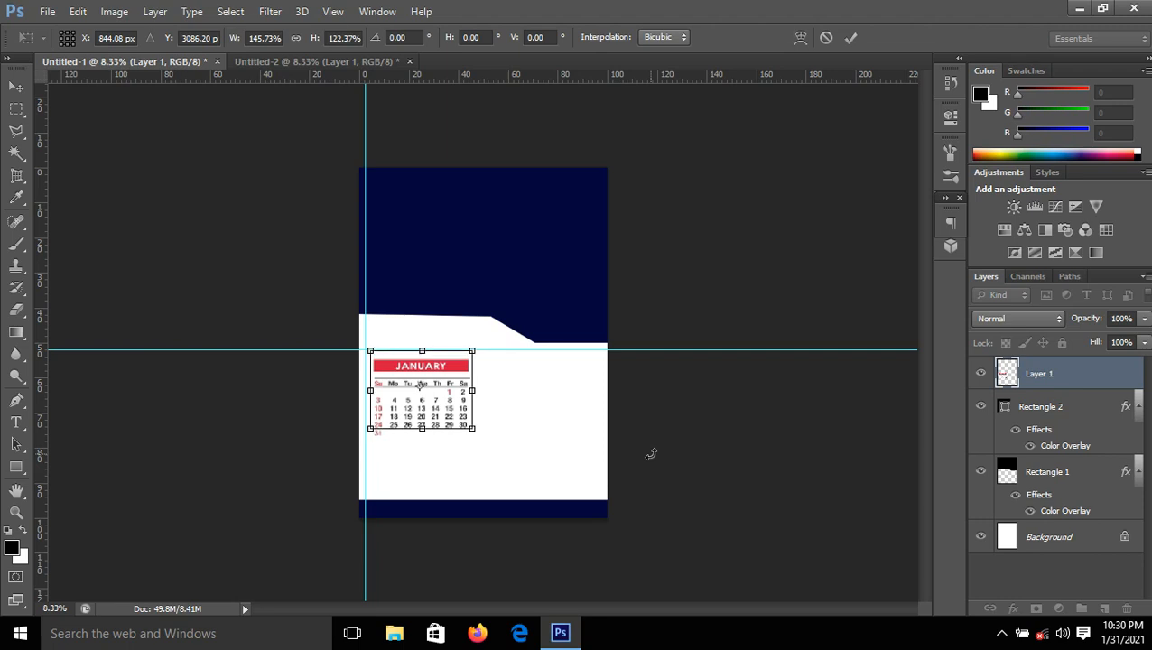
pyautogui.press('Left')
pyautogui.press('Left')
pyautogui.press('Left')
pyautogui.press('Left')
pyautogui.press('Left')
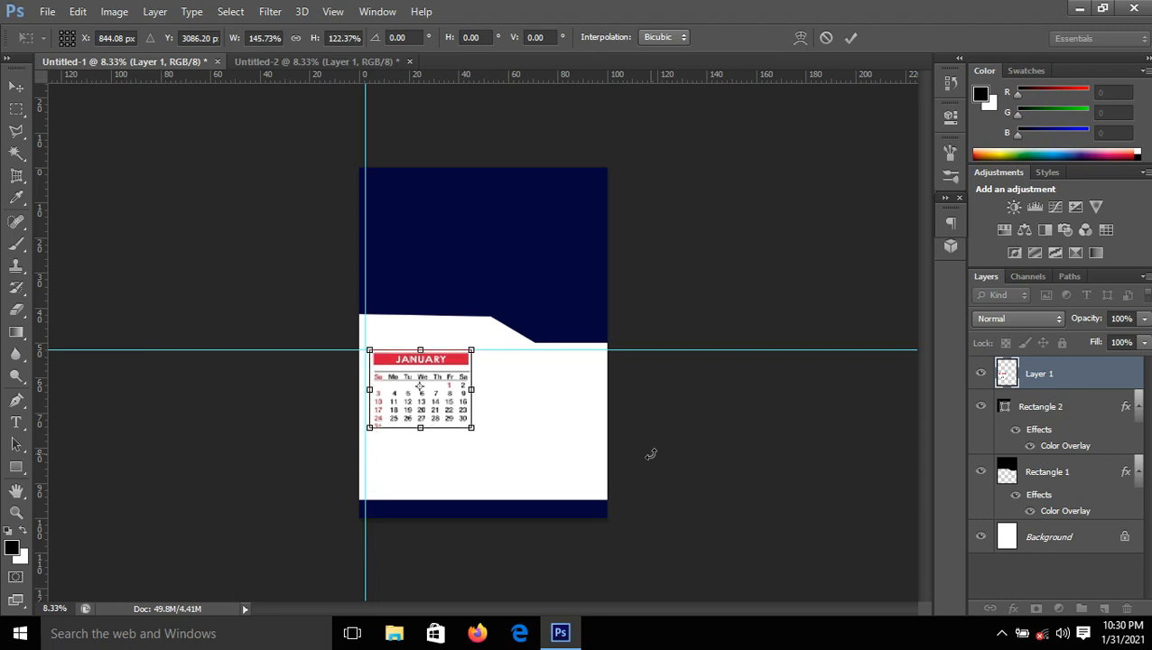
pyautogui.press('Left')
pyautogui.press('Left')
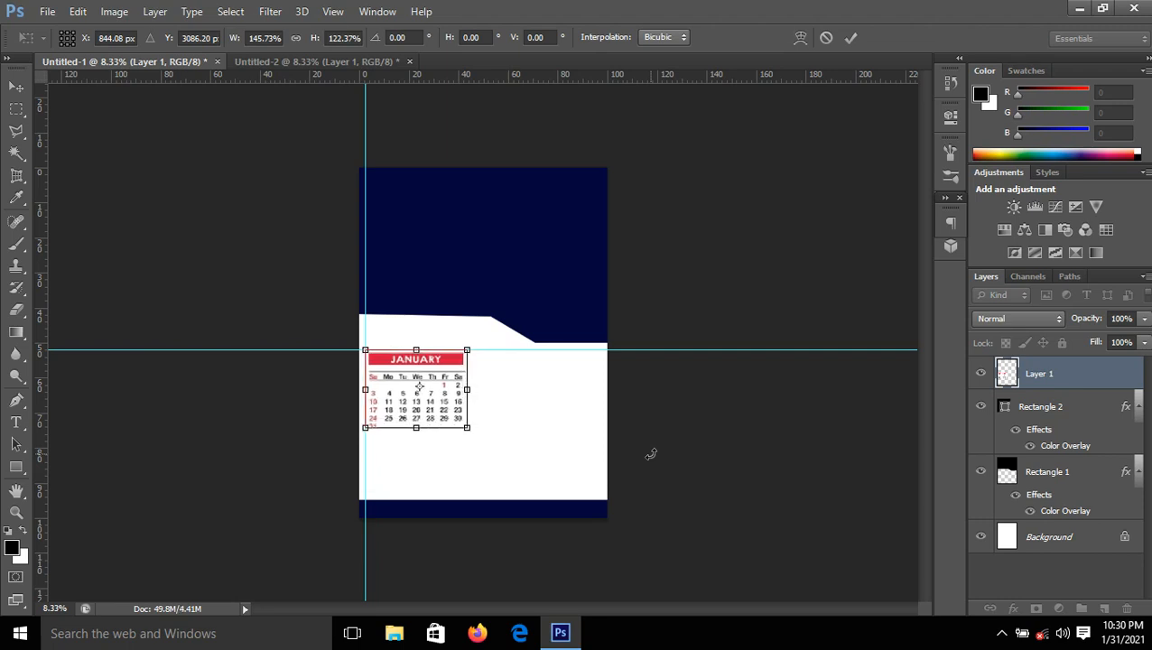
pyautogui.click(850, 38)
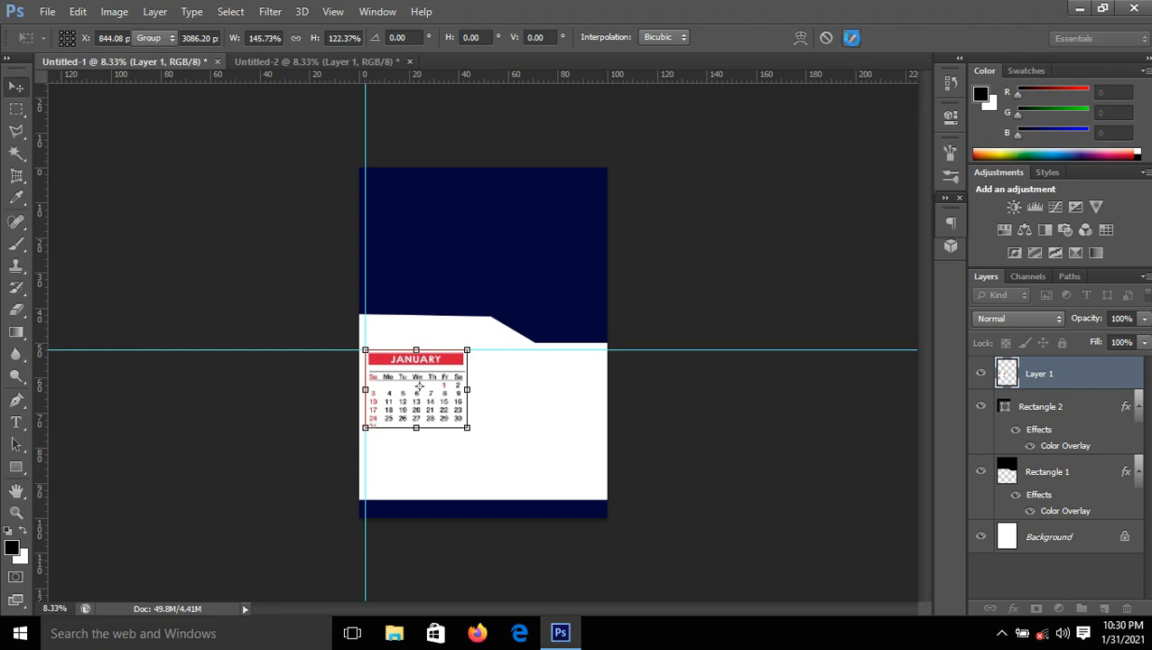
# Add a horizontal guide just below the January block and a vertical guide along its right edge.
pyautogui.click(823, 446)
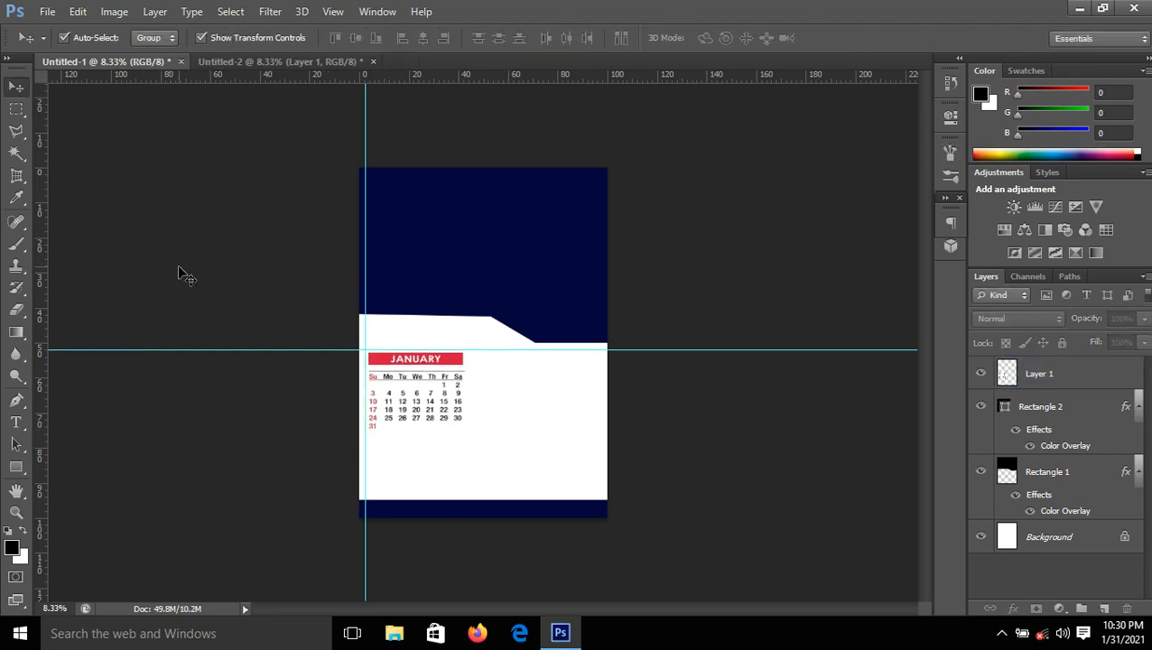
pyautogui.moveTo(391, 81); pyautogui.dragTo(435, 437)
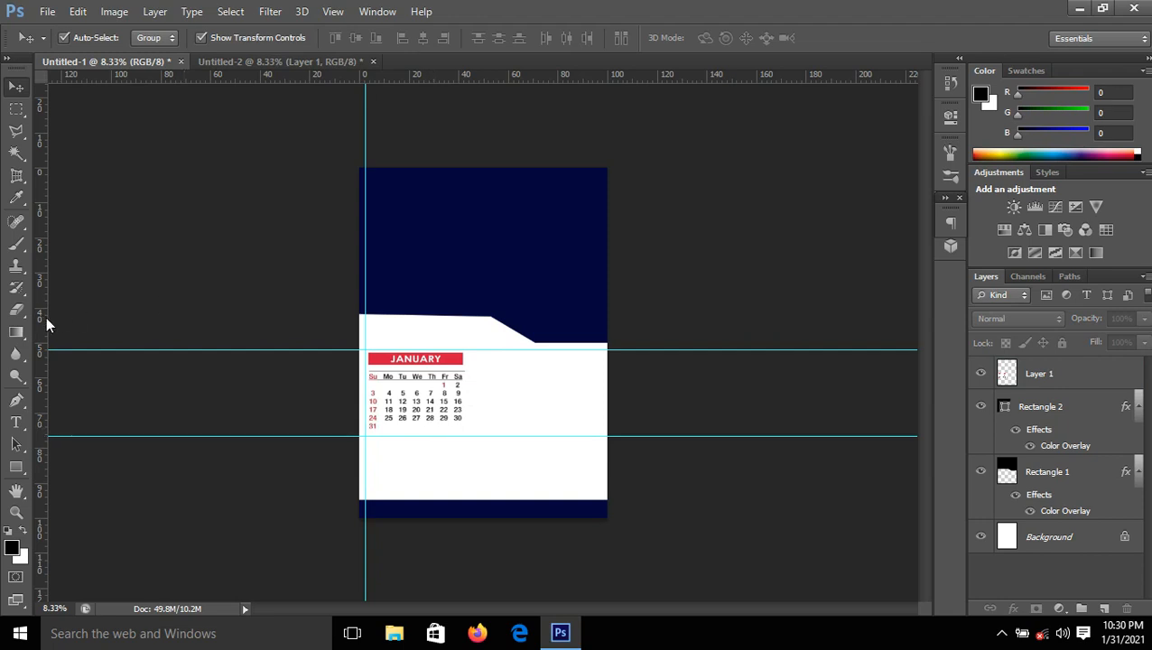
pyautogui.moveTo(46, 321); pyautogui.dragTo(466, 504)
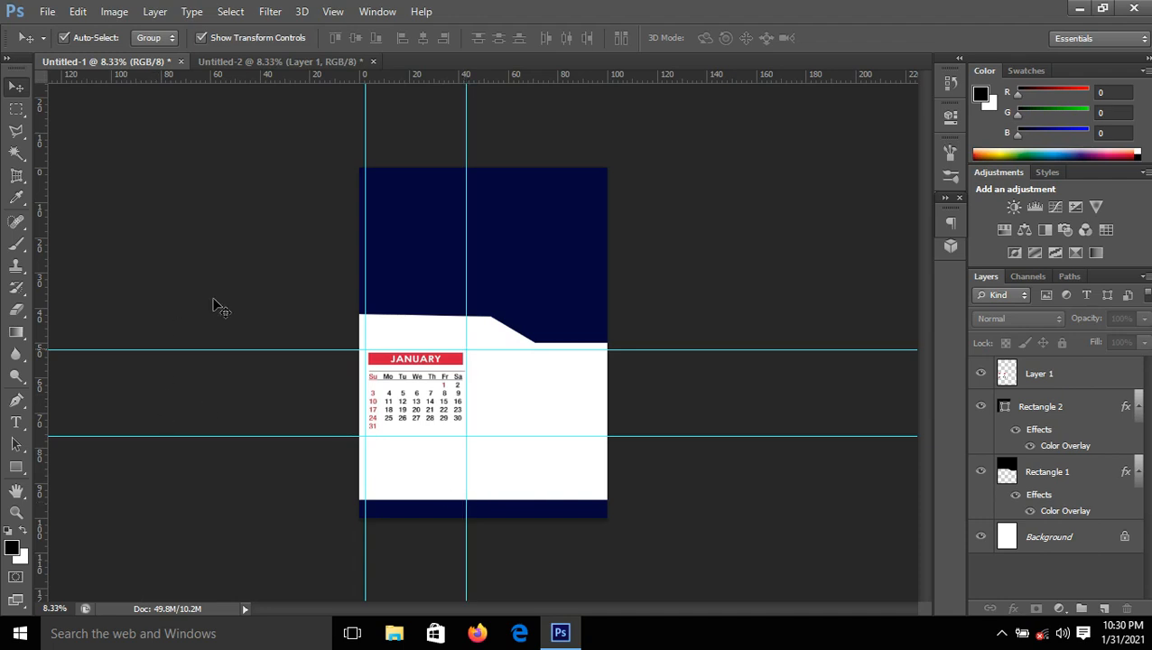
# In the second document, select the February block with a rectangular marquee and copy it from the calendar layer onto its own layer.
pyautogui.click(215, 57)
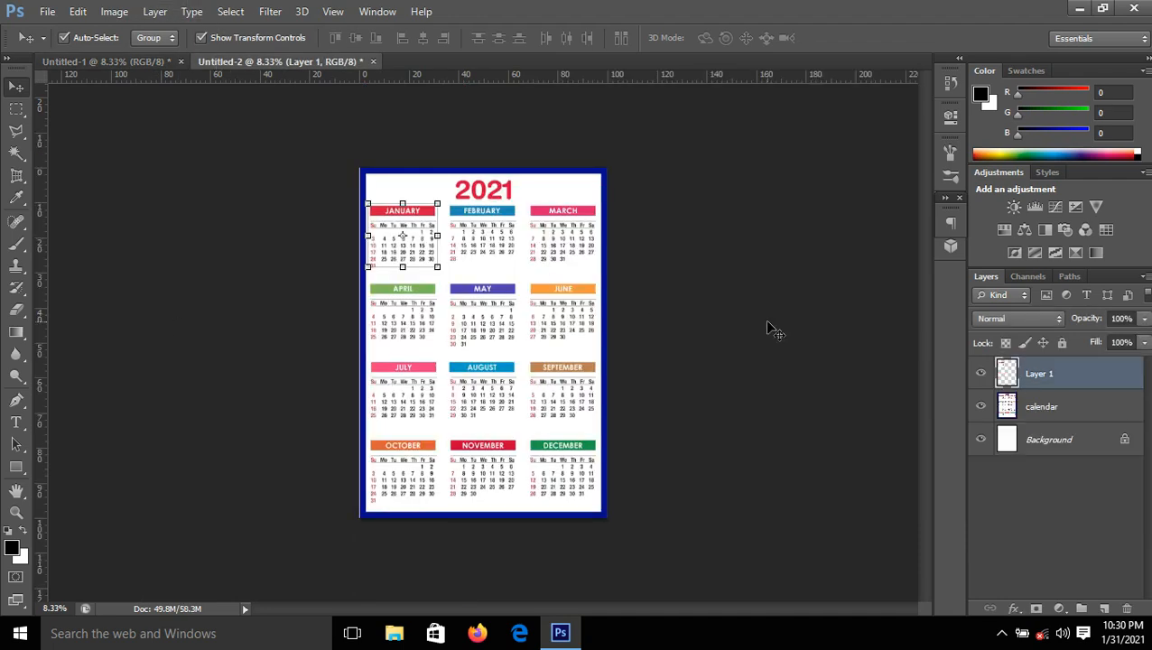
pyautogui.click(131, 154)
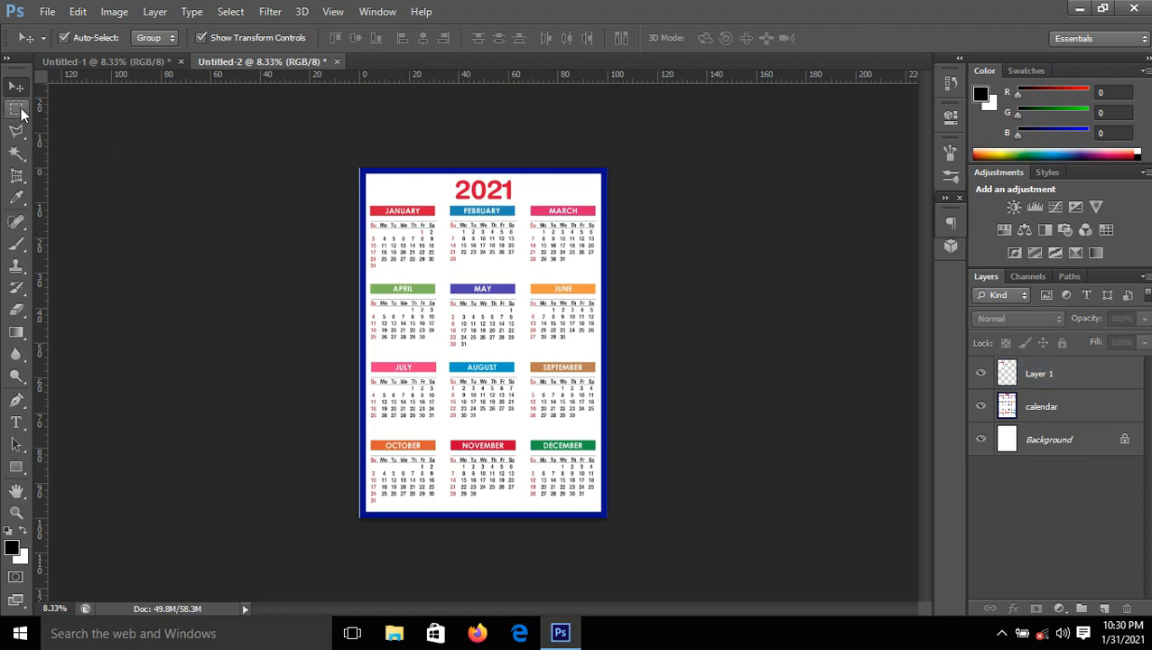
pyautogui.click(18, 108)
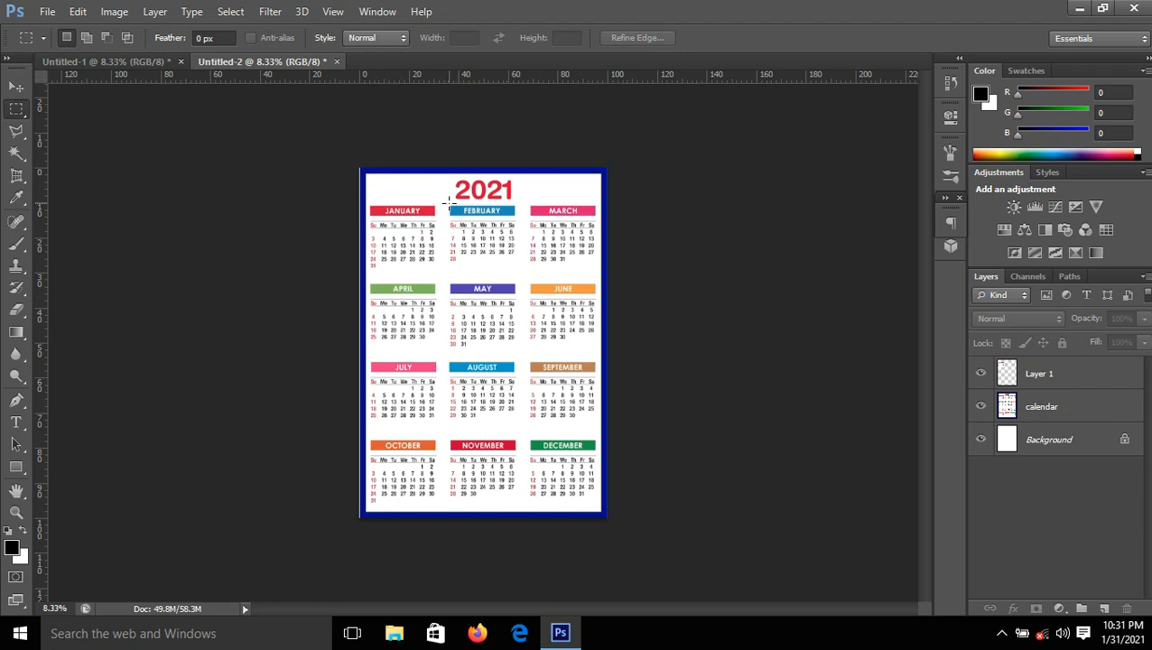
pyautogui.moveTo(448, 203); pyautogui.dragTo(519, 265)
pyautogui.click(520, 271)
pyautogui.click(1058, 417)
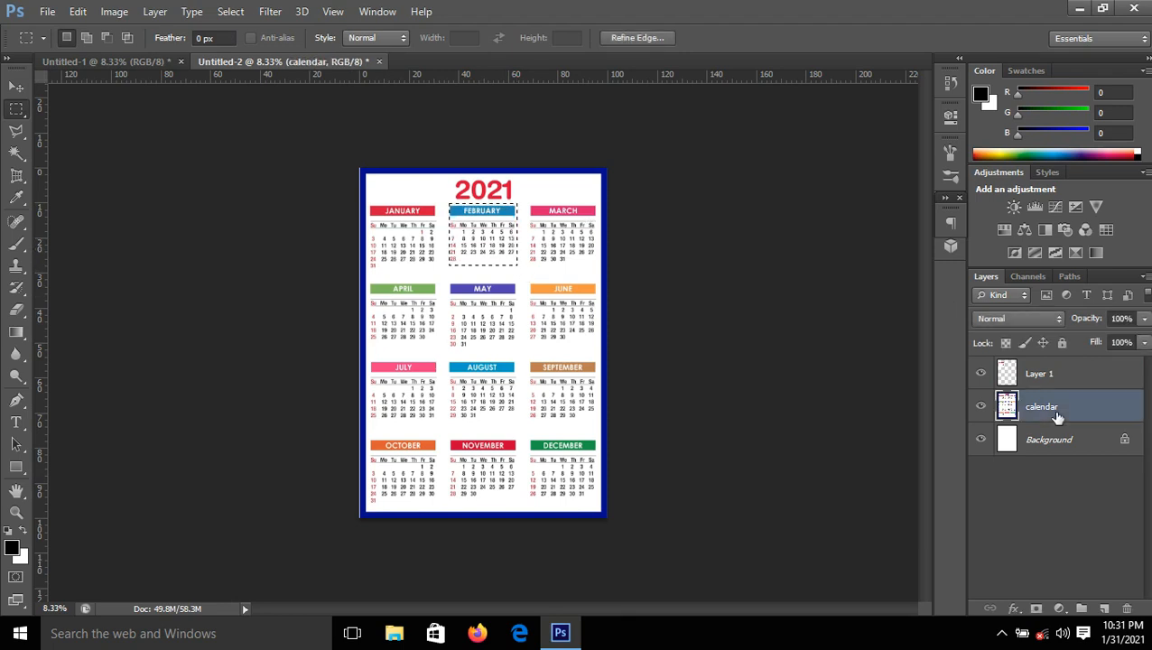
pyautogui.hotkey('ctrl', 'j')
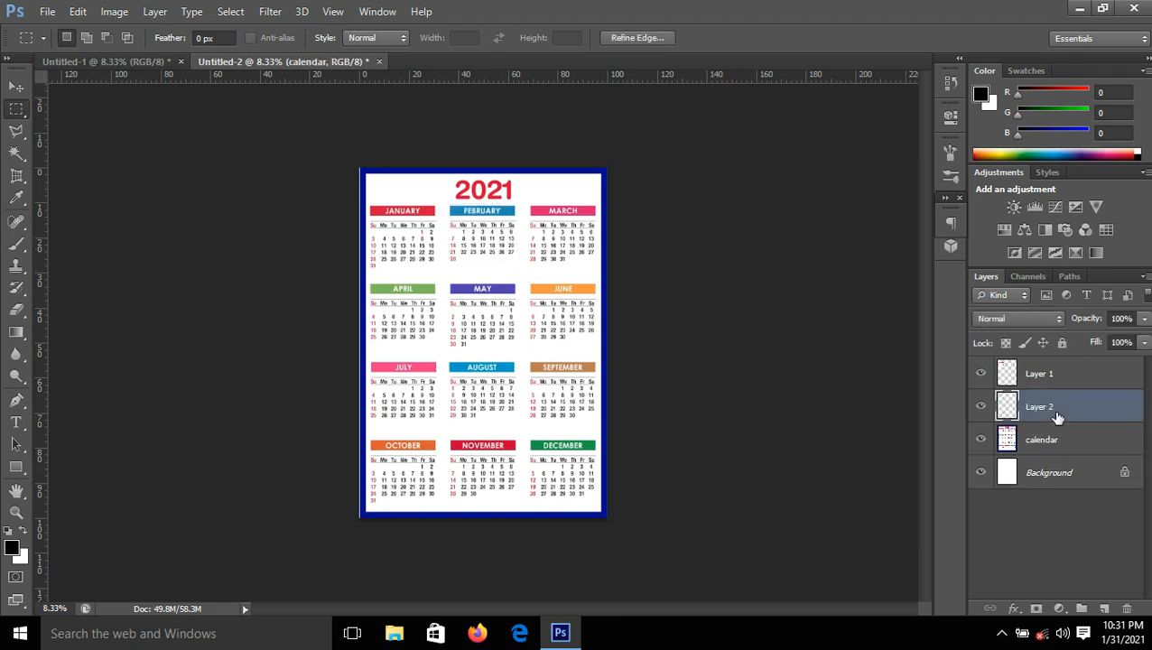
# Move the February layer into the first document below January and stretch it to 148.14% width, reaching the right vertical guide.
pyautogui.click(15, 87)
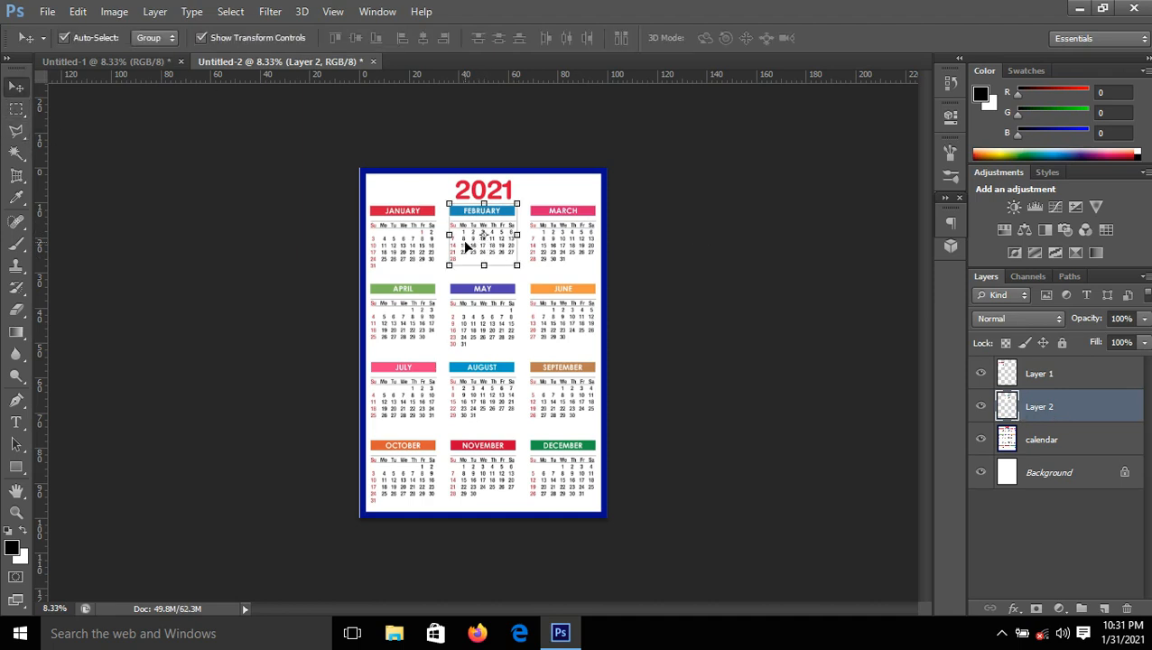
pyautogui.moveTo(466, 245); pyautogui.dragTo(364, 464)
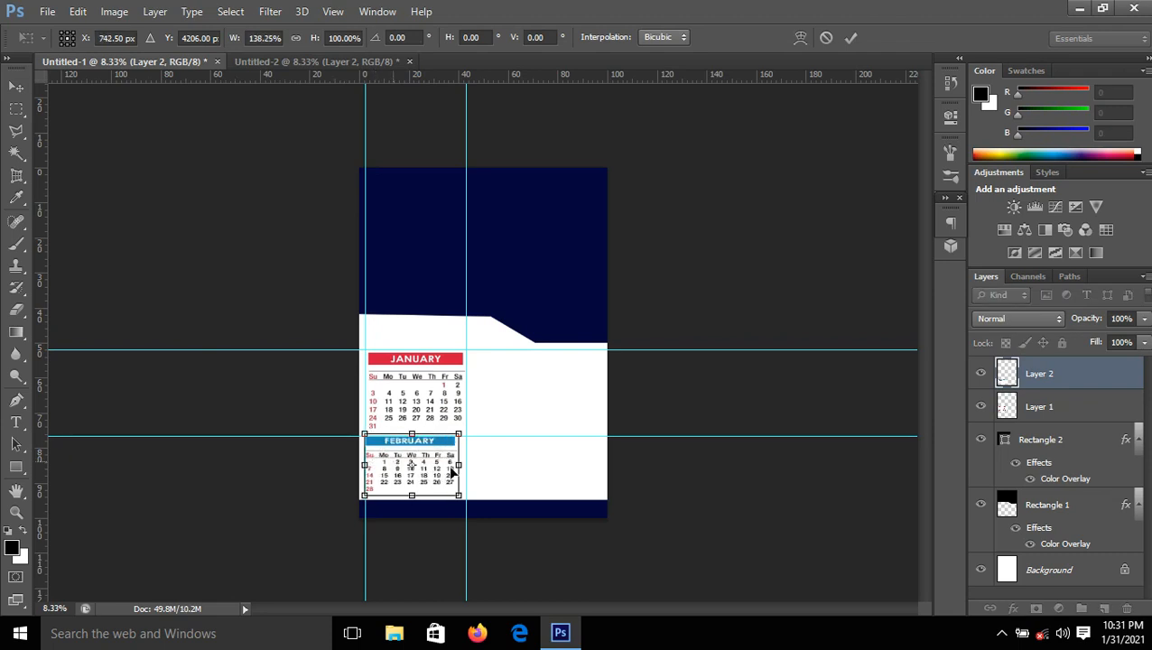
pyautogui.moveTo(459, 464); pyautogui.dragTo(466, 464)
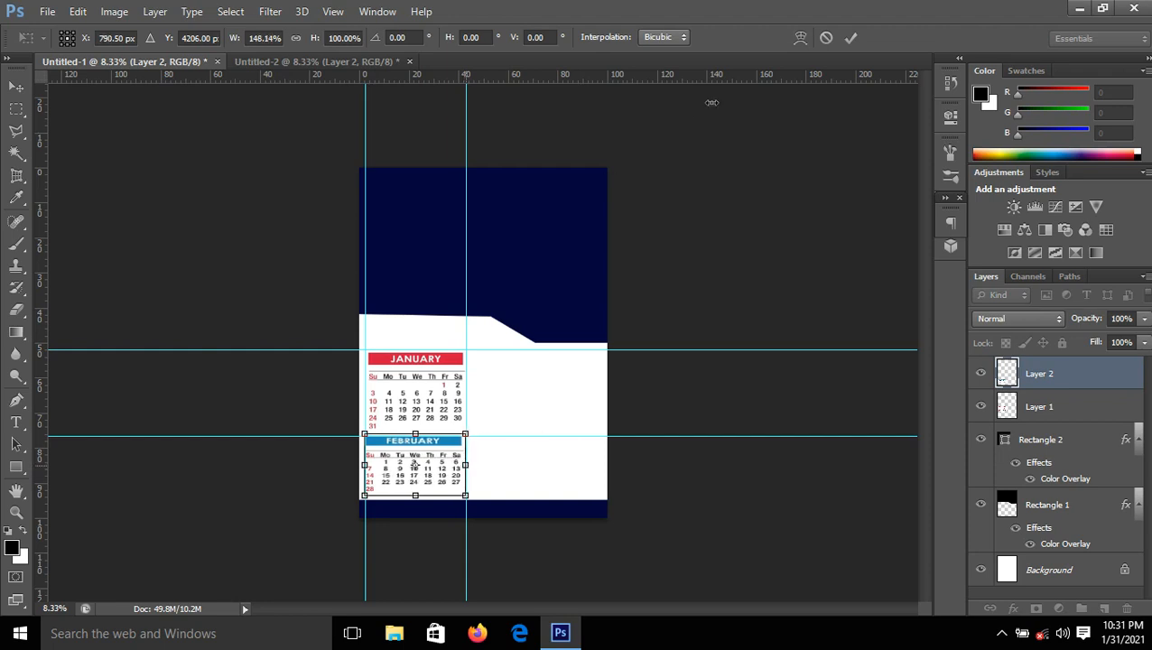
pyautogui.click(855, 38)
pyautogui.click(817, 244)
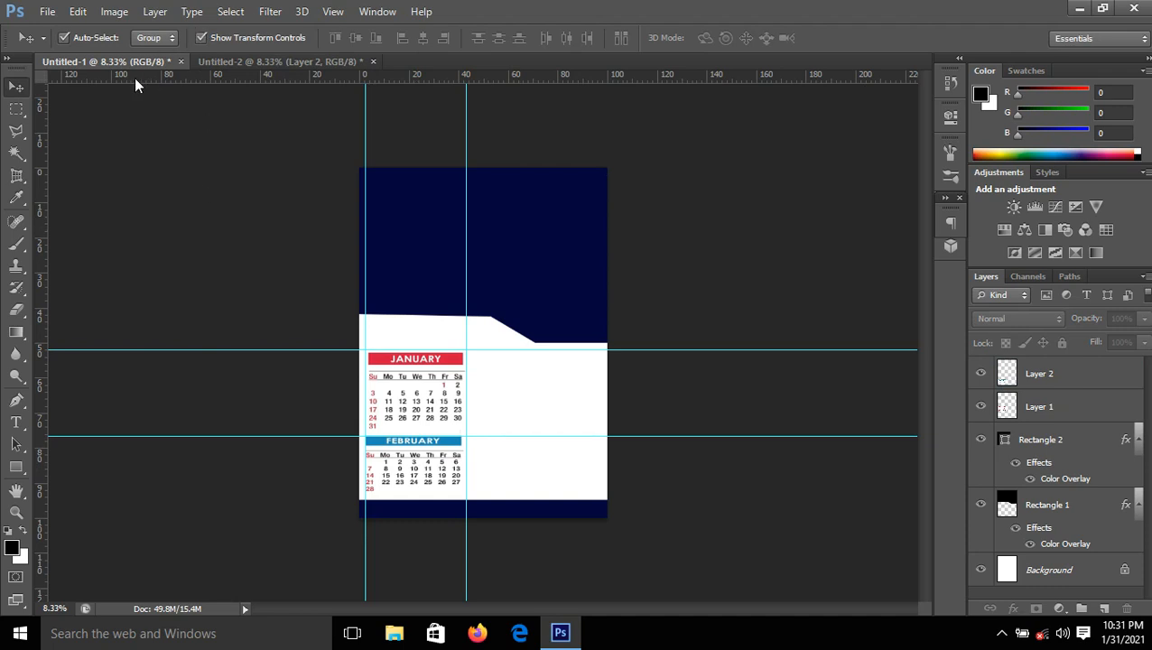
# Nudge the January block upward to widen the gap above February.
pyautogui.click(439, 391)
pyautogui.hotkey('shift', 'Up')
pyautogui.hotkey('shift', 'Up')
pyautogui.hotkey('shift', 'Up')
pyautogui.hotkey('shift', 'Up')
pyautogui.hotkey('shift', 'Up')
pyautogui.hotkey('shift', 'Up')
pyautogui.hotkey('shift', 'Up')
pyautogui.hotkey('shift', 'Up')
pyautogui.hotkey('shift', 'Up')
pyautogui.hotkey('shift', 'Up')
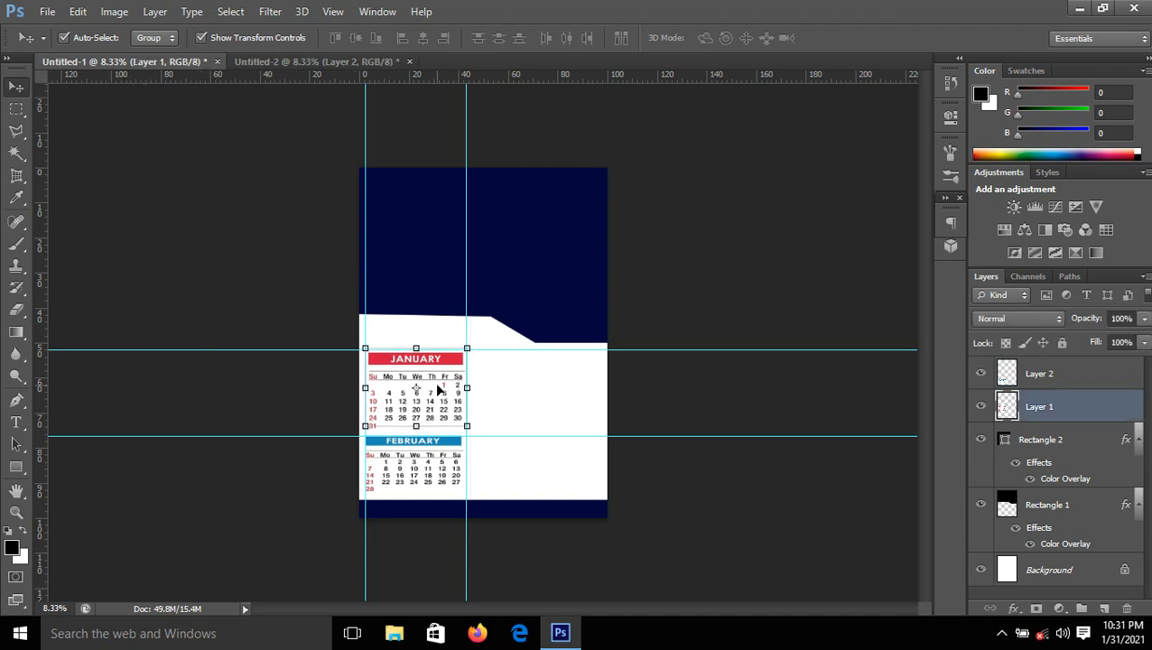
# Nudge the January block further up and raise the upper horizontal guide to its top edge.
pyautogui.hotkey('shift', 'Up')
pyautogui.hotkey('shift', 'Up')
pyautogui.hotkey('shift', 'Up')
pyautogui.hotkey('shift', 'Up')
pyautogui.hotkey('shift', 'Up')
pyautogui.hotkey('shift', 'Up')
pyautogui.hotkey('shift', 'Up')
pyautogui.hotkey('shift', 'Up')
pyautogui.hotkey('shift', 'Up')
pyautogui.hotkey('shift', 'Up')
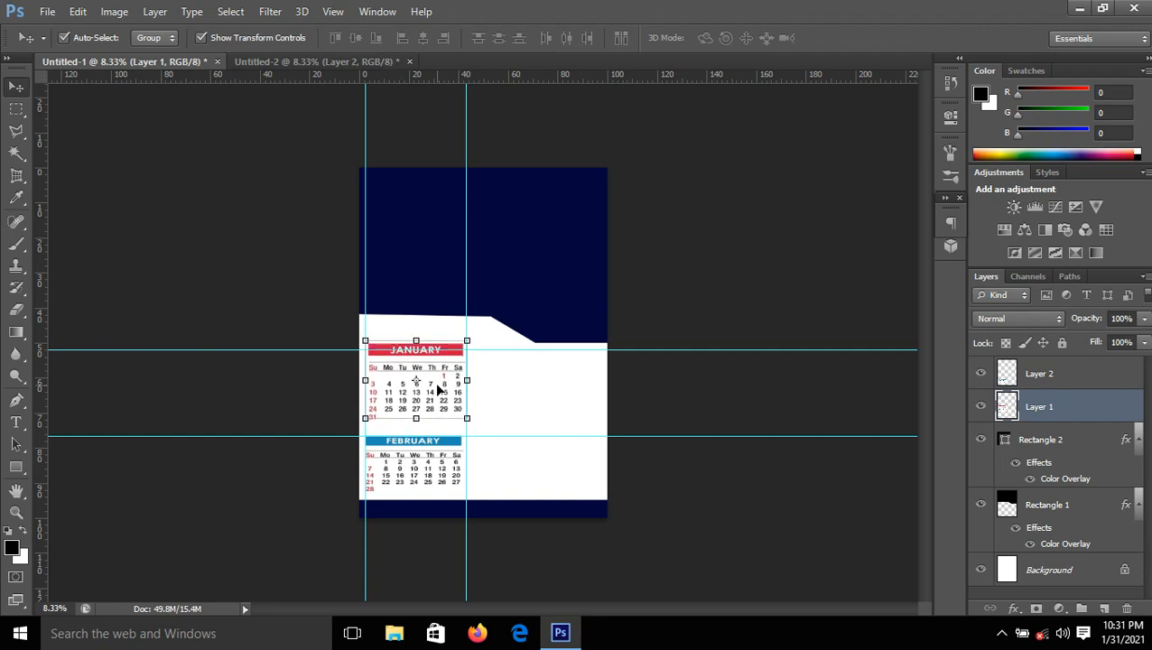
pyautogui.hotkey('shift', 'Up')
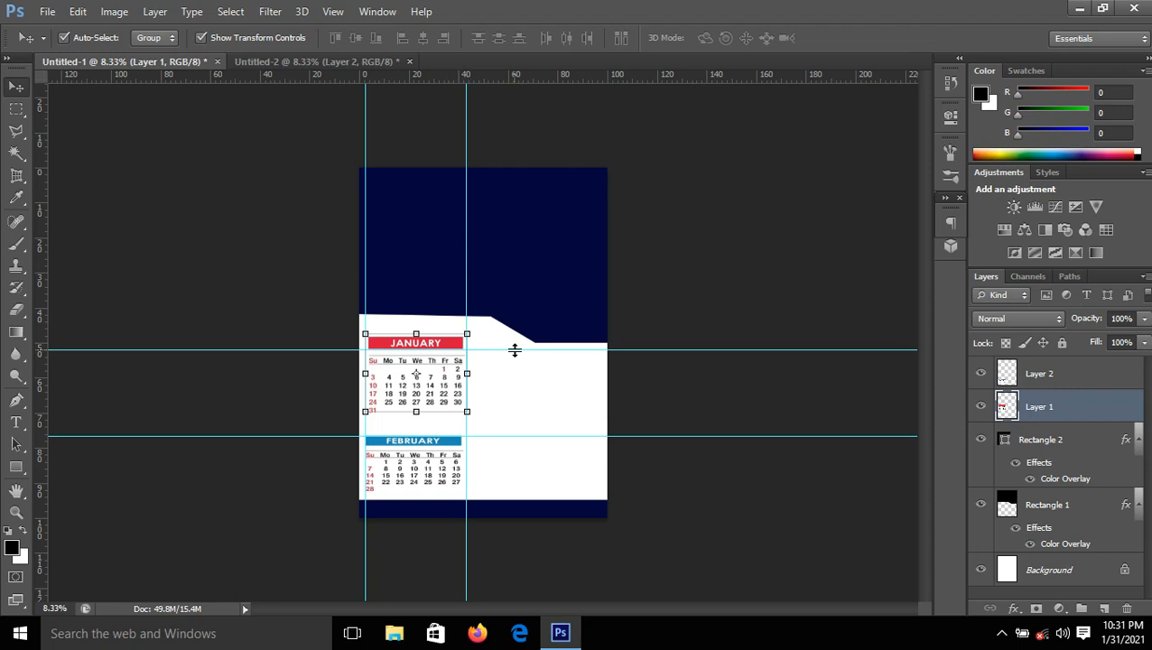
pyautogui.moveTo(515, 350); pyautogui.dragTo(513, 330)
pyautogui.hotkey('shift', 'Up')
pyautogui.hotkey('shift', 'Up')
pyautogui.hotkey('shift', 'Up')
pyautogui.hotkey('shift', 'Up')
pyautogui.hotkey('shift', 'Up')
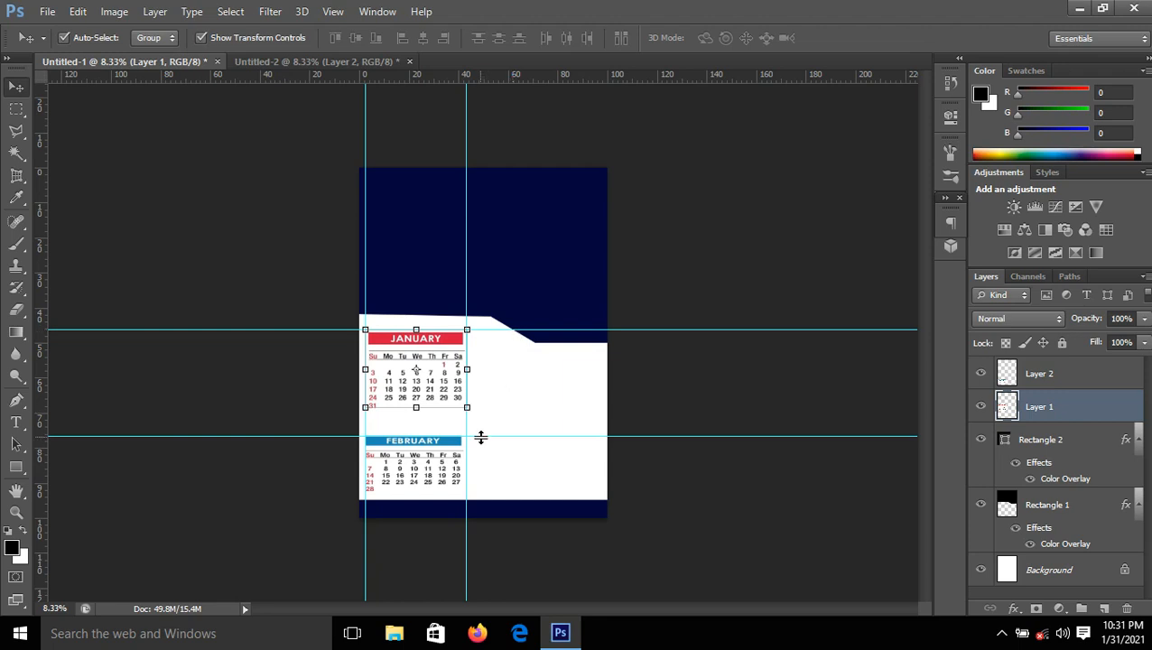
# Raise the lower horizontal guide above the February block and stretch January downward to 117.20% height.
pyautogui.moveTo(480, 436); pyautogui.dragTo(483, 424)
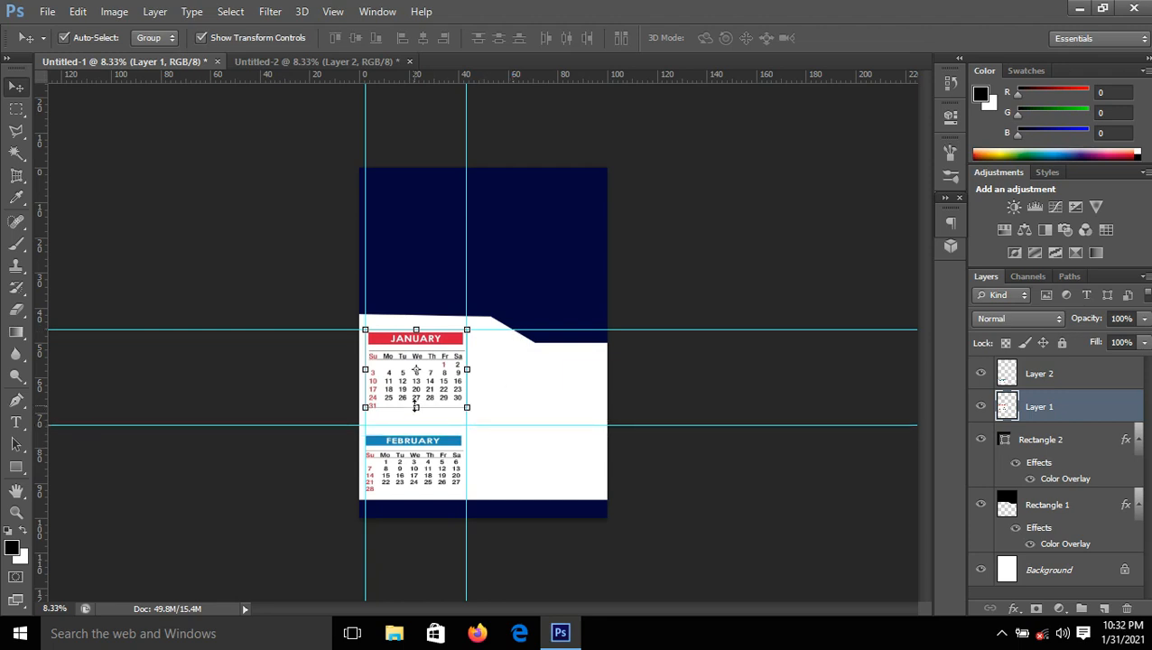
pyautogui.moveTo(416, 407); pyautogui.dragTo(415, 421)
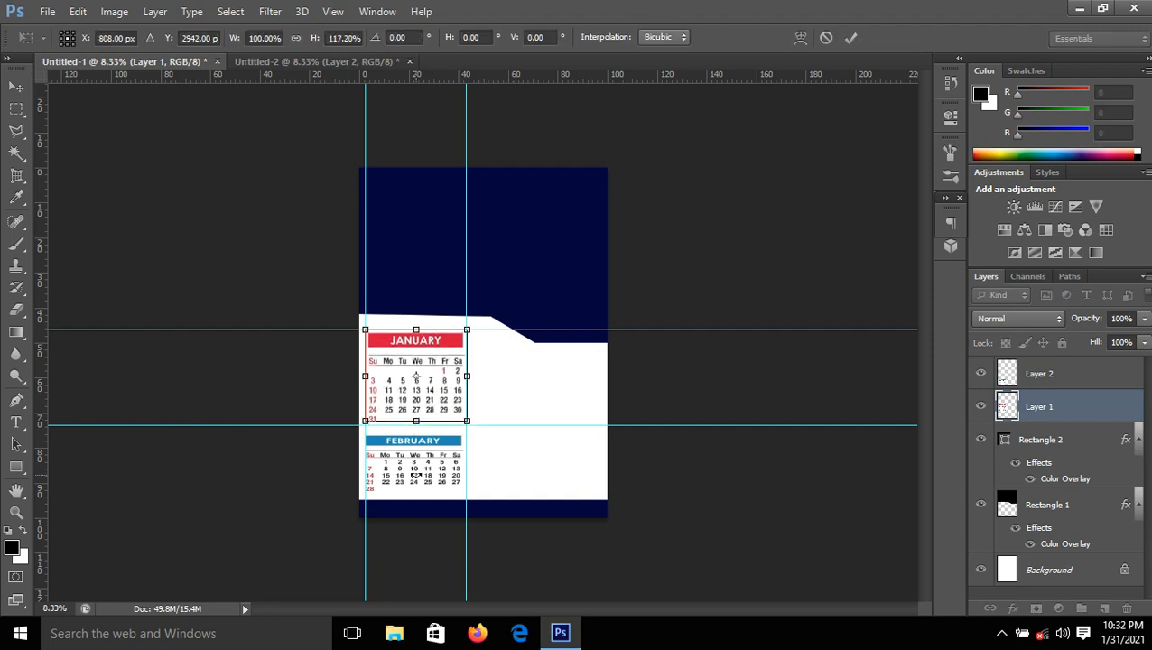
pyautogui.click(850, 37)
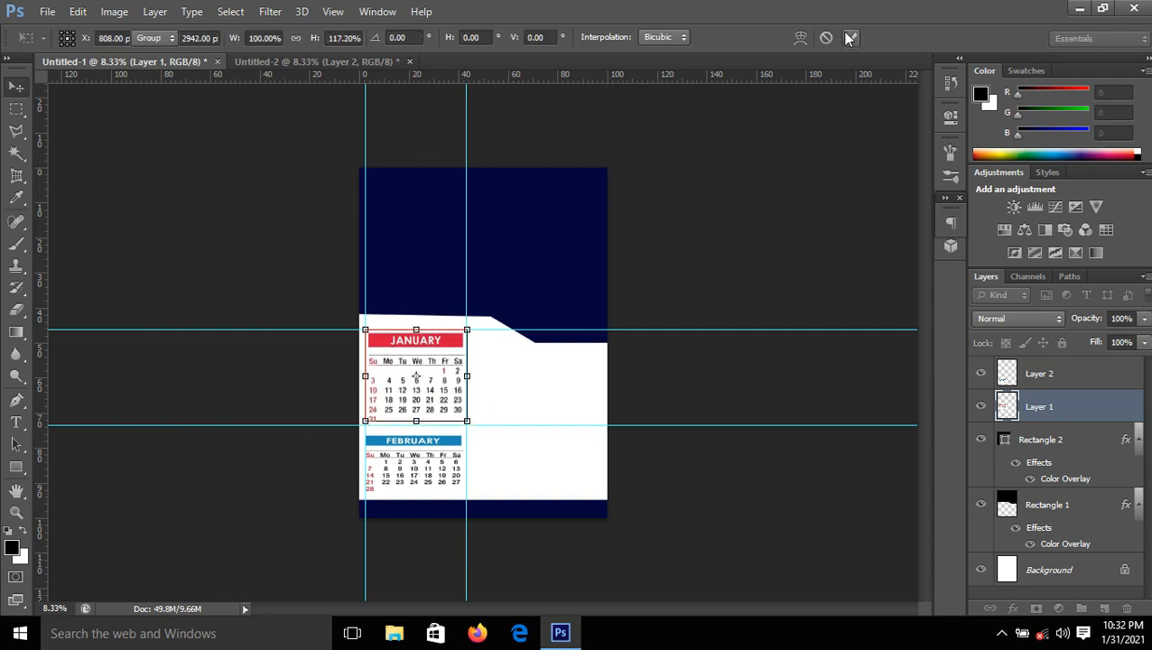
# Nudge the February block up to the lower horizontal guide and stretch it downward to 113.51% height.
pyautogui.click(415, 483)
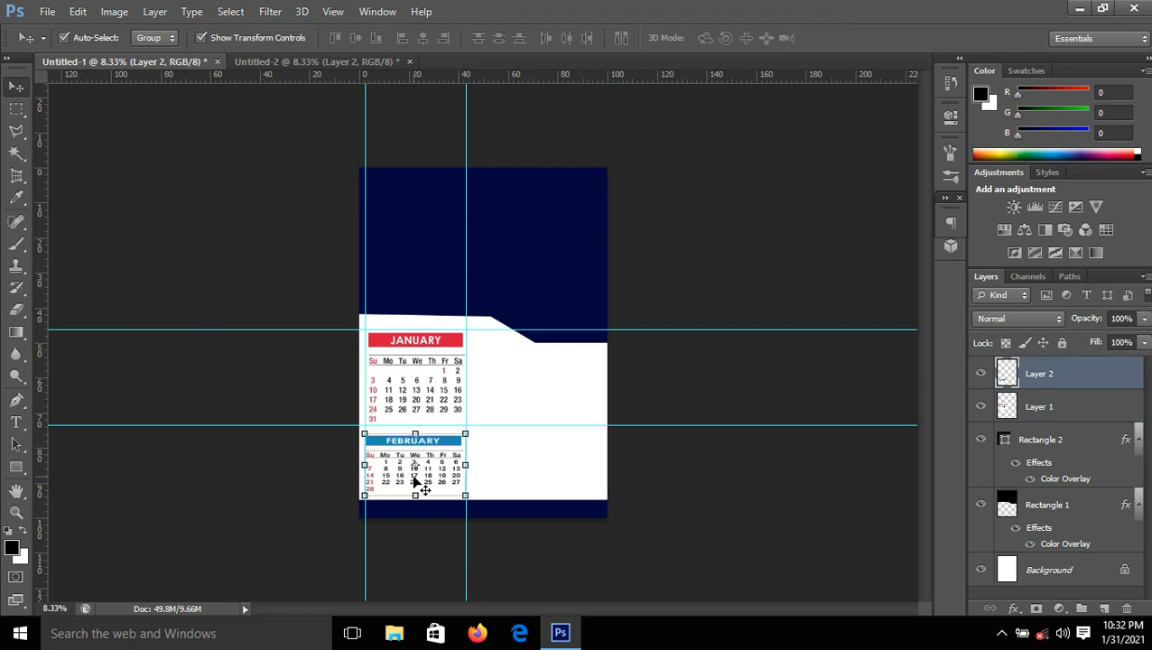
pyautogui.hotkey('shift', 'Up')
pyautogui.hotkey('shift', 'Up')
pyautogui.hotkey('shift', 'Up')
pyautogui.hotkey('shift', 'Up')
pyautogui.hotkey('shift', 'Up')
pyautogui.hotkey('shift', 'Up')
pyautogui.hotkey('shift', 'Up')
pyautogui.hotkey('shift', 'Up')
pyautogui.hotkey('shift', 'Up')
pyautogui.hotkey('shift', 'Up')
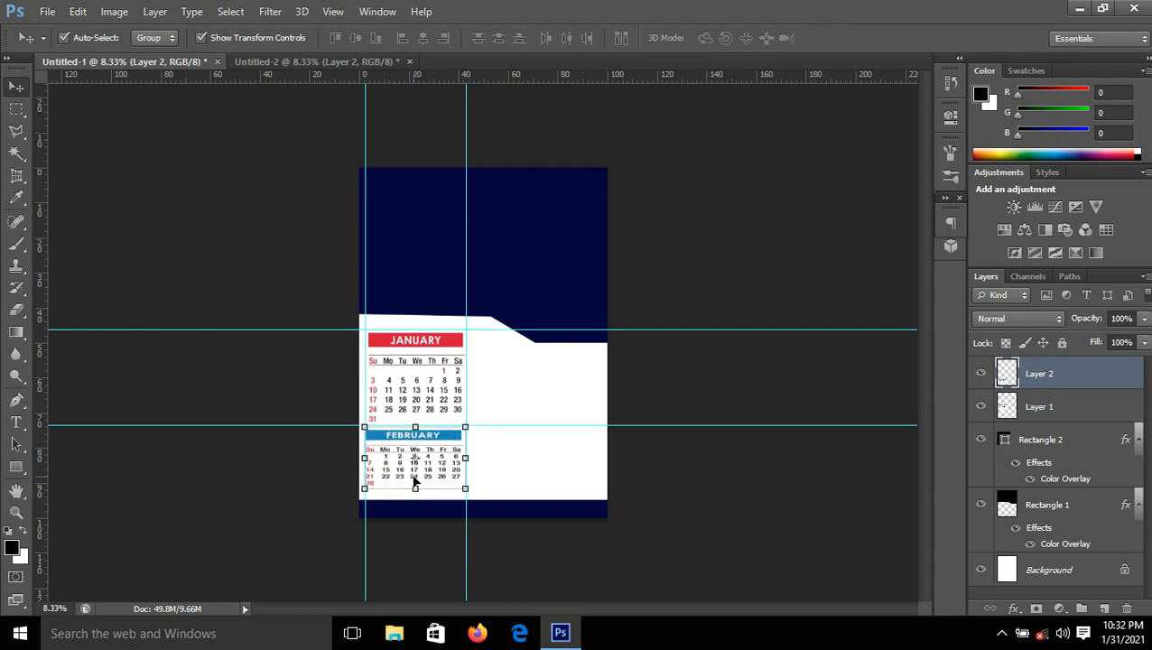
pyautogui.hotkey('shift', 'Up')
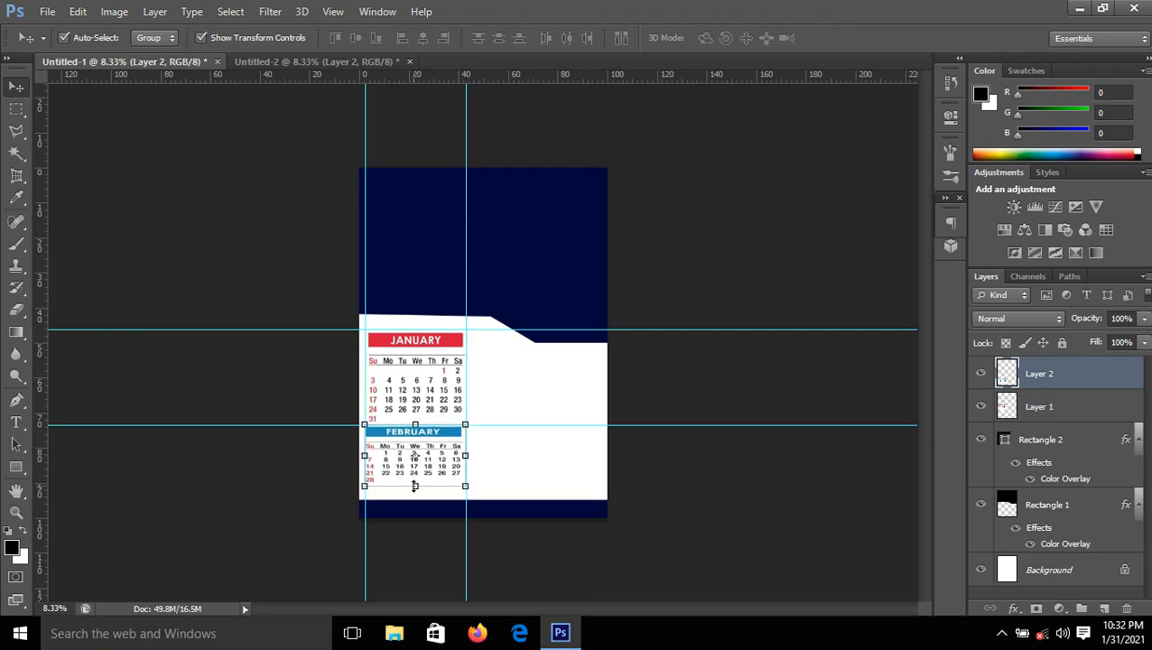
pyautogui.moveTo(414, 486); pyautogui.dragTo(415, 495)
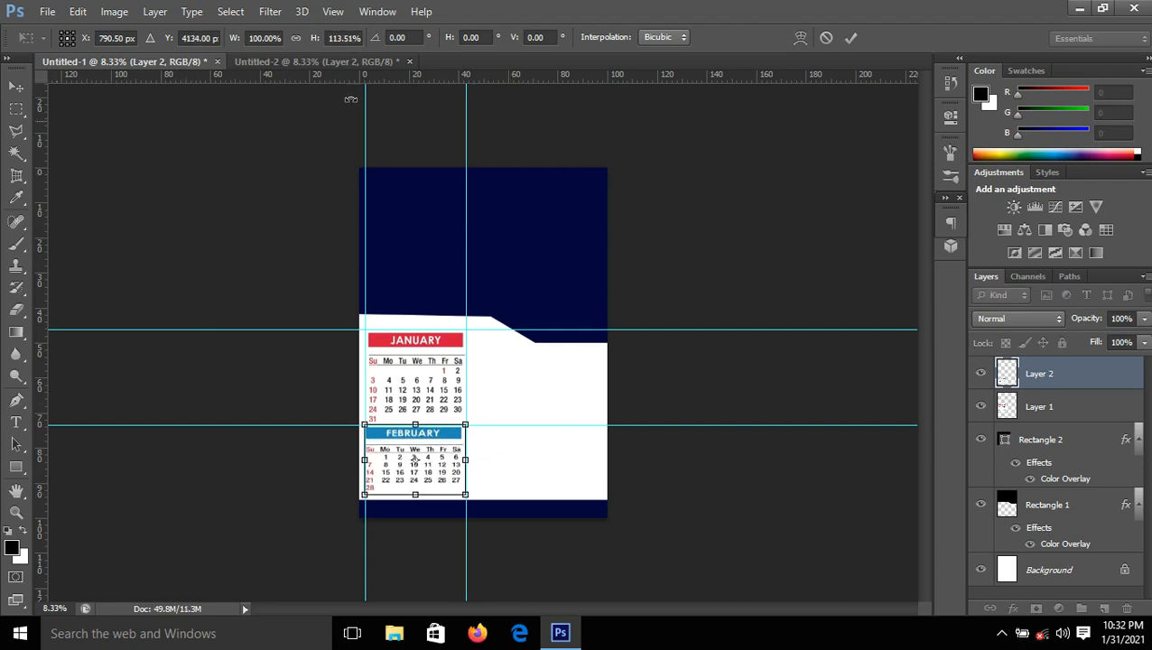
pyautogui.click(850, 37)
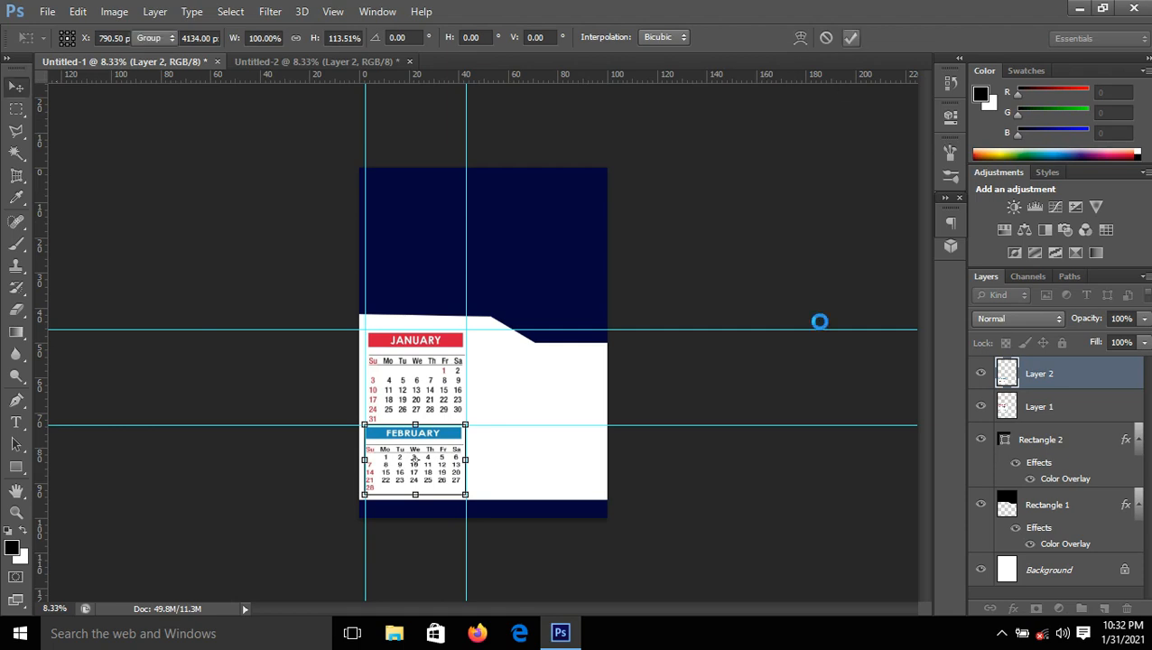
pyautogui.click(783, 264)
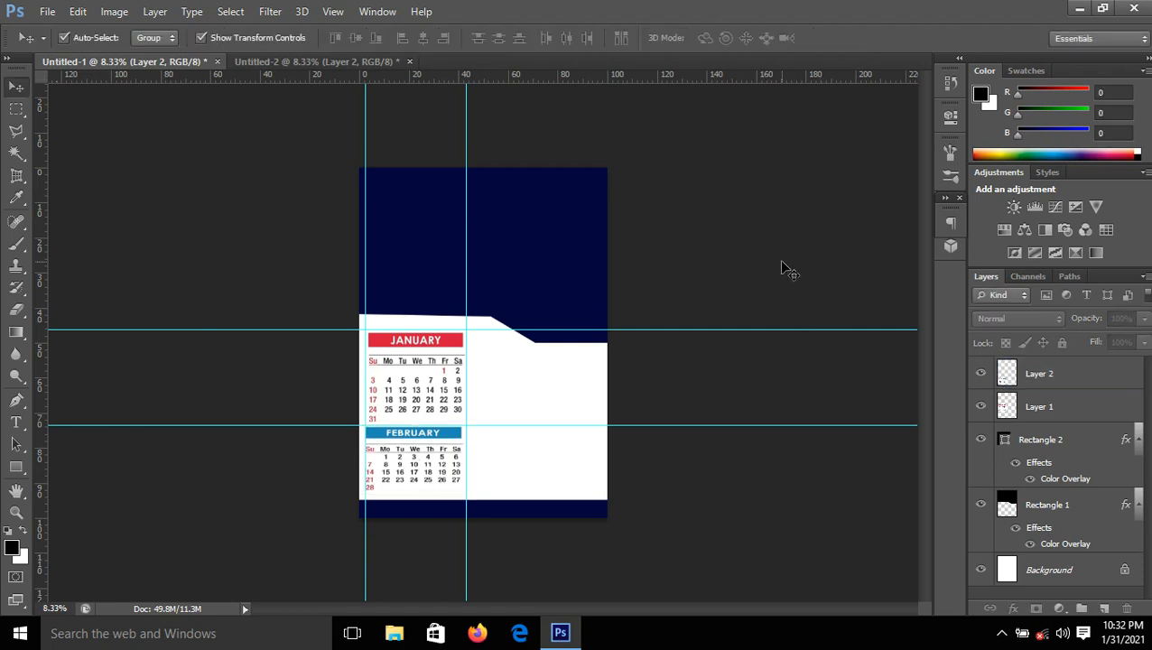
# In the second document, select the March block with a rectangular marquee and copy it from the calendar layer onto its own layer.
pyautogui.click(265, 64)
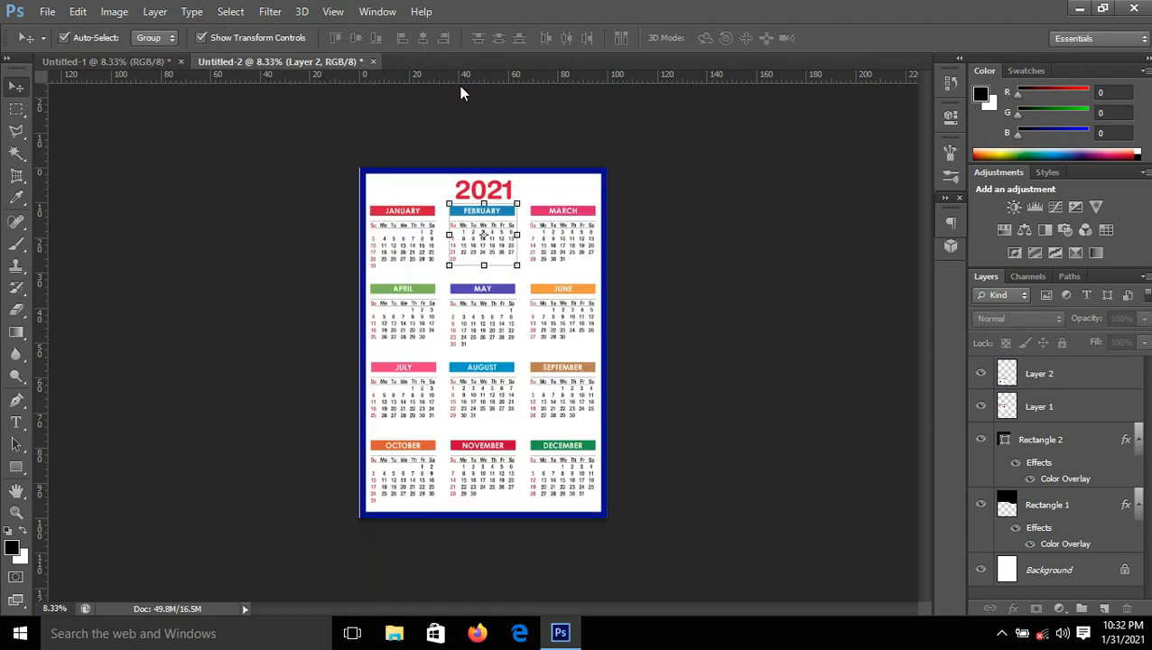
pyautogui.click(758, 257)
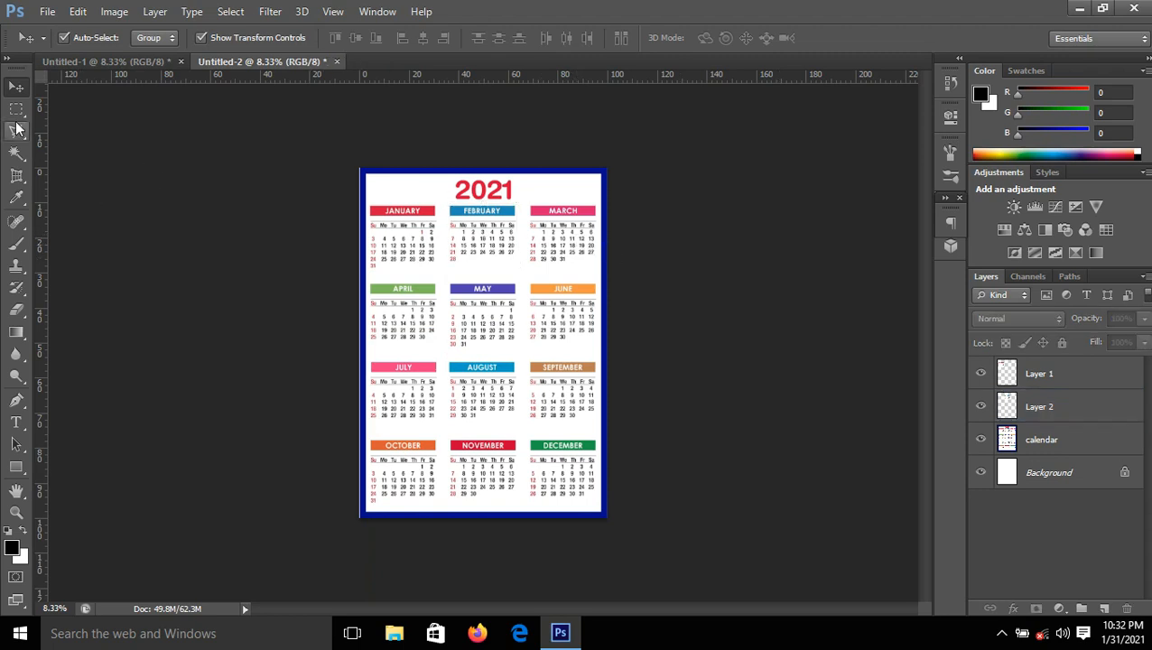
pyautogui.click(16, 112)
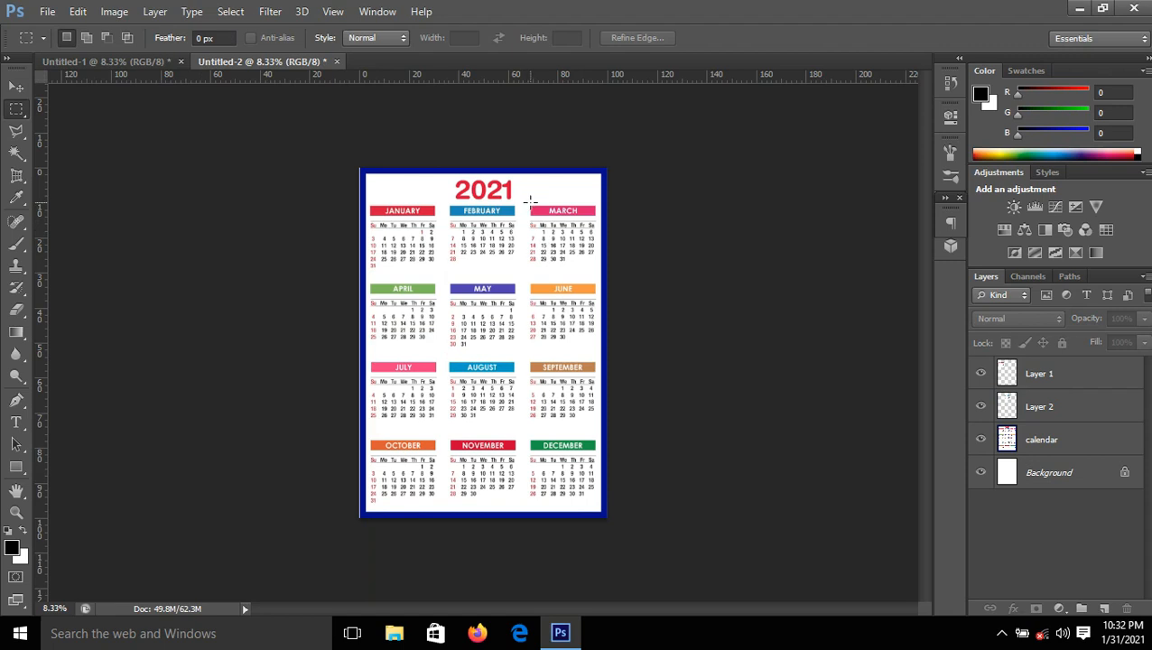
pyautogui.moveTo(530, 201); pyautogui.dragTo(597, 267)
pyautogui.doubleClick(1038, 440)
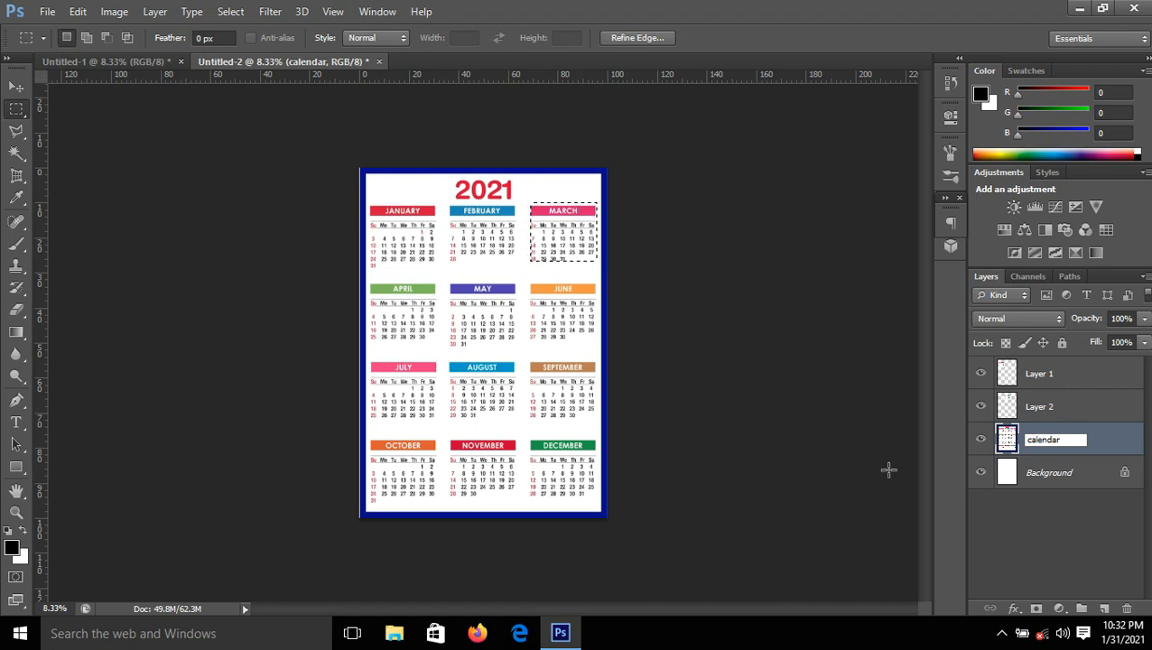
pyautogui.click(843, 159)
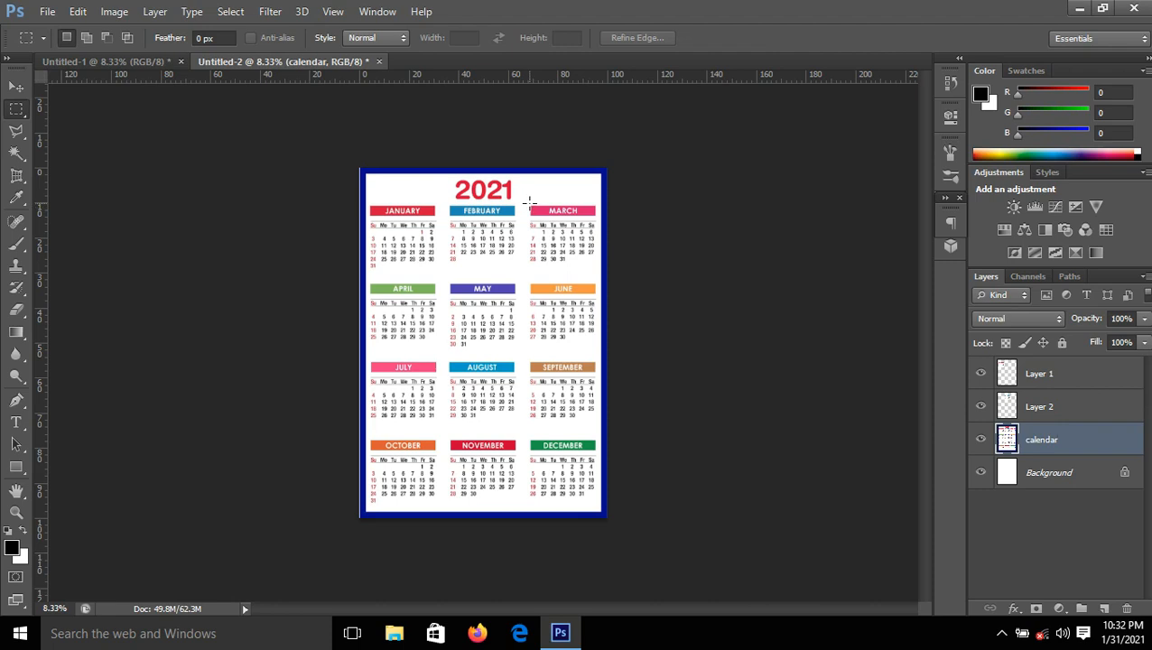
pyautogui.moveTo(585, 264); pyautogui.dragTo(596, 262)
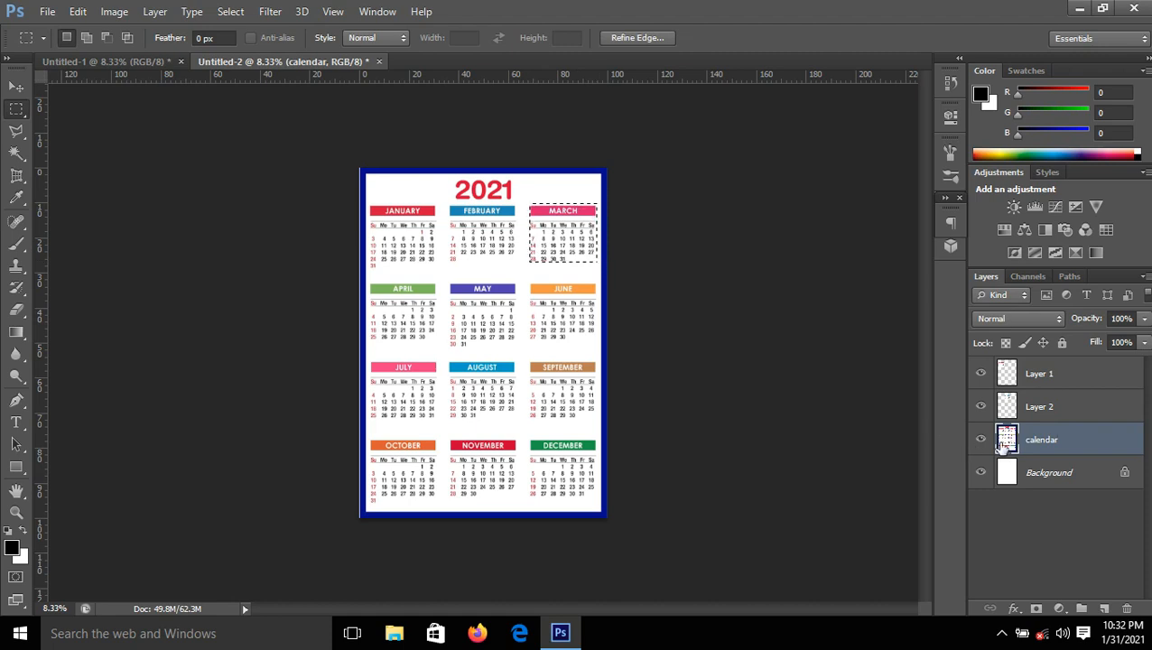
pyautogui.hotkey('ctrl', 'j')
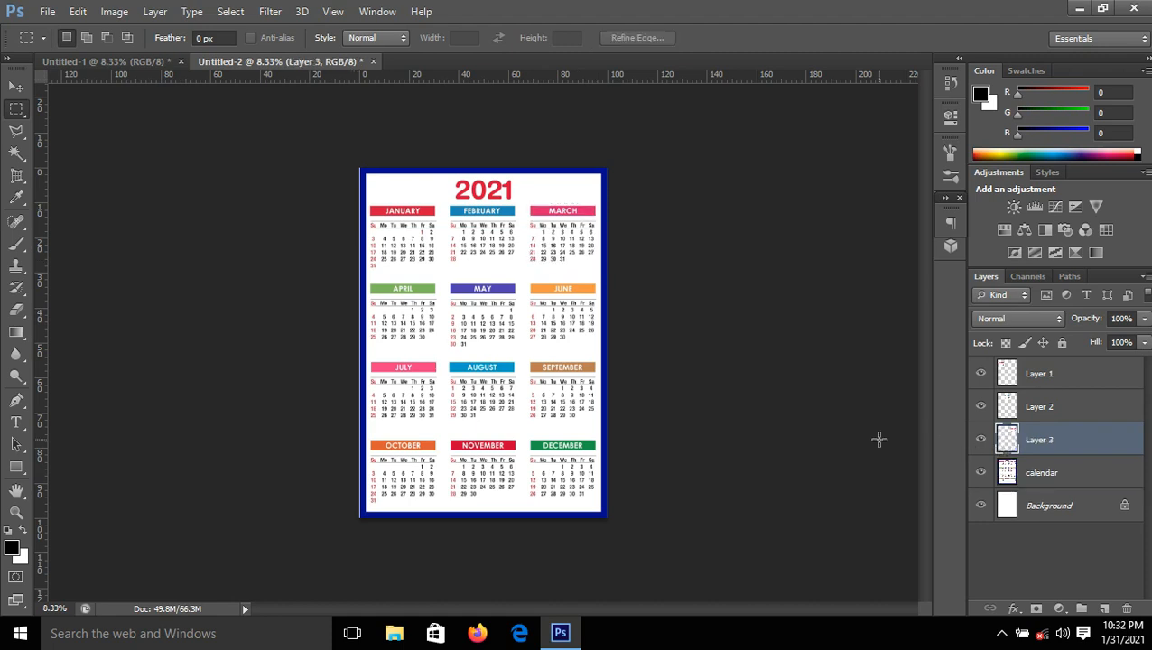
# Move the March layer into the first document to the right of February and stretch it to 128.68% width.
pyautogui.click(18, 88)
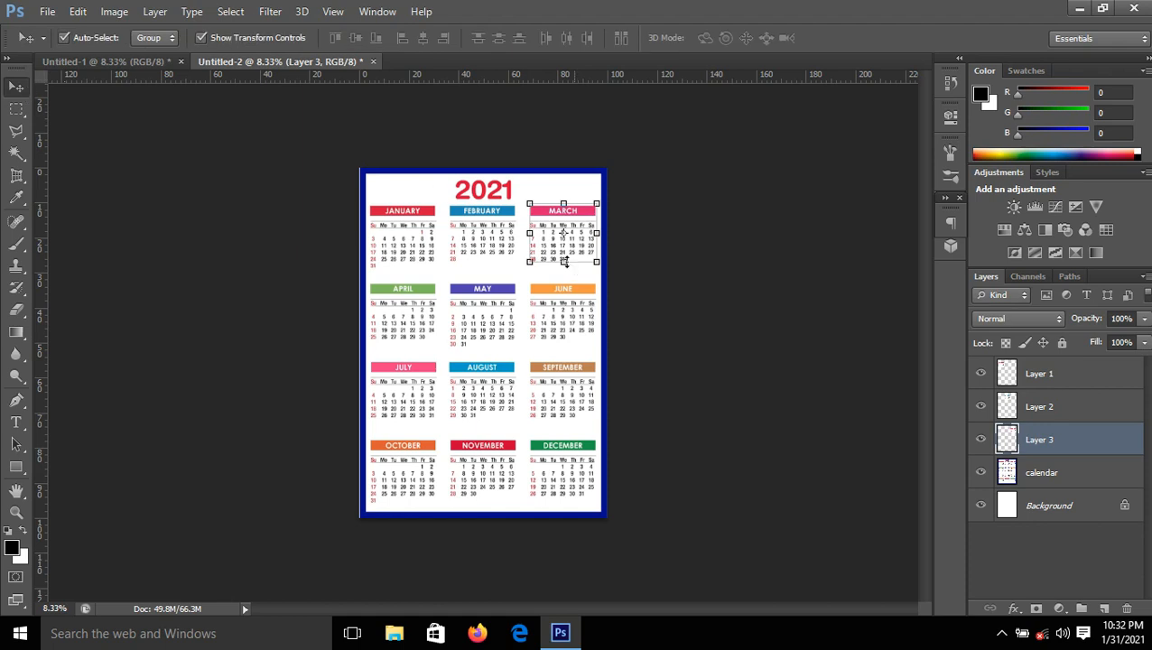
pyautogui.moveTo(547, 234); pyautogui.dragTo(476, 508)
pyautogui.moveTo(507, 460); pyautogui.dragTo(469, 457)
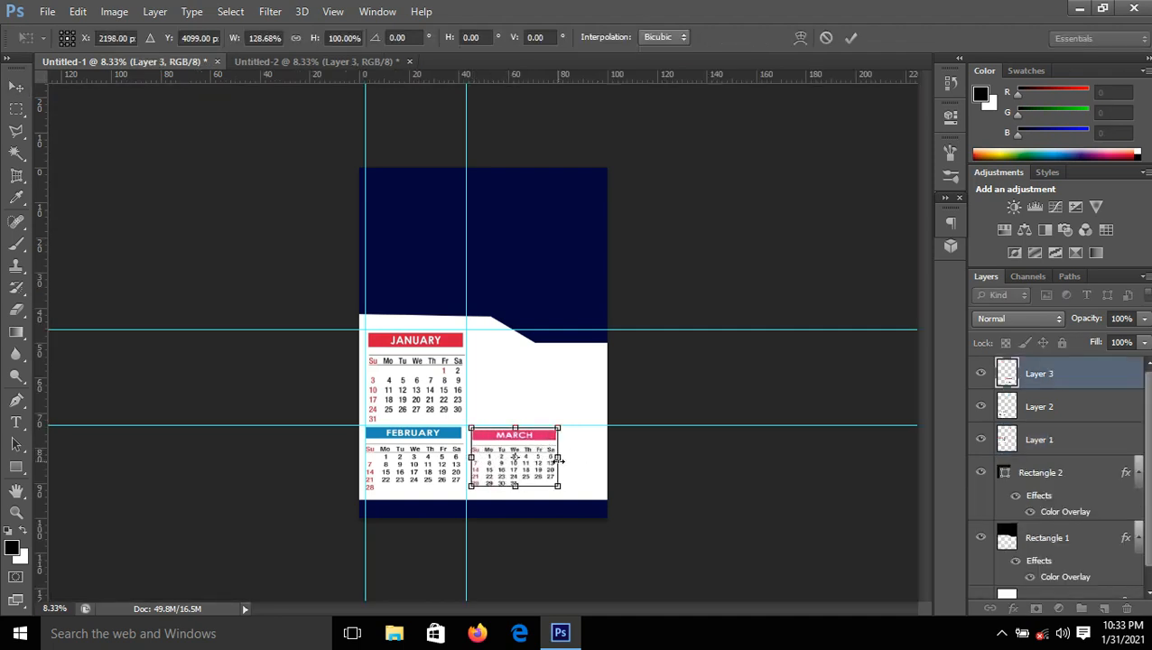
# Resize the March block to 171.12% width and 108.57% height, and shift the second vertical guide into the gap between February and March.
pyautogui.moveTo(559, 458); pyautogui.dragTo(593, 458)
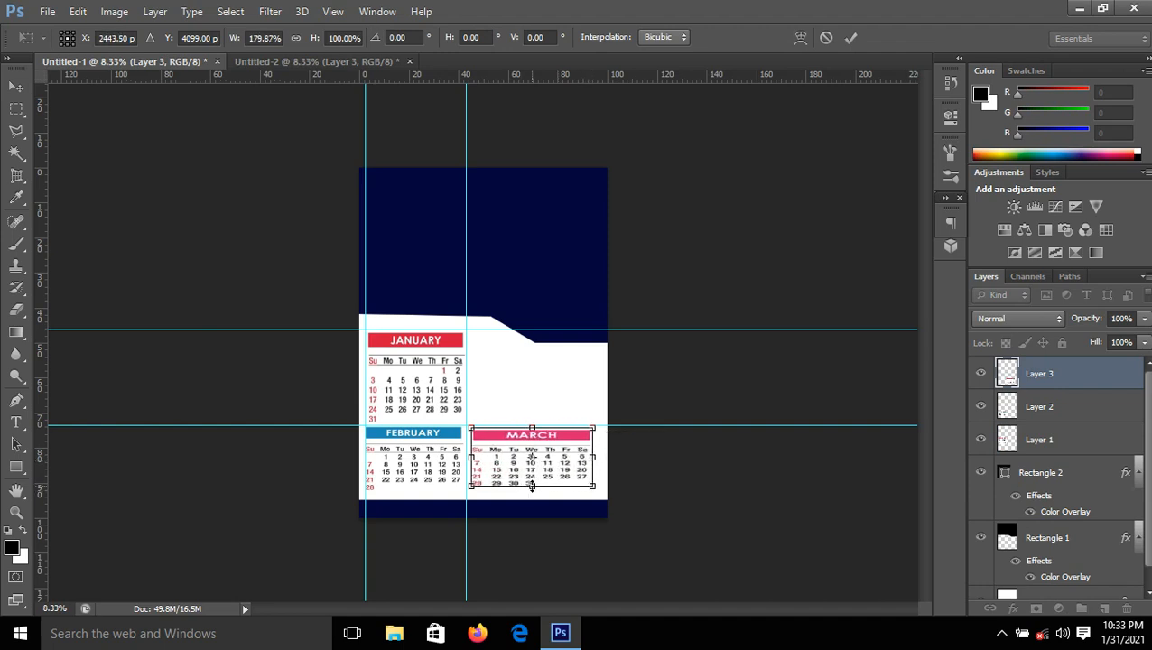
pyautogui.moveTo(532, 486); pyautogui.dragTo(531, 491)
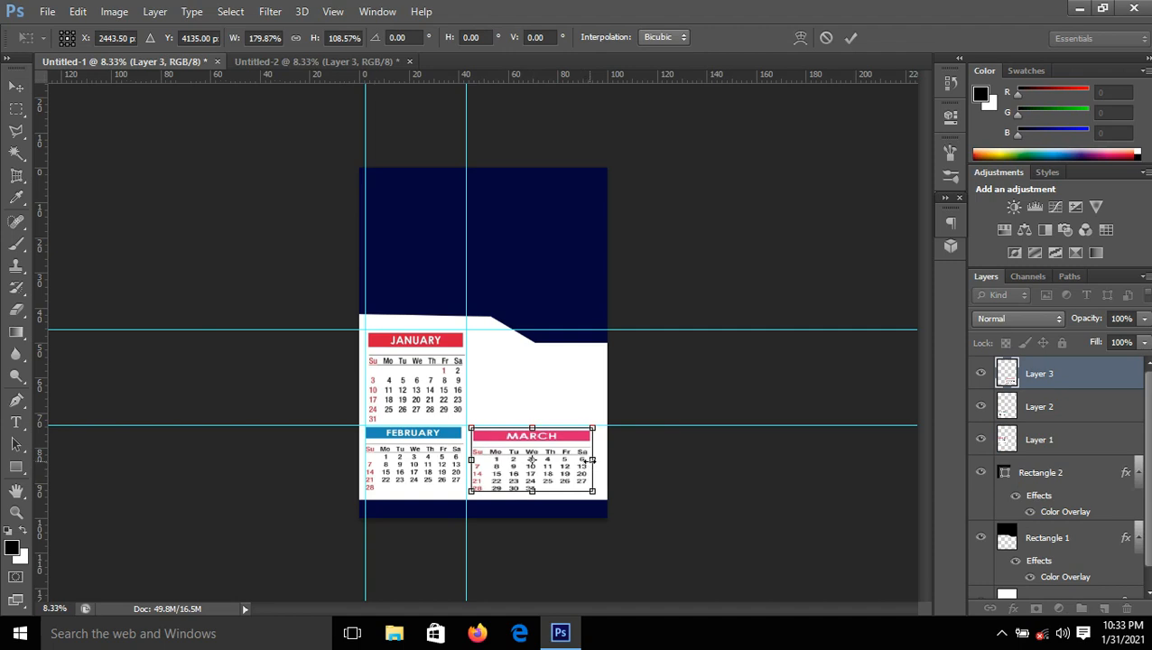
pyautogui.moveTo(592, 459); pyautogui.dragTo(557, 463)
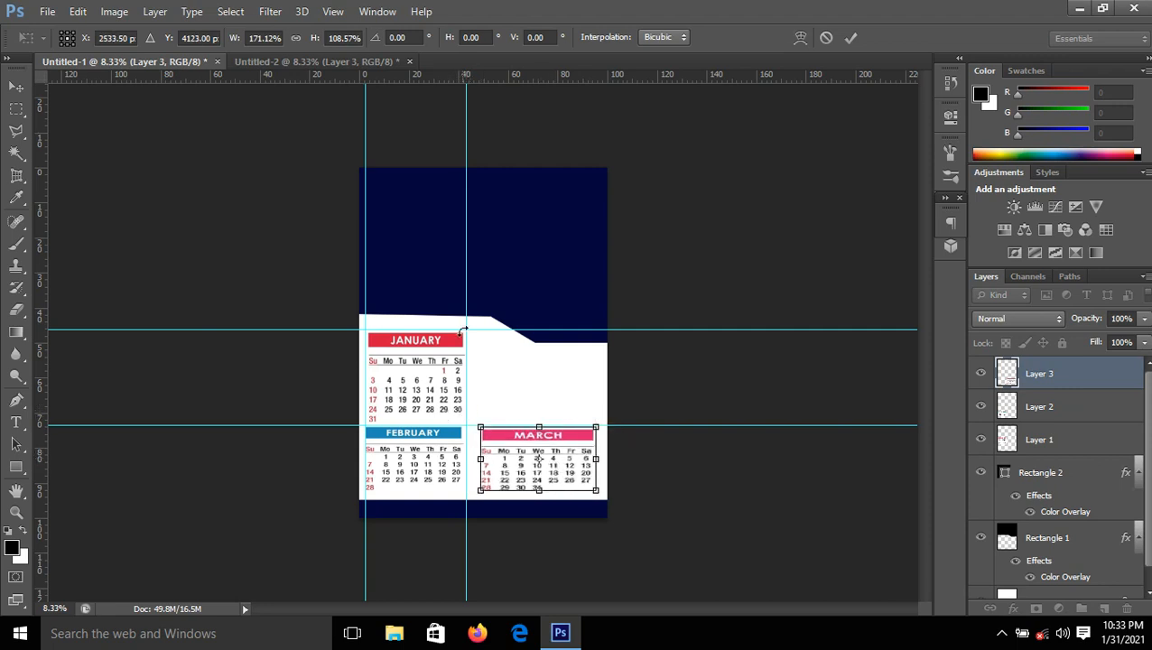
pyautogui.click(17, 87)
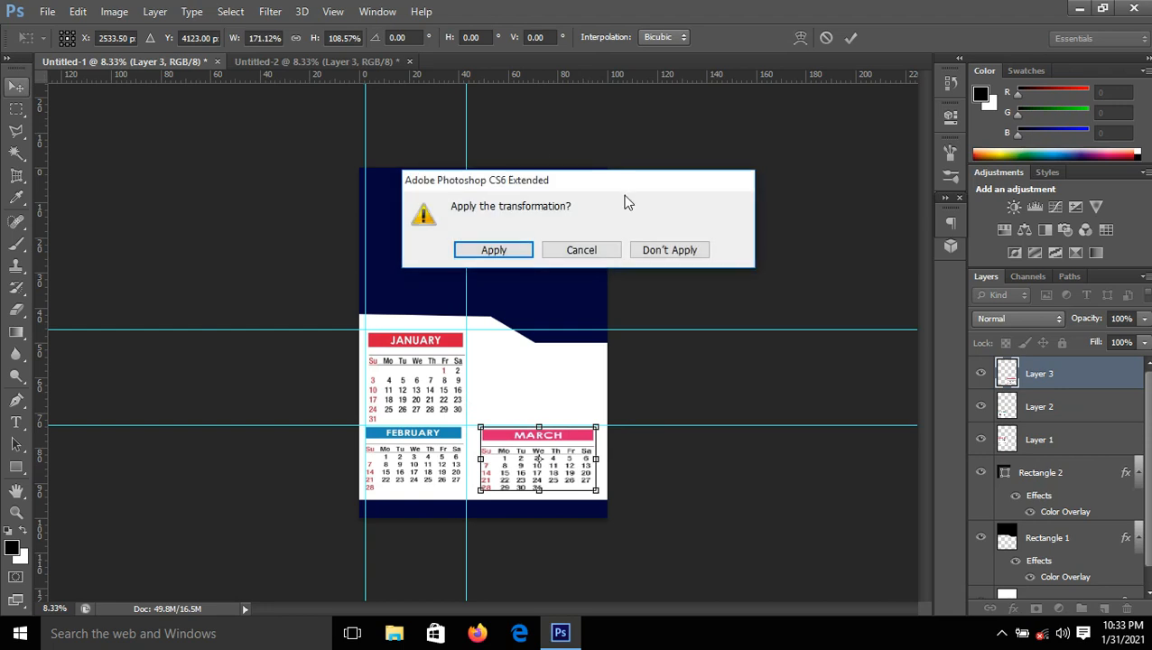
pyautogui.click(478, 254)
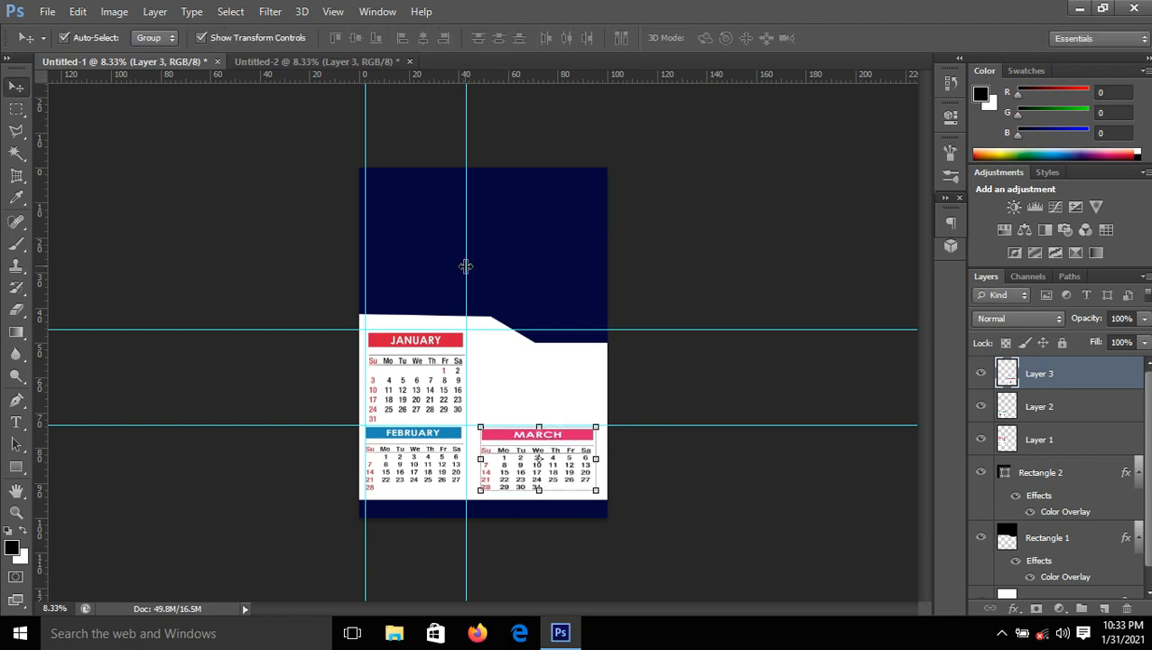
pyautogui.moveTo(468, 266); pyautogui.dragTo(473, 267)
pyautogui.click(715, 228)
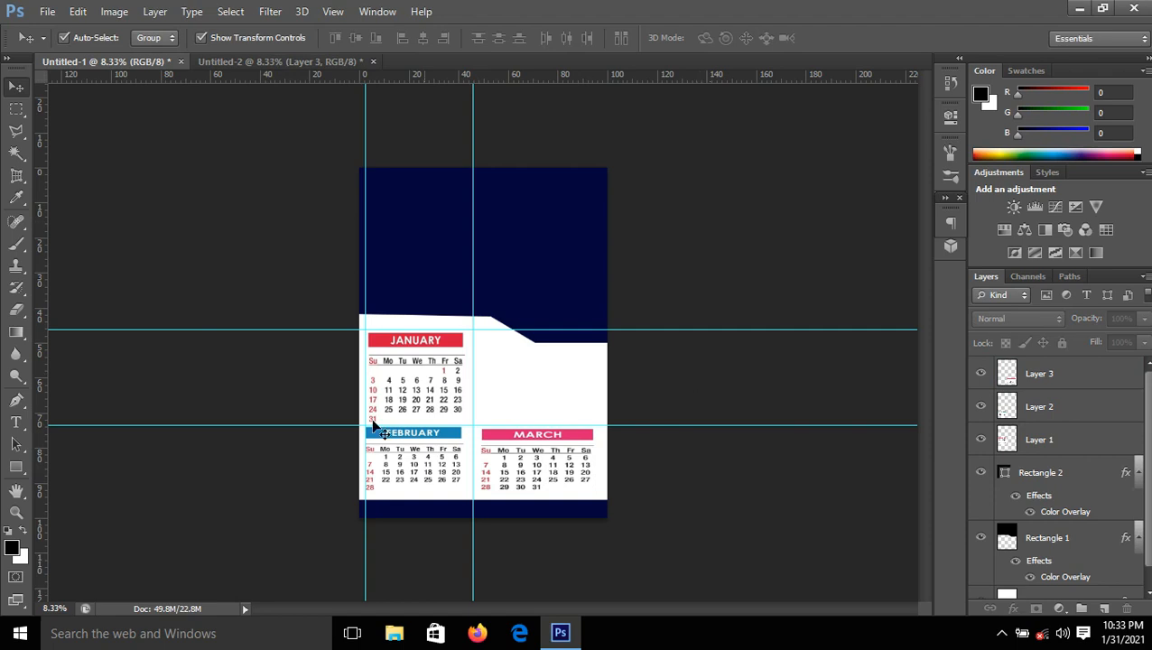
# Add the text "WHERE THERE IS LOVE THERE IS LIFE" on separate lines above March in 14 pt Poppins Regular.
pyautogui.click(17, 423)
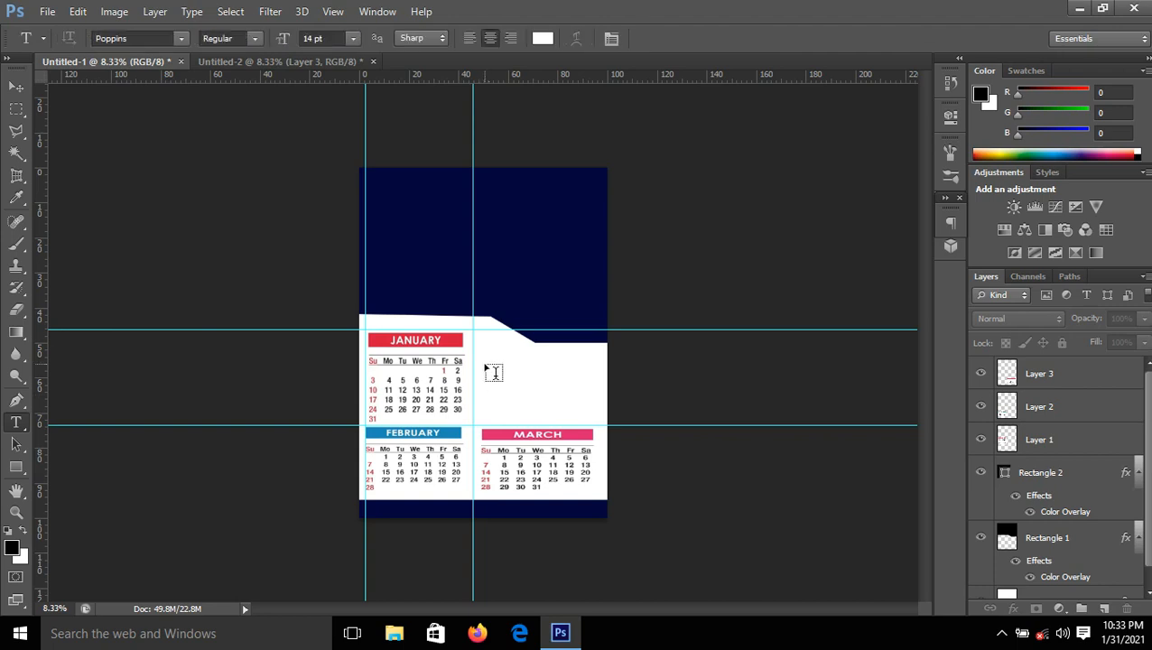
pyautogui.click(483, 361)
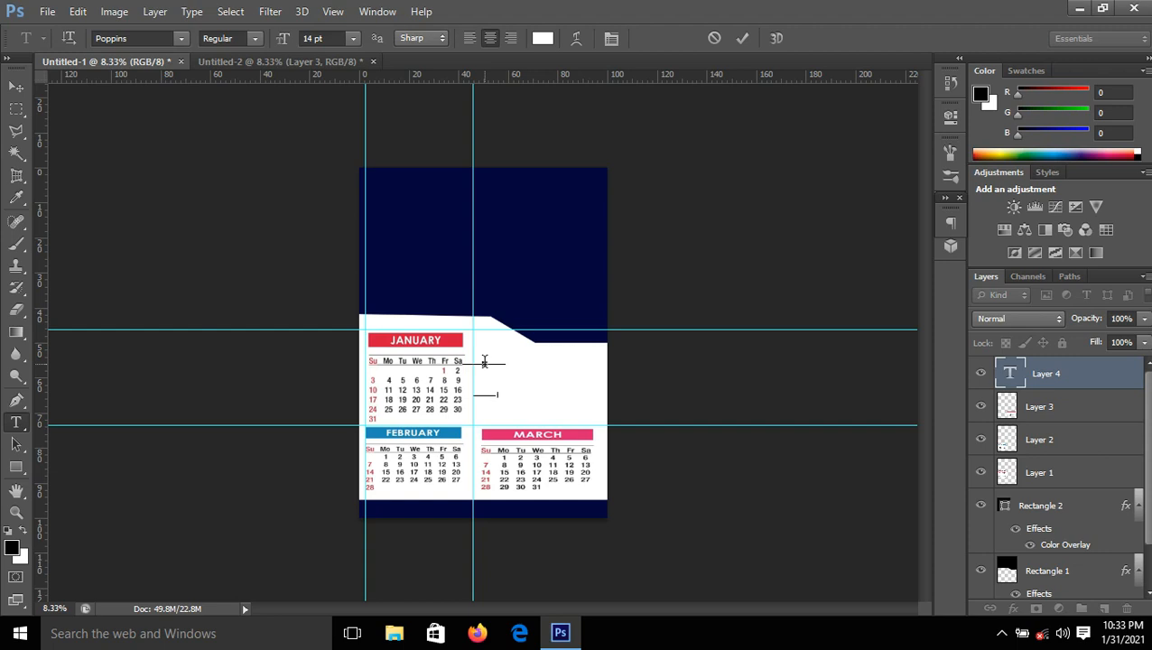
pyautogui.click(16, 86)
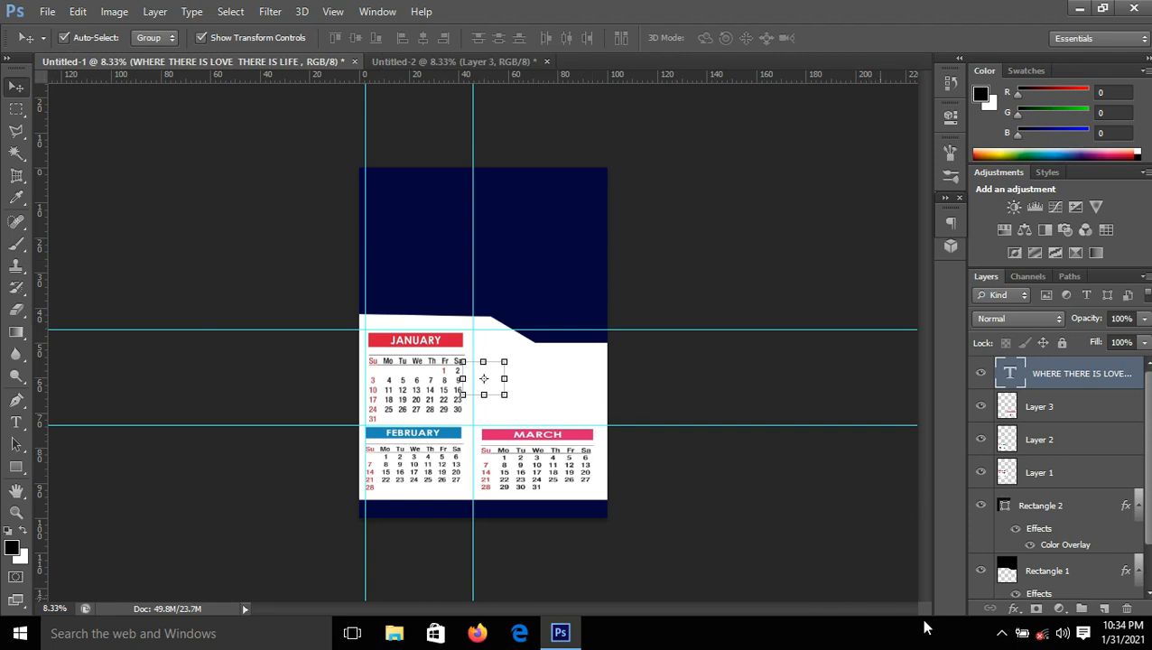
# Apply a near-black Color Overlay at 100% opacity to the quote text layer.
pyautogui.click(1013, 611)
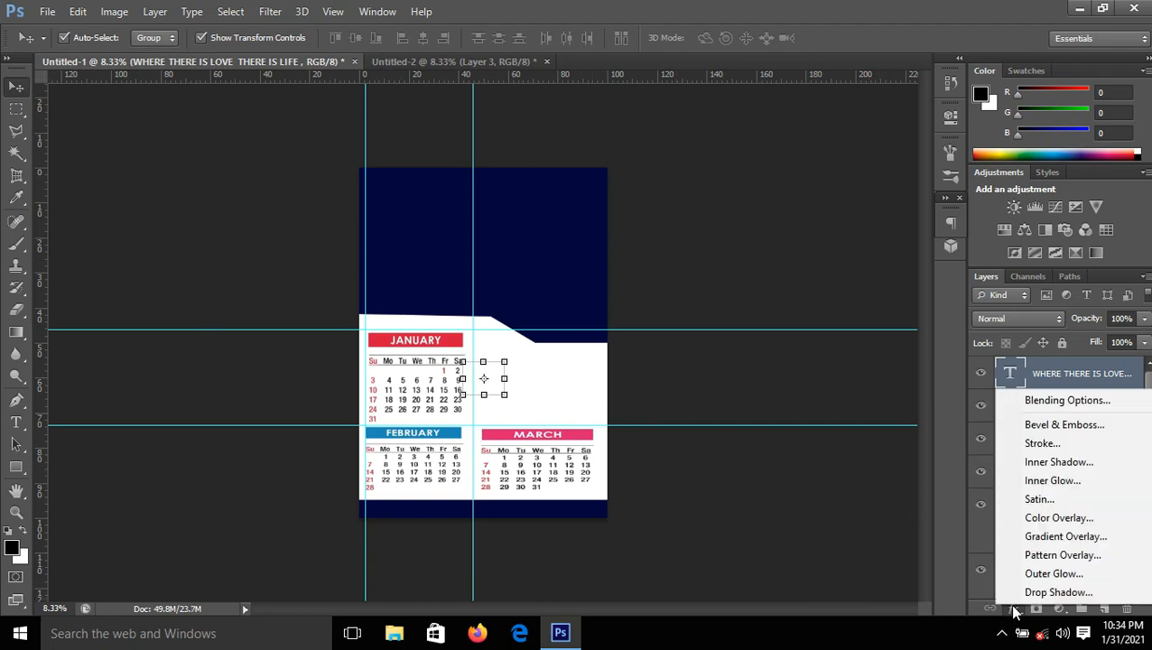
pyautogui.click(1049, 520)
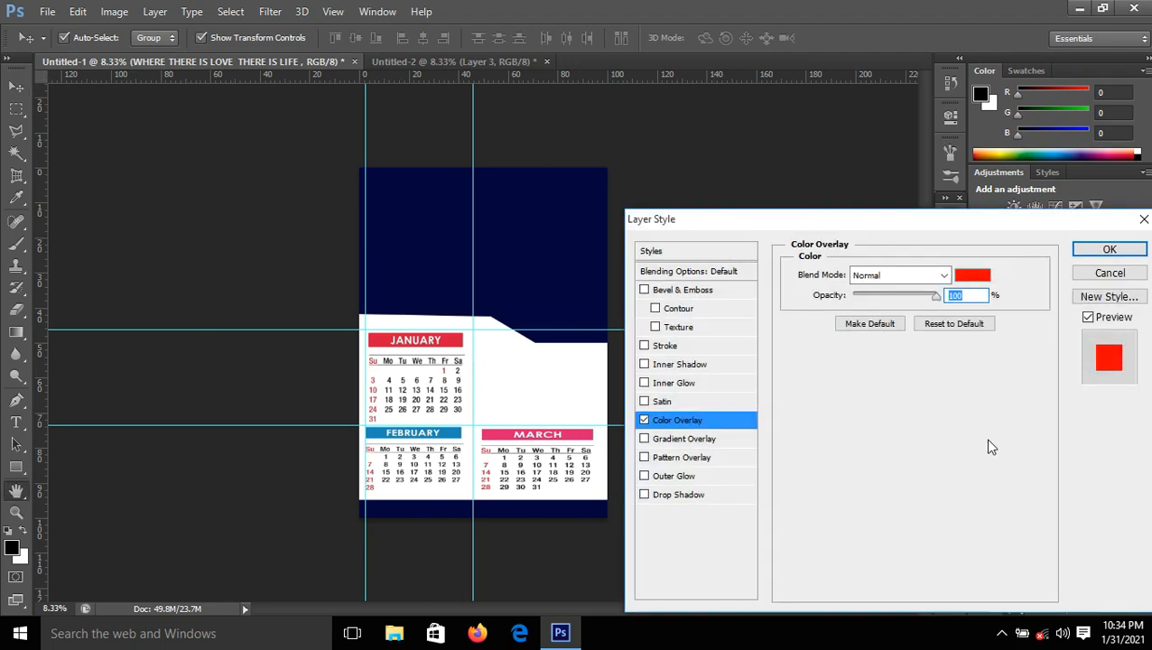
pyautogui.click(972, 281)
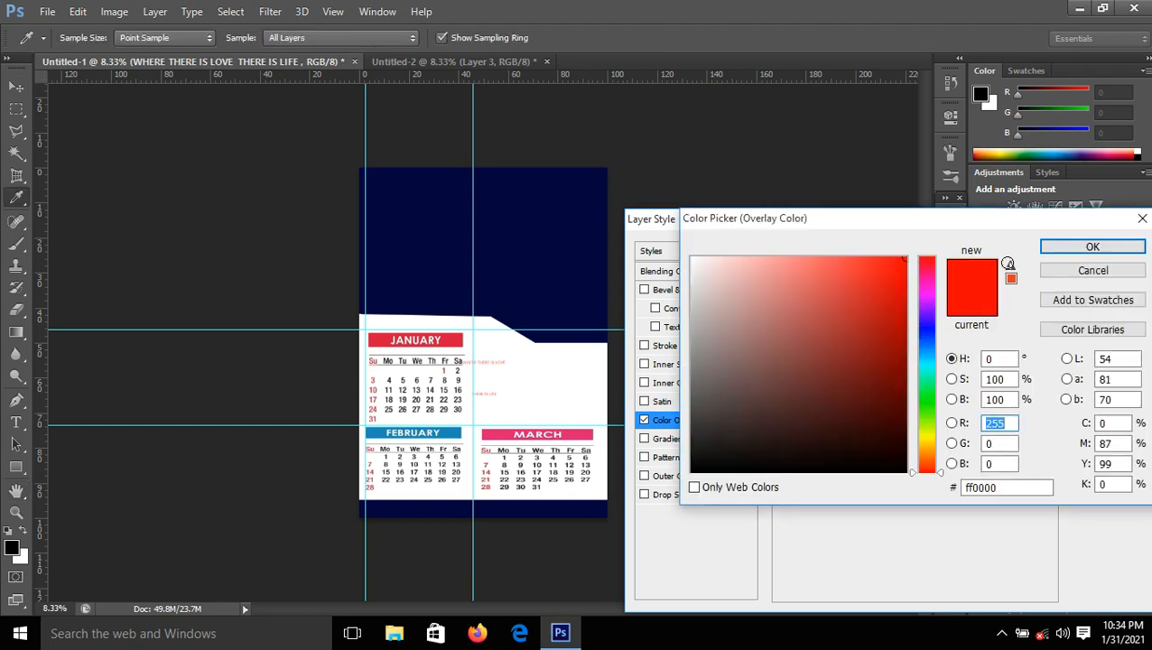
pyautogui.click(700, 457)
pyautogui.click(1074, 247)
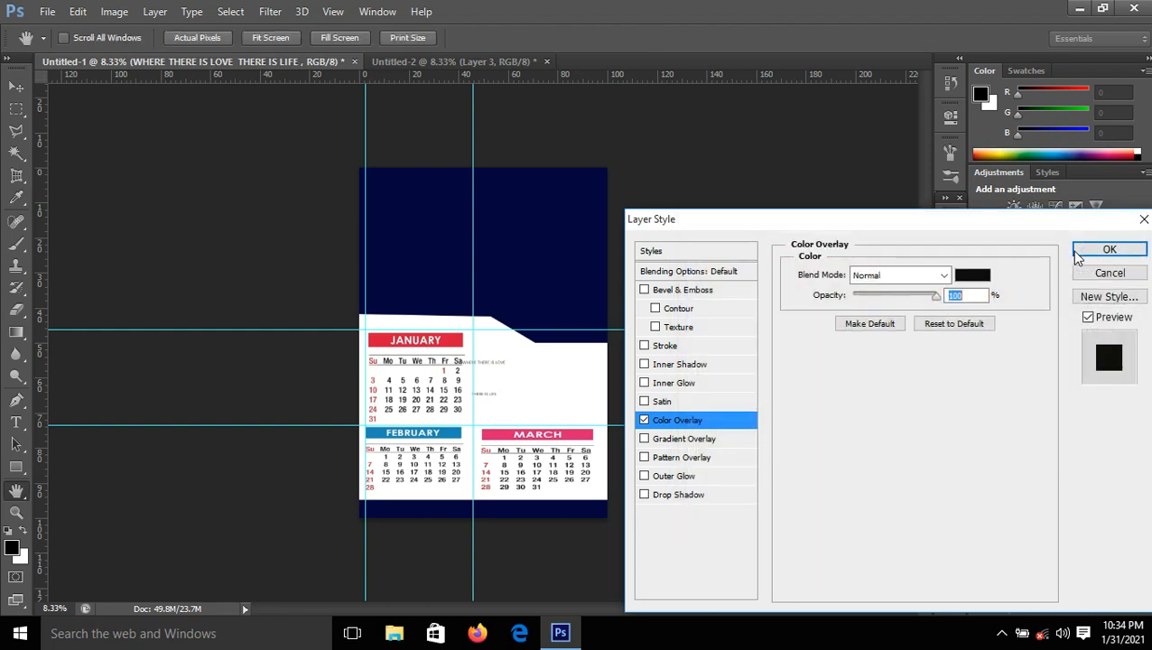
pyautogui.click(1078, 252)
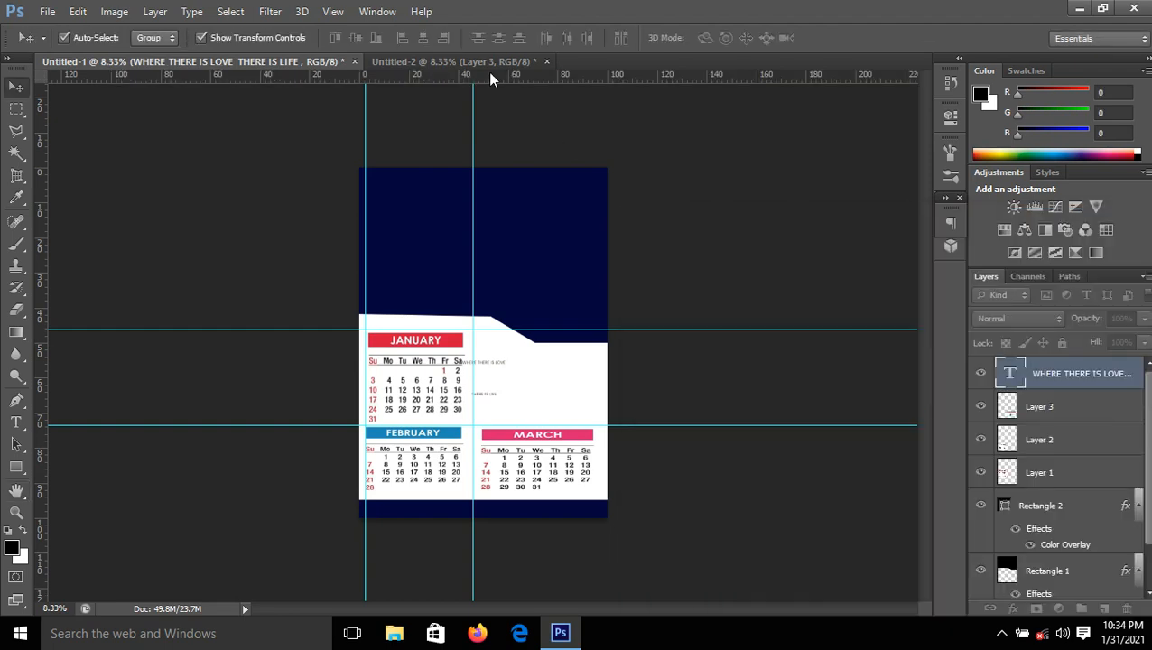
# Show the Character settings and move the quote text right into the white space above the March block.
pyautogui.click(375, 11)
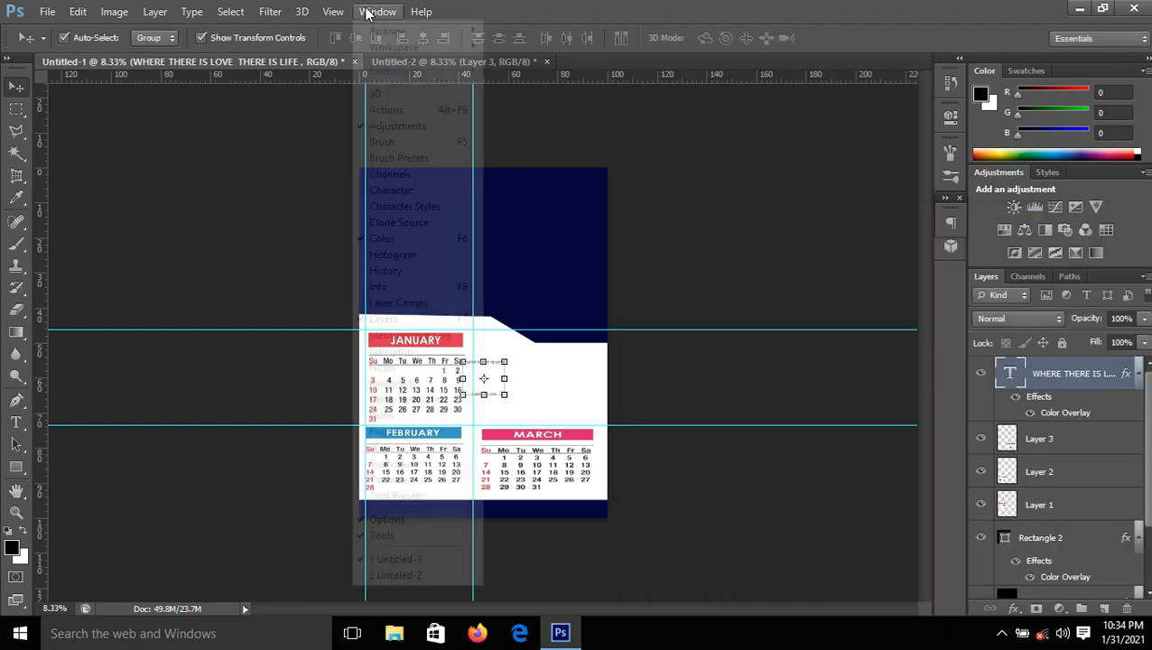
pyautogui.click(398, 190)
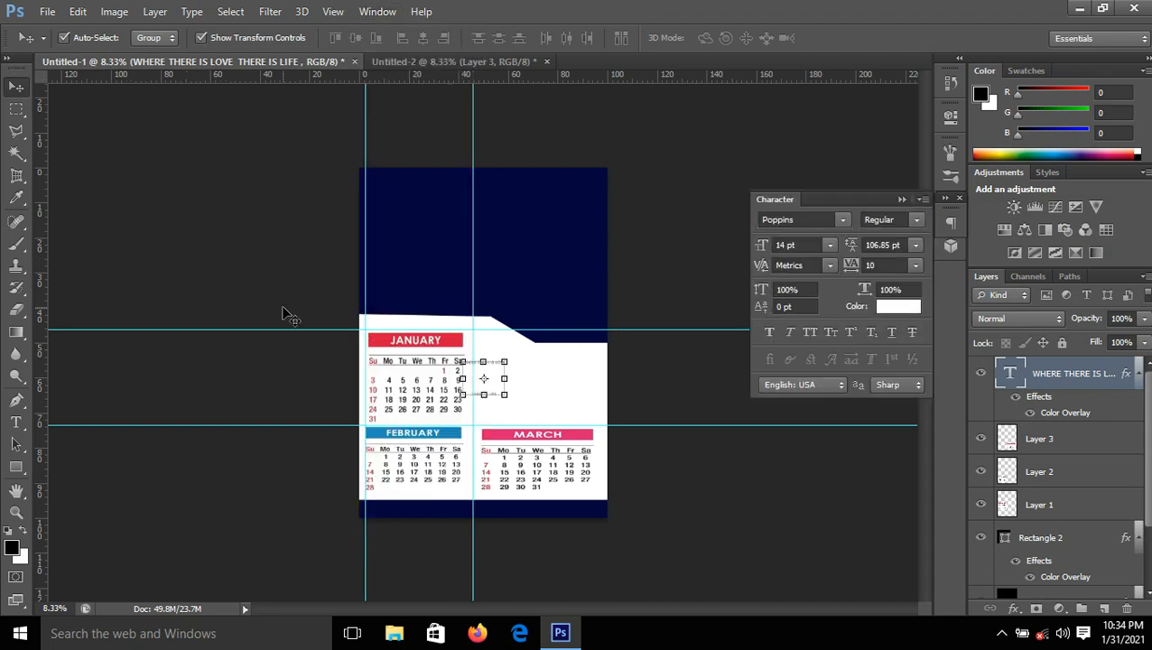
pyautogui.click(92, 171)
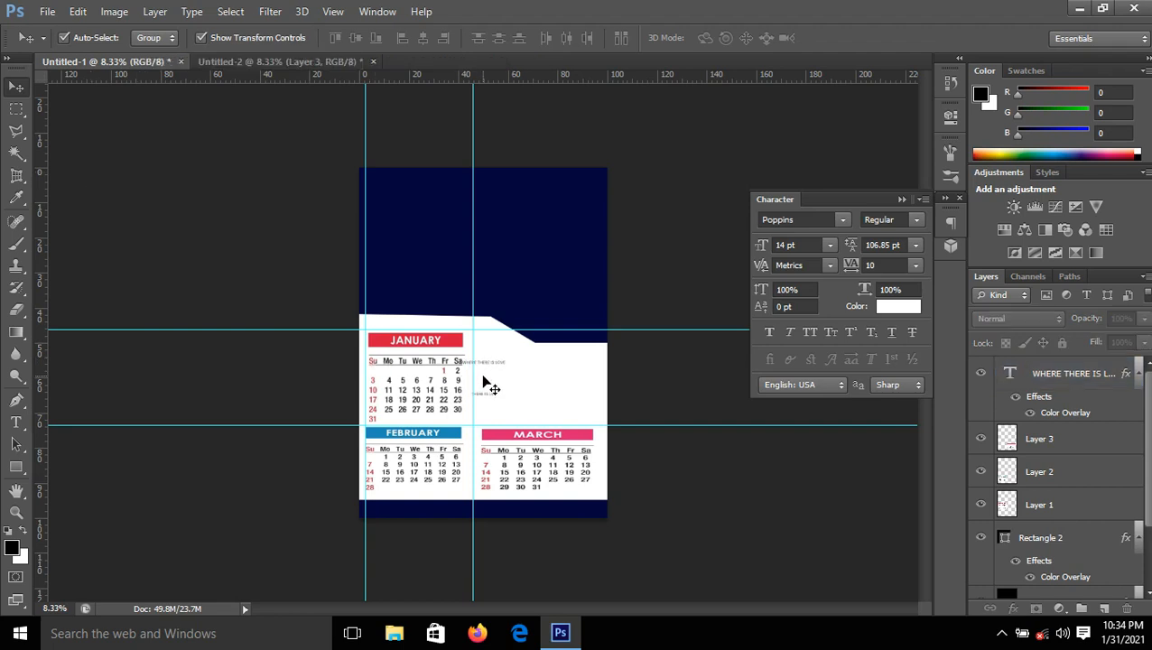
pyautogui.click(491, 385)
pyautogui.moveTo(483, 377); pyautogui.dragTo(538, 387)
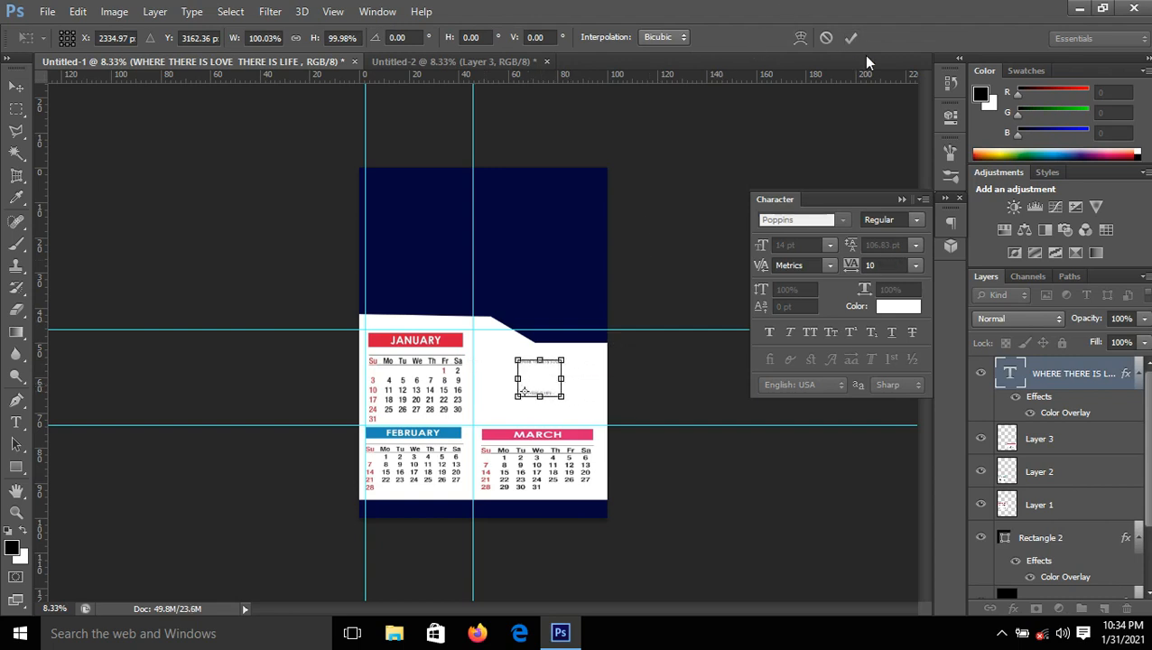
pyautogui.click(850, 37)
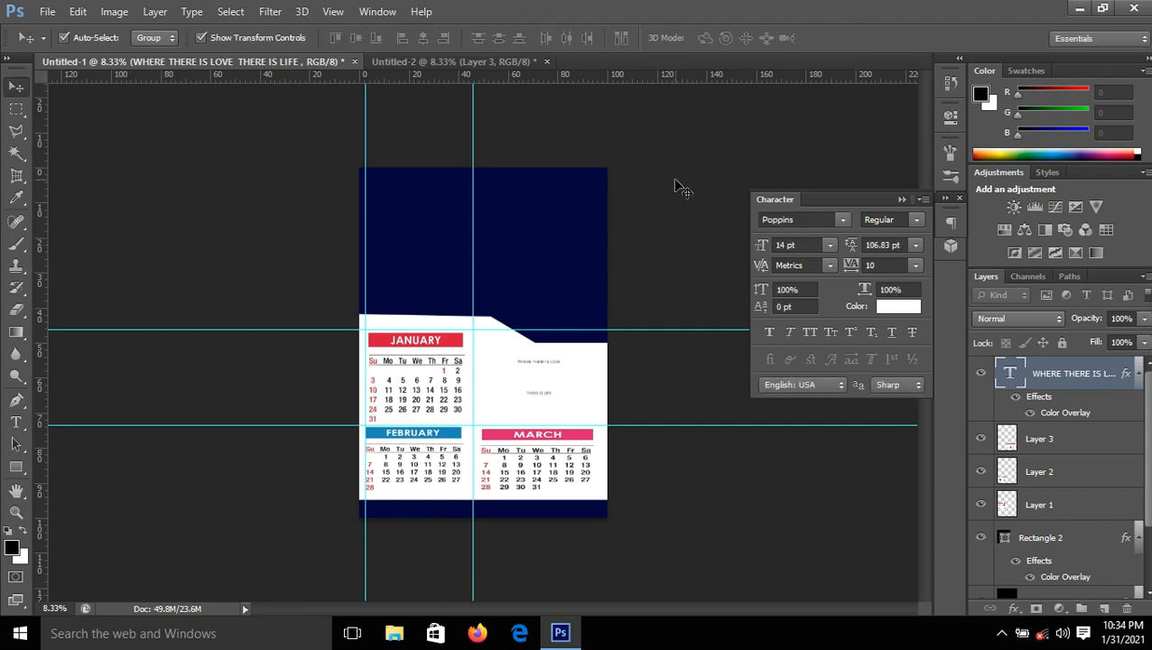
# Try to tighten the quote's line spacing with leading values of 24 pt and 12 pt without its layer selected.
pyautogui.click(914, 246)
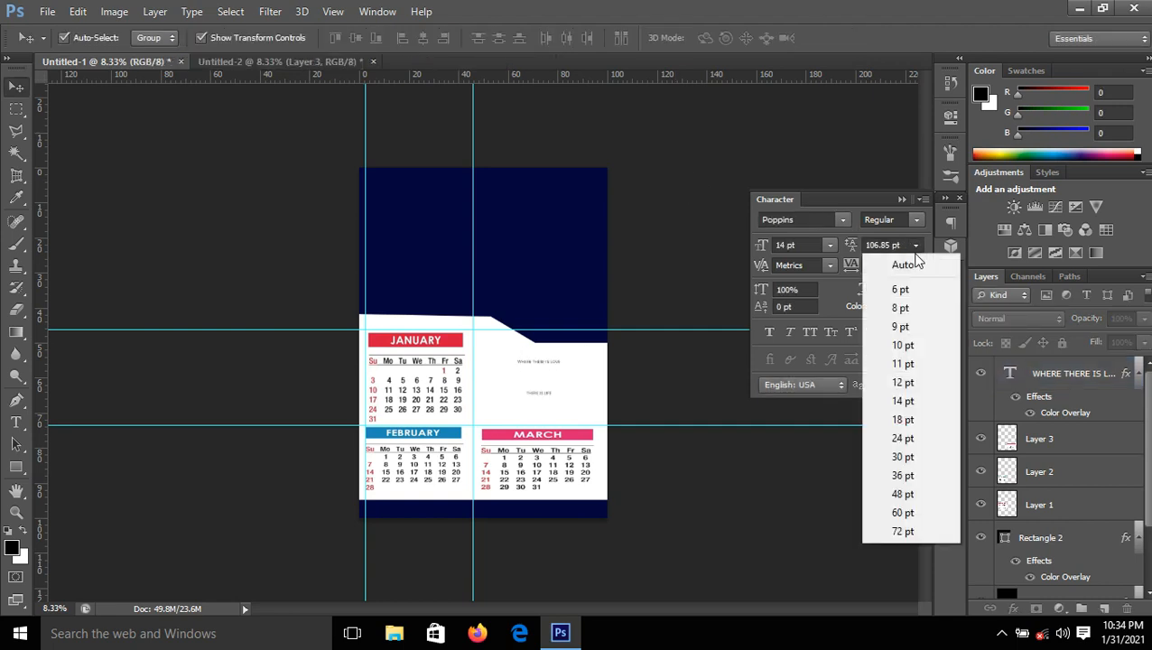
pyautogui.click(903, 439)
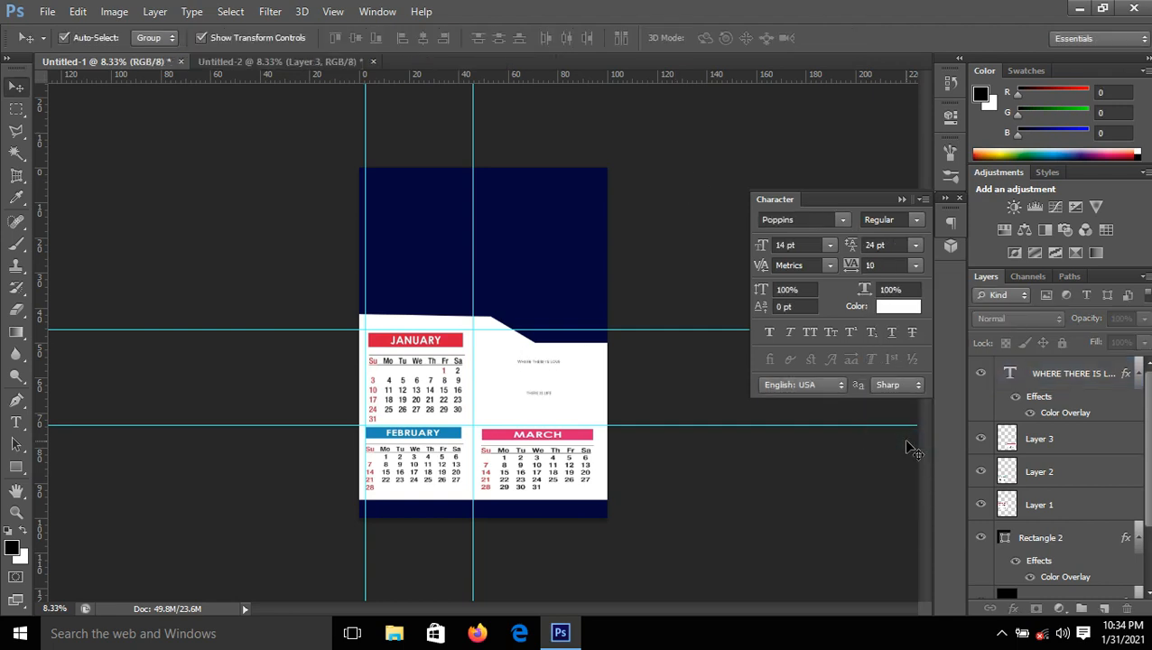
pyautogui.click(917, 266)
pyautogui.click(917, 251)
pyautogui.click(916, 249)
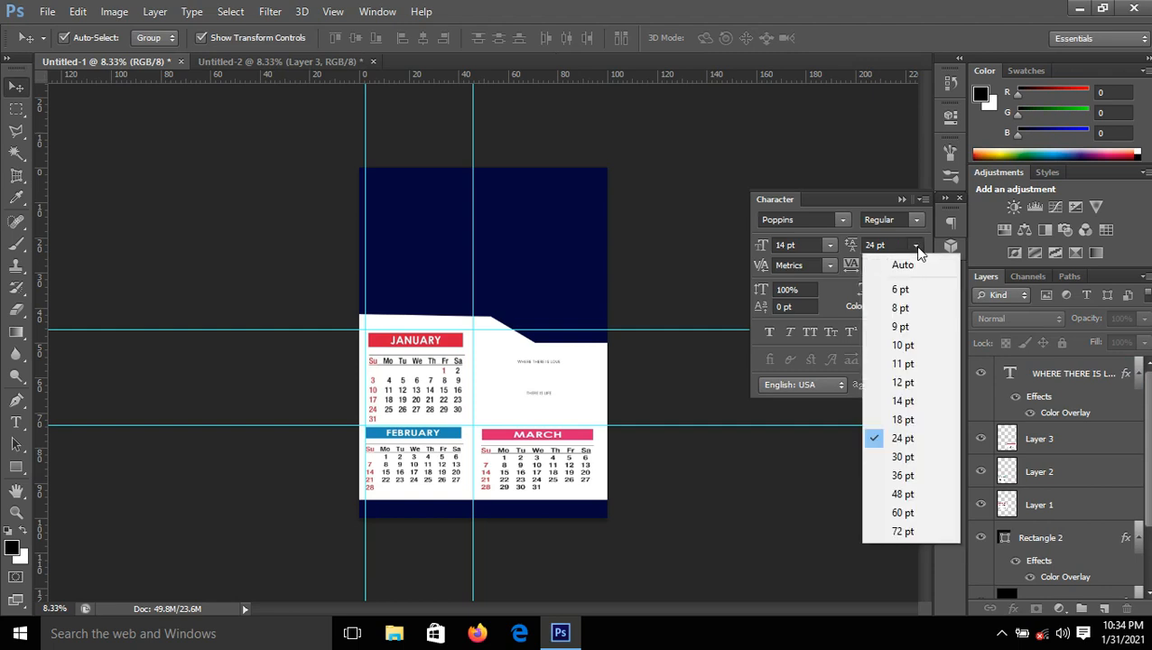
pyautogui.click(905, 382)
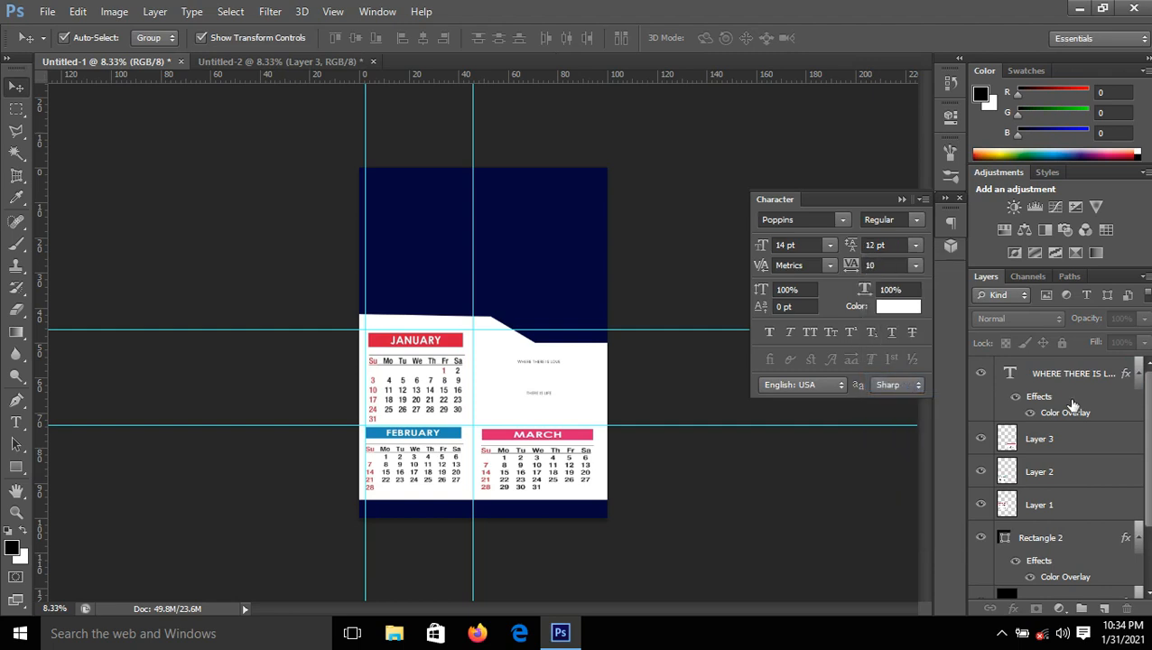
# Select the quote text layer and set its leading to 24 pt.
pyautogui.click(1068, 377)
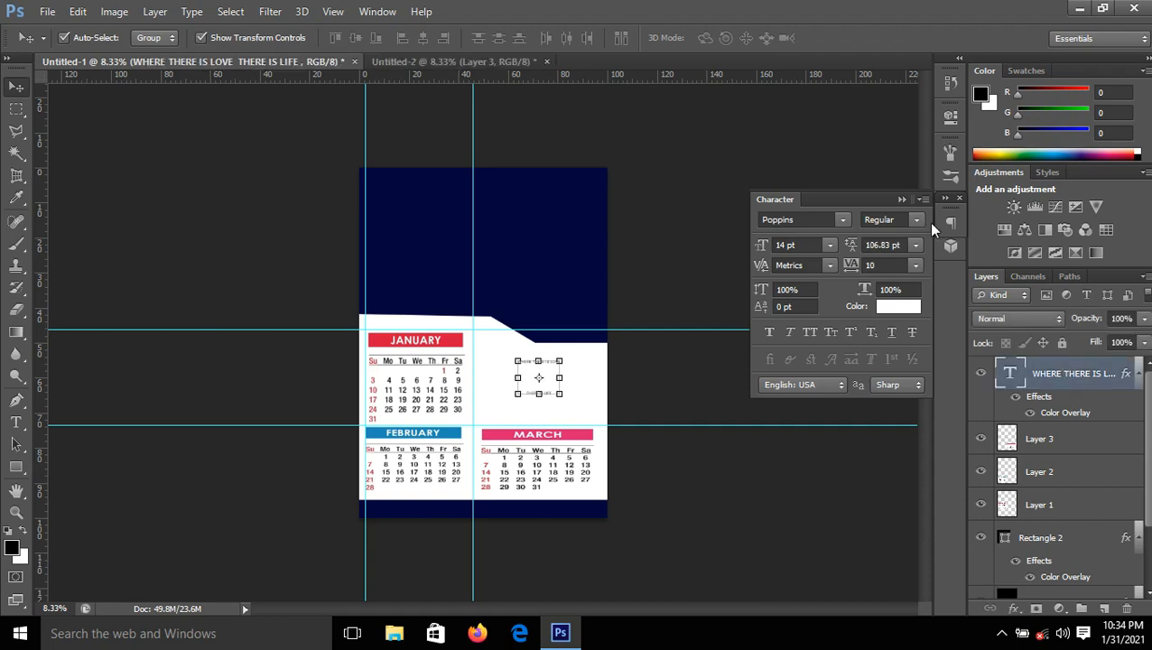
pyautogui.click(916, 246)
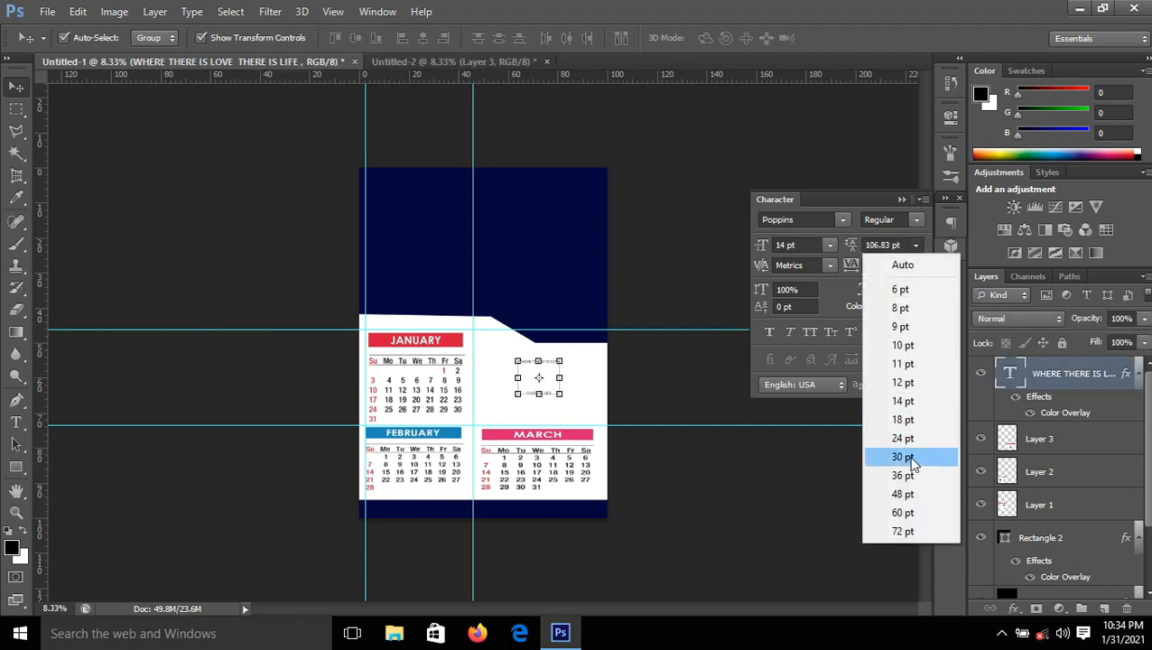
pyautogui.click(907, 437)
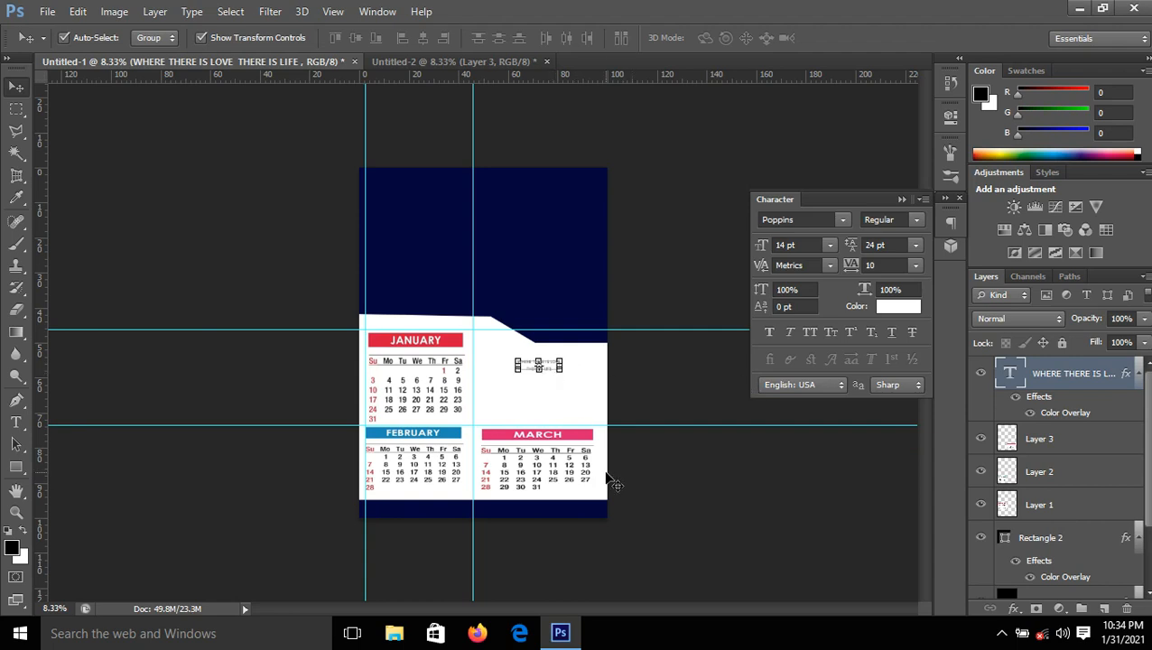
# Scale the quote text to 269.18% width and 466.98% height so it fills the white space above March.
pyautogui.hotkey('ctrl', 't')
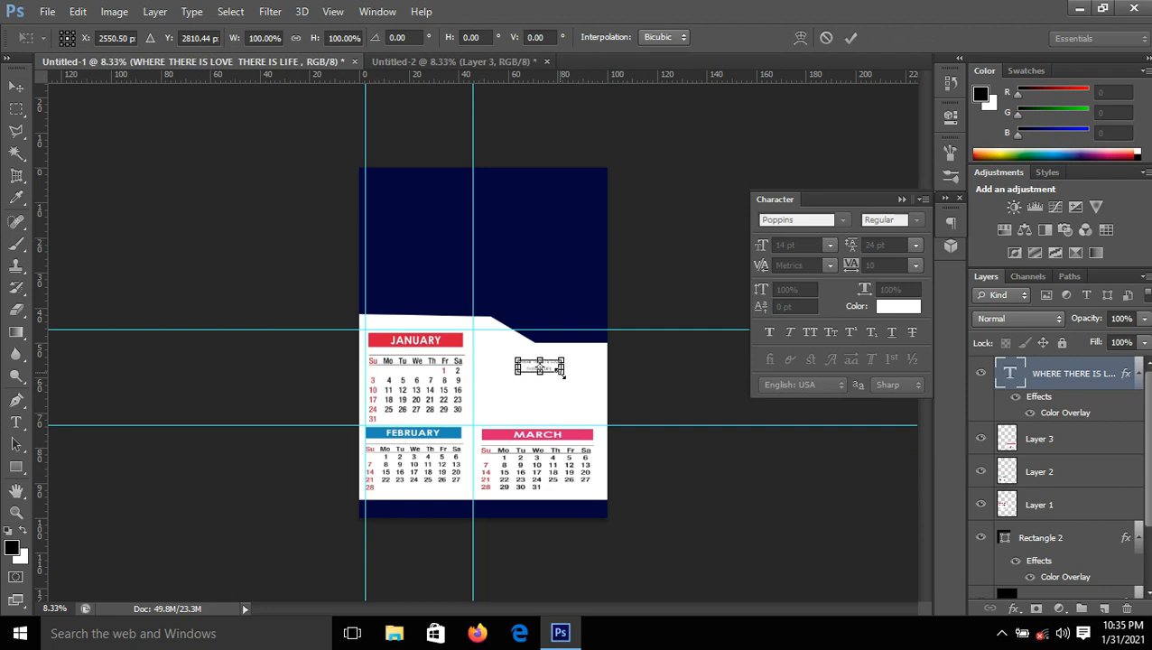
pyautogui.moveTo(562, 374); pyautogui.dragTo(580, 405)
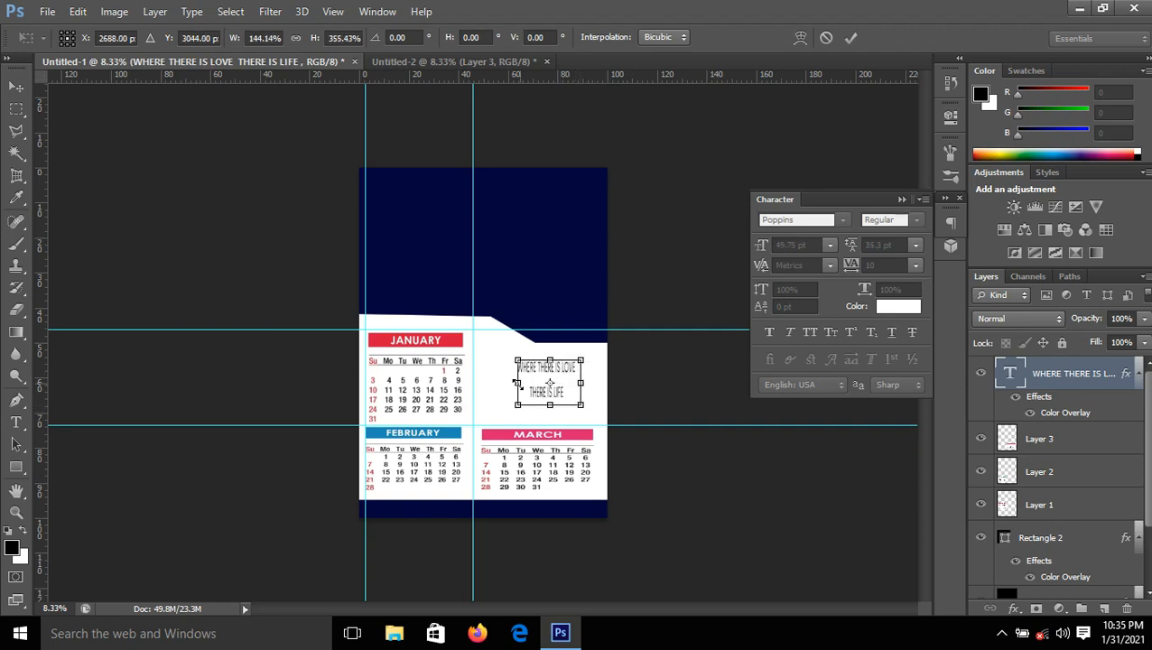
pyautogui.moveTo(517, 384); pyautogui.dragTo(474, 373)
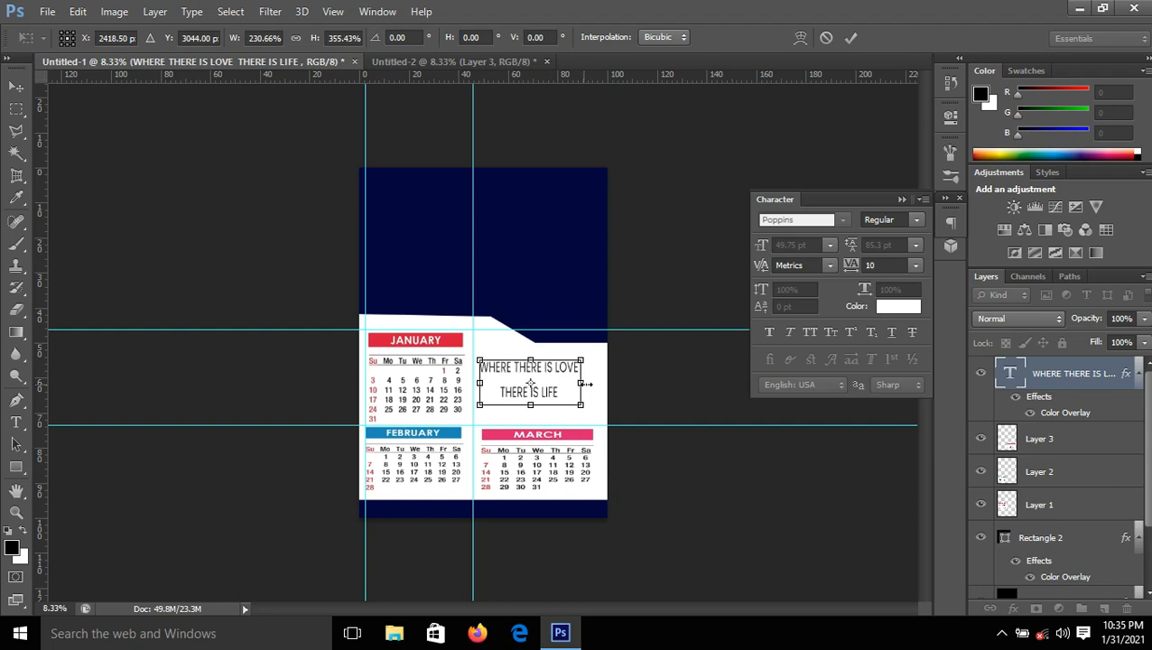
pyautogui.moveTo(586, 383); pyautogui.dragTo(537, 412)
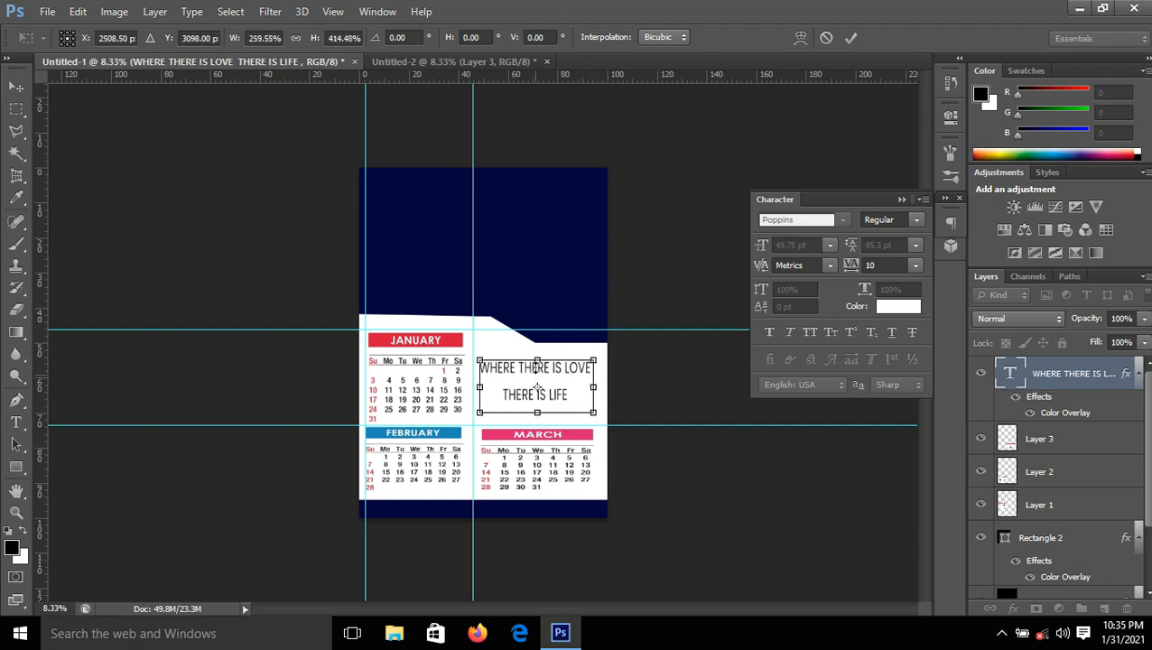
pyautogui.moveTo(537, 360); pyautogui.dragTo(537, 353)
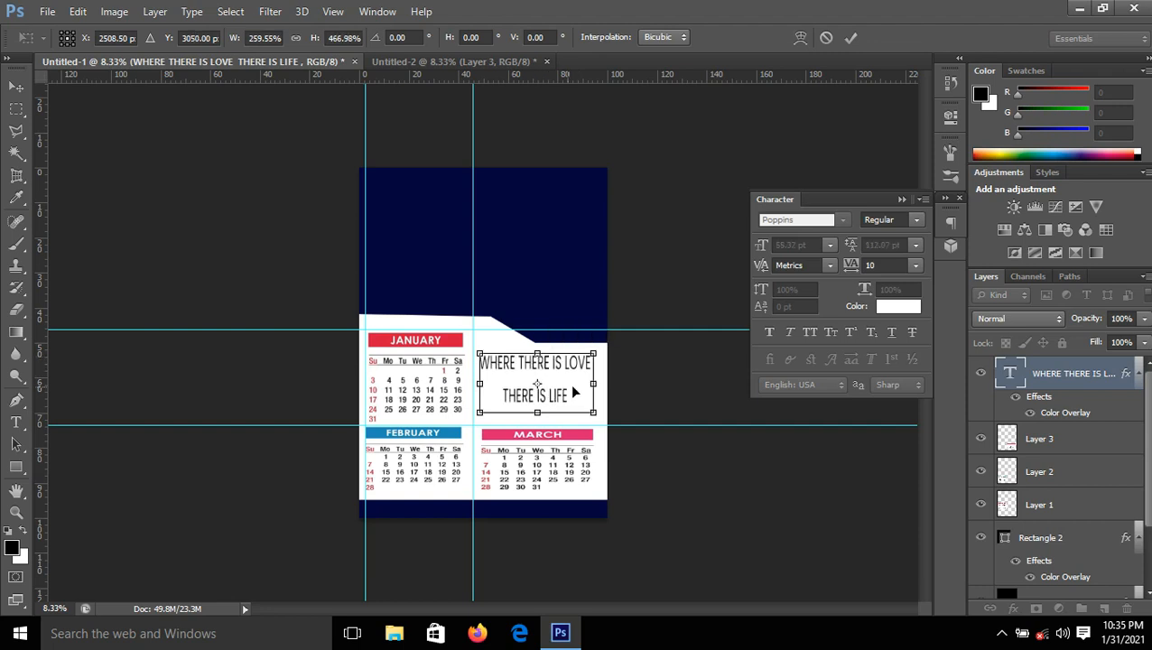
pyautogui.moveTo(595, 384); pyautogui.dragTo(598, 384)
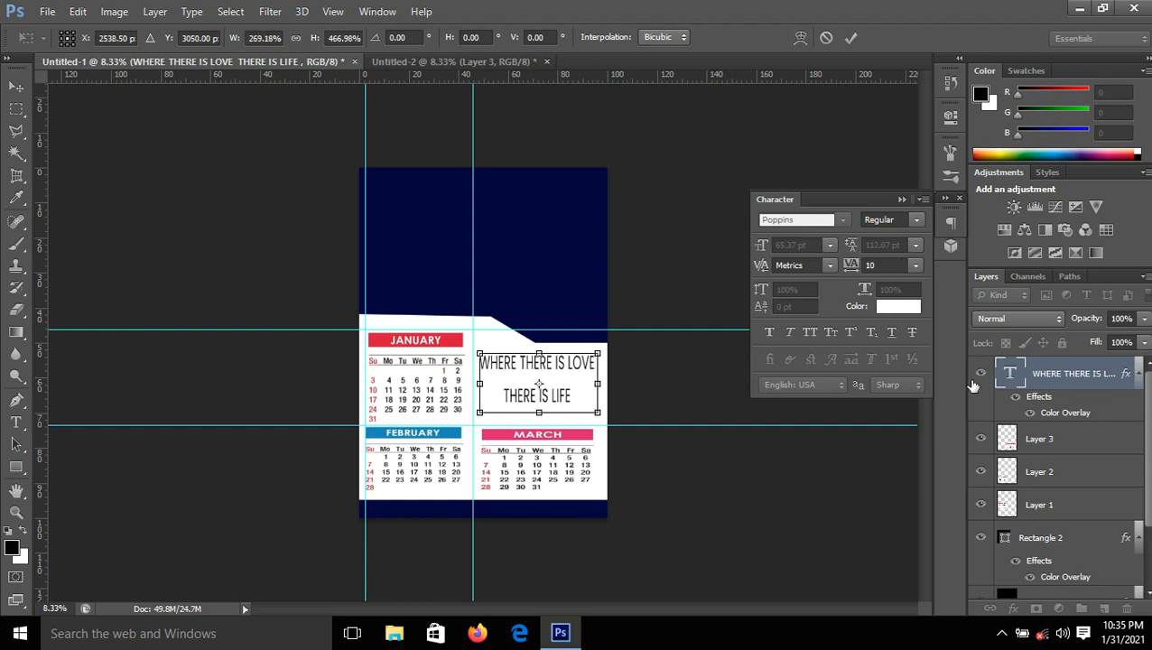
pyautogui.click(850, 38)
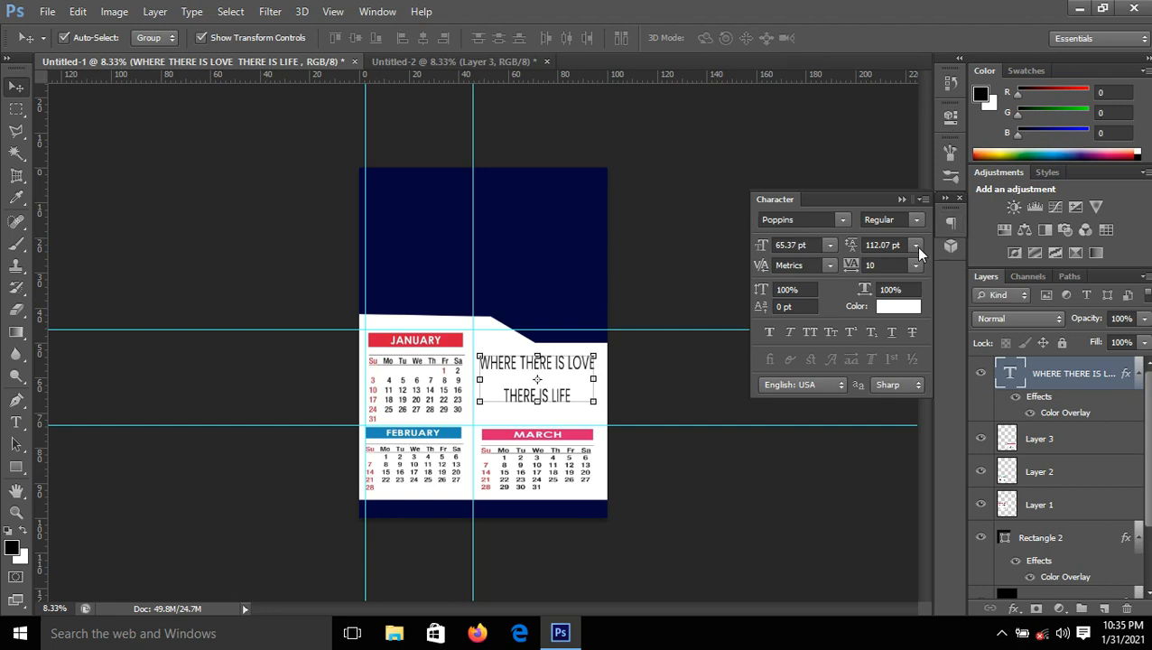
# Try leading values of 18, 30 and 48 pt on the quote text and settle on 60 pt.
pyautogui.click(915, 247)
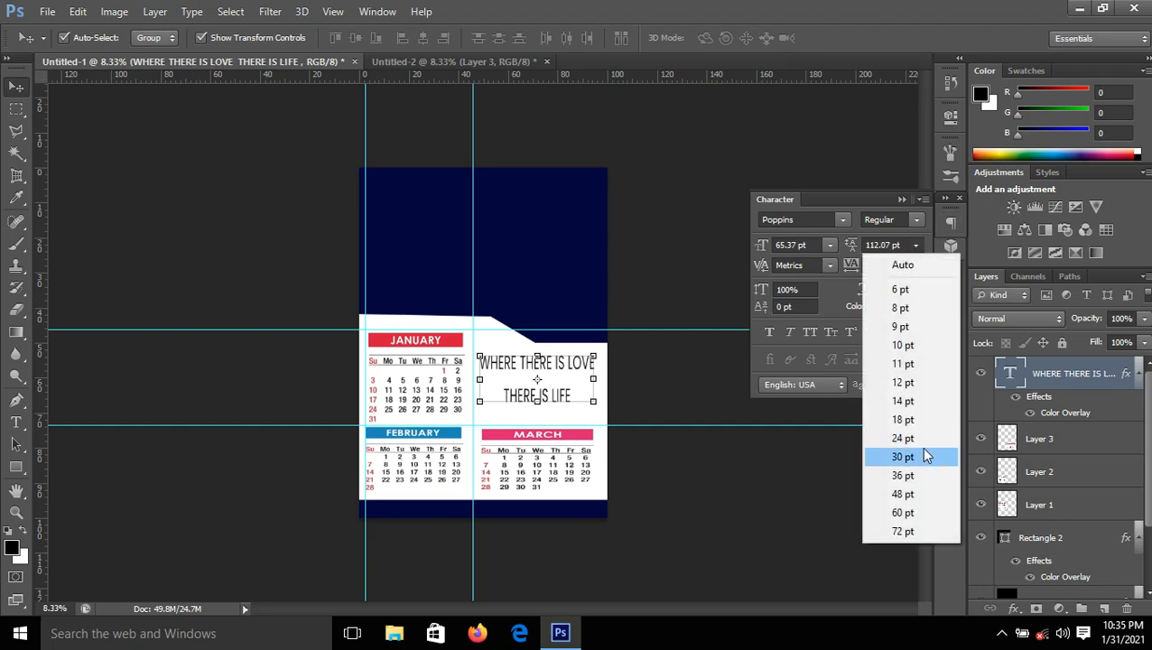
pyautogui.click(917, 421)
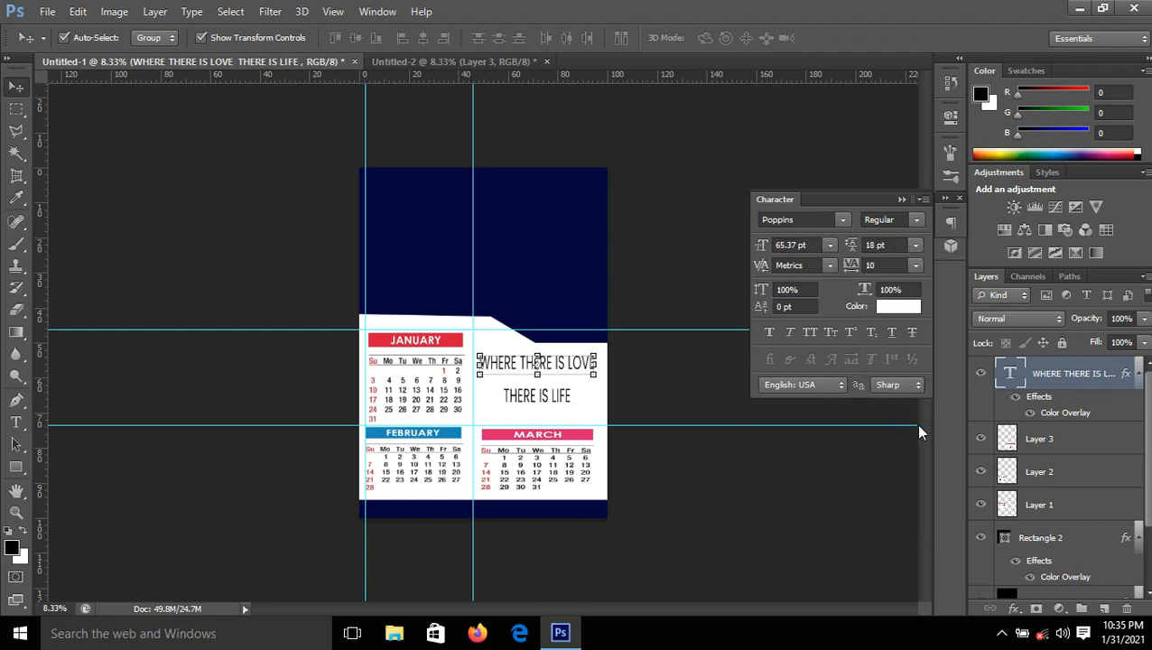
pyautogui.click(918, 246)
pyautogui.click(908, 455)
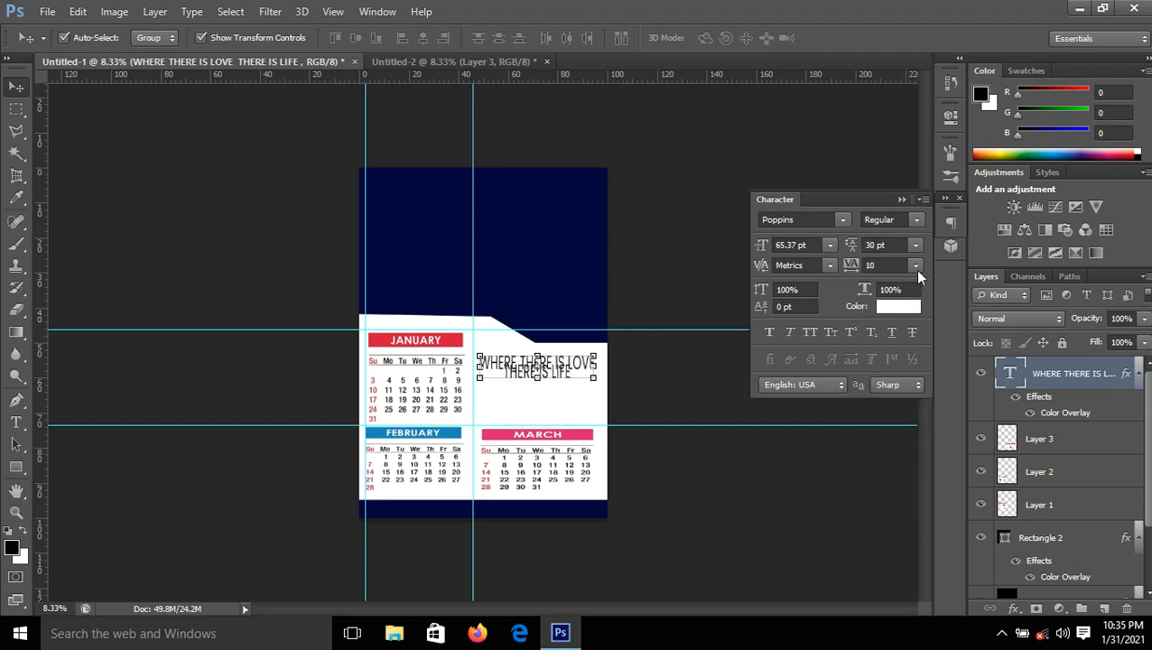
pyautogui.click(916, 246)
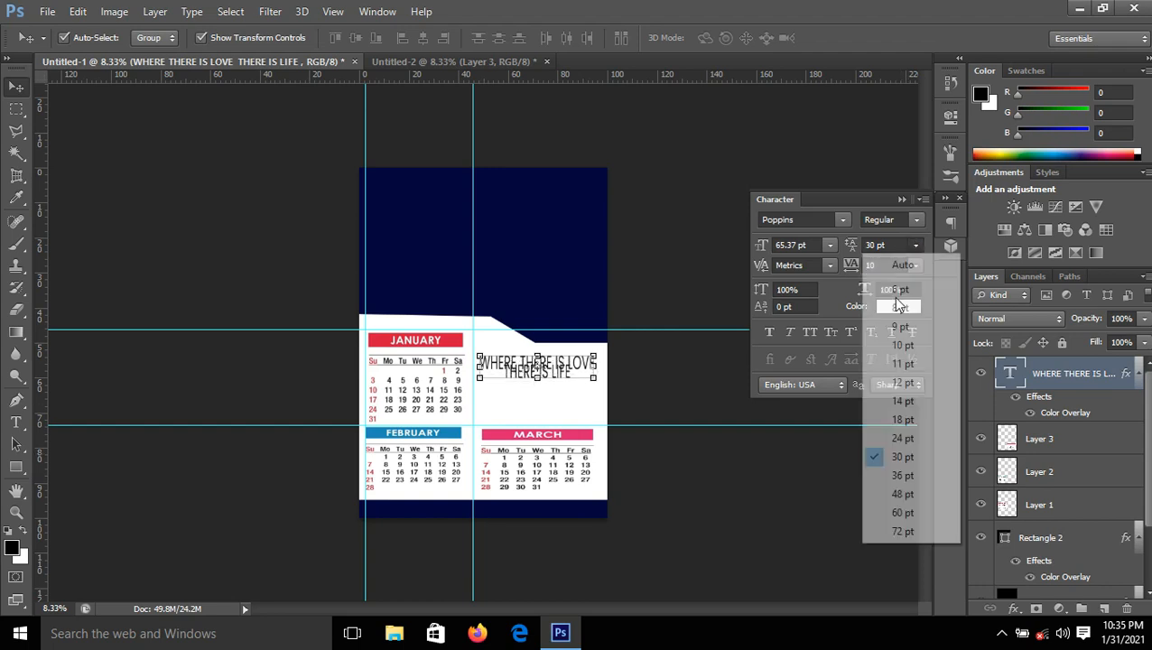
pyautogui.click(889, 496)
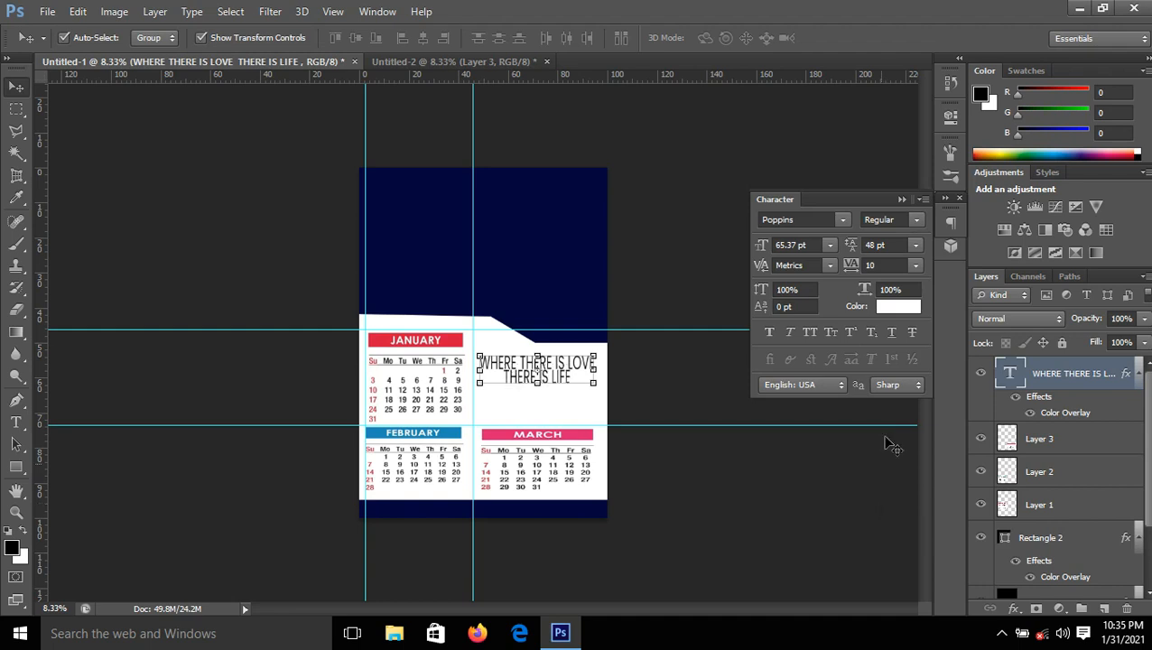
pyautogui.click(916, 245)
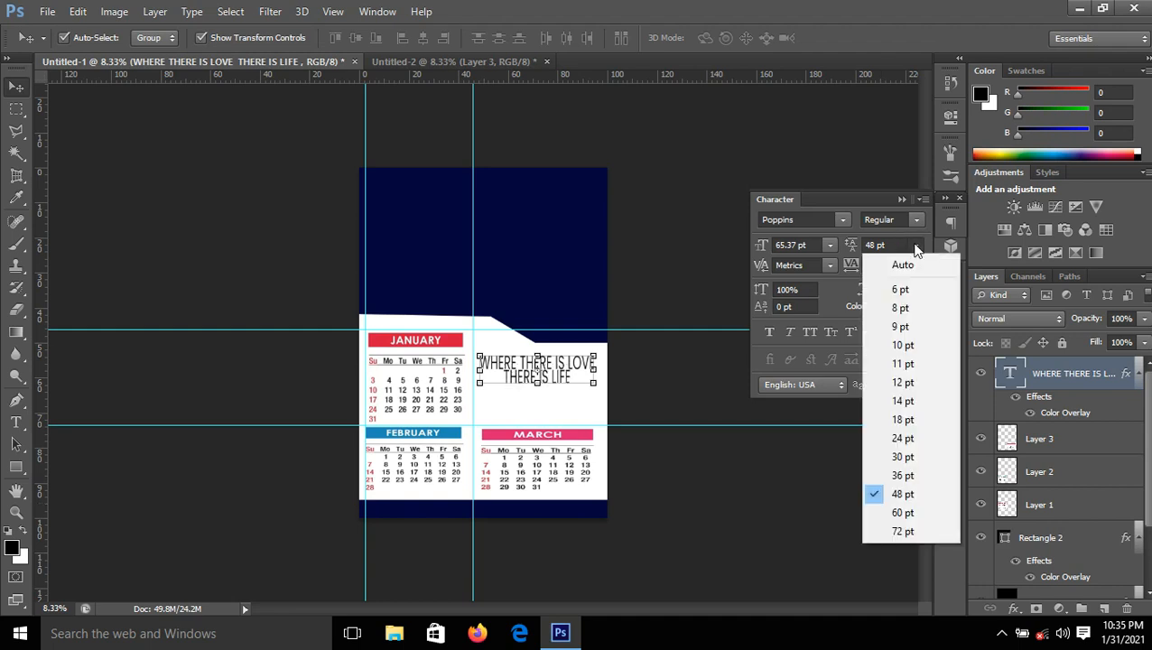
pyautogui.click(889, 508)
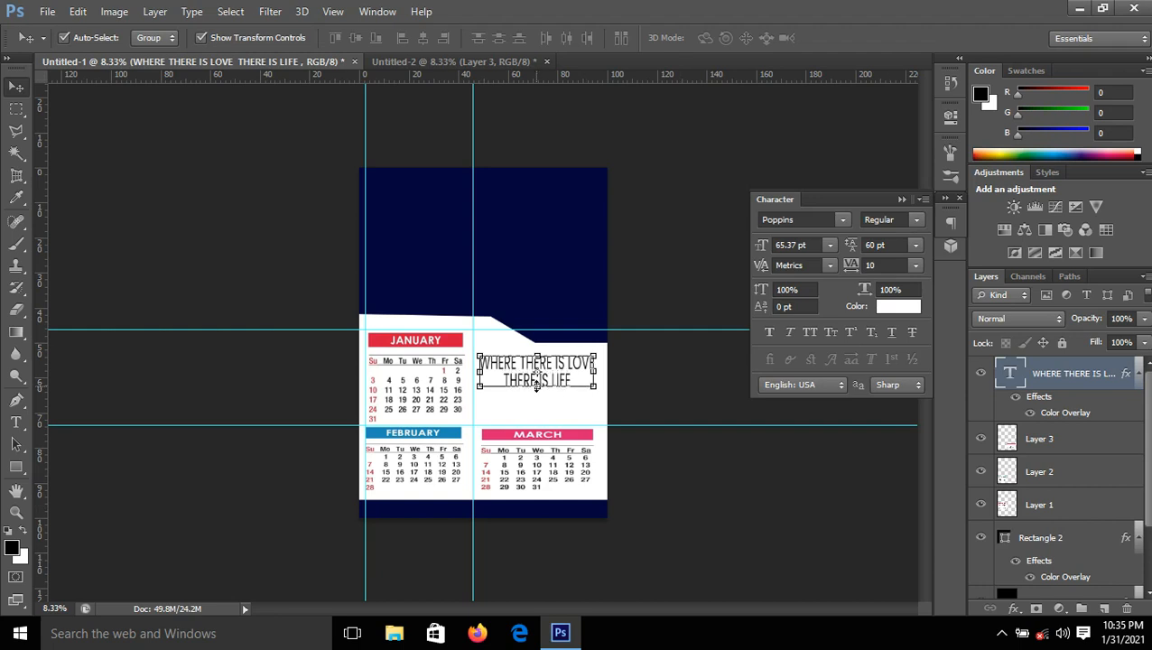
# Move the quote text down, stretch it to 102.86% width and 133.90% height, and hide the Character settings.
pyautogui.moveTo(537, 395)
pyautogui.mouseDown()
pyautogui.moveTo(538, 406)
pyautogui.moveTo(541, 388)
pyautogui.mouseUp()
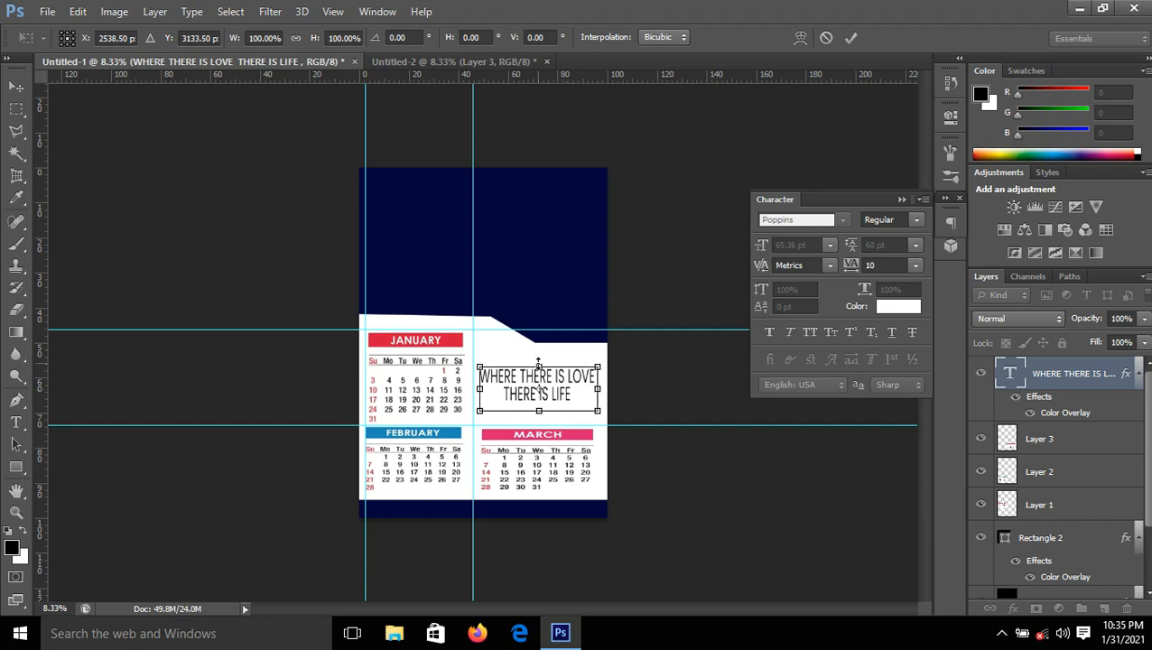
pyautogui.moveTo(538, 365); pyautogui.dragTo(539, 360)
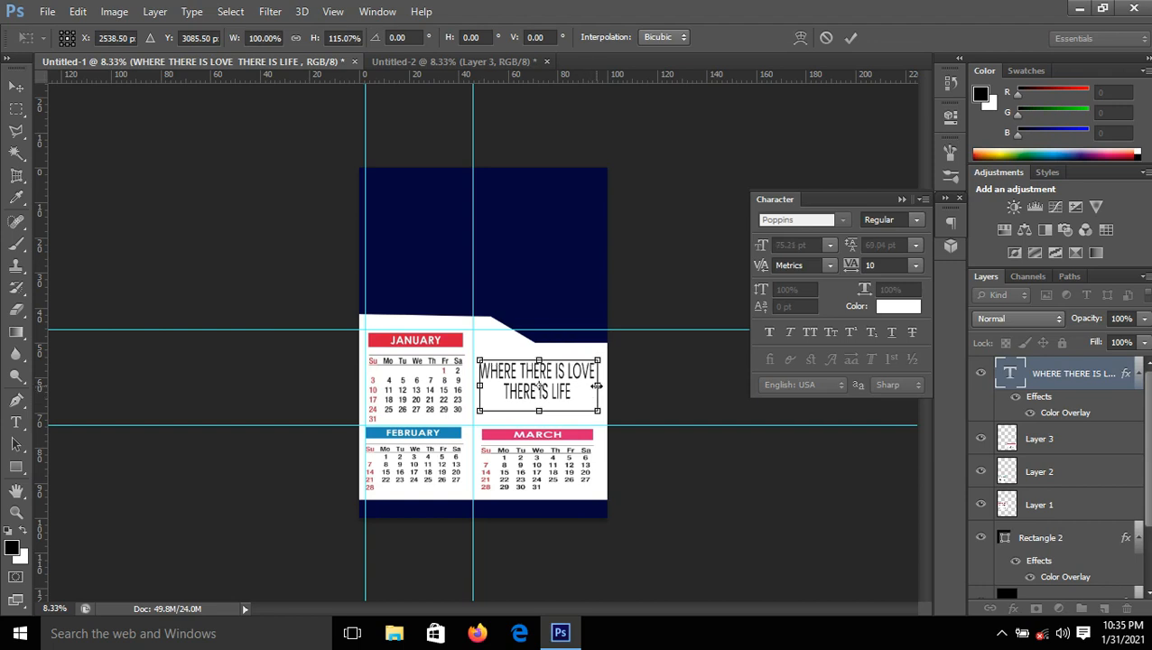
pyautogui.moveTo(596, 386); pyautogui.dragTo(601, 387)
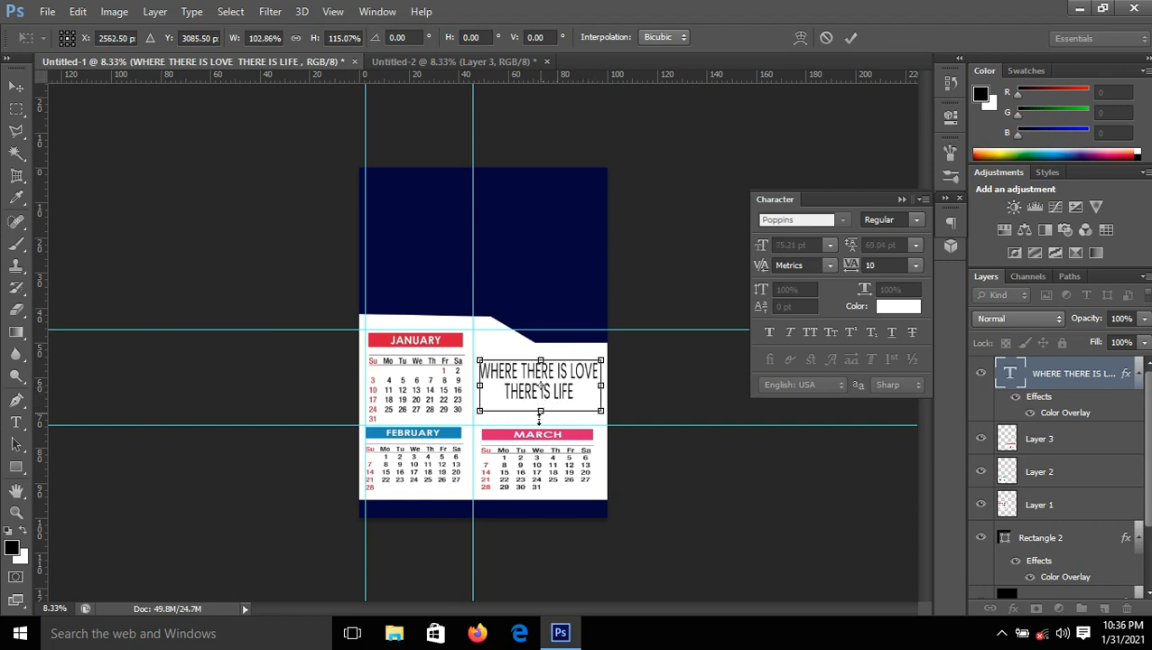
pyautogui.moveTo(539, 417); pyautogui.dragTo(539, 420)
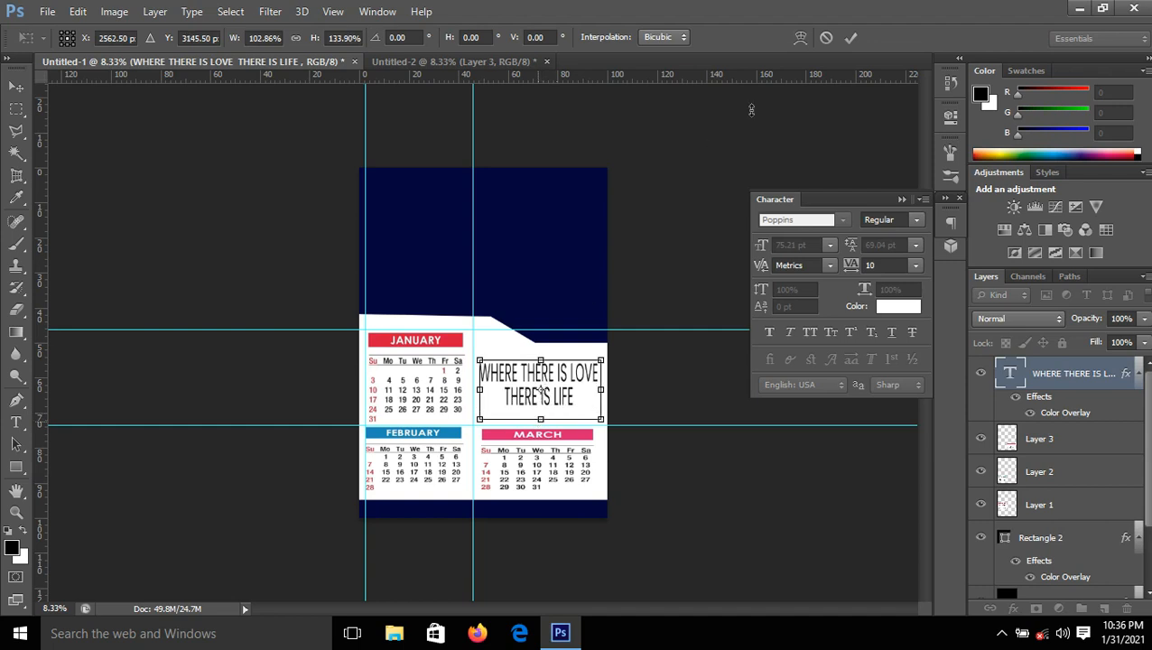
pyautogui.click(851, 38)
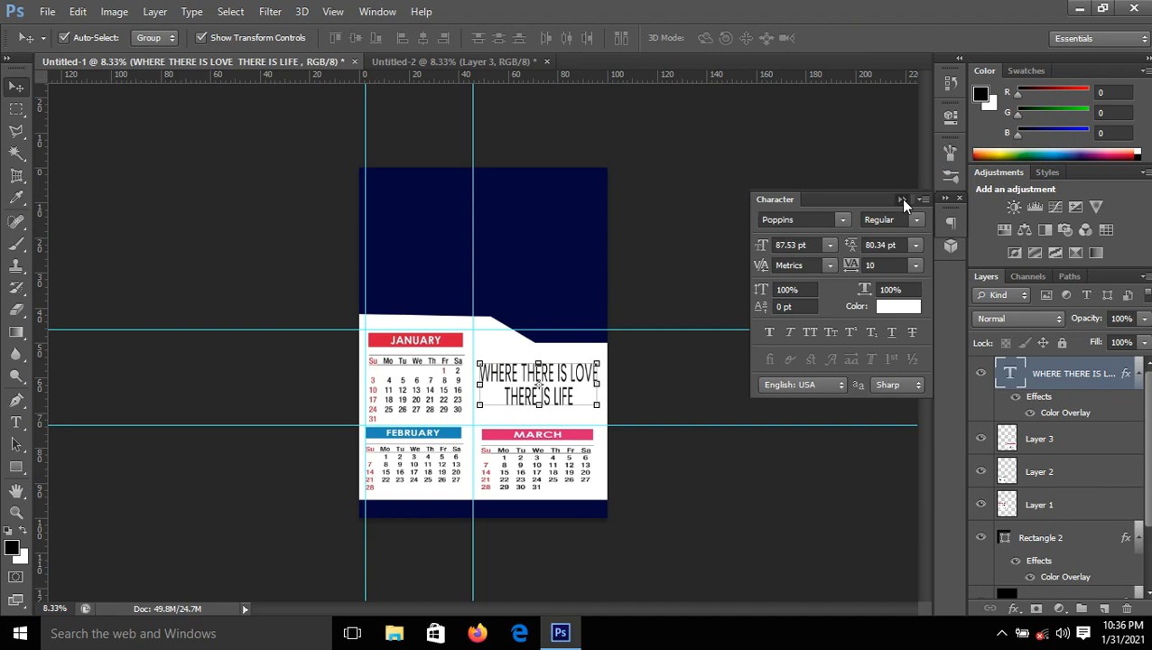
pyautogui.click(902, 200)
pyautogui.click(851, 244)
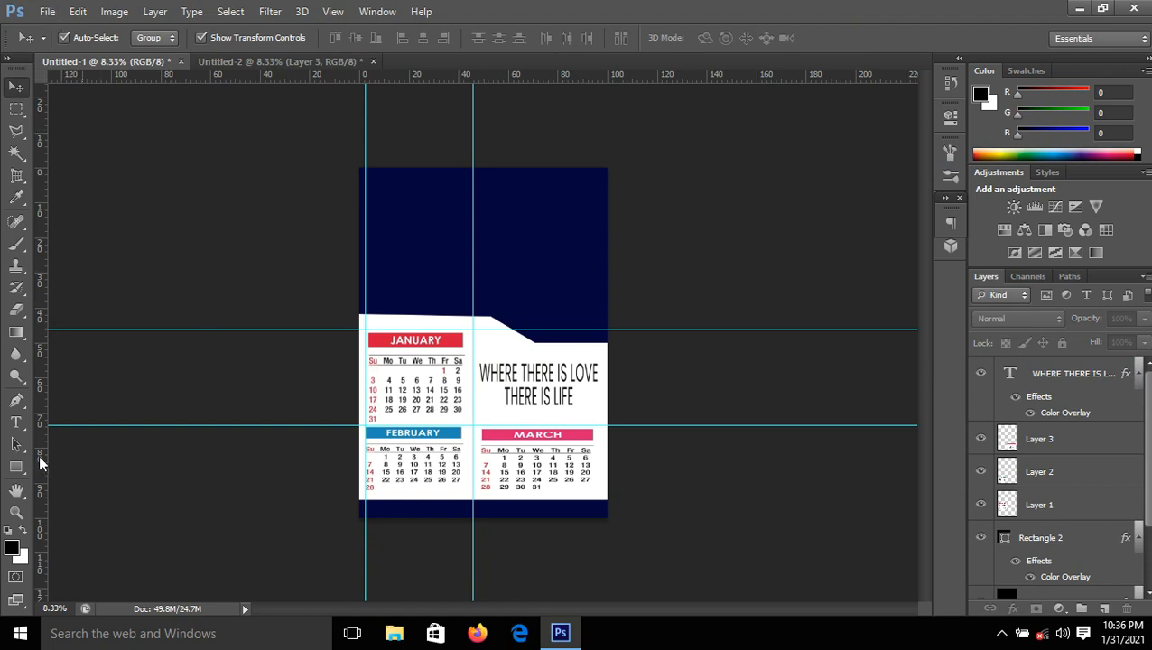
# Draw a circle about 631 px in diameter with the Ellipse tool in the dark blue area, above the stepped edge.
pyautogui.click(28, 476)
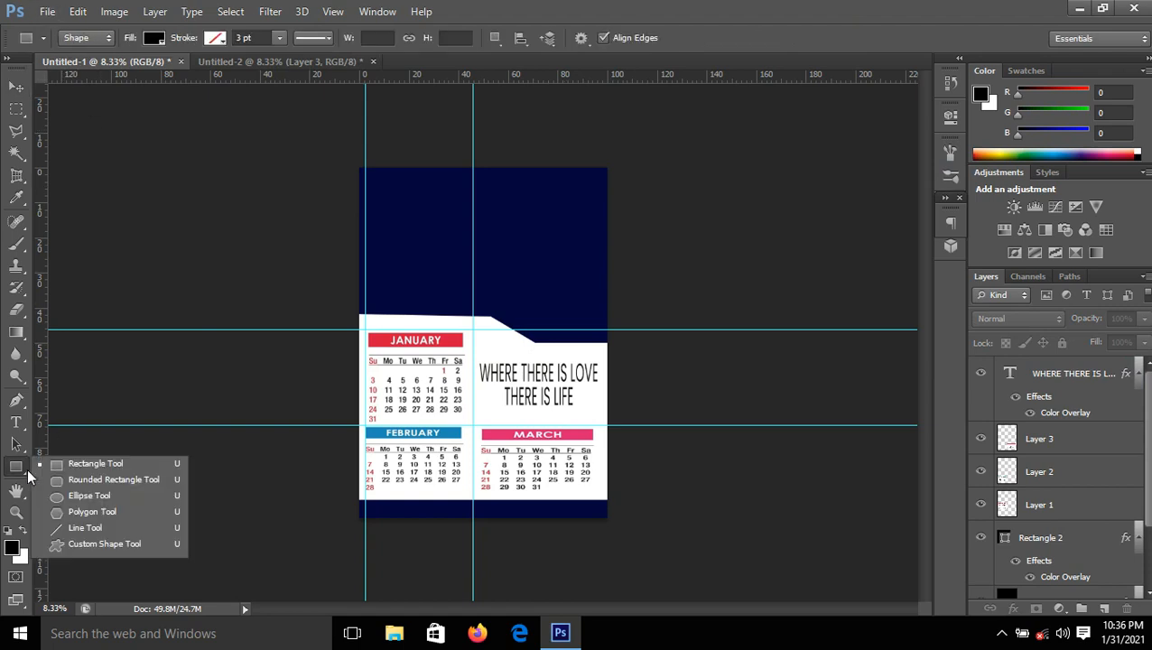
pyautogui.click(89, 496)
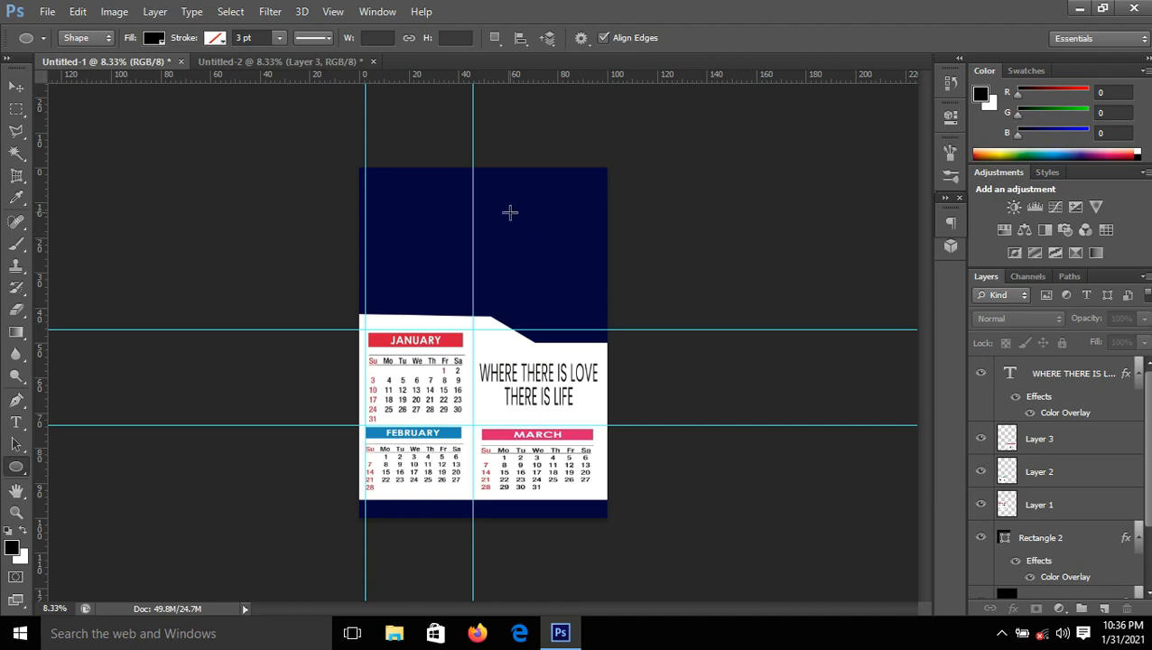
pyautogui.hotkey('ctrl', '=')
pyautogui.hotkey('ctrl', '=')
pyautogui.hotkey('ctrl', '=')
pyautogui.hotkey('ctrl', '=')
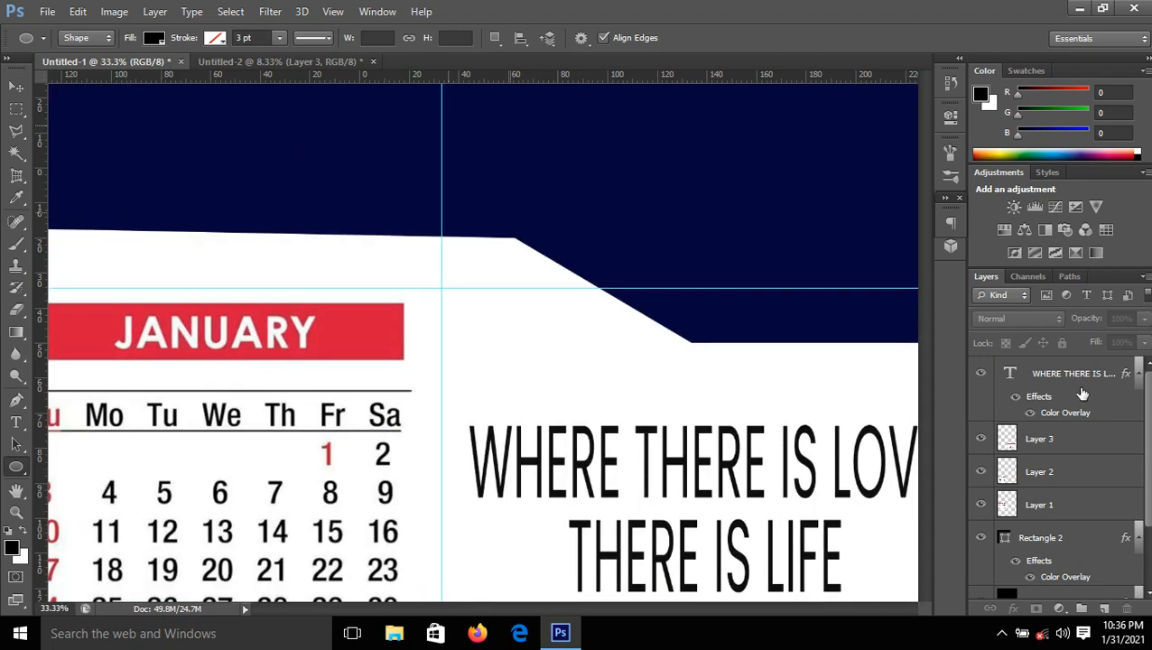
pyautogui.moveTo(923, 364); pyautogui.dragTo(914, 312)
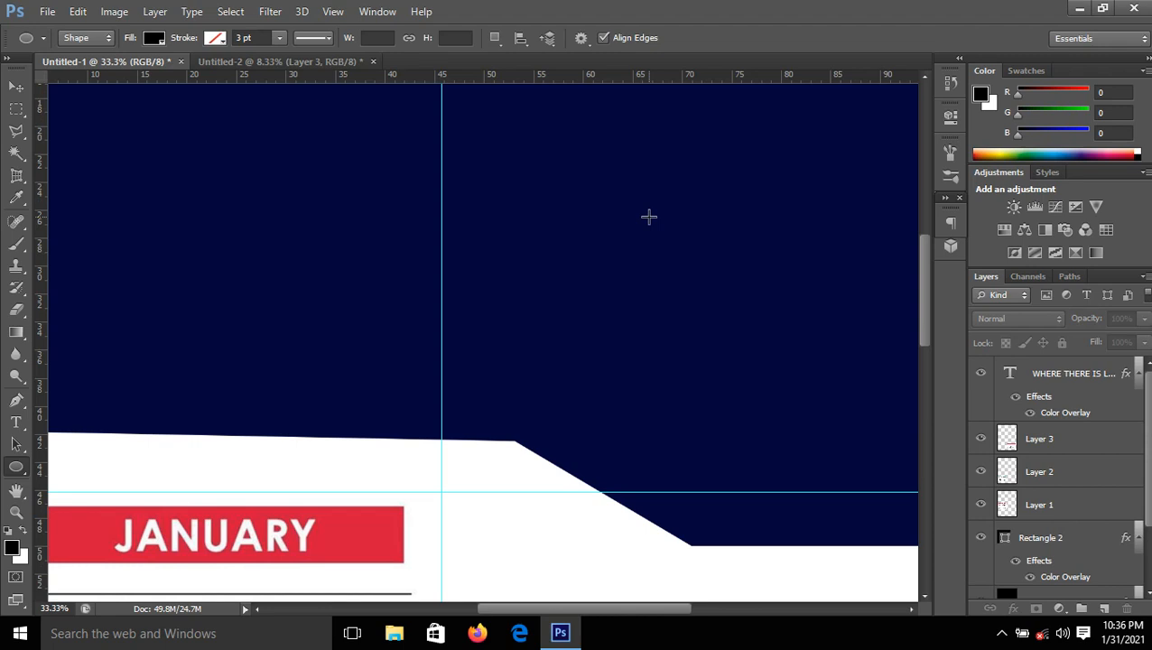
pyautogui.moveTo(648, 216); pyautogui.dragTo(771, 390)
pyautogui.moveTo(803, 432); pyautogui.dragTo(842, 509)
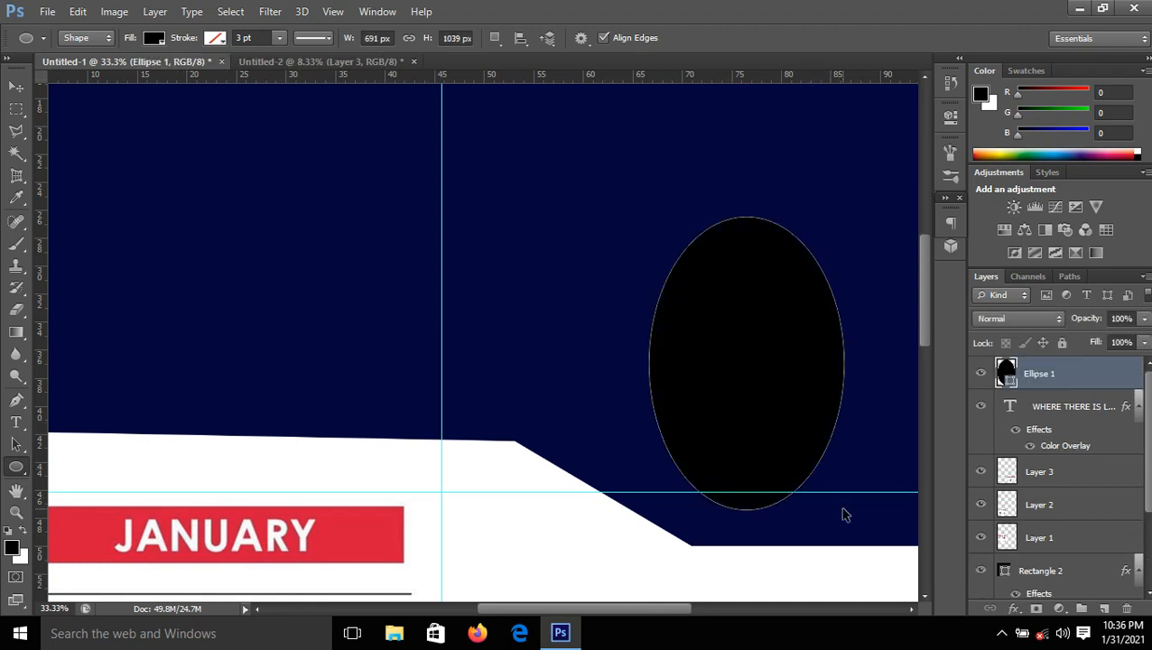
pyautogui.hotkey('ctrl', 'z')
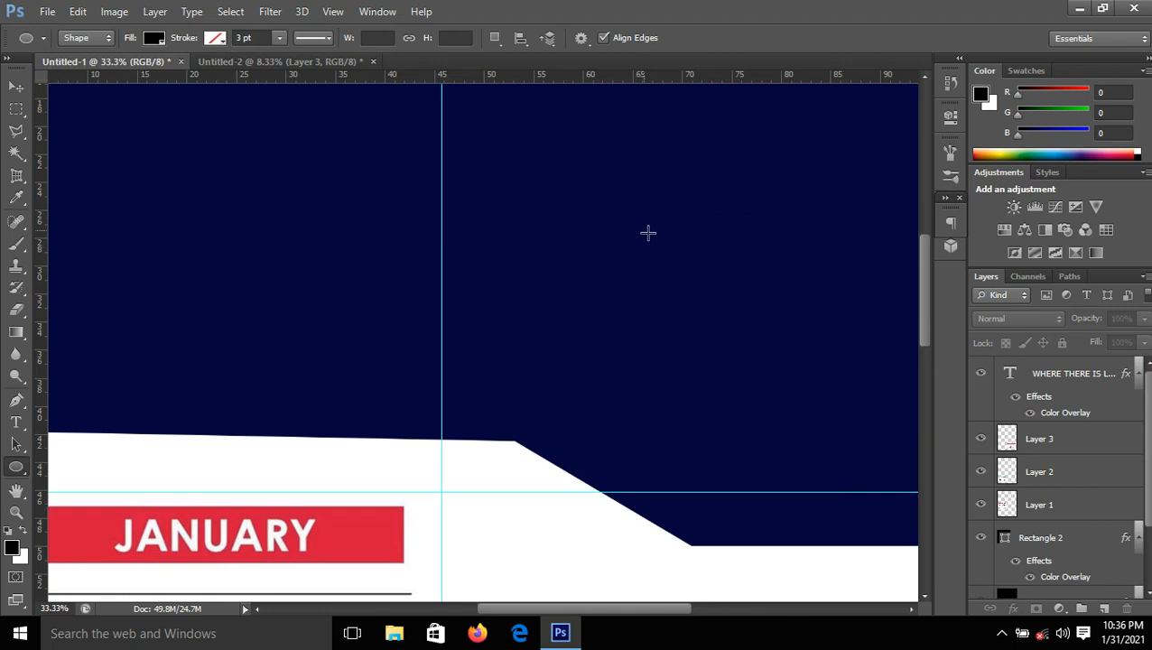
pyautogui.moveTo(688, 298); pyautogui.dragTo(825, 483)
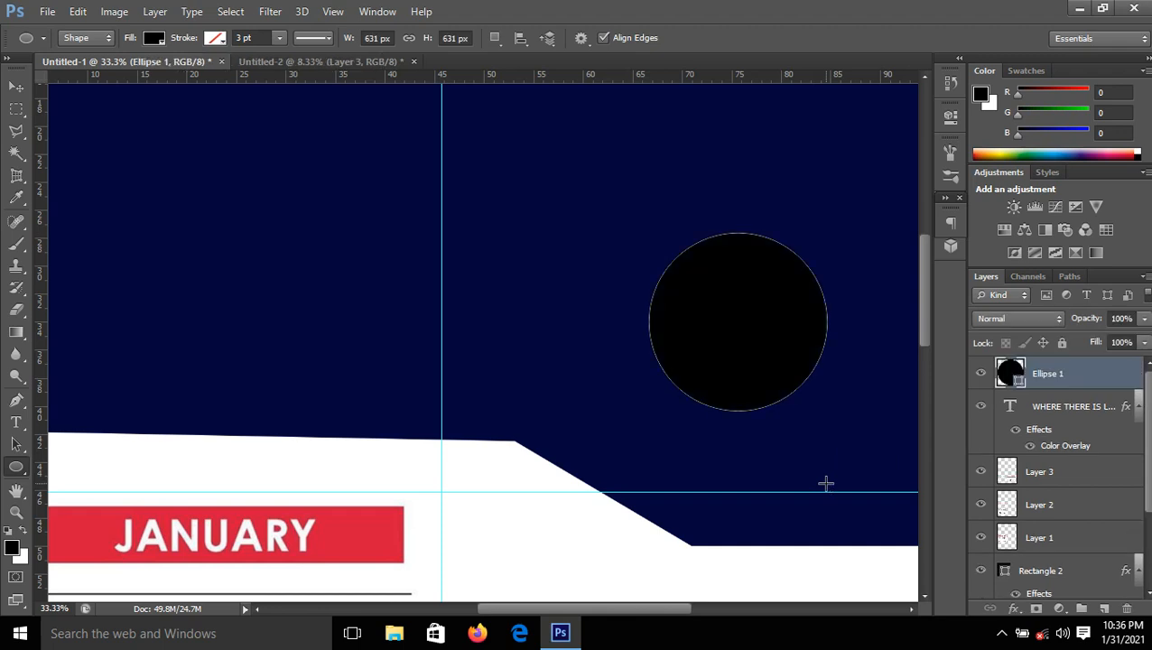
# Scale the circle to 106.18% width and 107.61% height, and move it up and to the right.
pyautogui.click(16, 85)
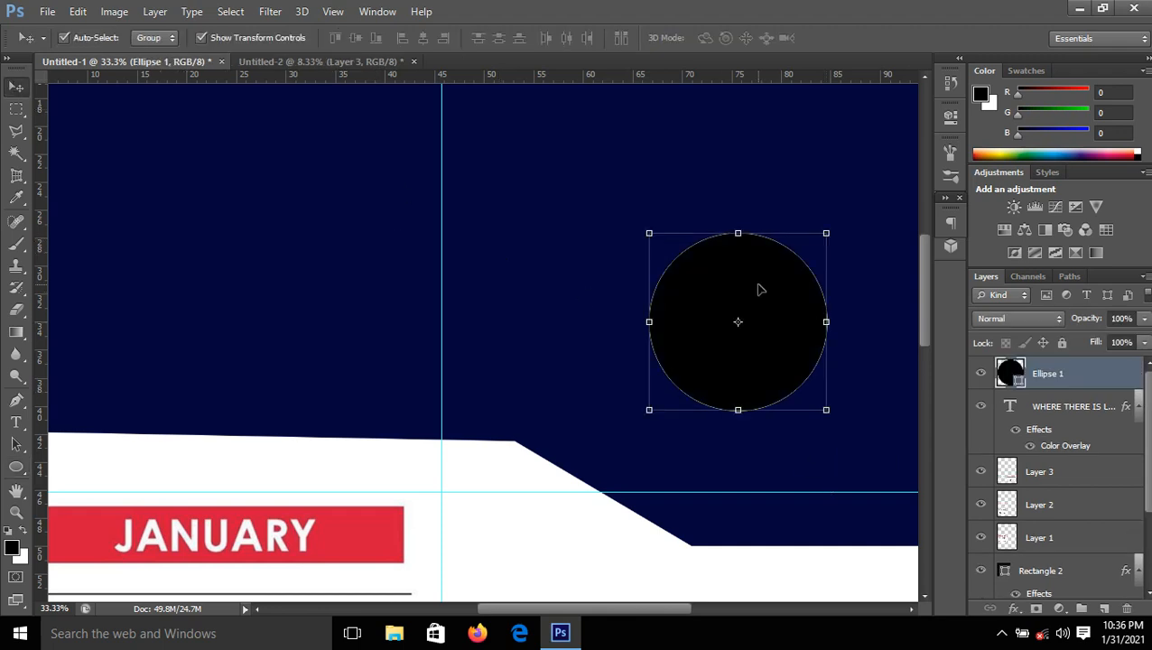
pyautogui.hotkey('ctrl', 't')
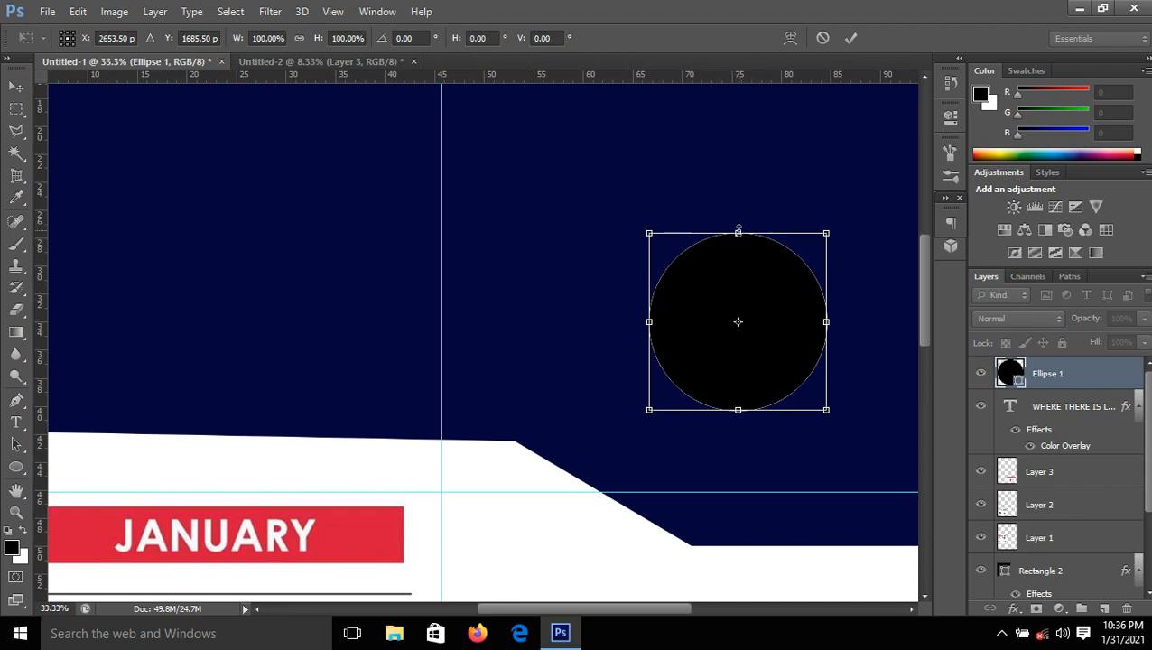
pyautogui.moveTo(738, 228); pyautogui.dragTo(738, 208)
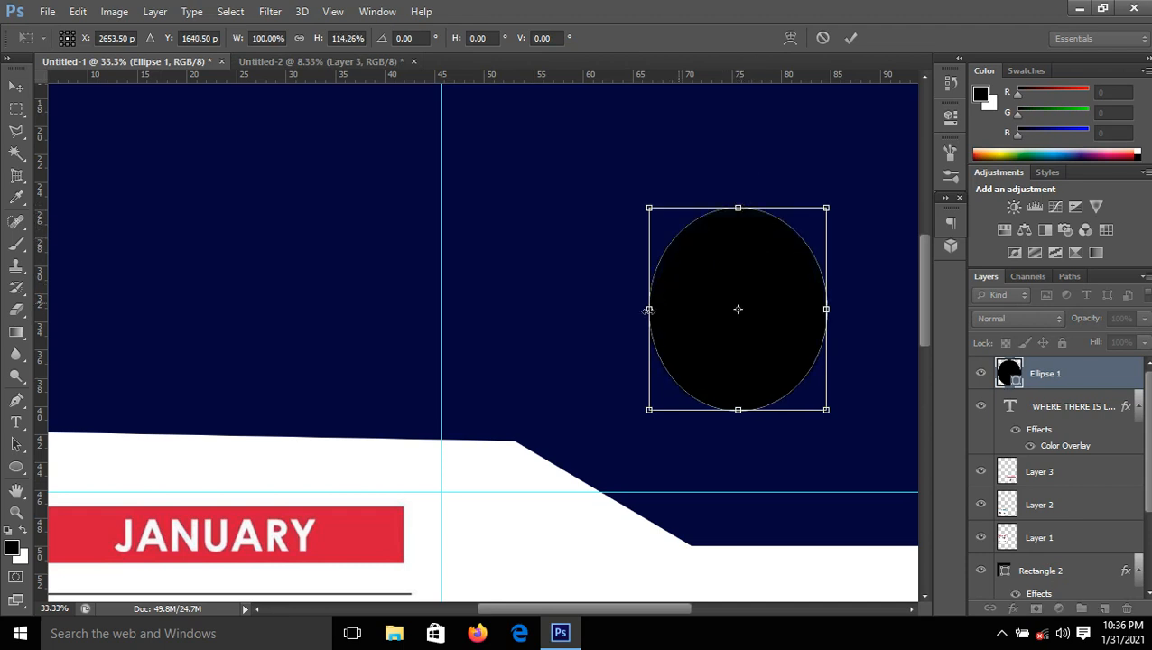
pyautogui.moveTo(648, 309); pyautogui.dragTo(606, 316)
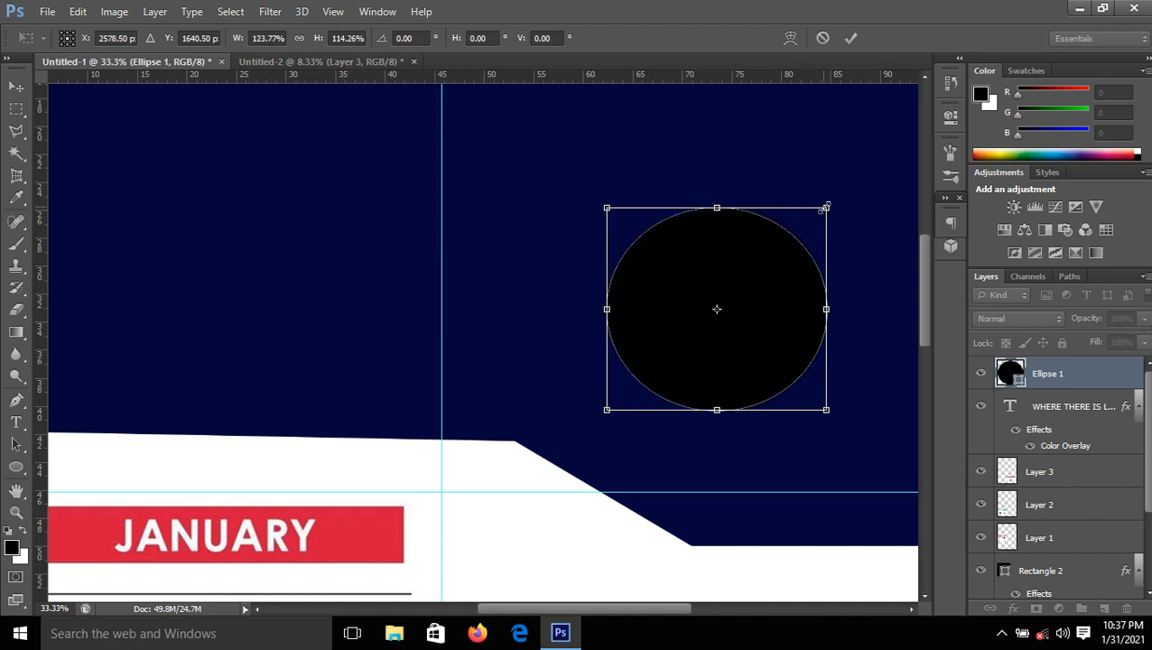
pyautogui.moveTo(825, 207); pyautogui.dragTo(813, 220)
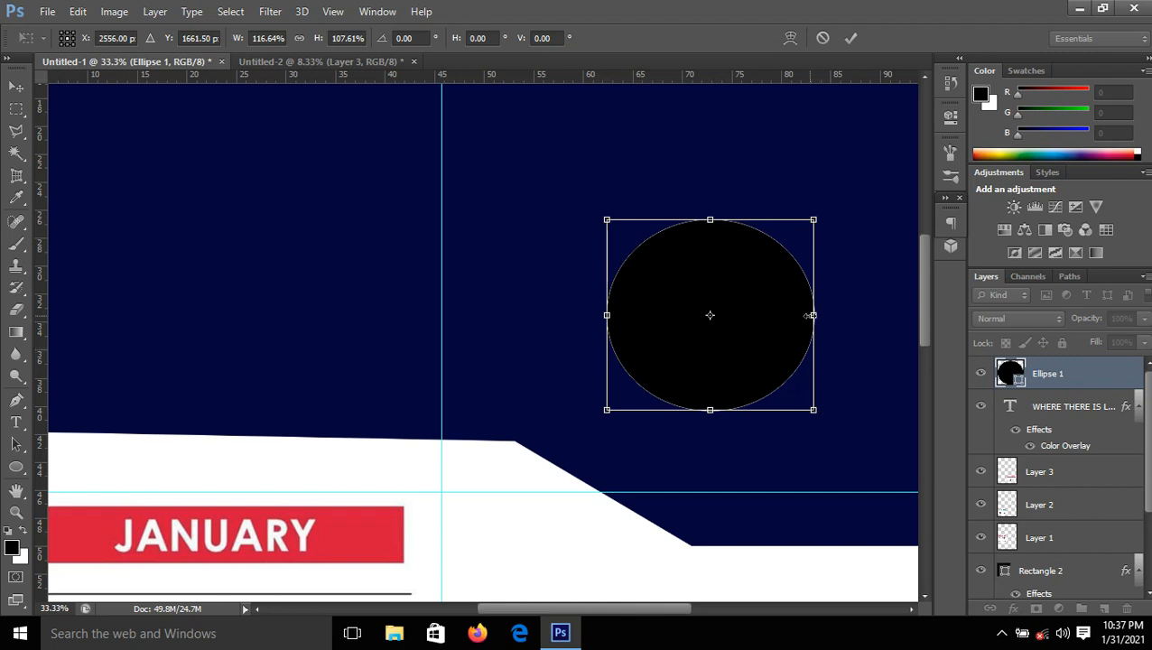
pyautogui.moveTo(797, 315); pyautogui.dragTo(794, 315)
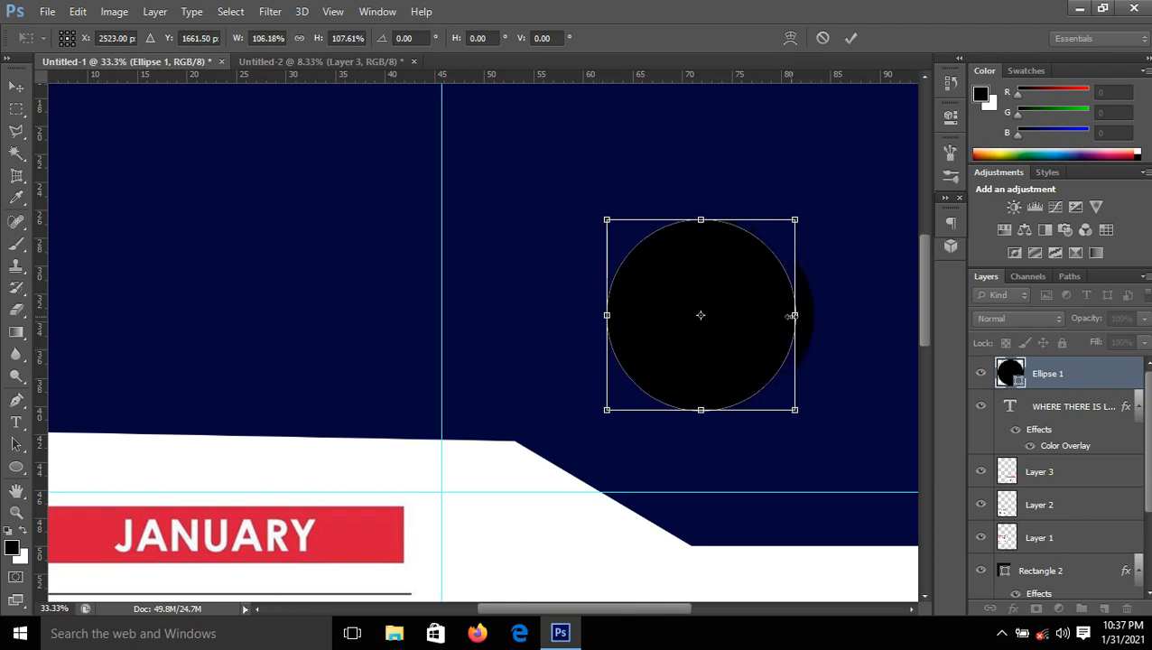
pyautogui.click(850, 39)
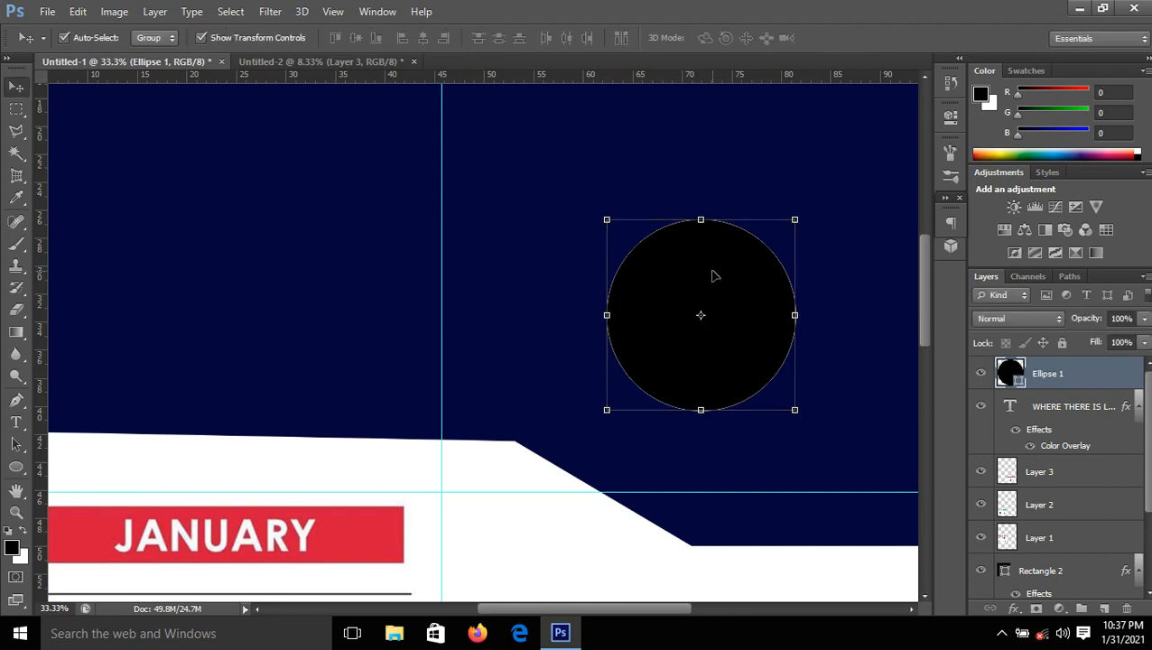
pyautogui.moveTo(712, 276); pyautogui.dragTo(784, 245)
pyautogui.click(618, 223)
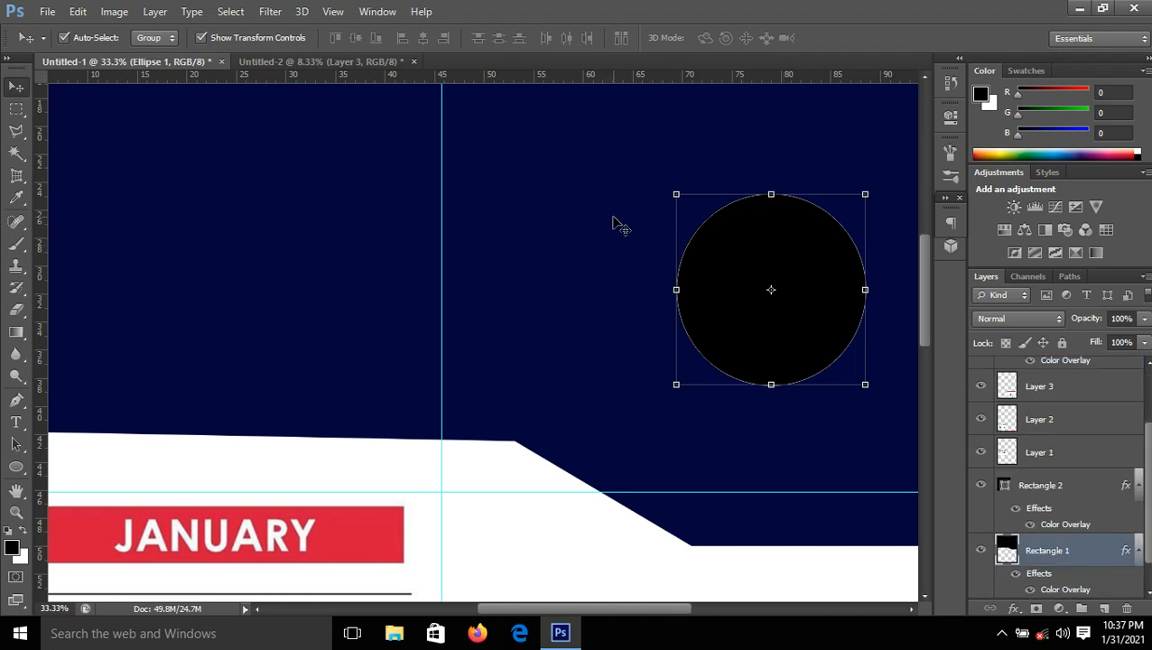
# Duplicate the circle, scale the copy to 82.09% width and 76.14% height, and place it overlapping the original's lower left.
pyautogui.click(766, 298)
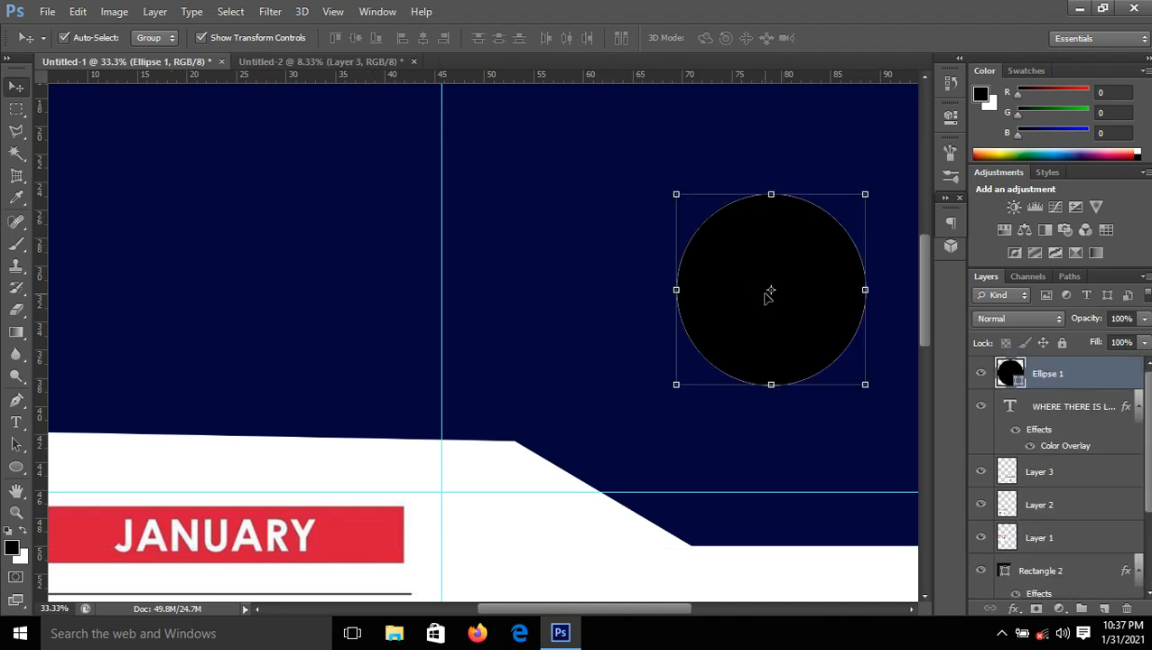
pyautogui.hotkey('ctrl', 'j')
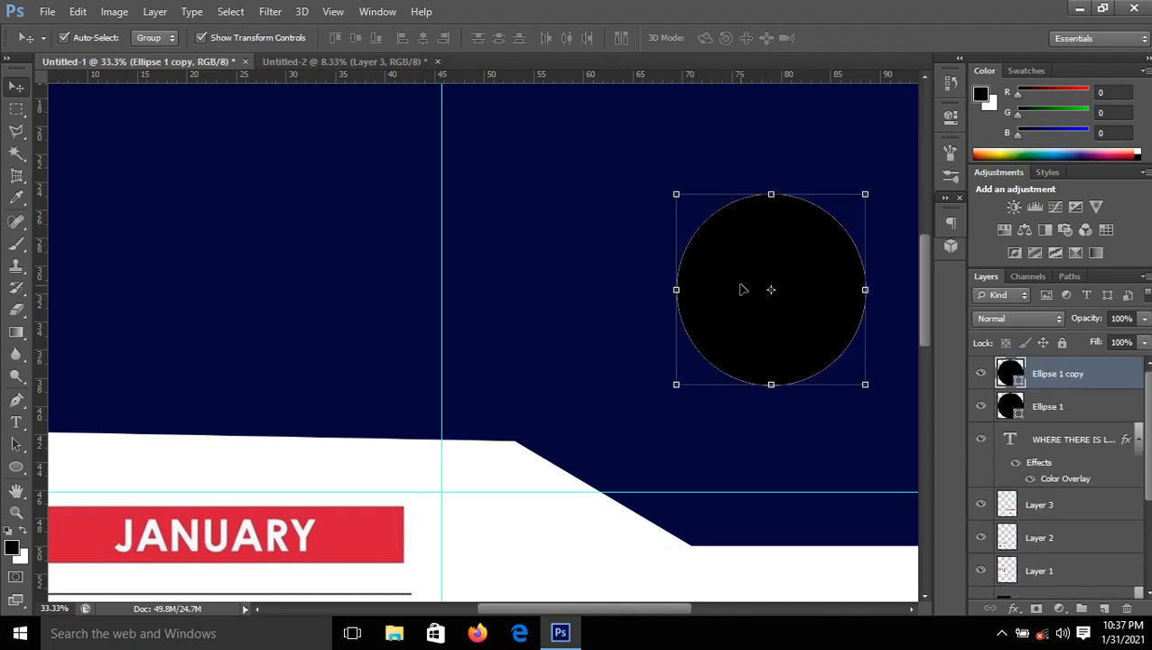
pyautogui.moveTo(742, 288); pyautogui.dragTo(691, 416)
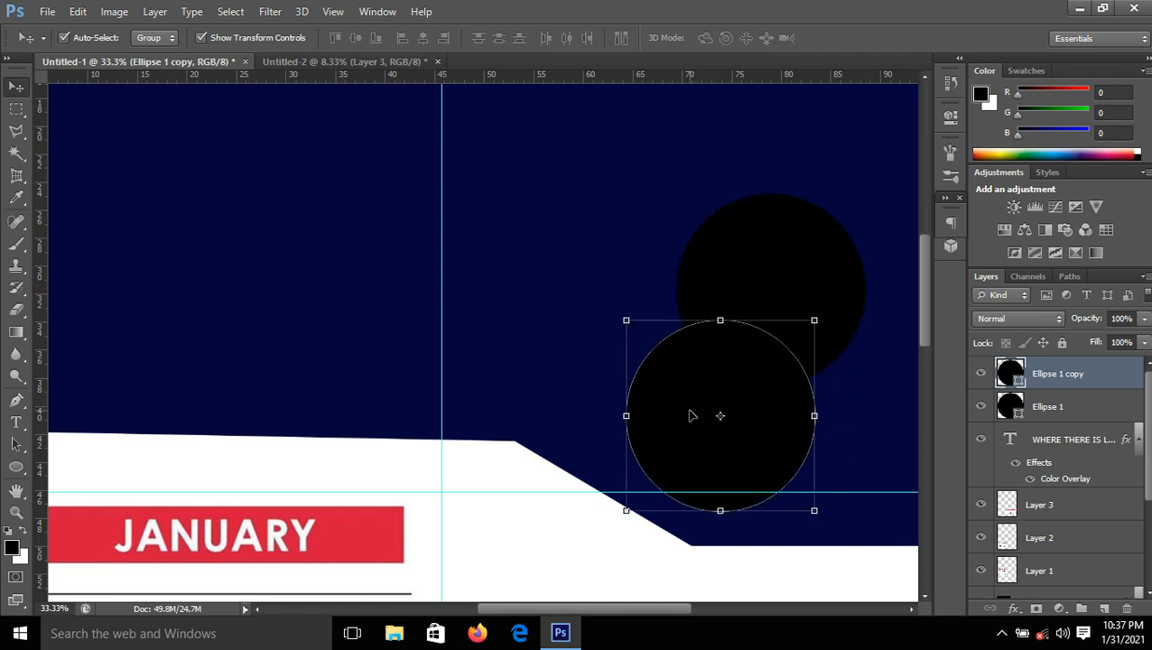
pyautogui.hotkey('ctrl', 't')
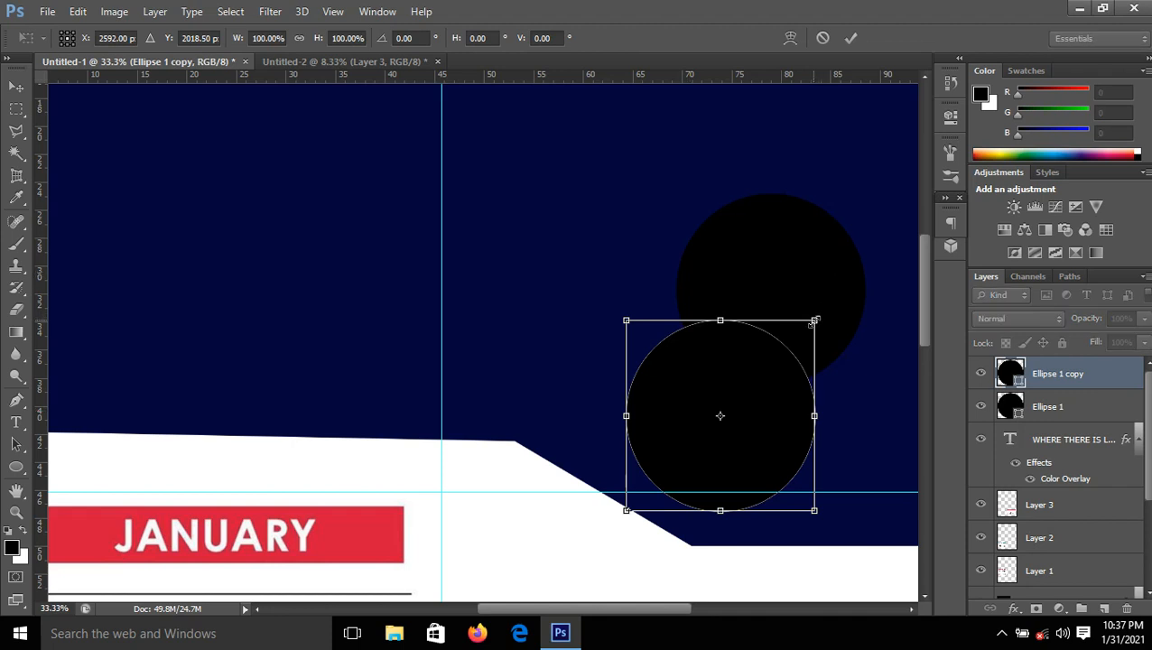
pyautogui.moveTo(815, 319); pyautogui.dragTo(780, 366)
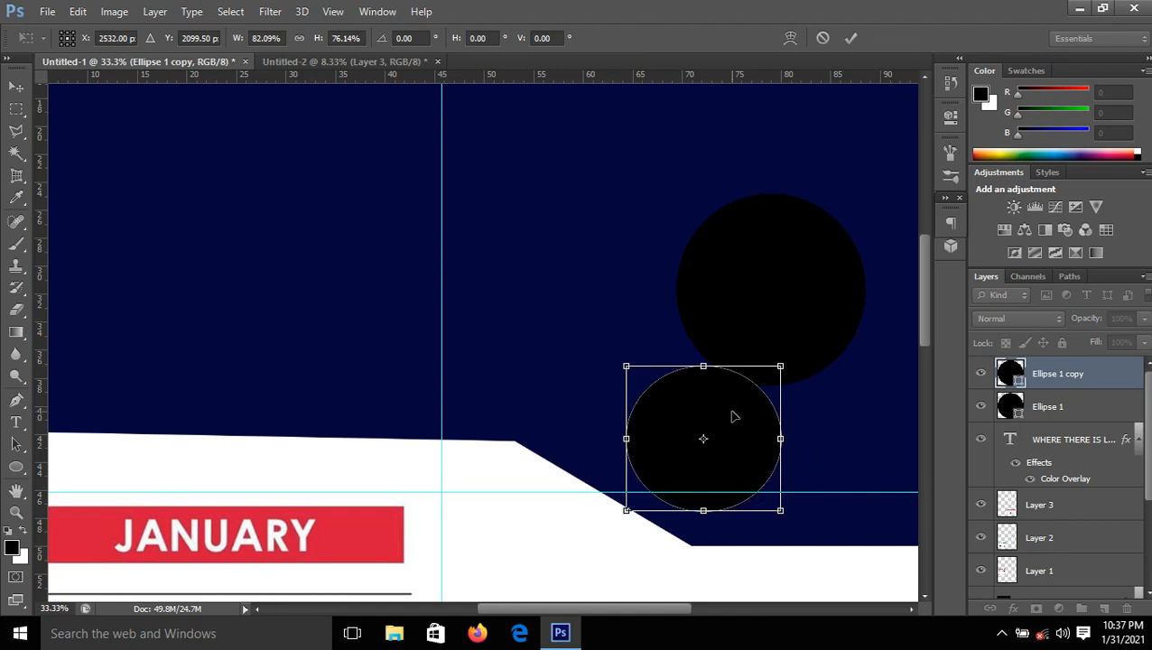
pyautogui.moveTo(732, 416)
pyautogui.mouseDown()
pyautogui.moveTo(756, 389)
pyautogui.moveTo(733, 403)
pyautogui.mouseUp()
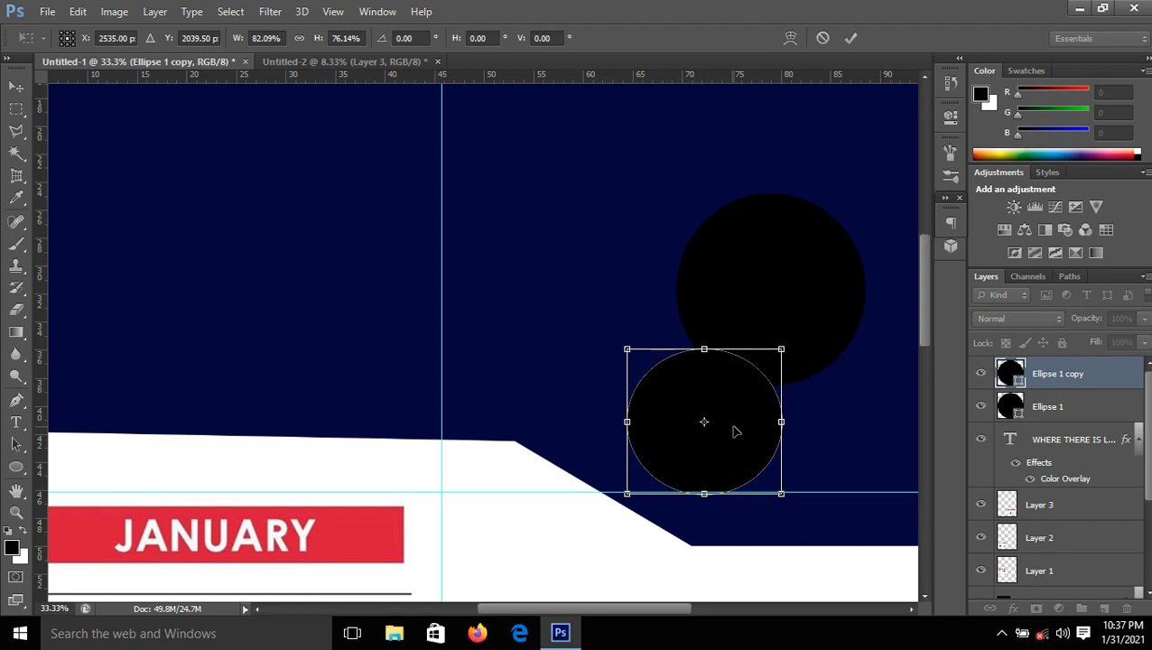
pyautogui.moveTo(735, 432); pyautogui.dragTo(846, 439)
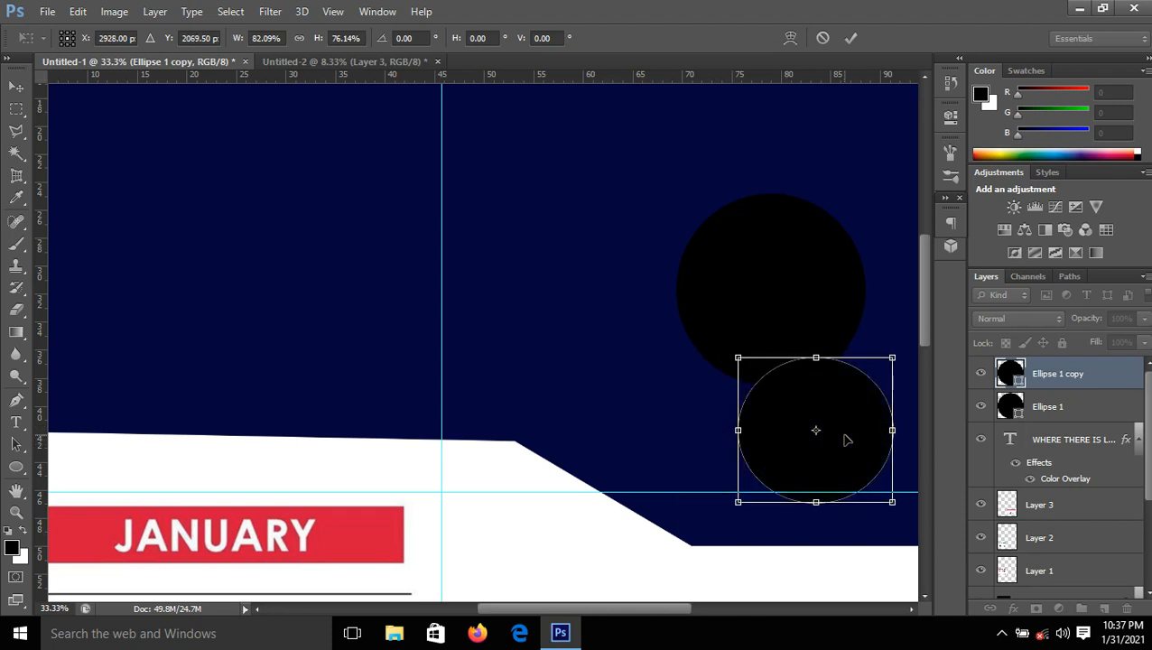
pyautogui.moveTo(846, 440); pyautogui.dragTo(746, 434)
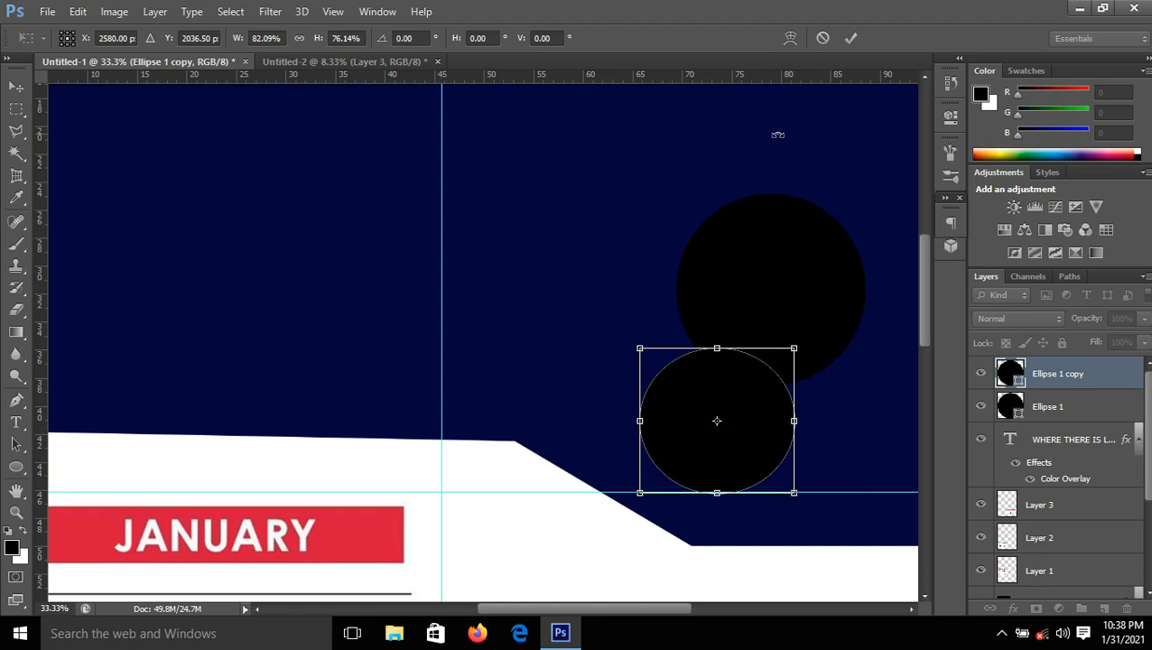
pyautogui.click(851, 37)
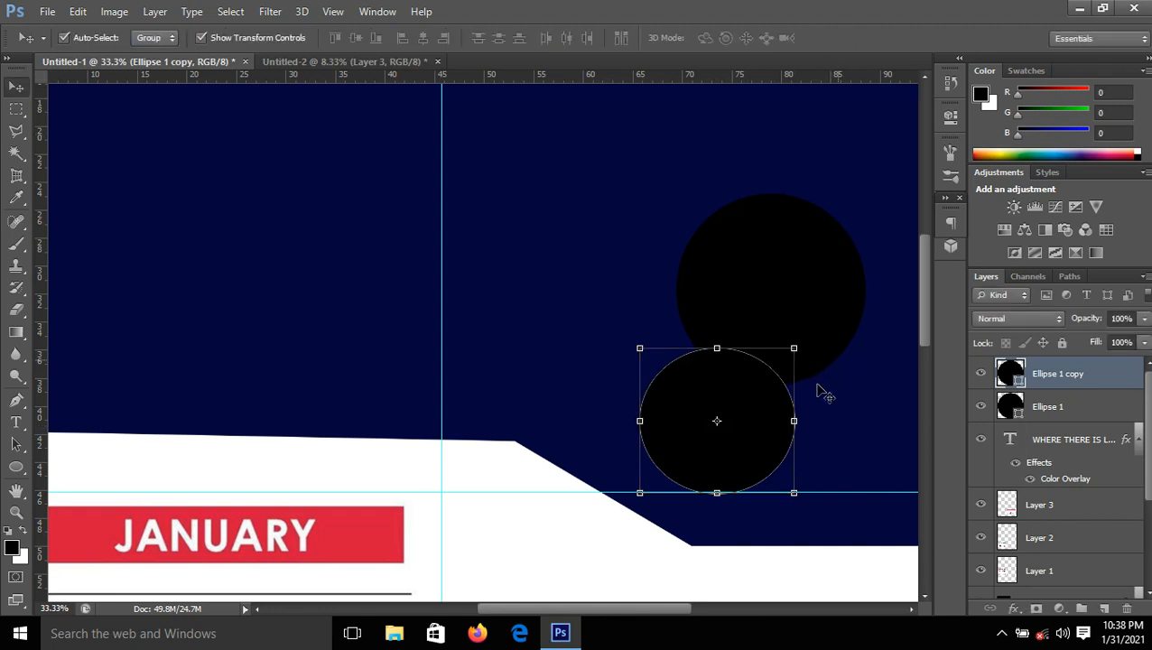
# Duplicate the small circle to the large circle's lower right and shift the first small circle slightly left.
pyautogui.hotkey('ctrl', 'j')
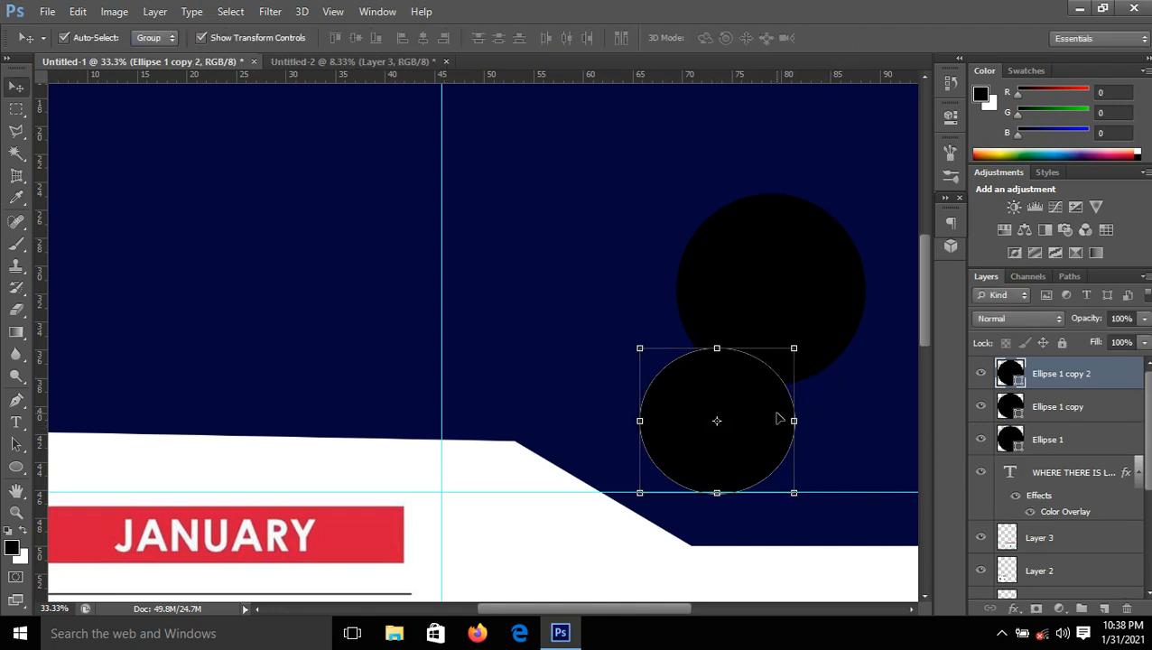
pyautogui.moveTo(760, 421); pyautogui.dragTo(879, 424)
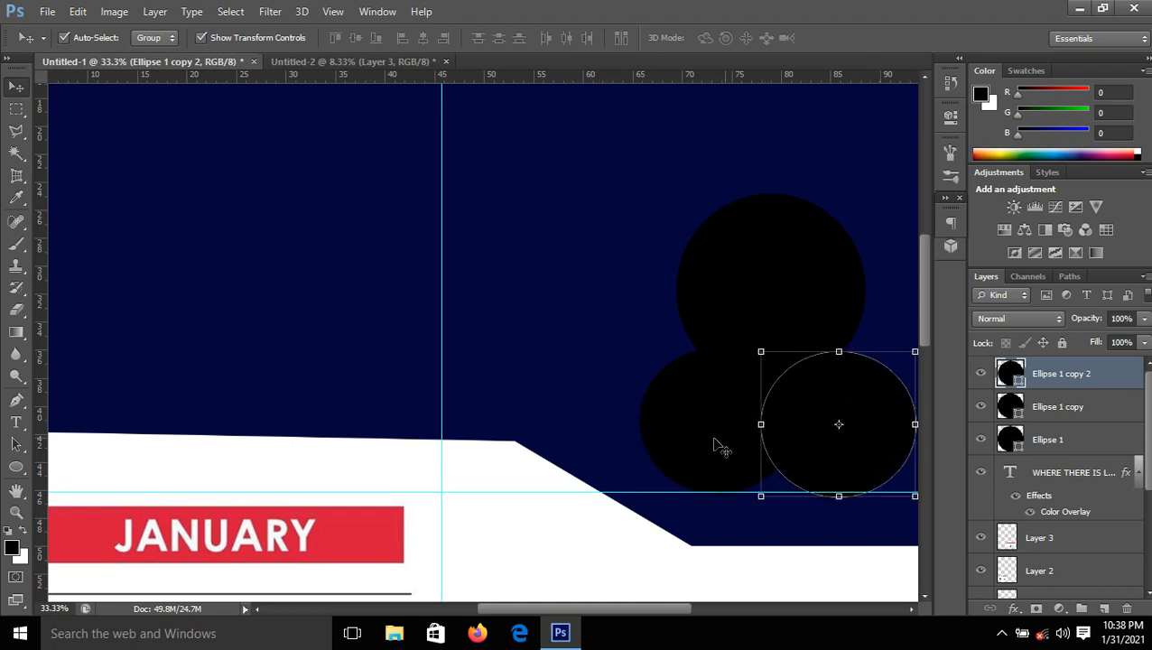
pyautogui.moveTo(719, 445); pyautogui.dragTo(695, 439)
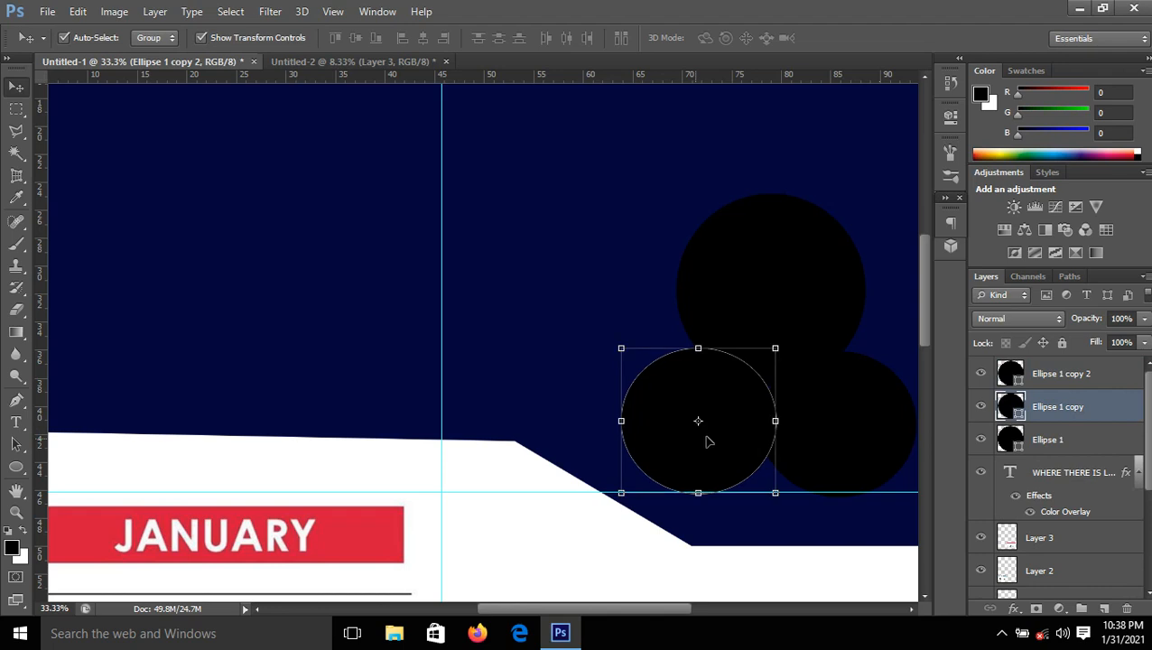
# Scale the lower-right circle to 84.73% width and 88.39% height.
pyautogui.click(803, 434)
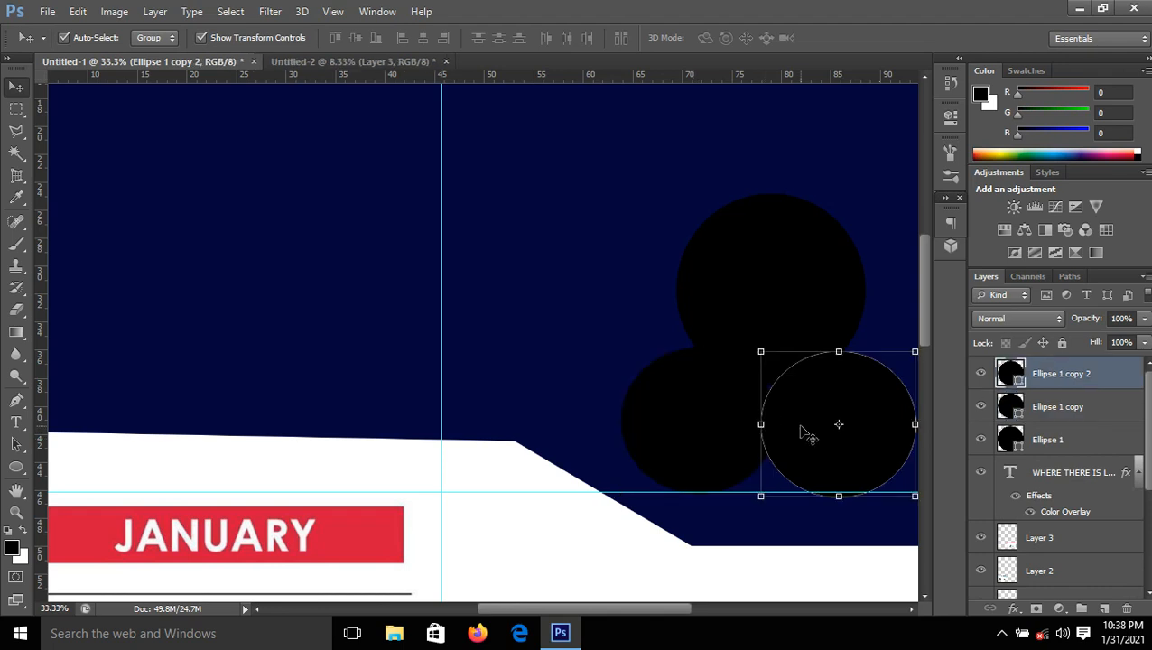
pyautogui.hotkey('ctrl', 't')
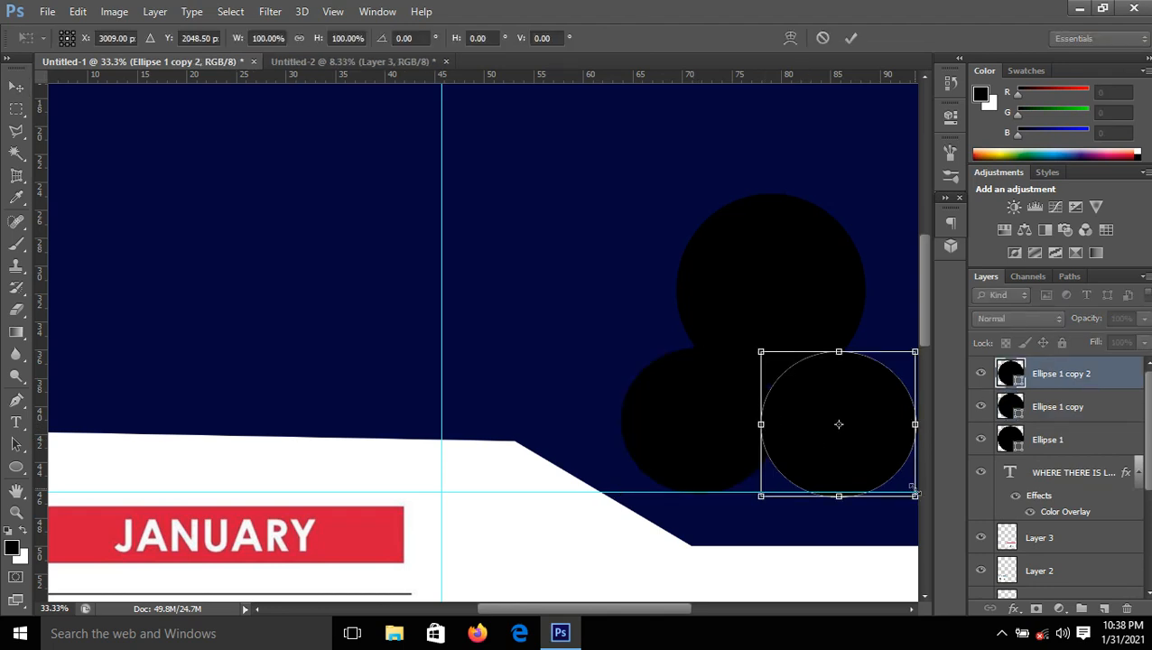
pyautogui.moveTo(915, 497); pyautogui.dragTo(892, 482)
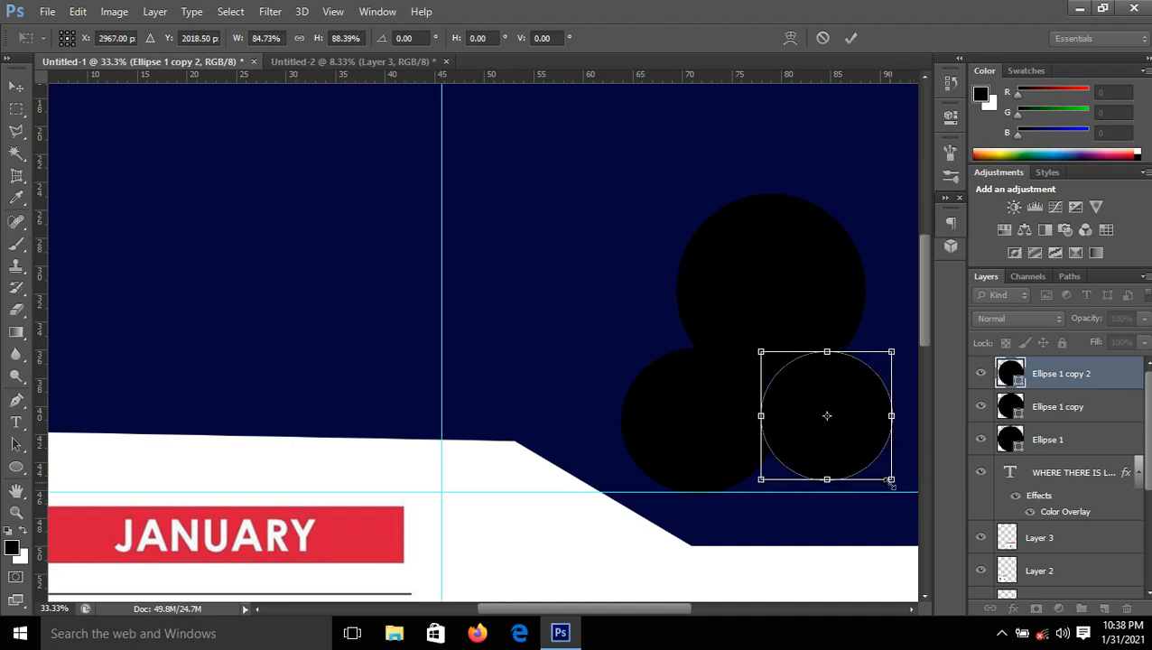
pyautogui.click(850, 37)
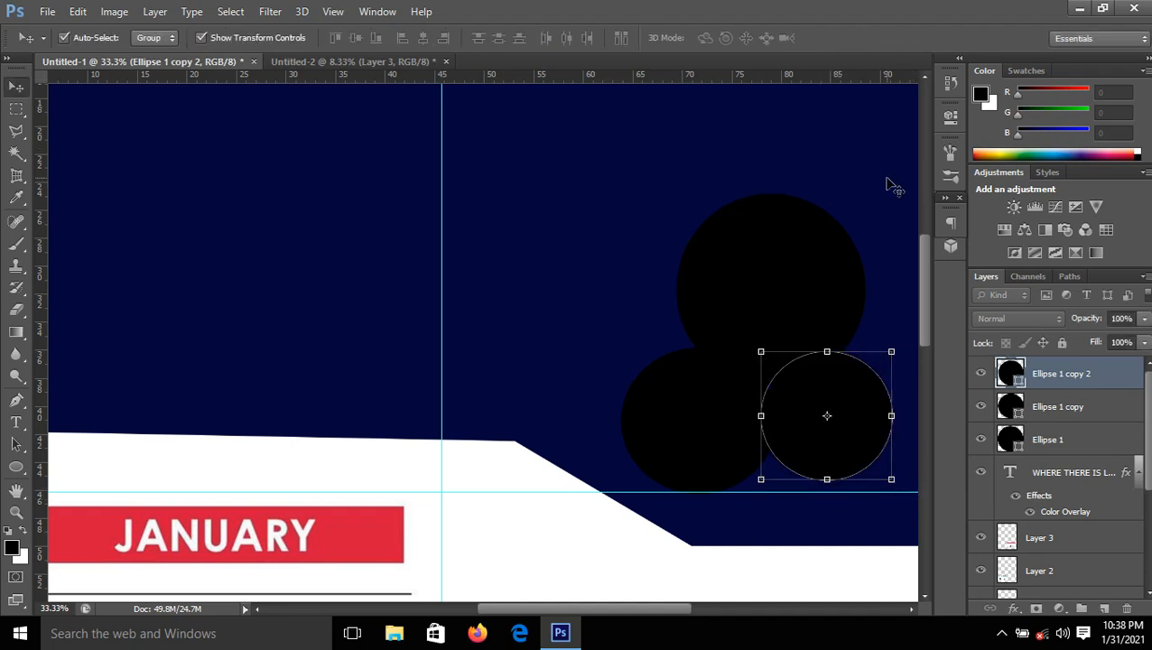
pyautogui.click(894, 185)
# Scale the lower-left circle to 83.64% width and 91.88% height, move it slightly left and down, and apply the transformation.
pyautogui.click(704, 453)
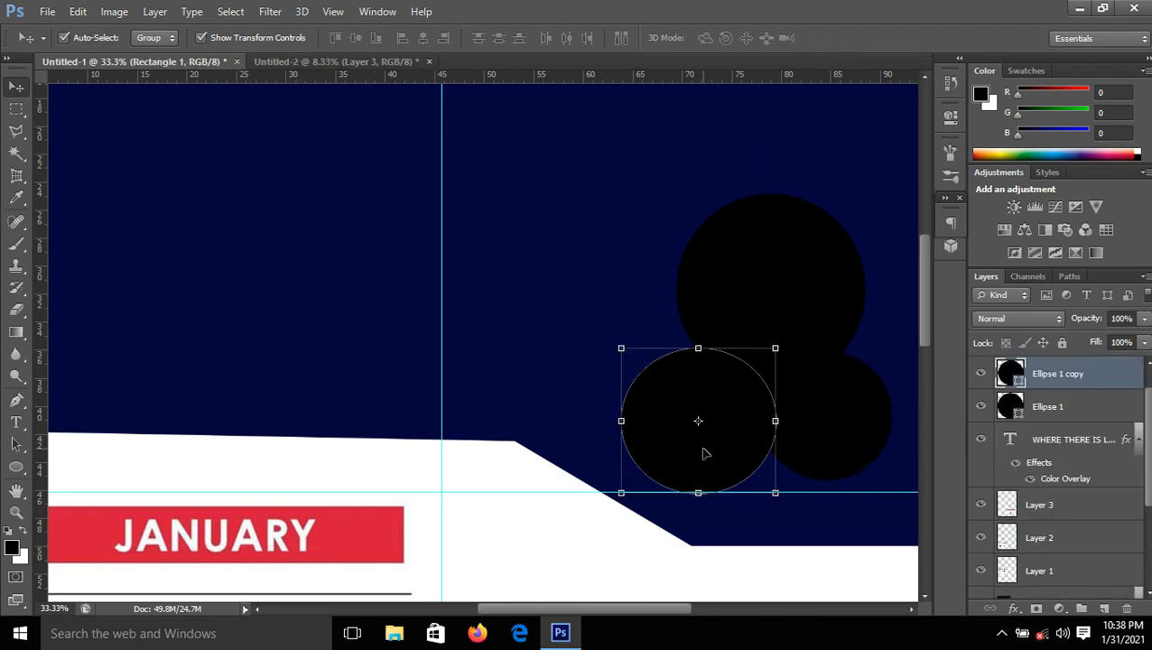
pyautogui.click(622, 491)
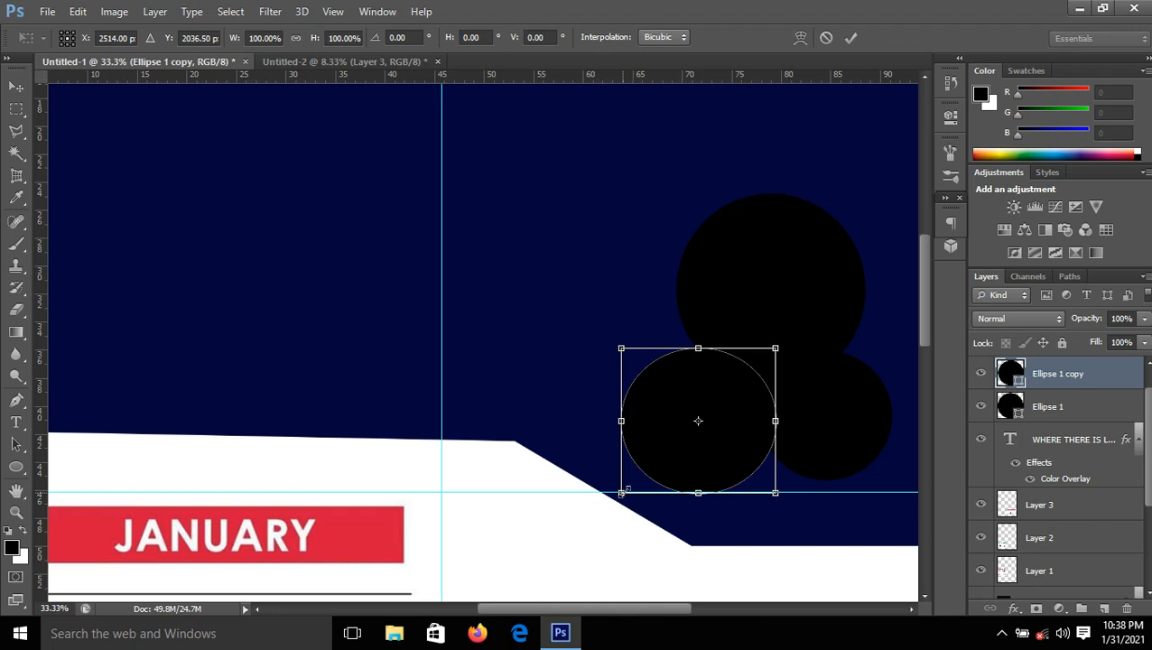
pyautogui.moveTo(622, 492); pyautogui.dragTo(629, 482)
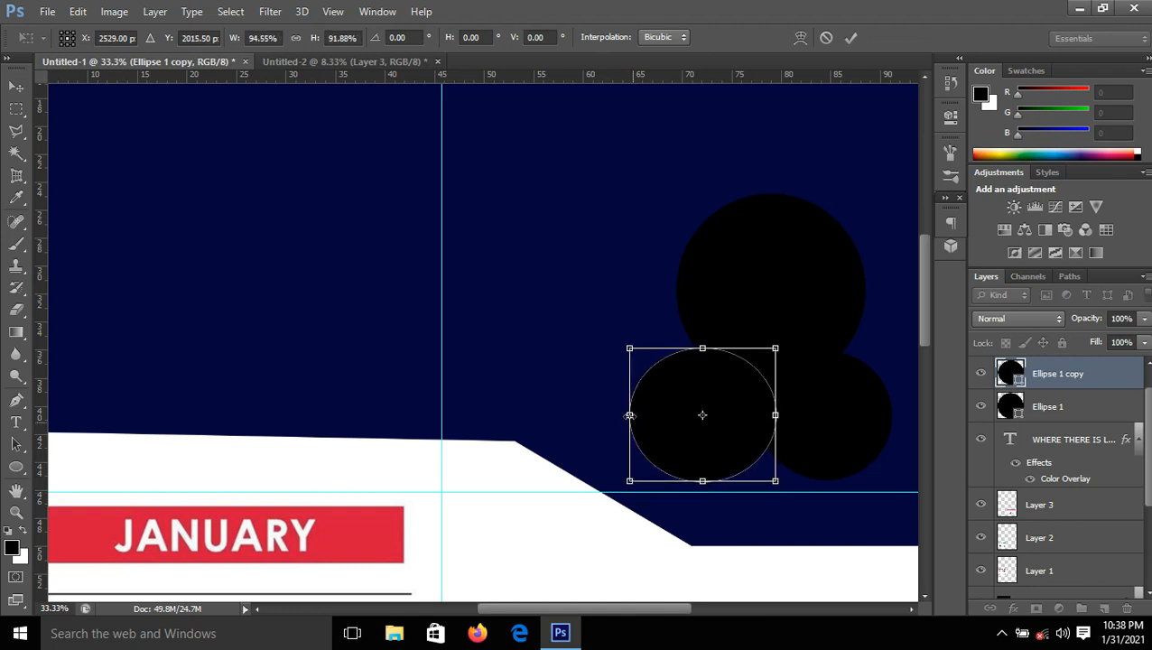
pyautogui.moveTo(629, 415); pyautogui.dragTo(646, 415)
pyautogui.moveTo(735, 408); pyautogui.dragTo(720, 417)
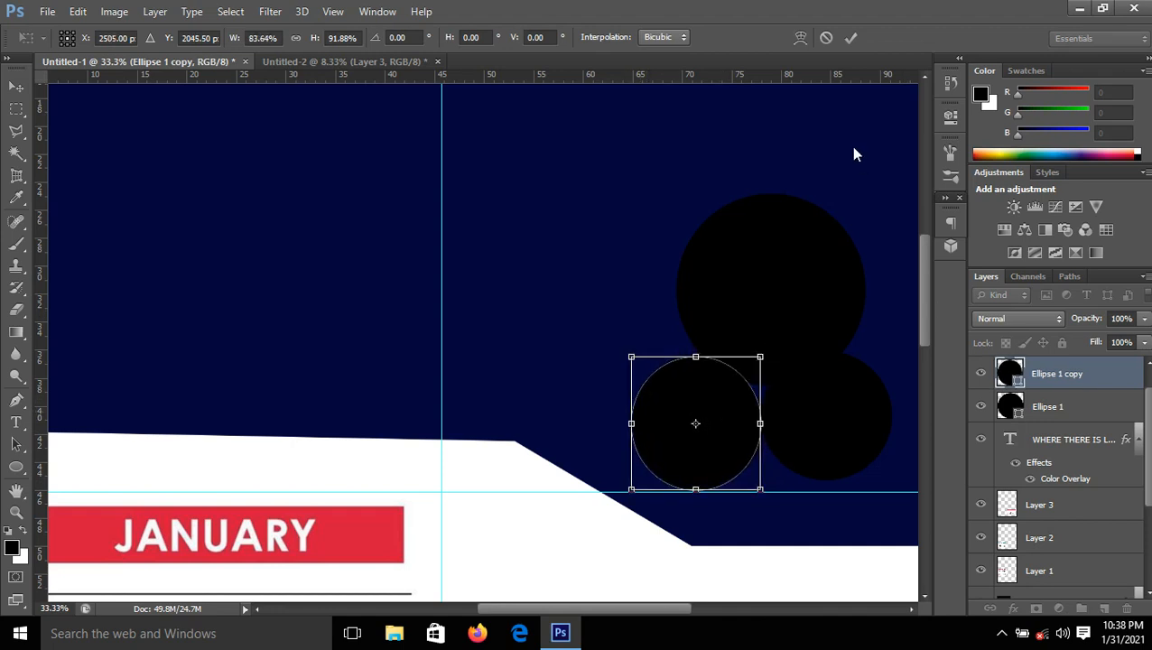
pyautogui.click(18, 90)
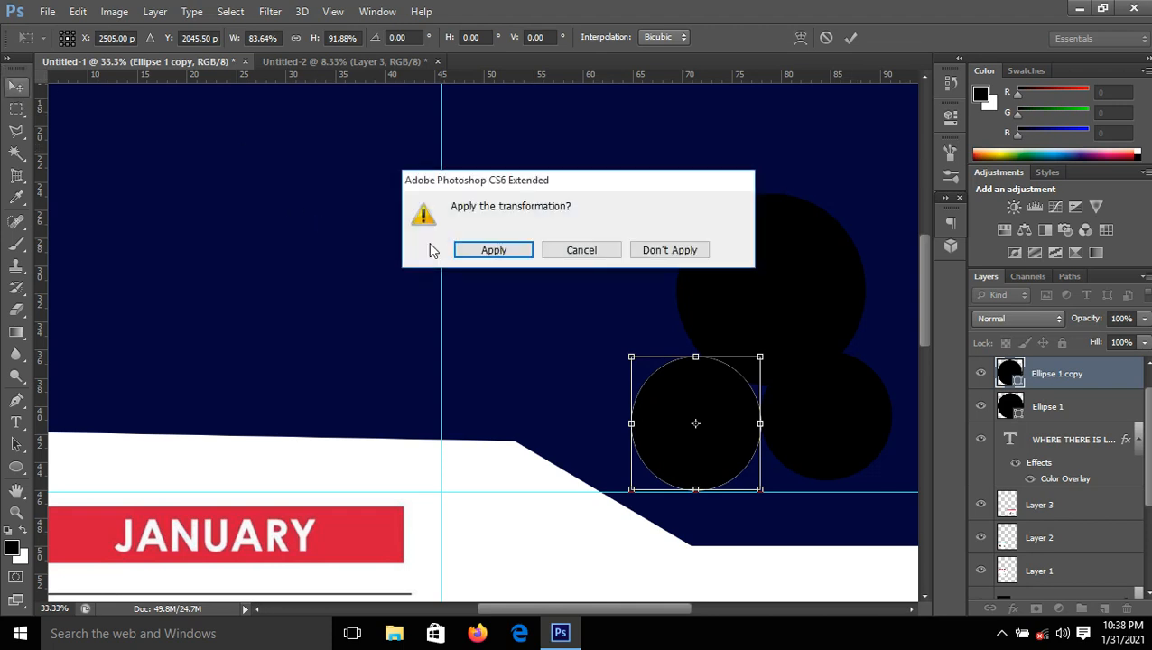
pyautogui.click(493, 250)
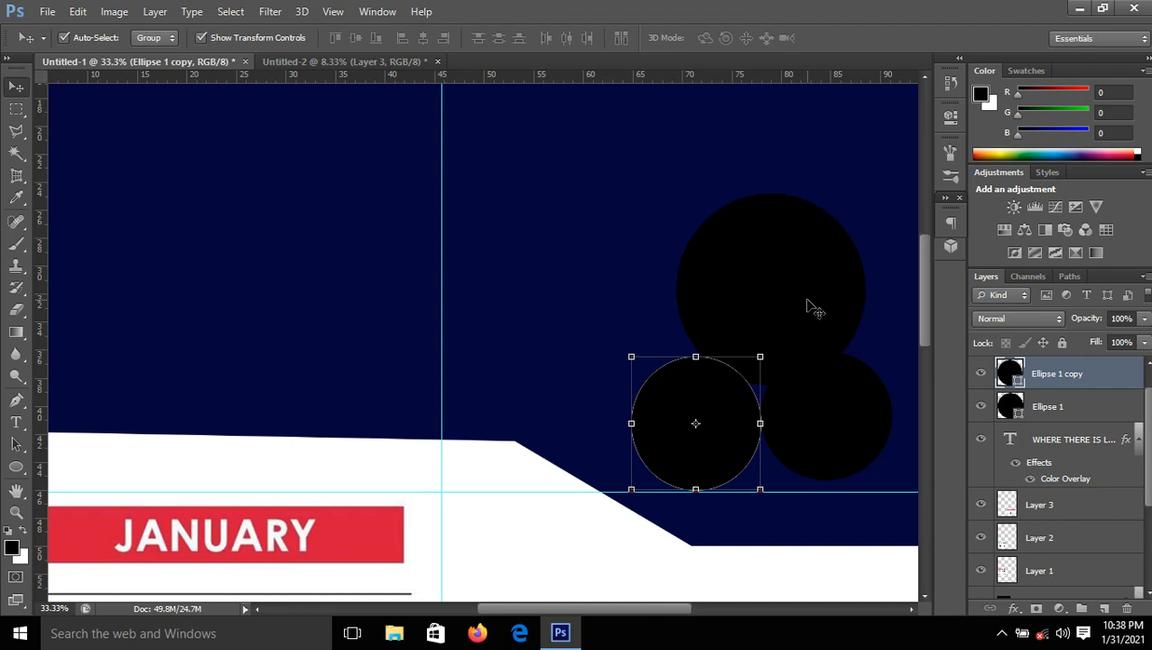
# Select the large upper circle.
pyautogui.click(808, 308)
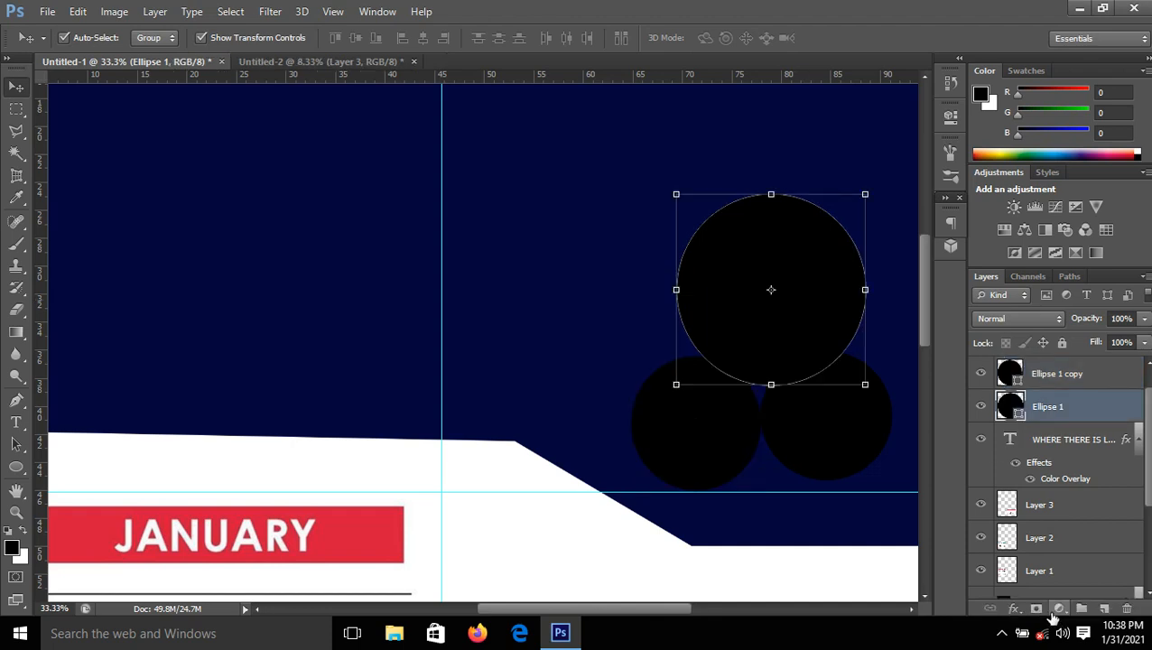
pyautogui.hotkey('ctrl', '-')
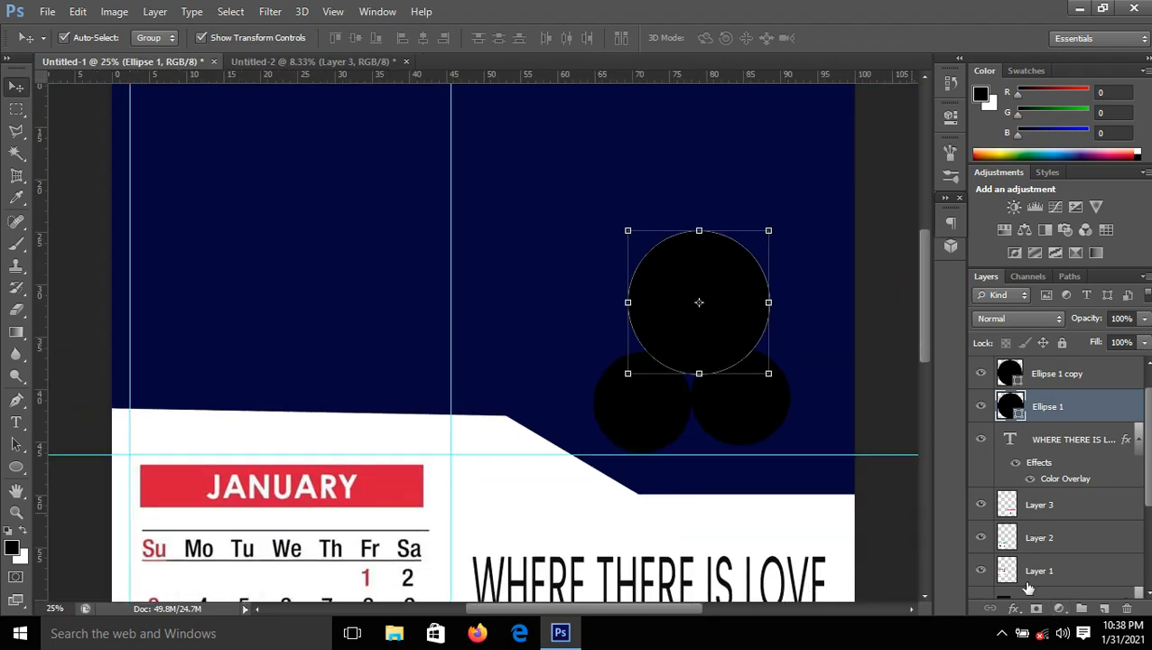
# Apply a Color Overlay in pure red (ff0000) at 100% opacity to the large upper circle.
pyautogui.click(1013, 609)
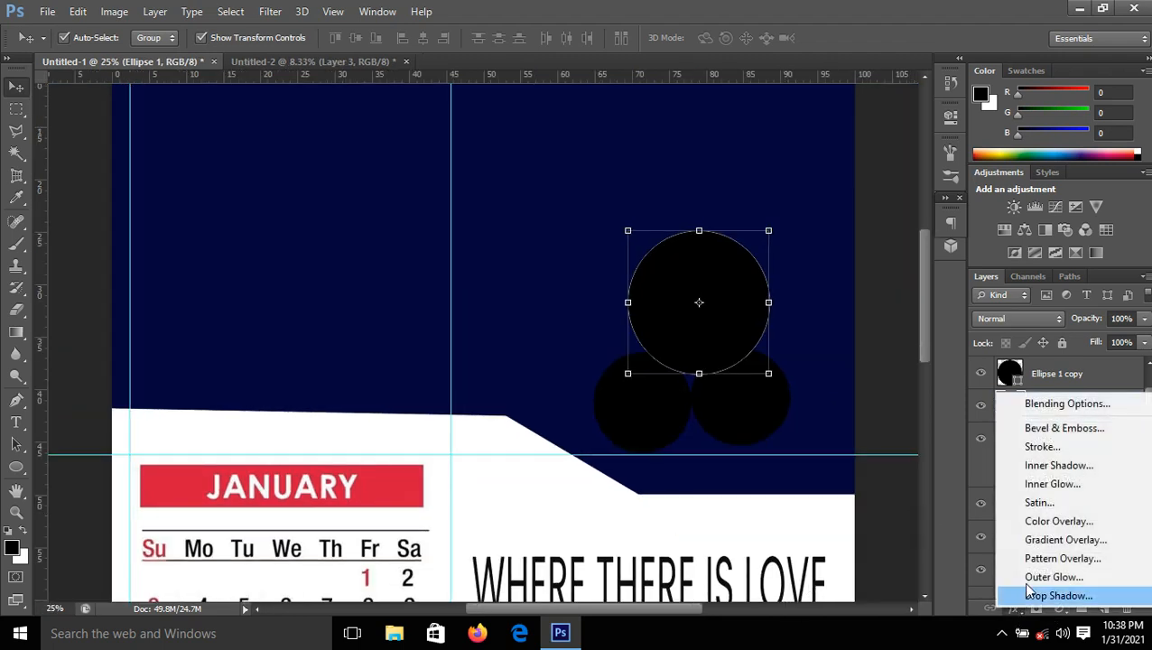
pyautogui.click(1047, 521)
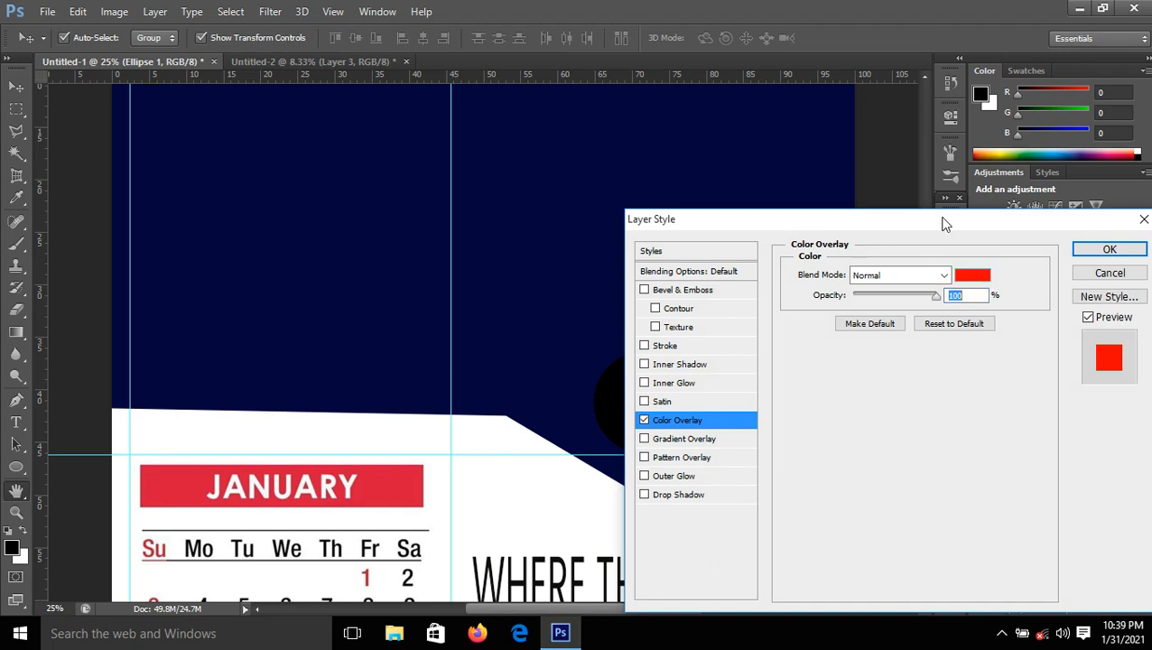
pyautogui.moveTo(945, 224); pyautogui.dragTo(1014, 267)
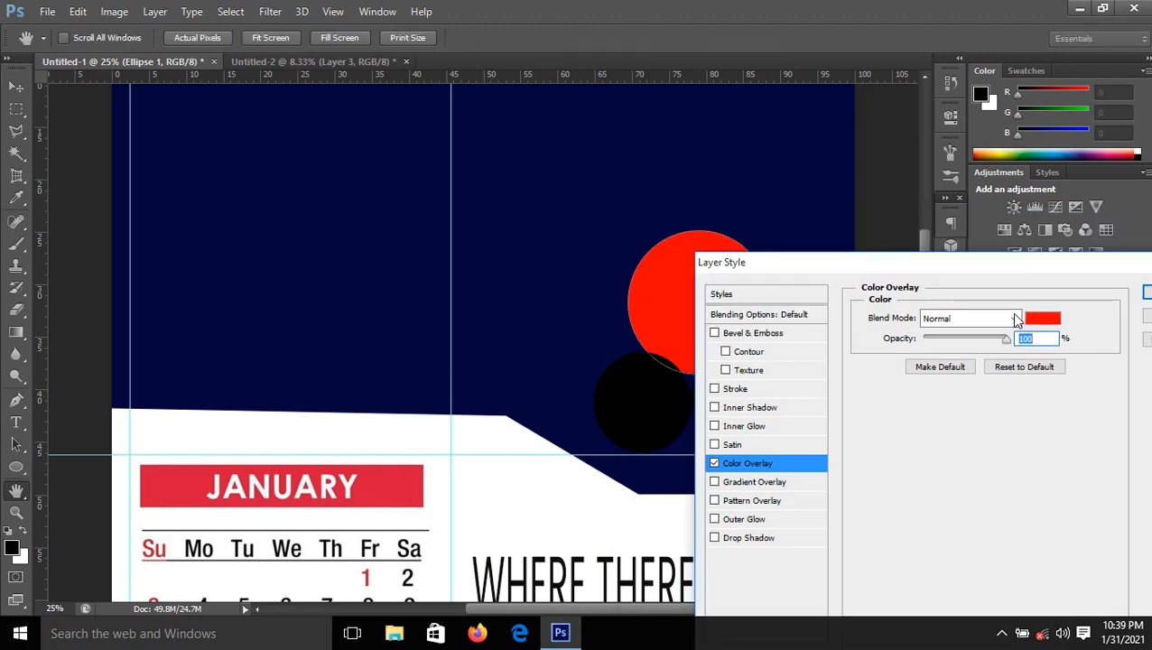
pyautogui.click(1042, 318)
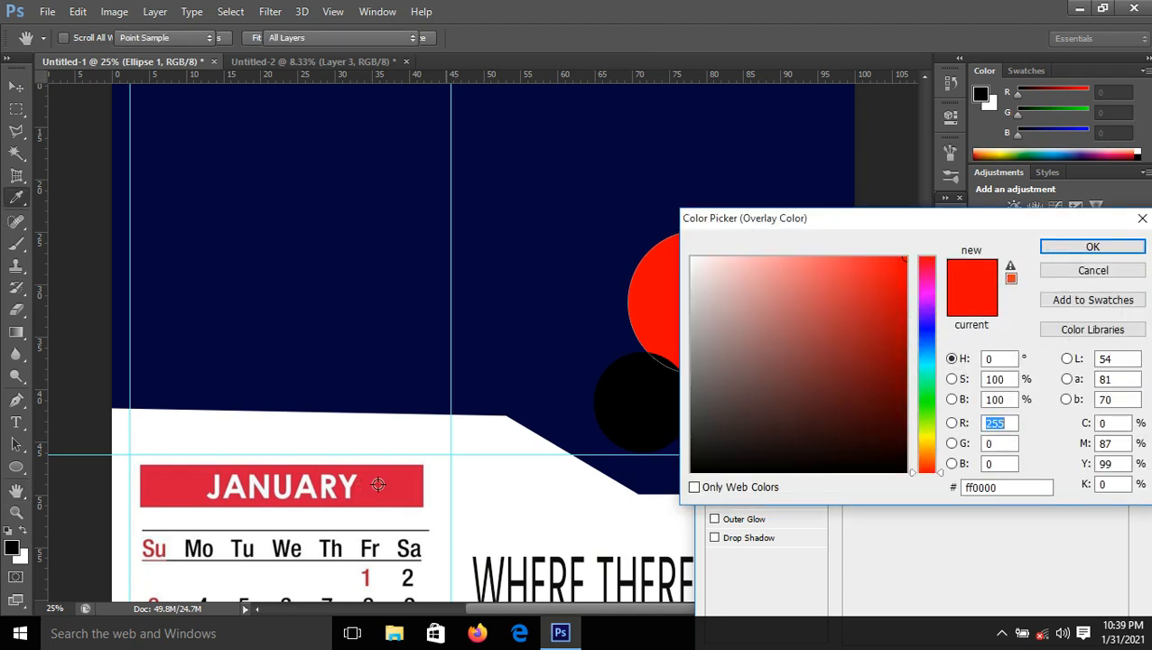
pyautogui.click(377, 485)
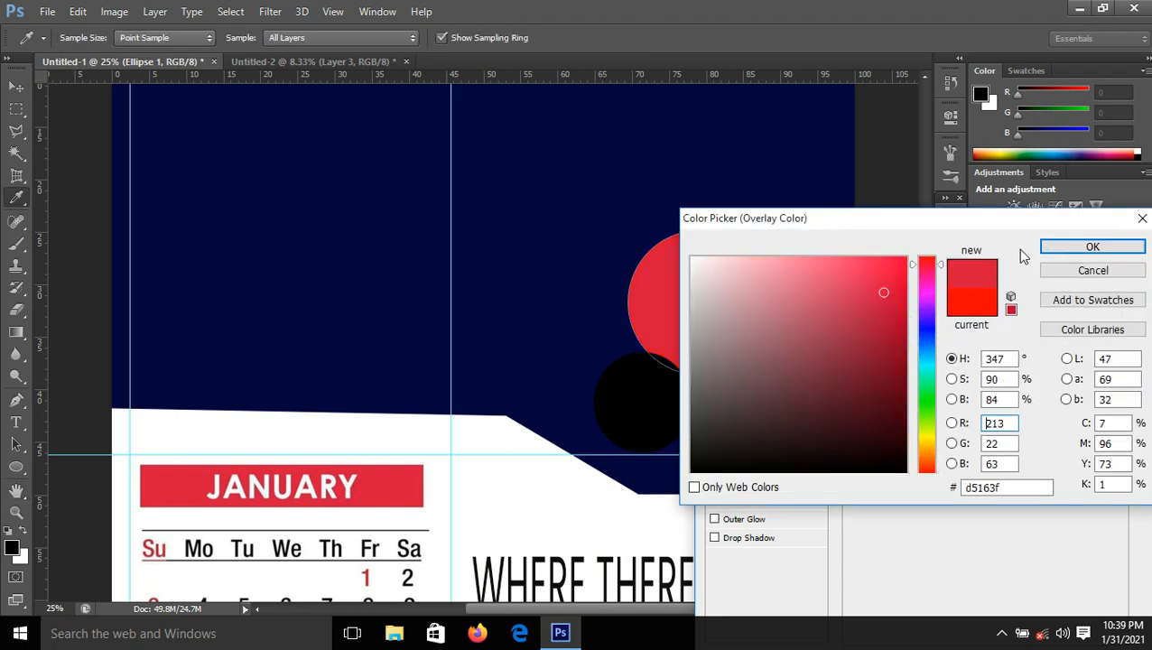
pyautogui.click(1088, 270)
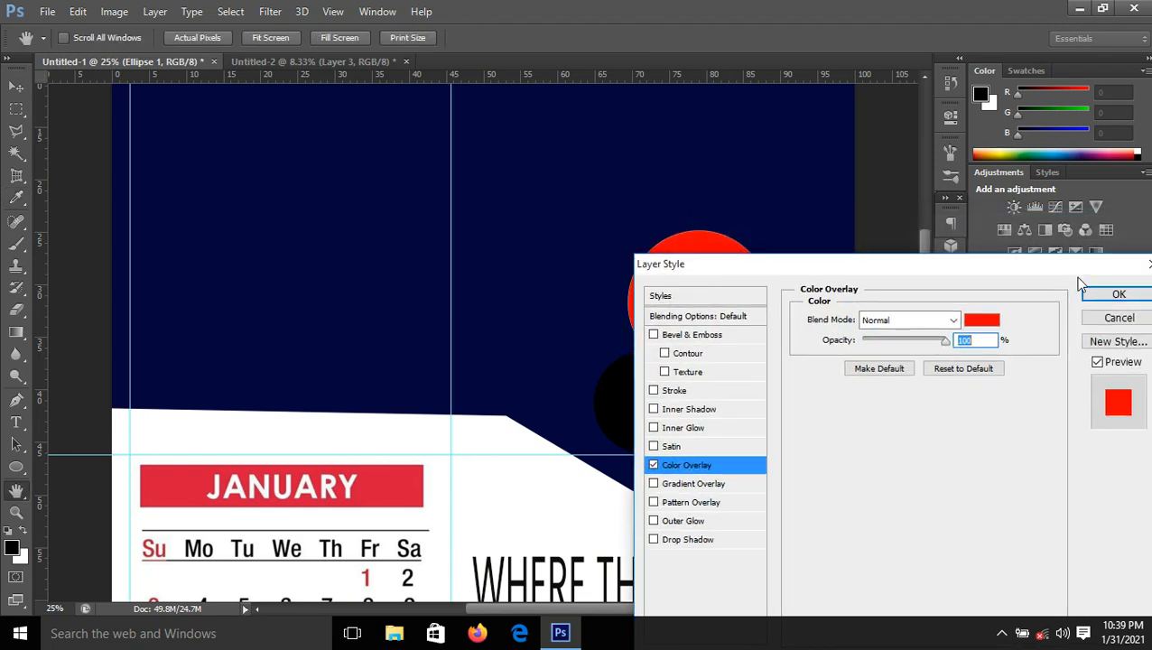
pyautogui.click(1103, 294)
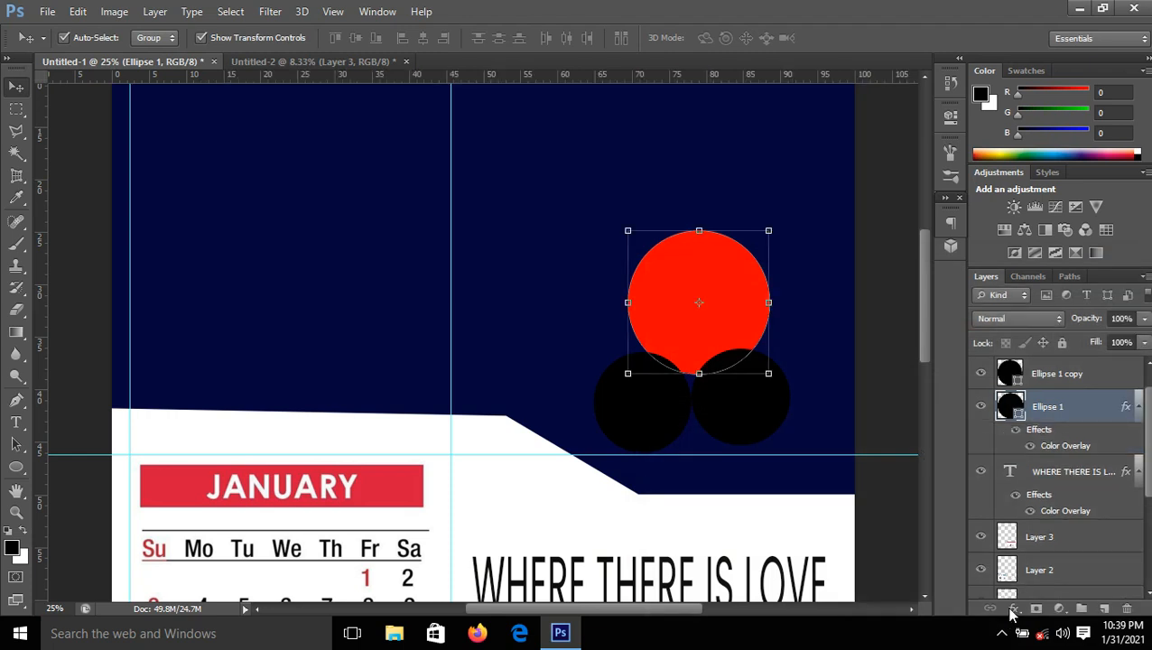
# Add a 10 px outside Stroke to the large red circle, using the red d5163f sampled from the JANUARY banner.
pyautogui.click(1012, 609)
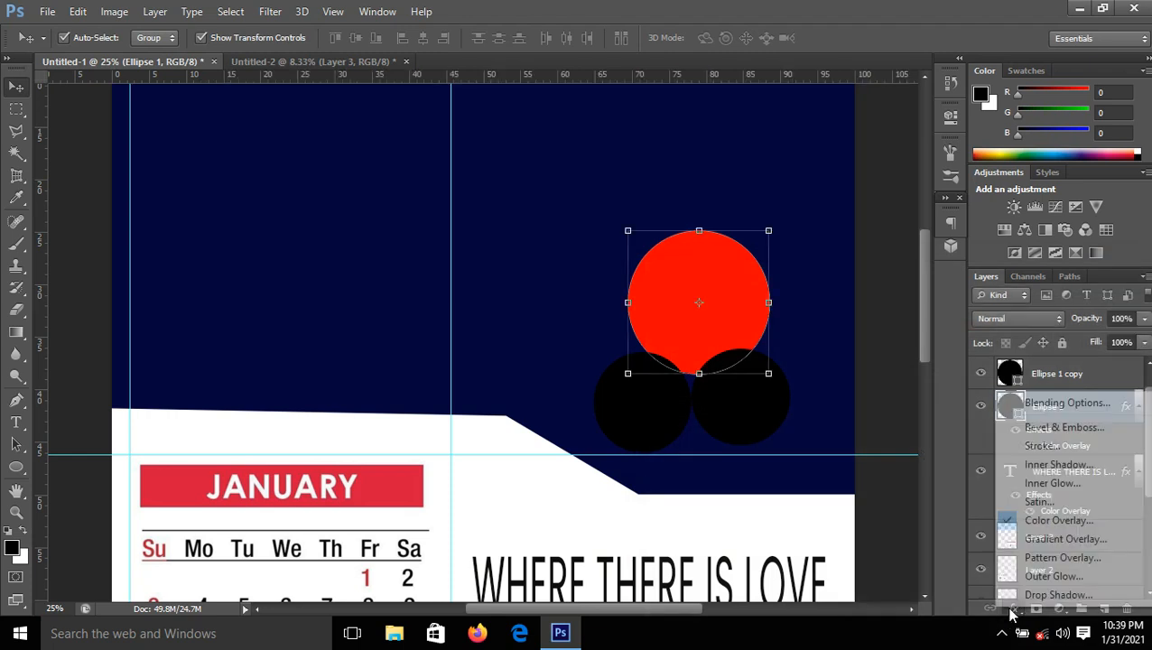
pyautogui.click(1061, 447)
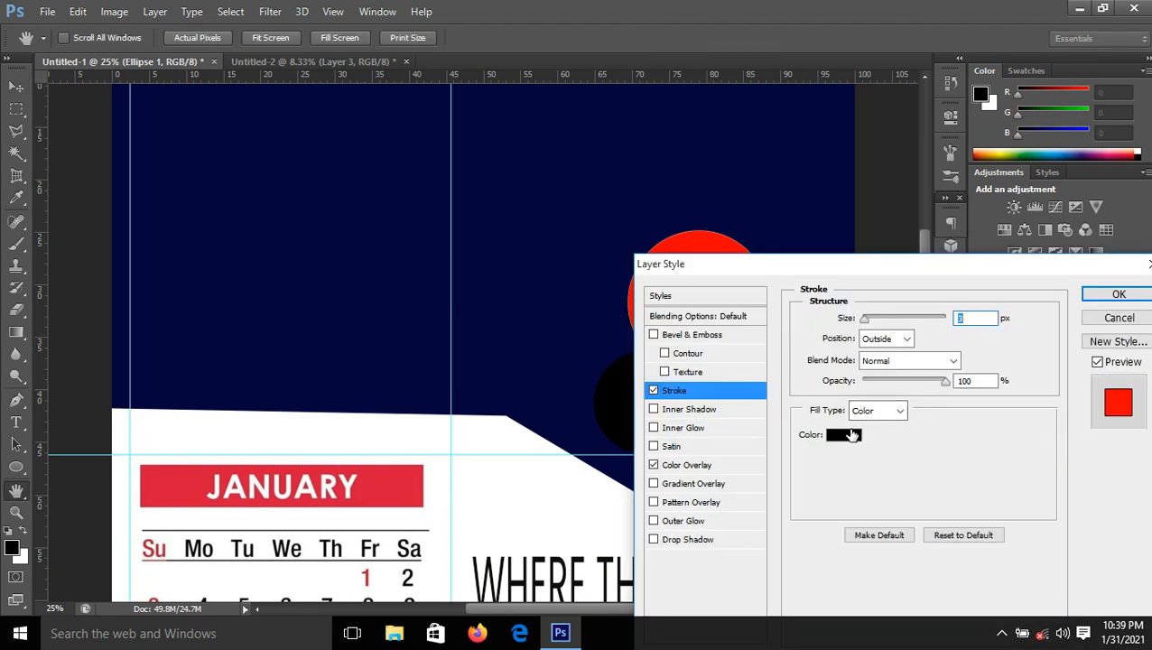
pyautogui.click(846, 434)
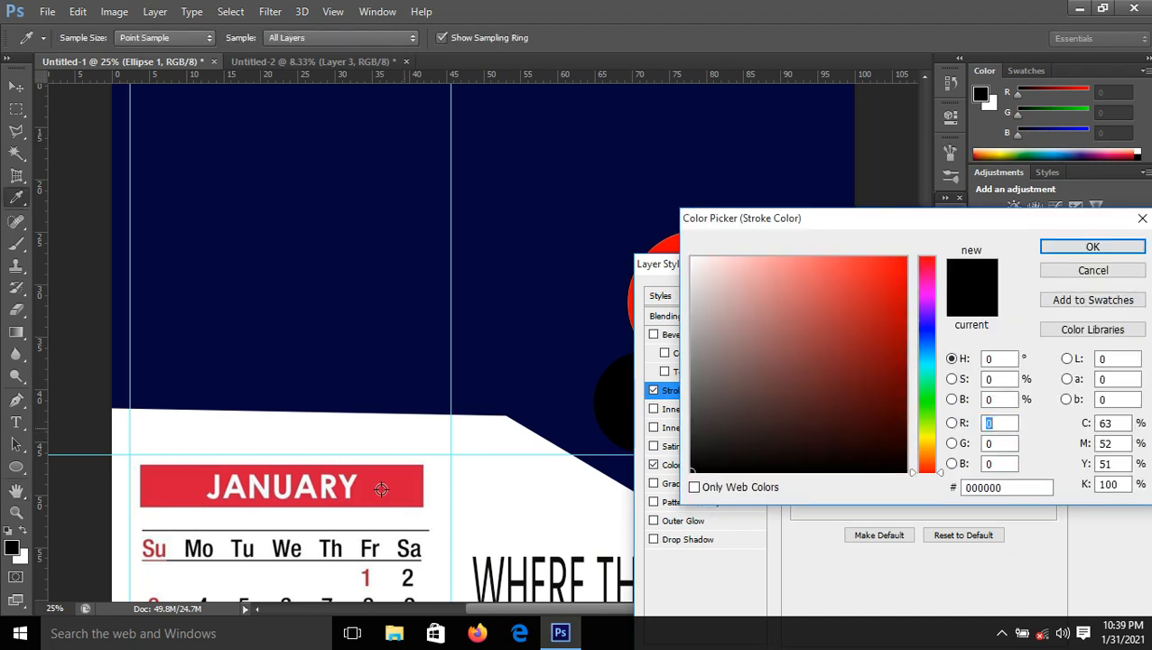
pyautogui.click(379, 487)
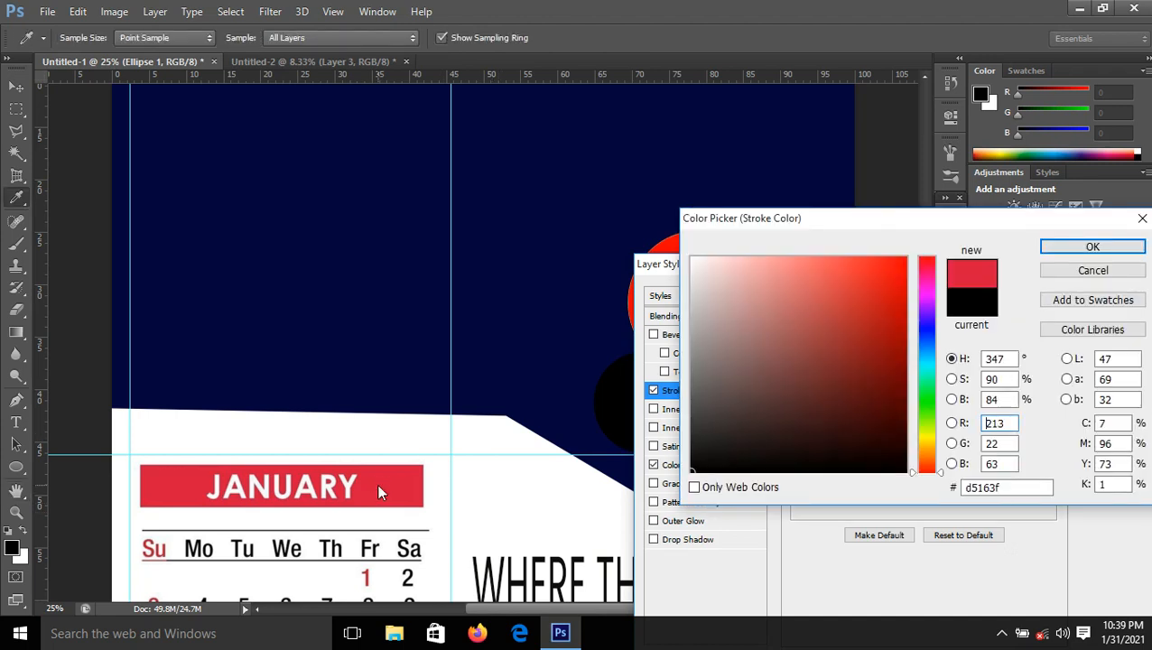
pyautogui.click(1086, 248)
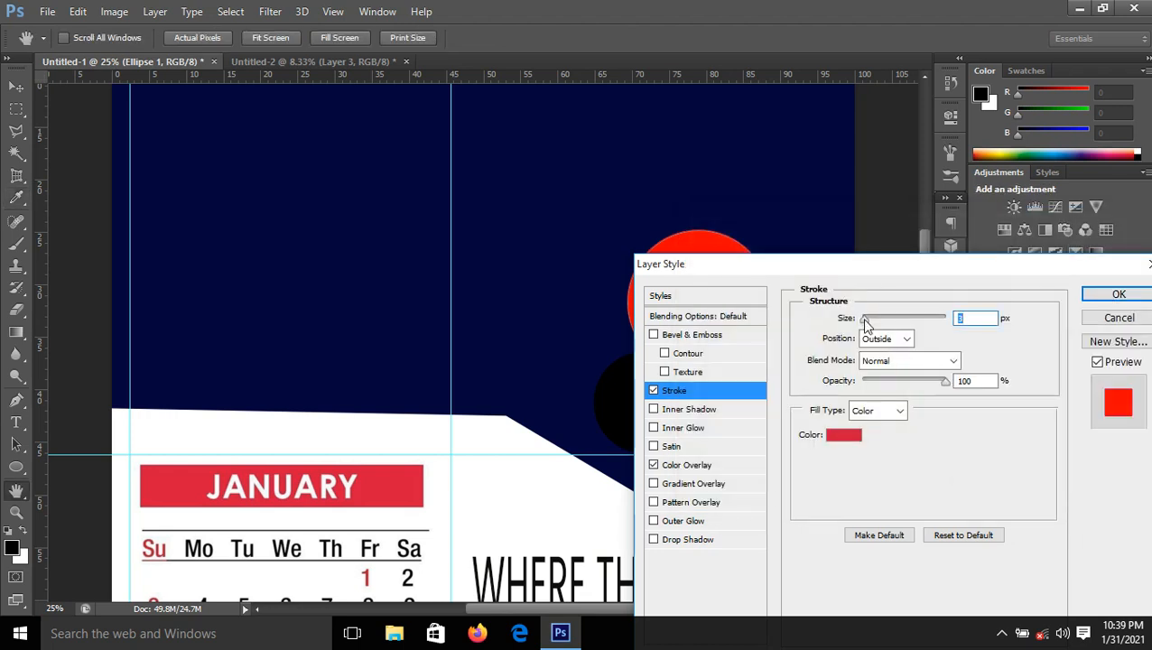
pyautogui.moveTo(865, 325); pyautogui.dragTo(871, 327)
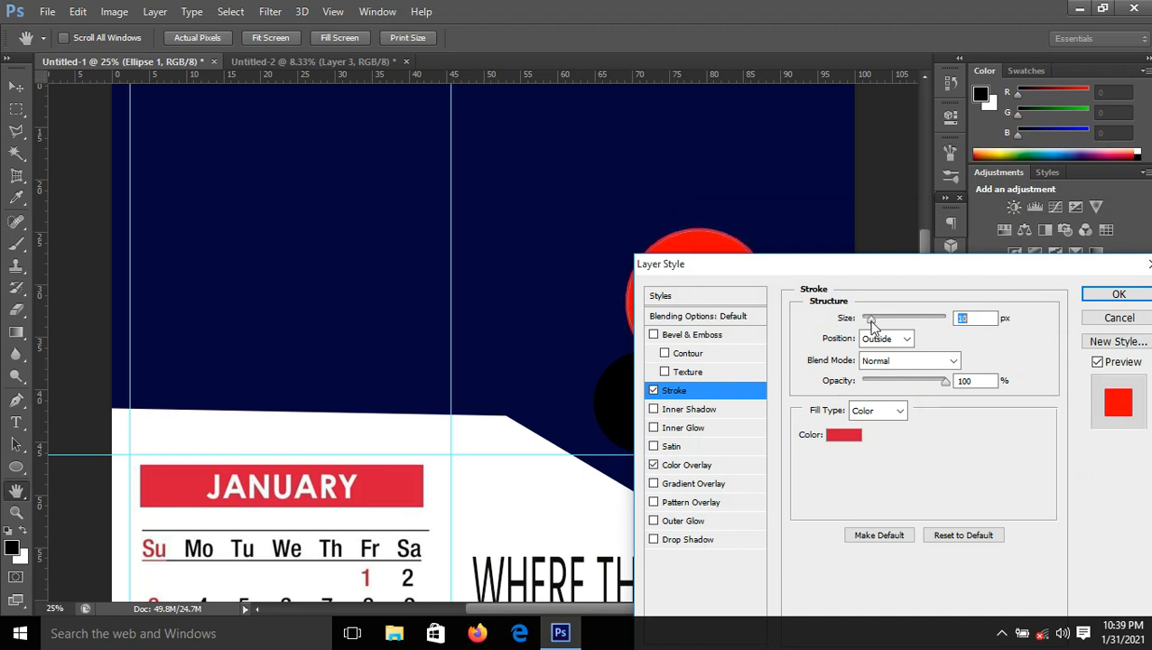
pyautogui.click(1119, 294)
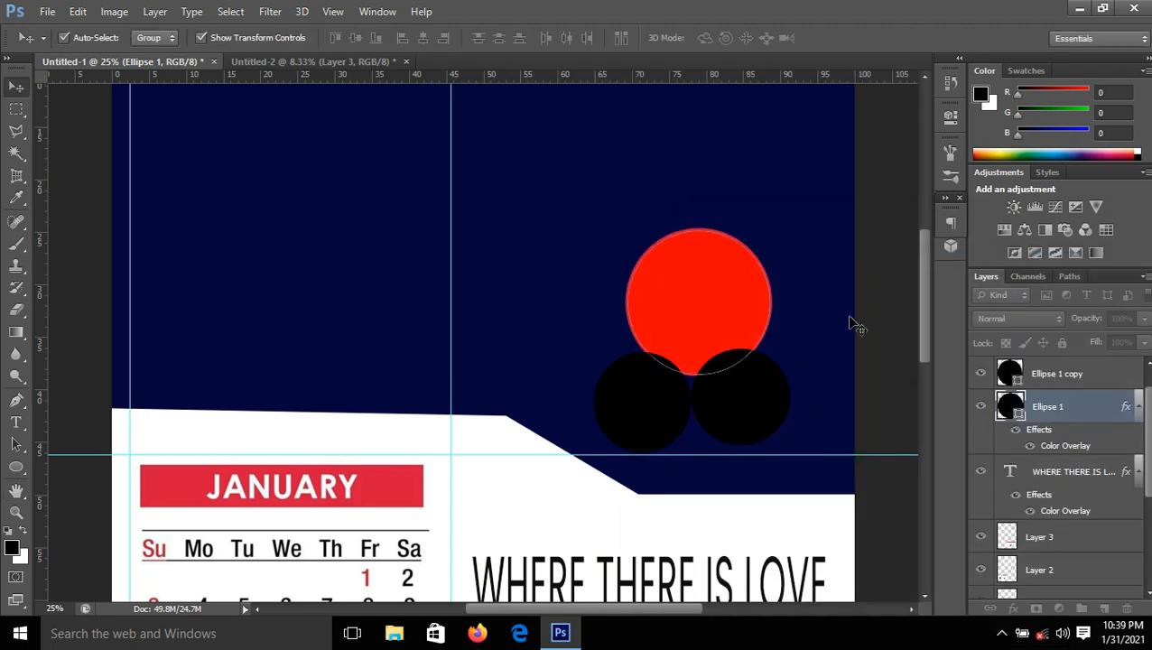
pyautogui.click(655, 290)
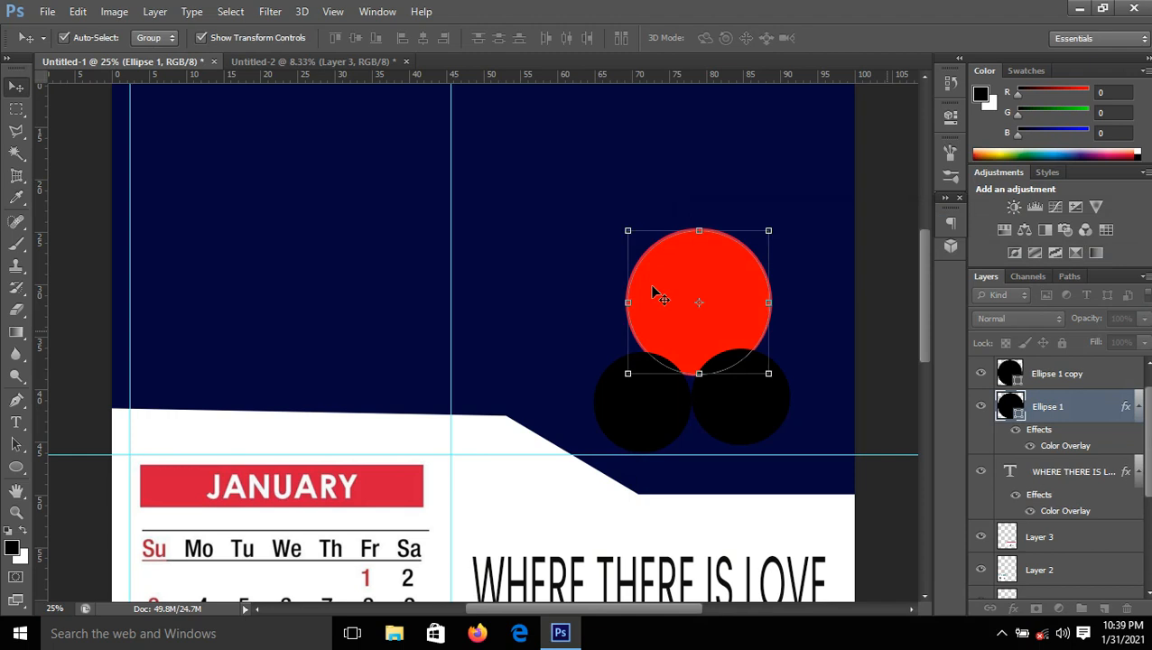
# Add an outside Stroke slightly thicker than the default to the lower-left circle, using the blue 1c88b7 sampled from the FEBRUARY banner.
pyautogui.click(646, 433)
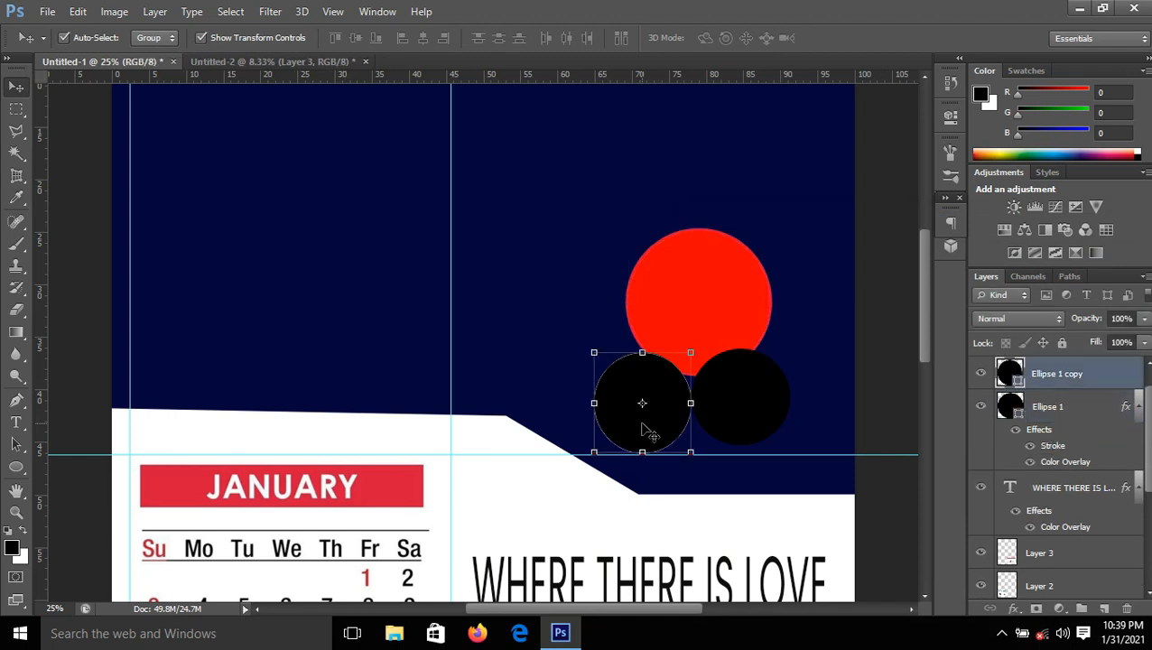
pyautogui.click(1011, 609)
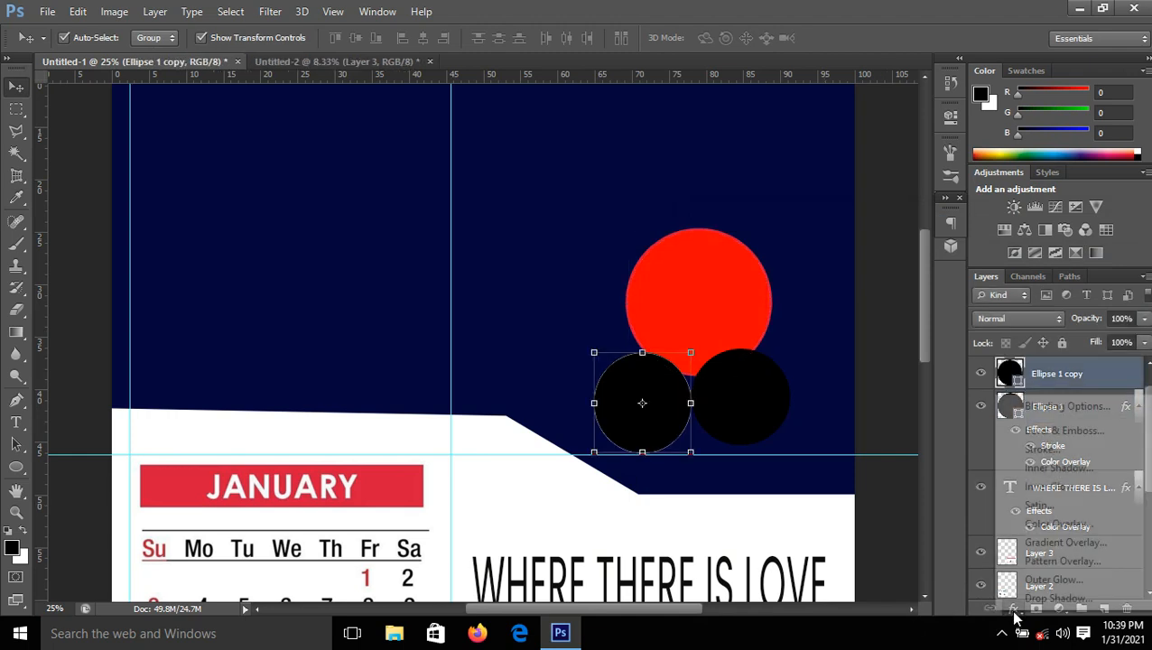
pyautogui.click(1052, 452)
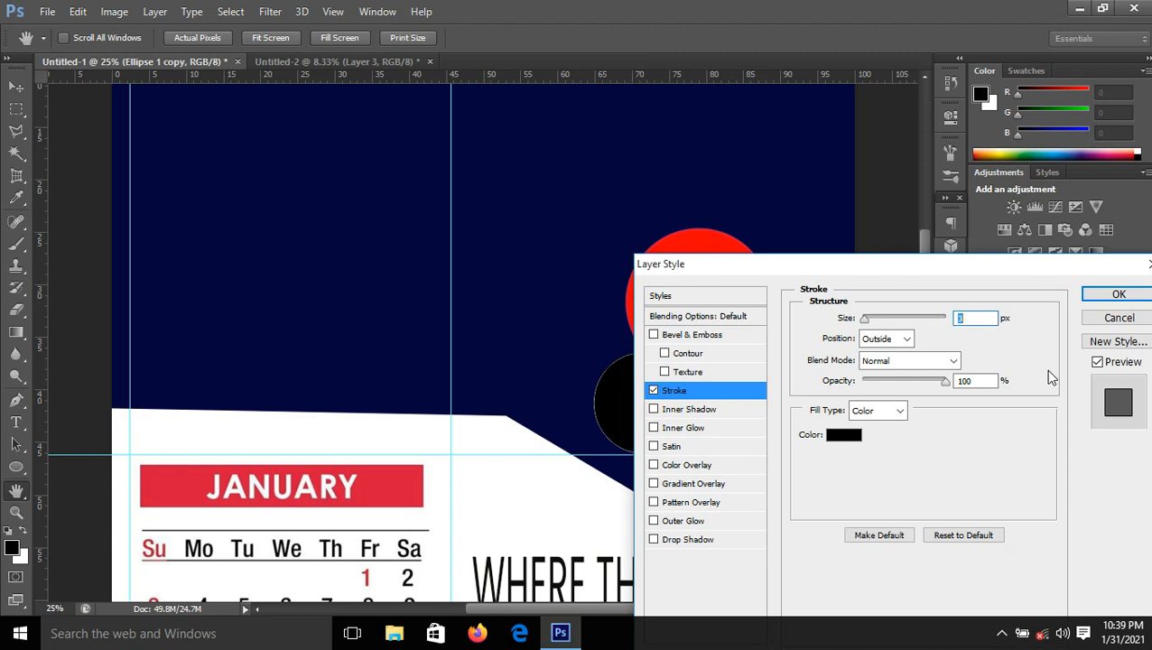
pyautogui.hotkey('ctrl', '-')
pyautogui.hotkey('ctrl', '-')
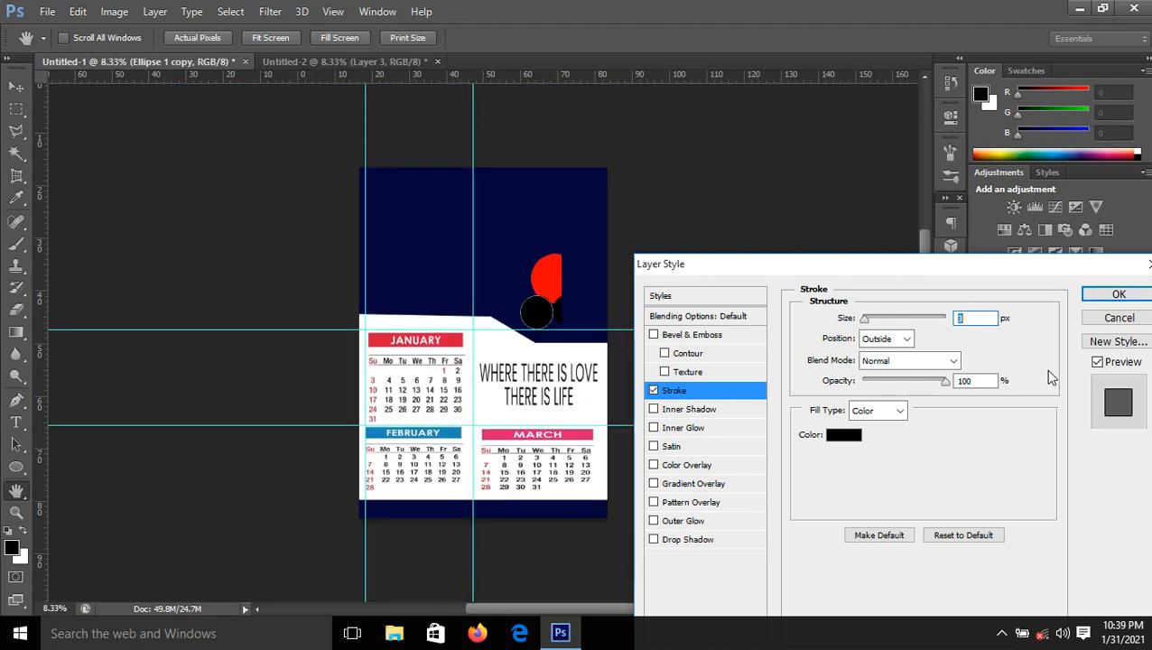
pyautogui.click(843, 435)
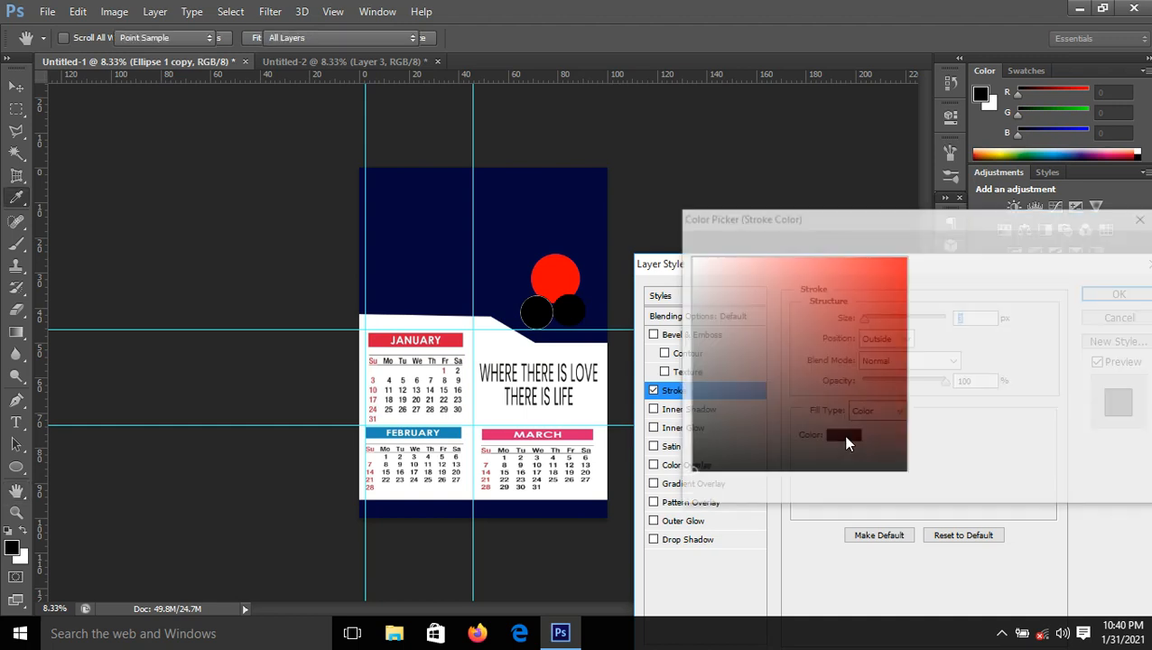
pyautogui.click(449, 432)
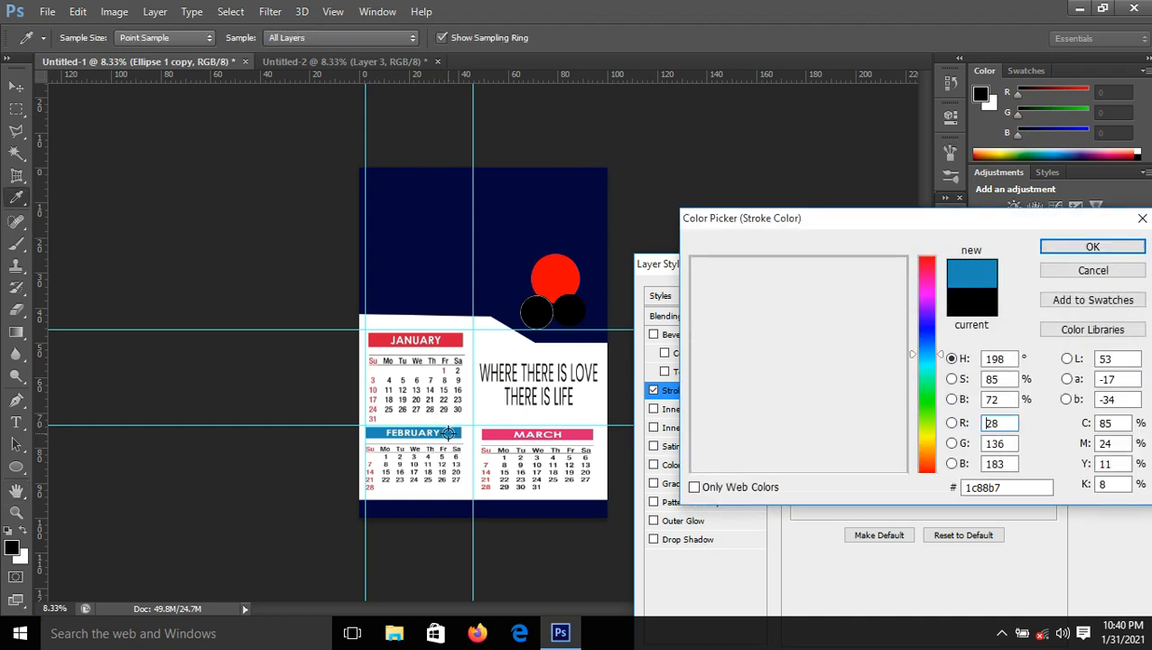
pyautogui.click(1086, 248)
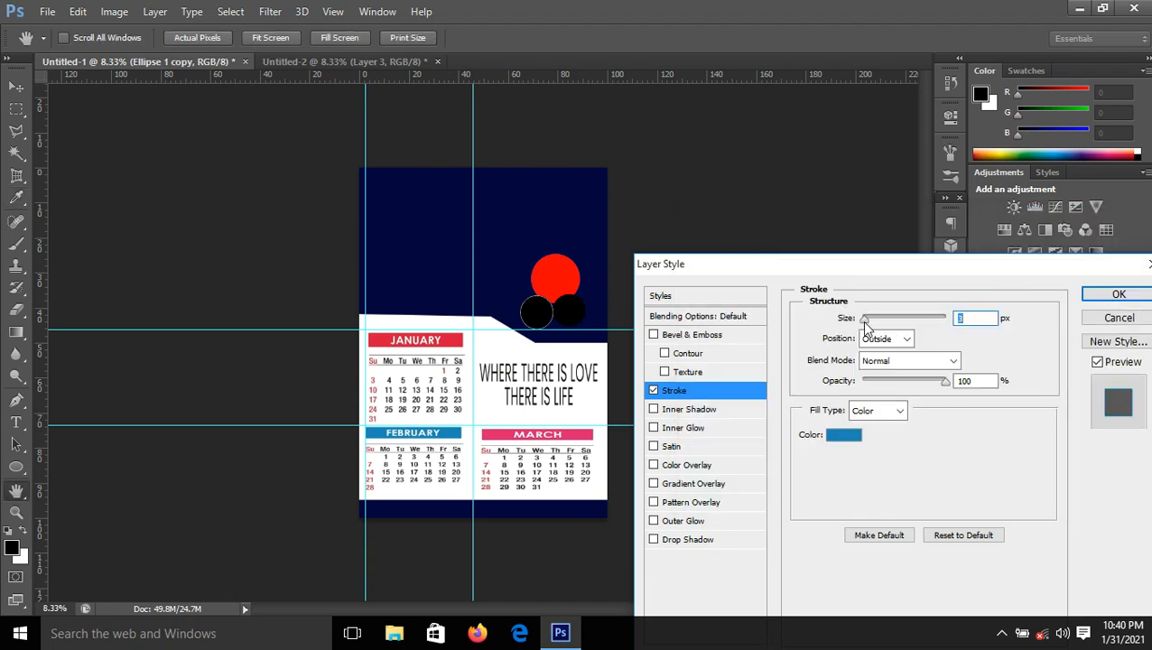
pyautogui.moveTo(864, 323); pyautogui.dragTo(869, 322)
pyautogui.click(1119, 298)
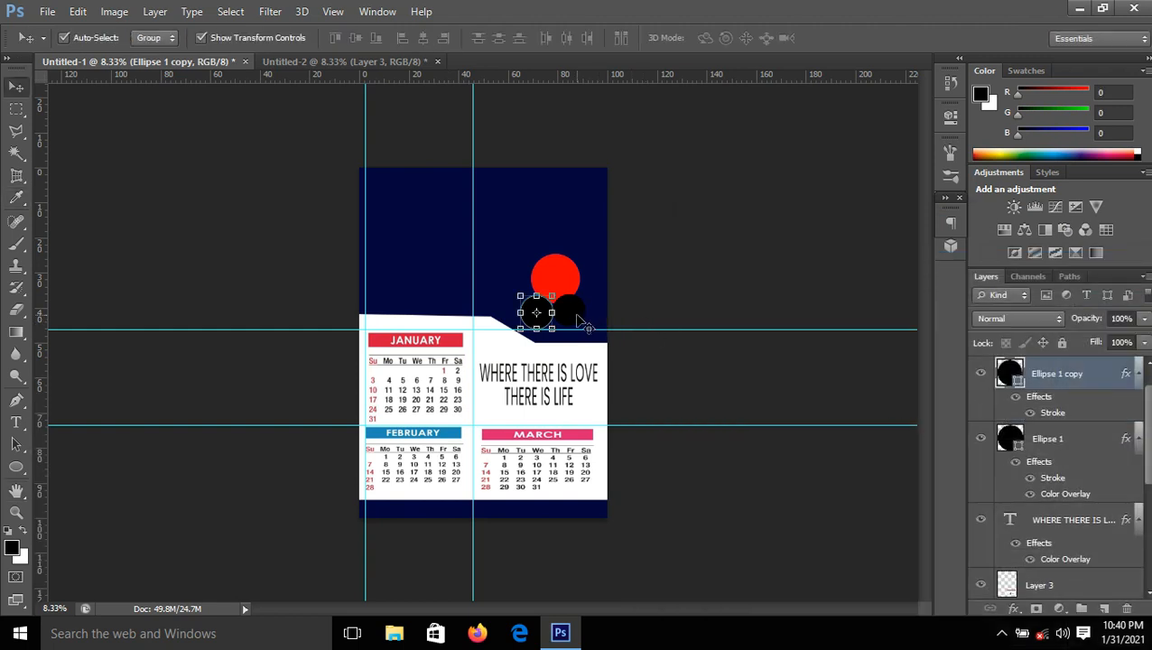
# Add an outside Stroke slightly thicker than the default to the lower-right circle, using the pink dc2172 sampled from the MARCH banner.
pyautogui.moveTo(579, 327); pyautogui.dragTo(581, 325)
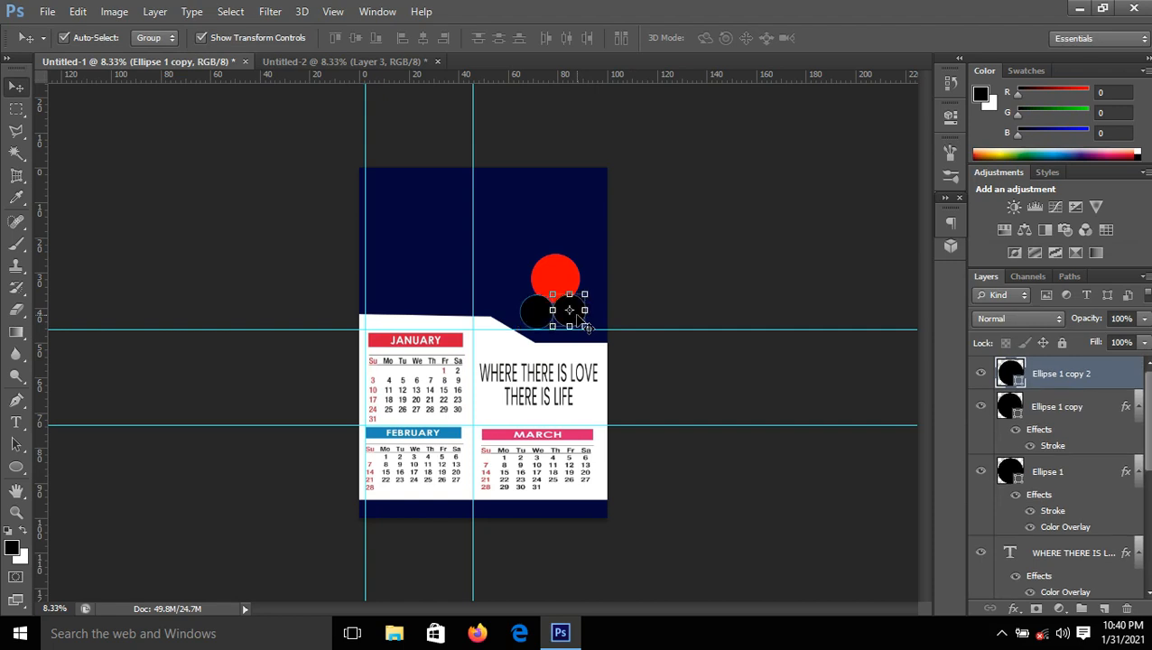
pyautogui.click(1015, 607)
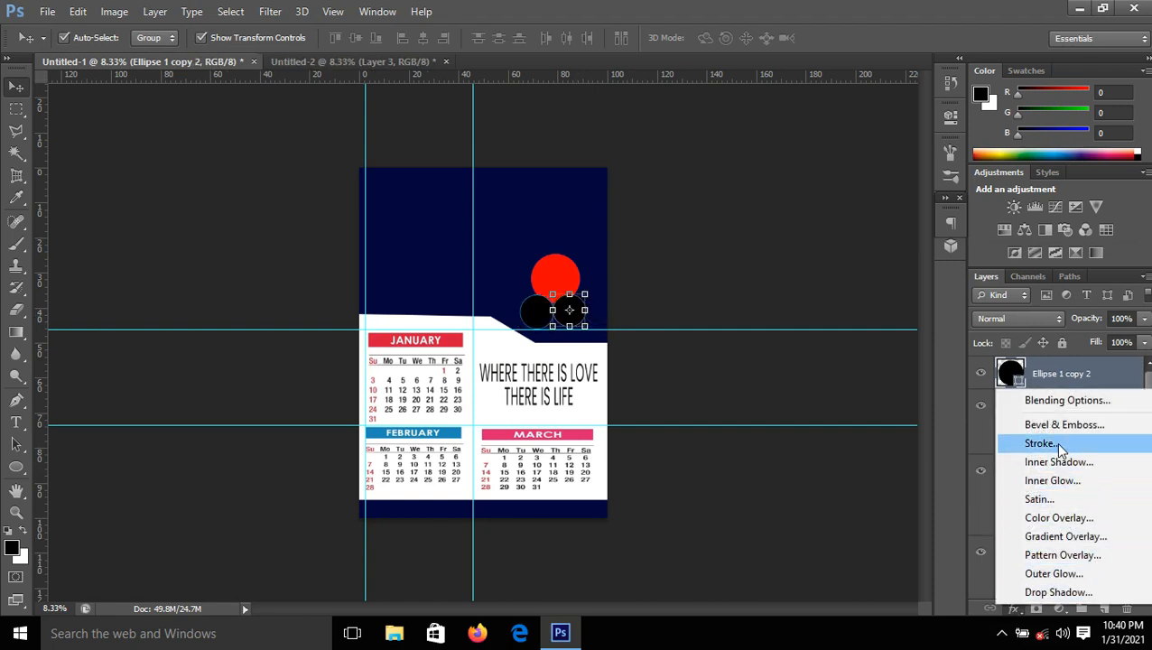
pyautogui.click(1052, 444)
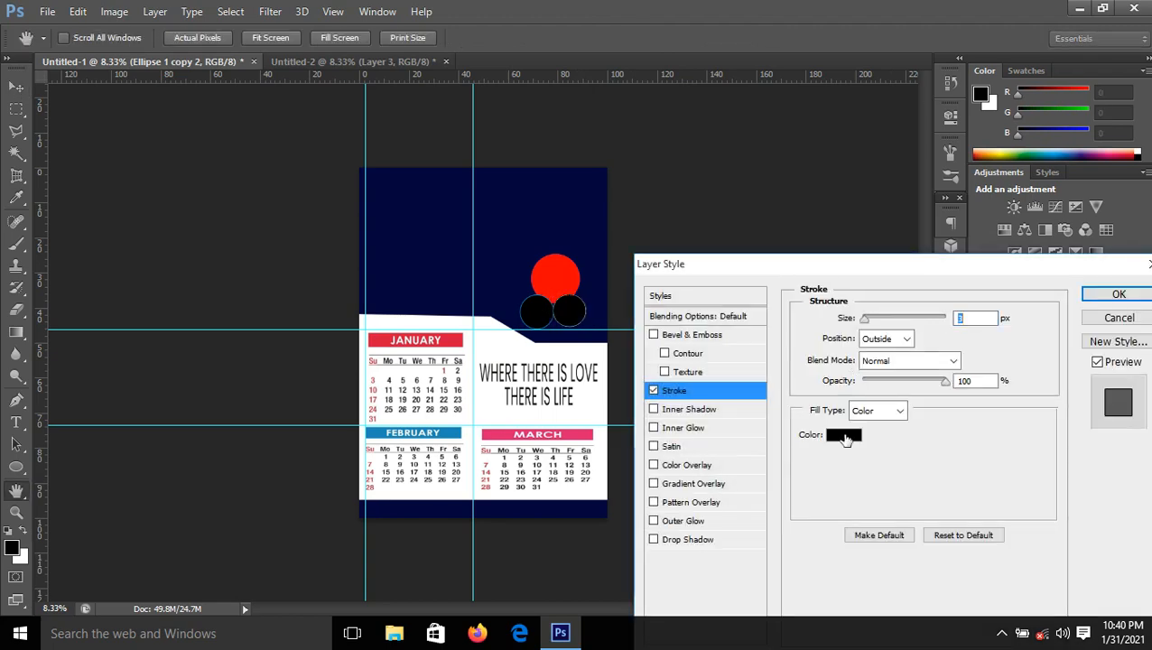
pyautogui.click(844, 436)
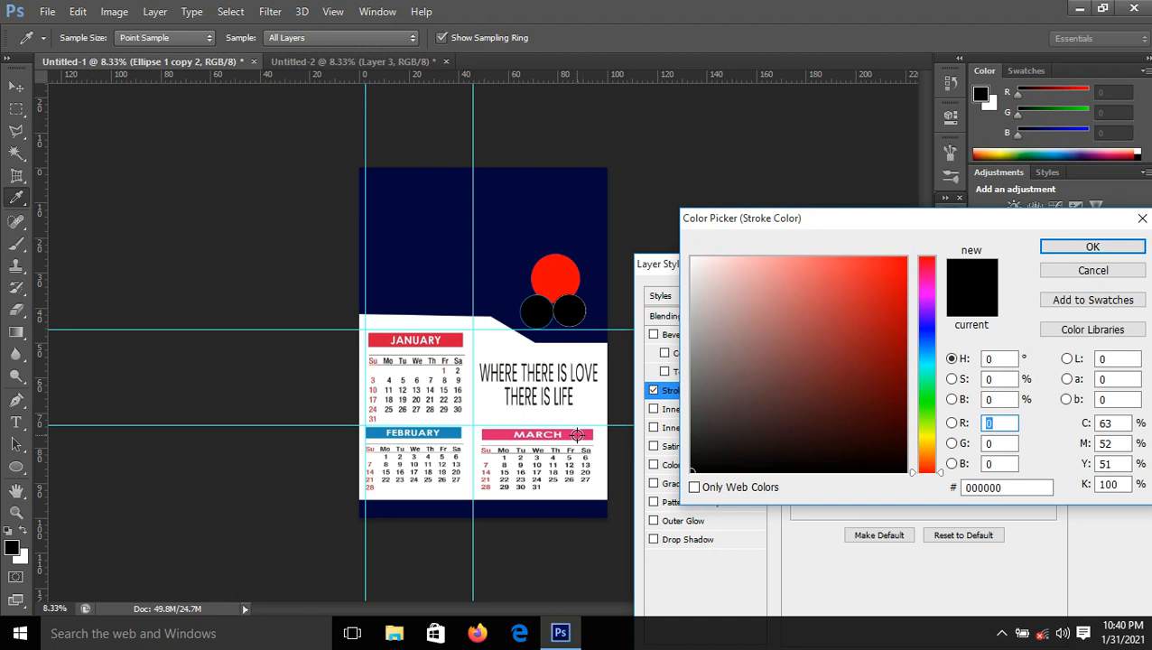
pyautogui.click(577, 434)
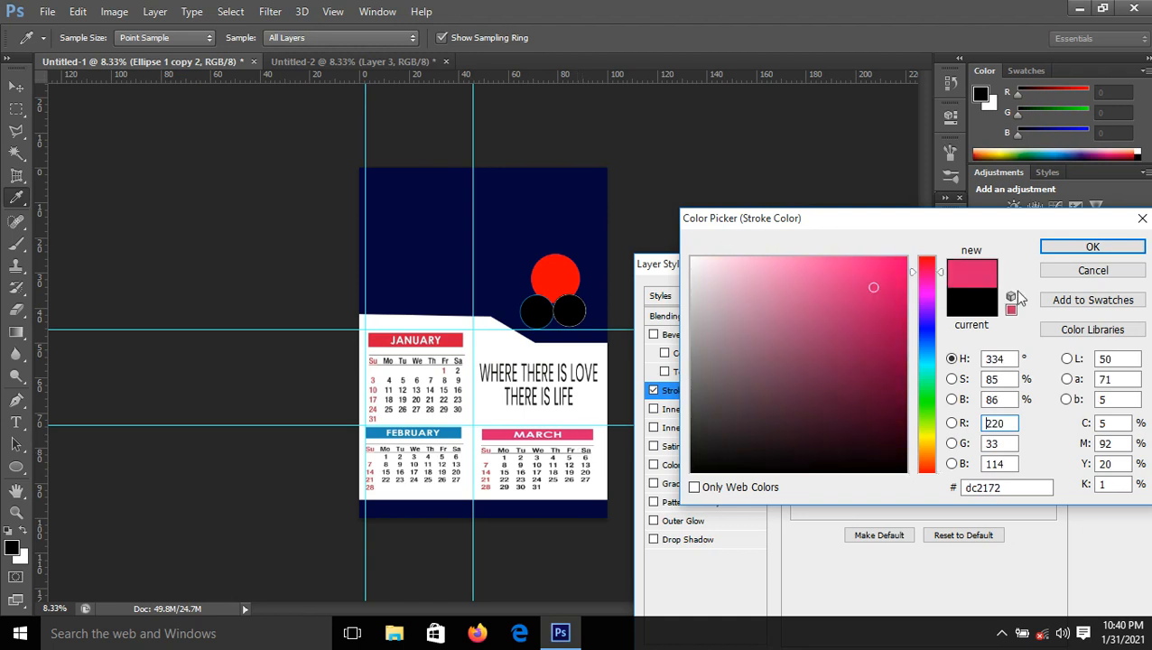
pyautogui.click(1086, 247)
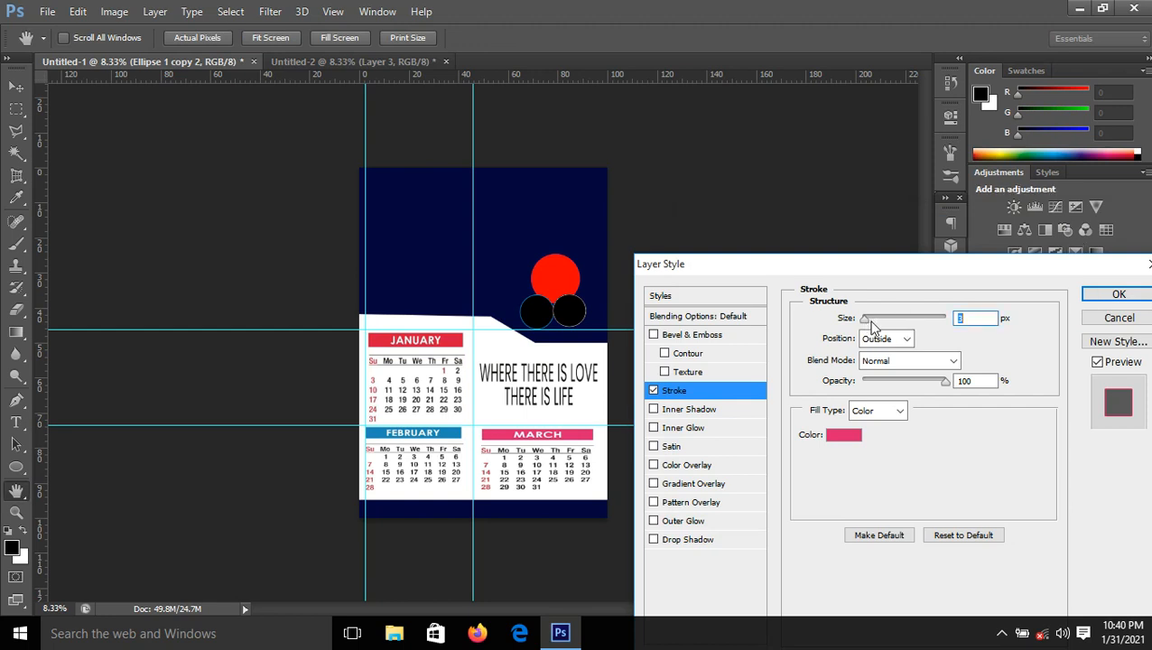
pyautogui.moveTo(864, 319); pyautogui.dragTo(872, 326)
pyautogui.click(1118, 294)
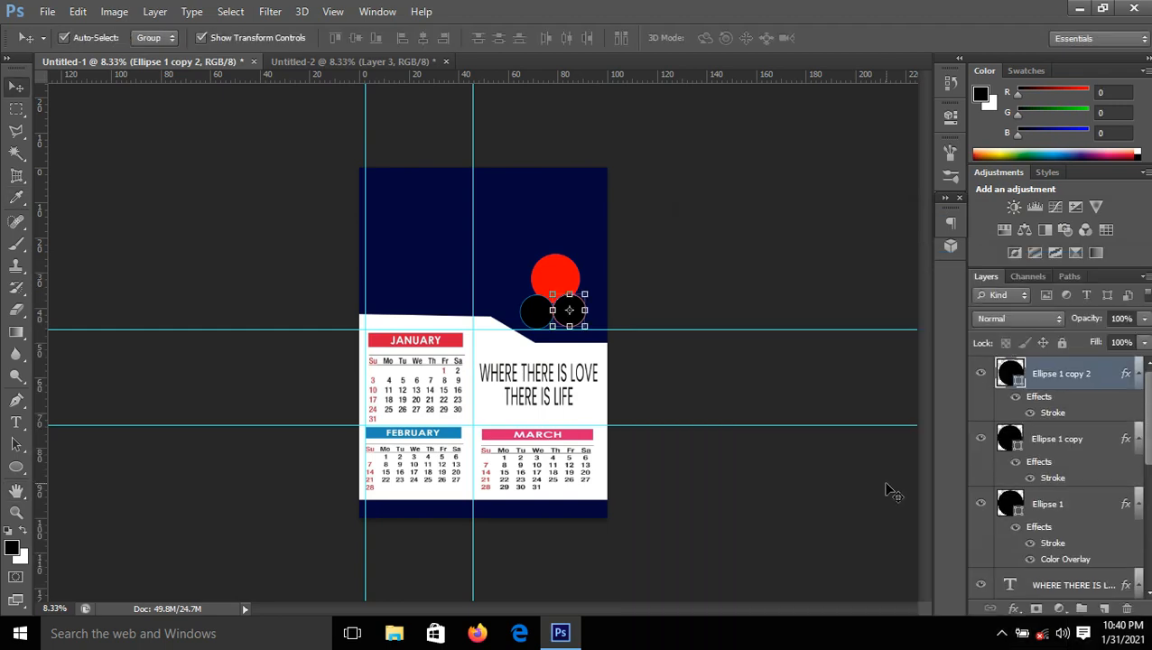
# Nudge the pink-outlined circle about 20 px to the right and slightly down, separating it from the blue-outlined circle.
pyautogui.hotkey('ctrl', '+')
pyautogui.hotkey('ctrl', '+')
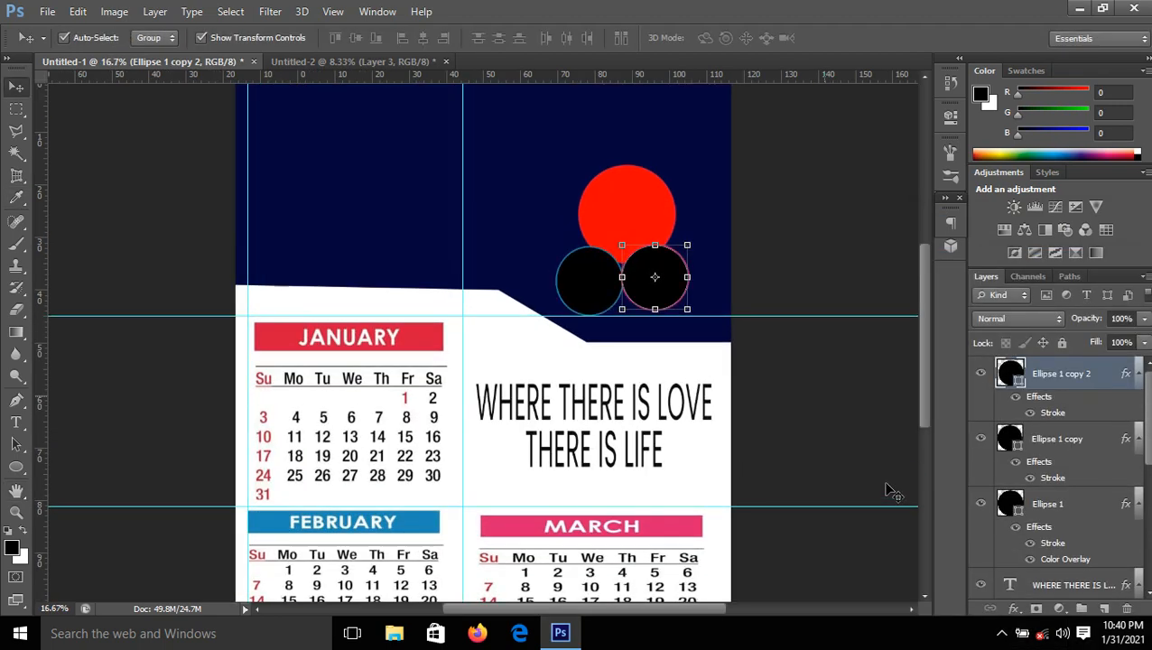
pyautogui.click(787, 254)
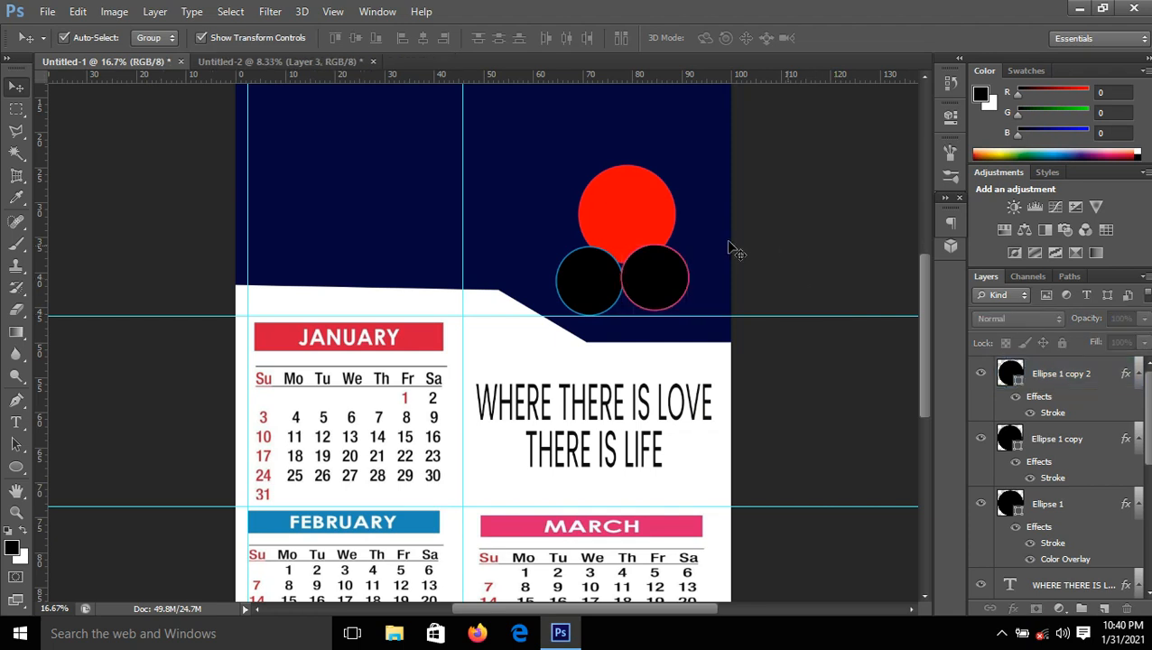
pyautogui.click(661, 275)
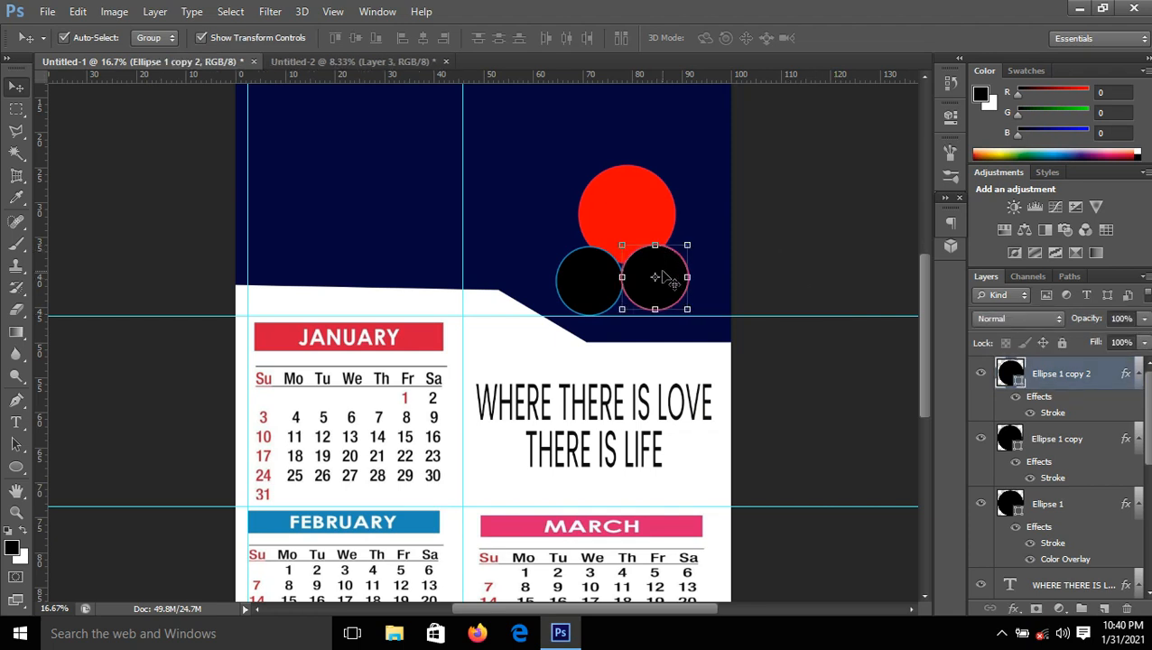
pyautogui.hotkey('shift', 'Right')
pyautogui.hotkey('shift', 'Right')
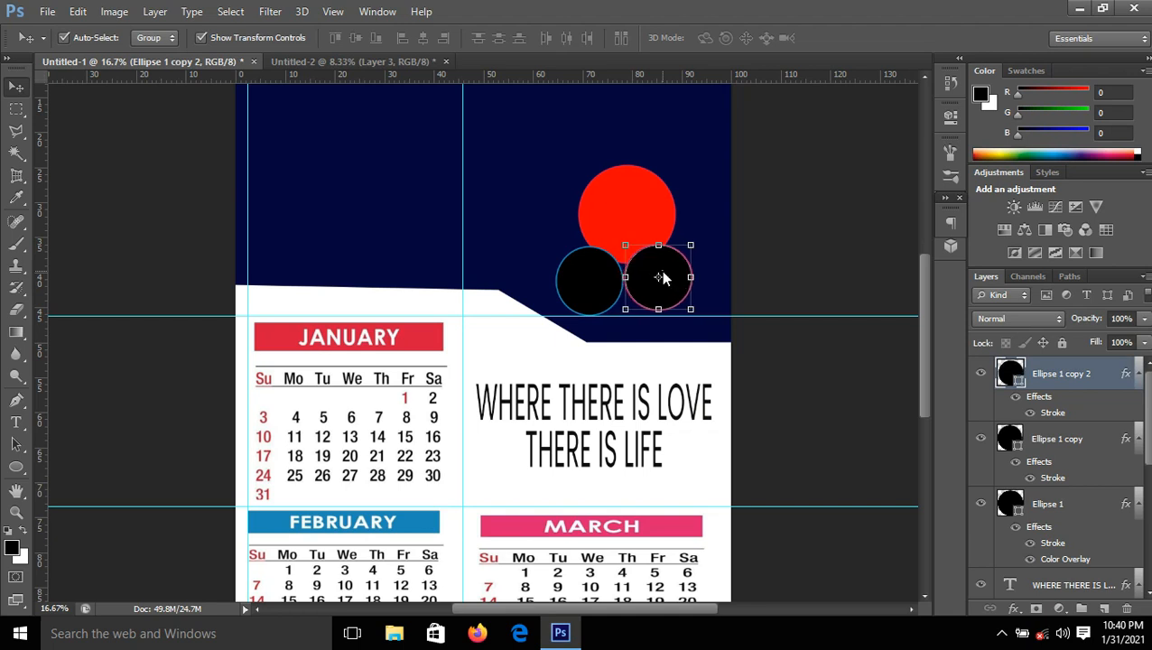
pyautogui.press('Down')
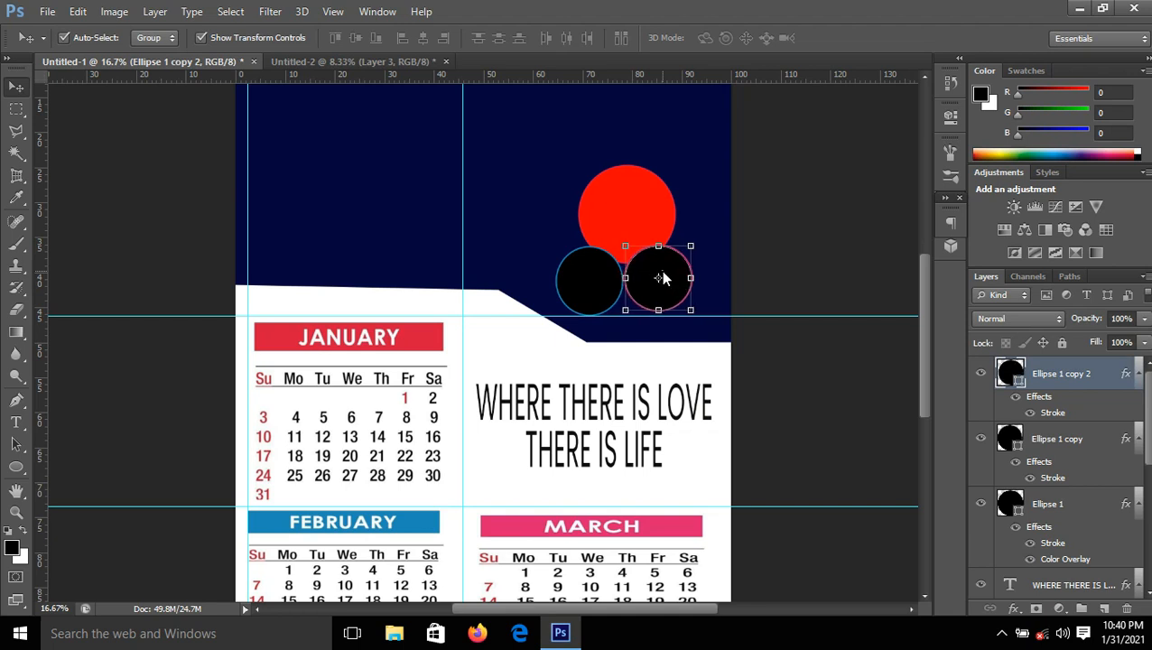
# Place the bride portrait cd2ddf8c39d20f7e47fd229010a6d28d from the Resource folder directly above the large red circle's layer.
pyautogui.click(761, 250)
pyautogui.click(641, 228)
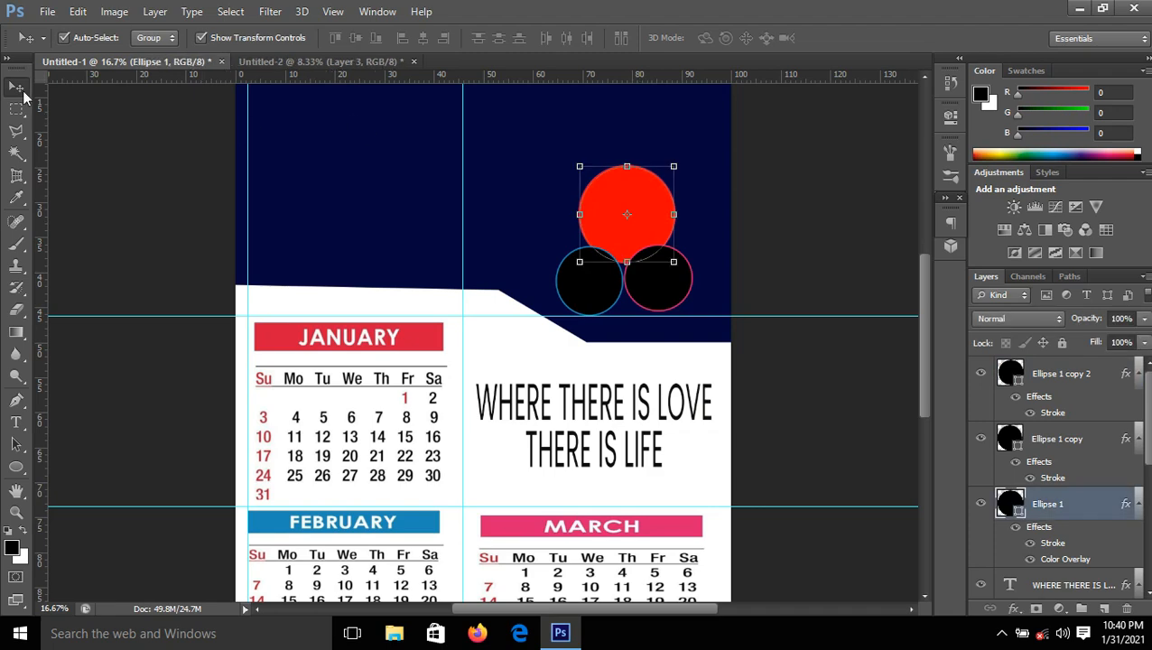
pyautogui.click(52, 11)
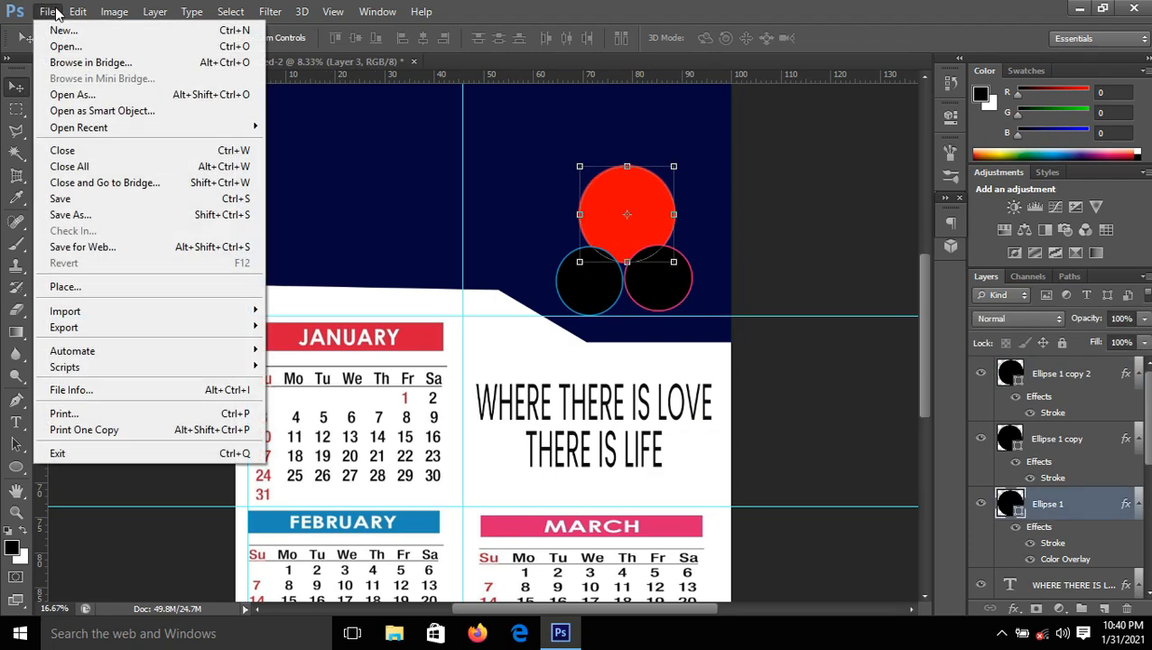
pyautogui.click(60, 287)
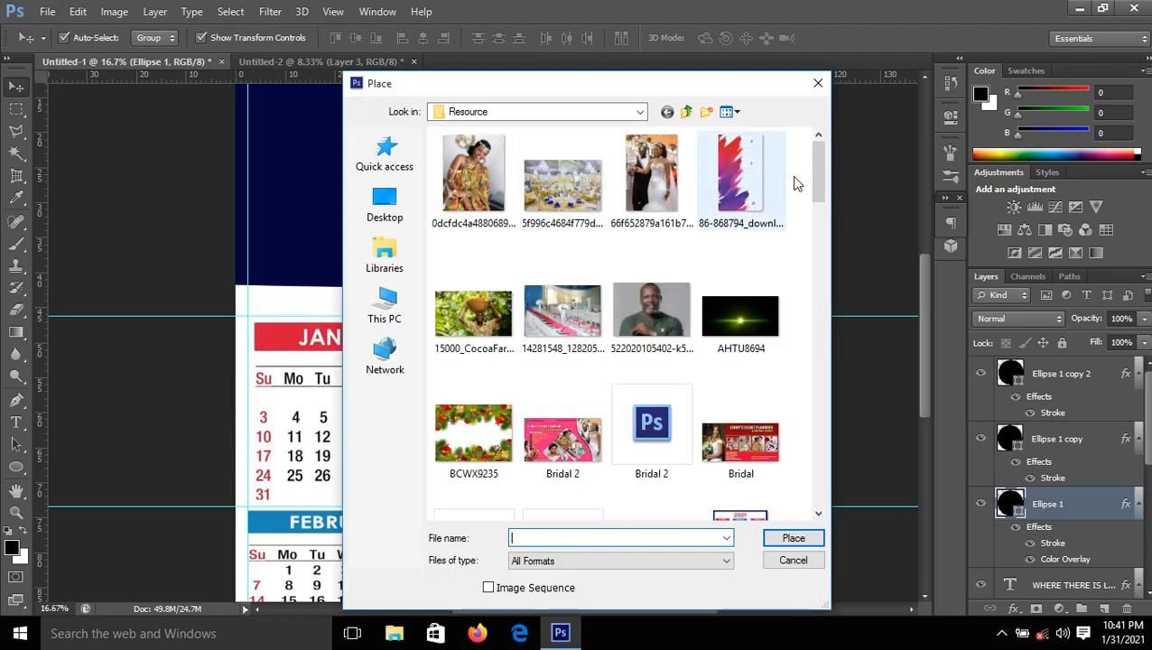
pyautogui.scroll(-5, 818, 190)
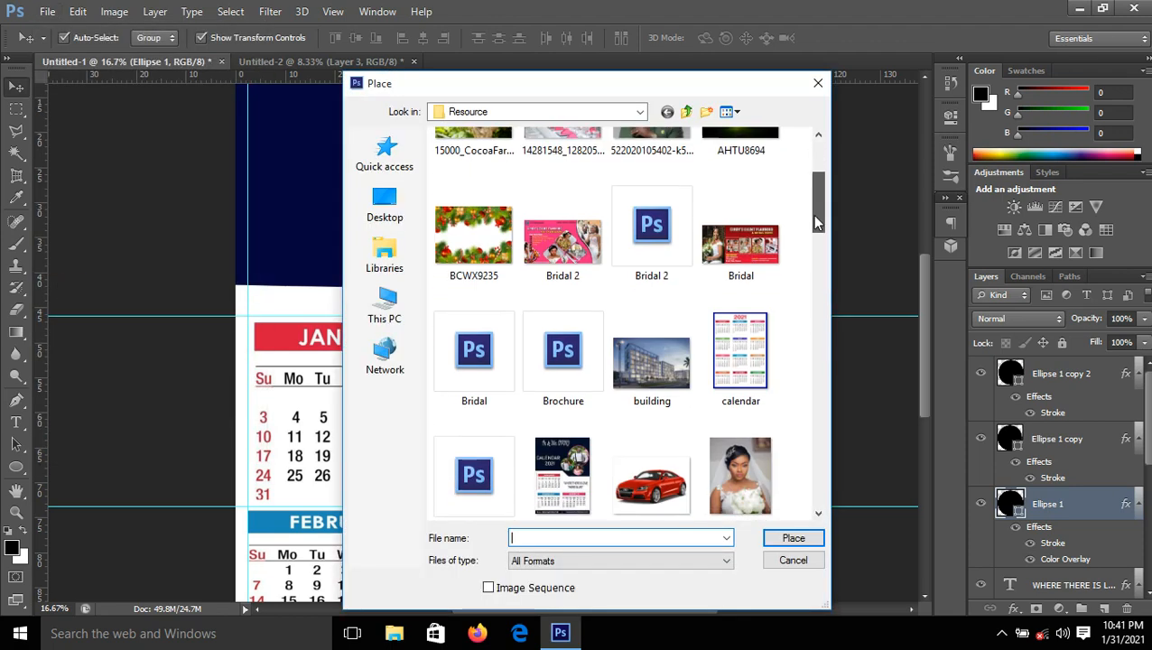
pyautogui.click(745, 298)
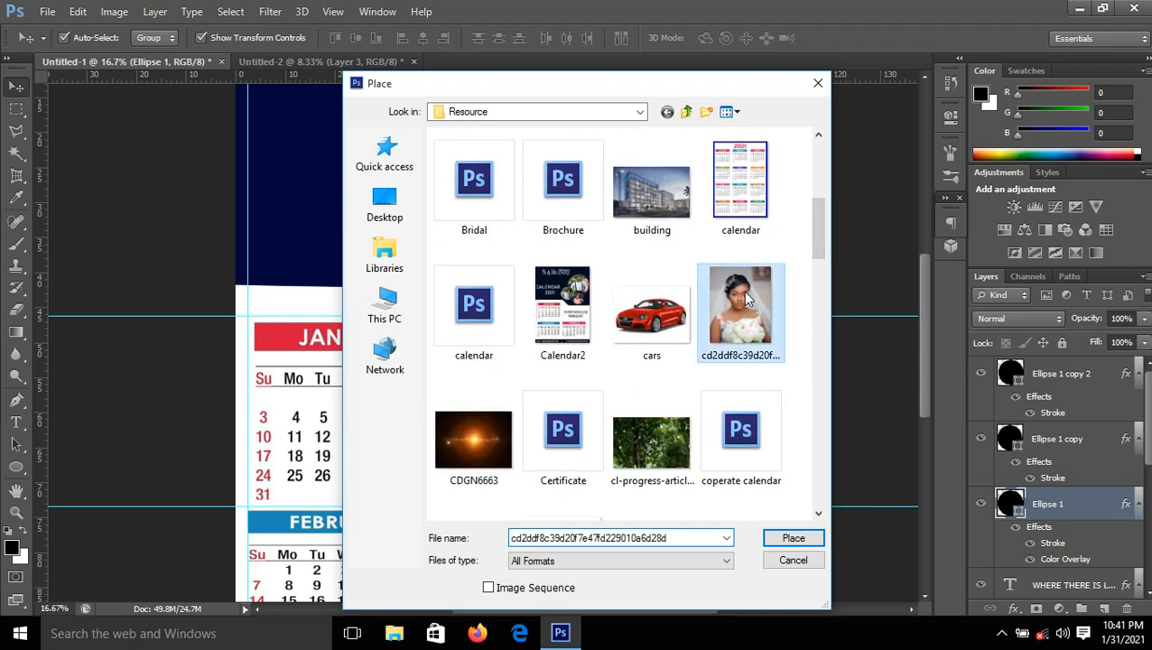
pyautogui.click(793, 538)
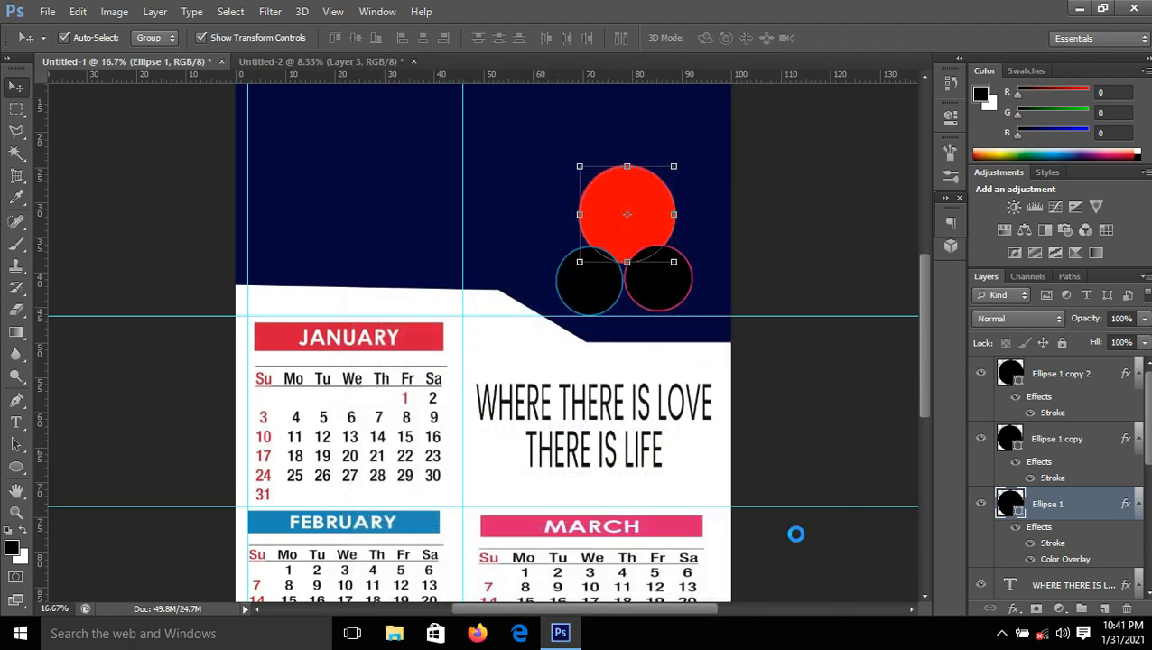
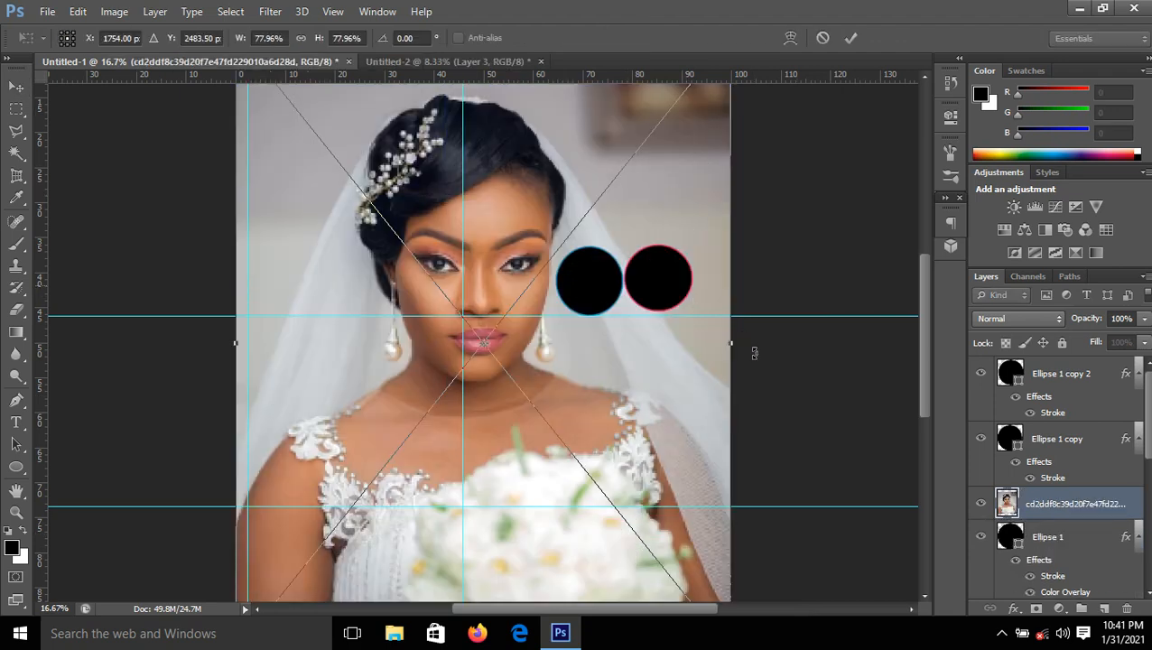
# Shrink the placed bride photo to about 50% width and 48% height and commit the placement.
pyautogui.moveTo(925, 367); pyautogui.dragTo(927, 288)
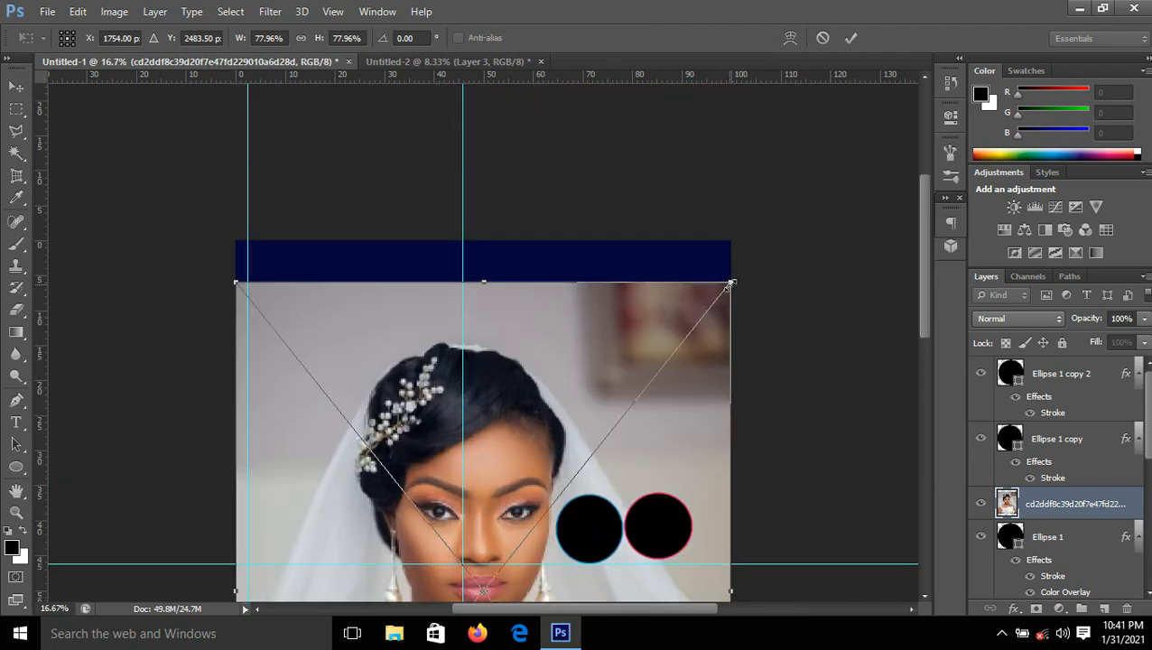
pyautogui.moveTo(730, 283); pyautogui.dragTo(606, 463)
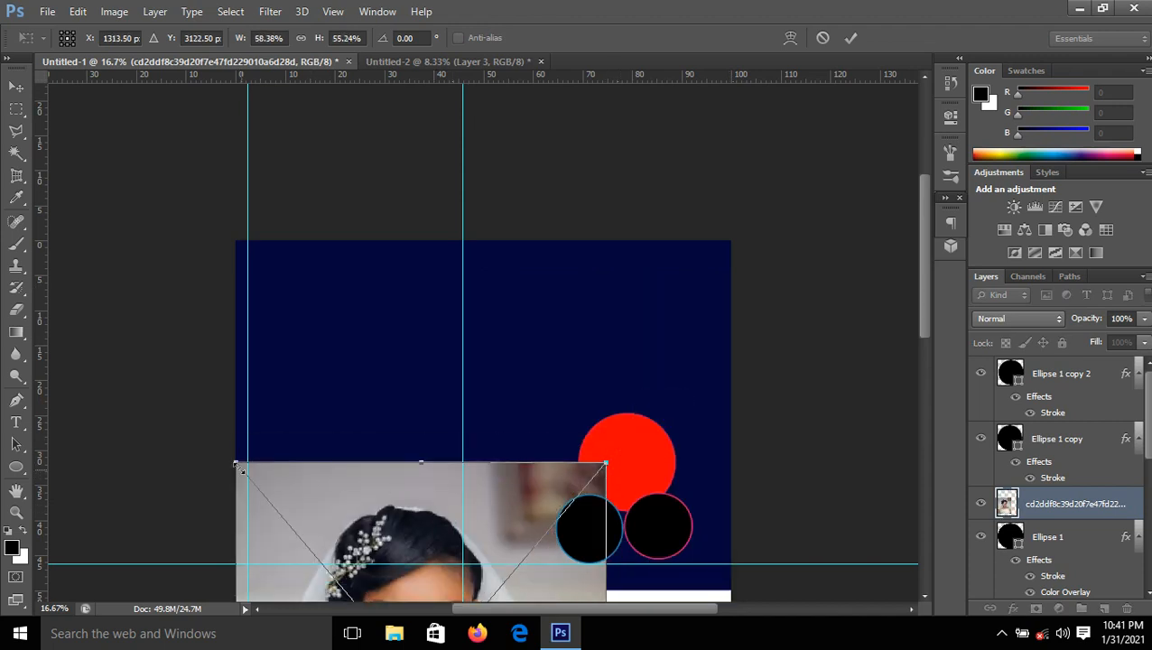
pyautogui.moveTo(233, 461); pyautogui.dragTo(291, 523)
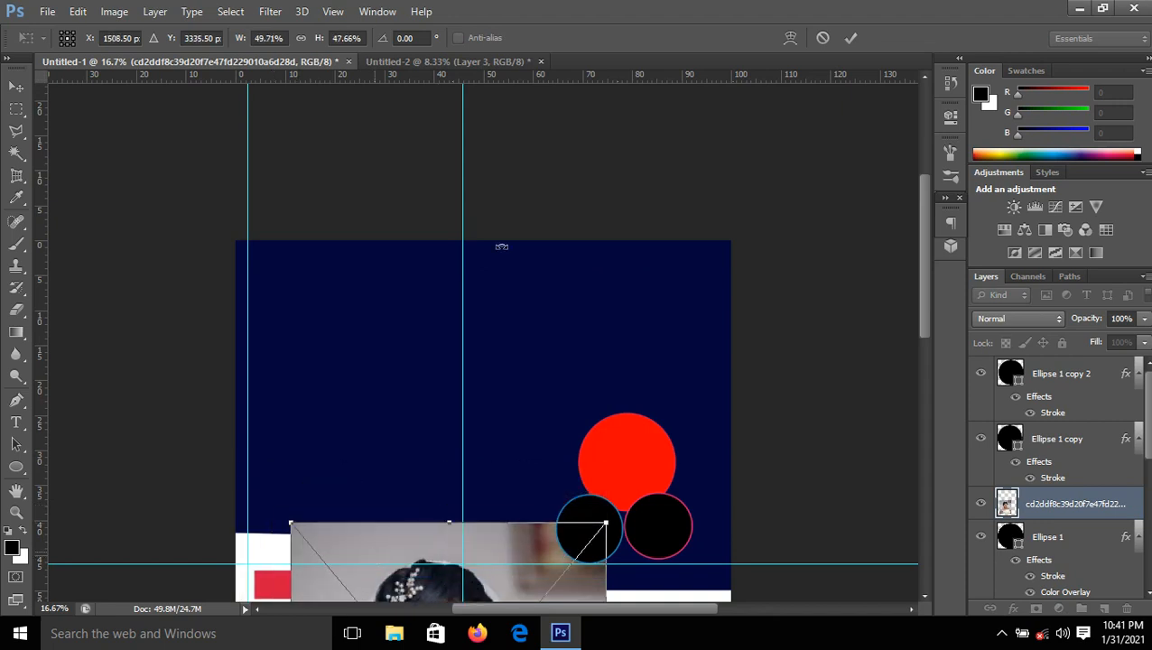
pyautogui.click(852, 37)
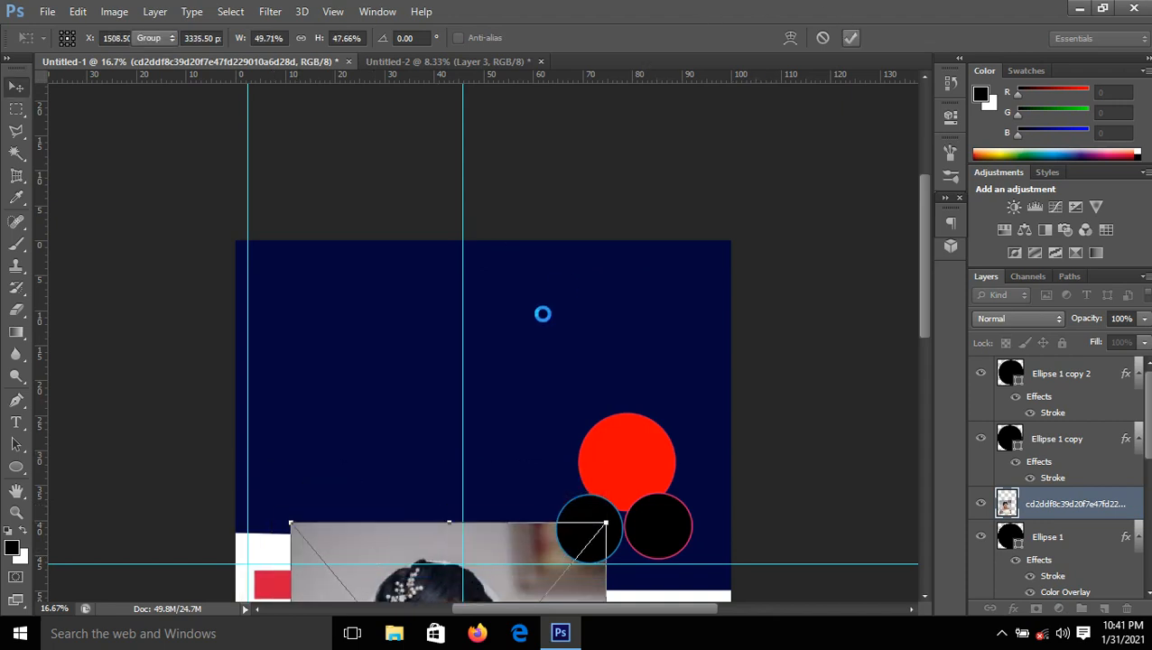
# Move the bride photo up into the blue header and scale it to about 28% width and 20% height over the red circle.
pyautogui.moveTo(395, 540); pyautogui.dragTo(495, 273)
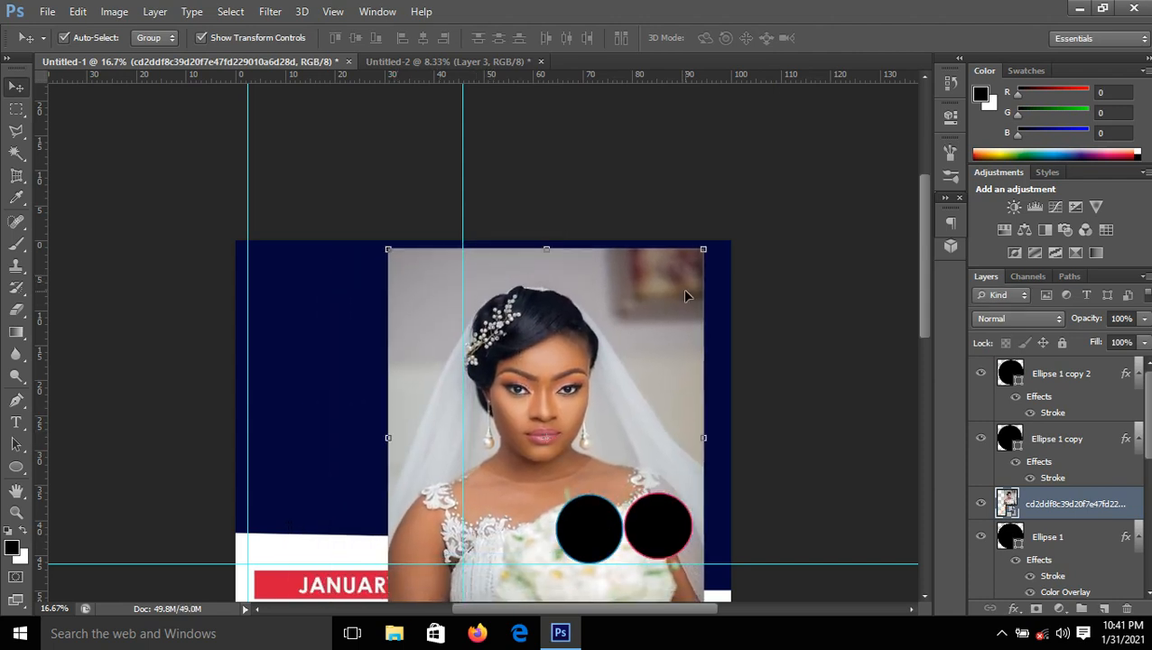
pyautogui.hotkey('ctrl', 't')
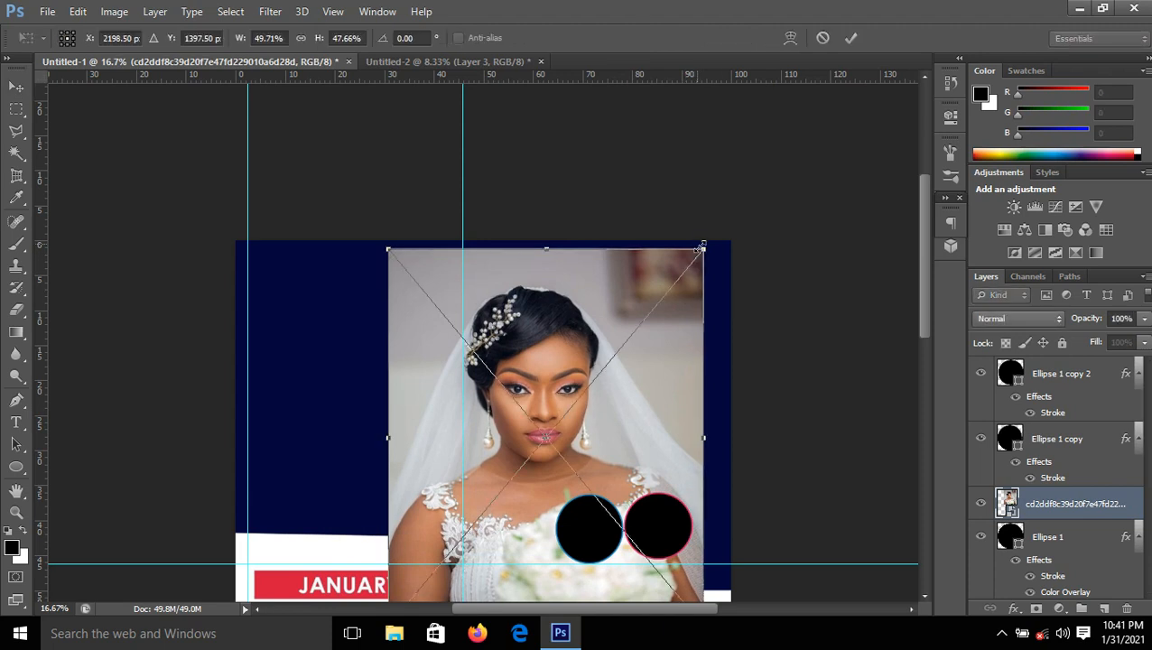
pyautogui.moveTo(702, 248); pyautogui.dragTo(651, 412)
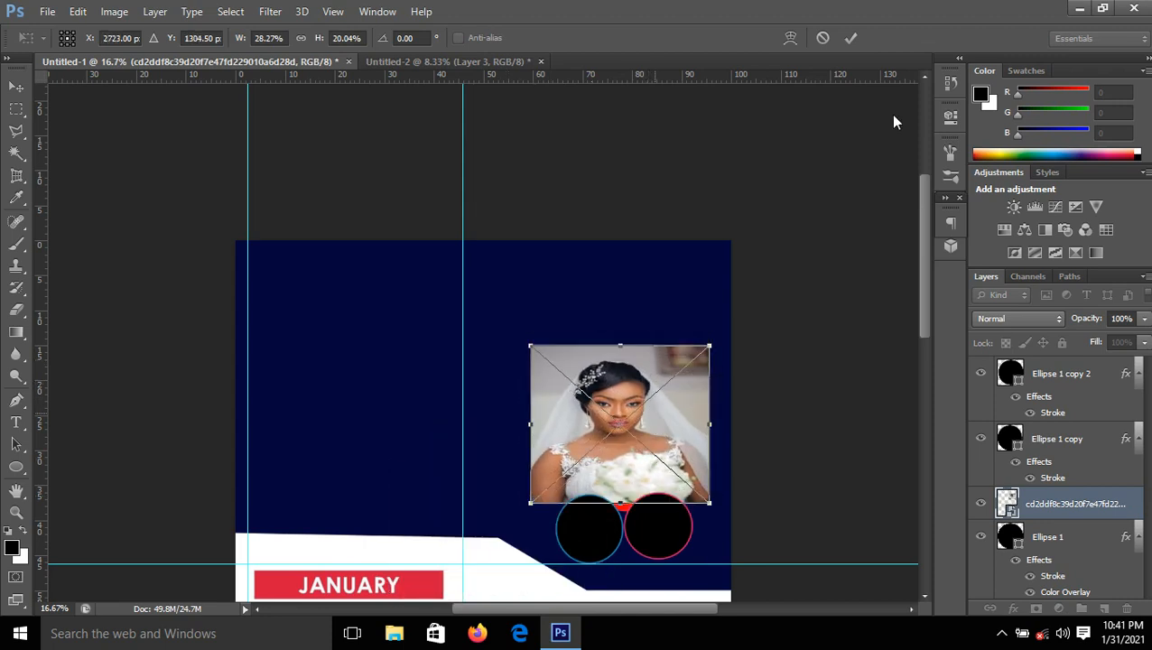
pyautogui.click(849, 40)
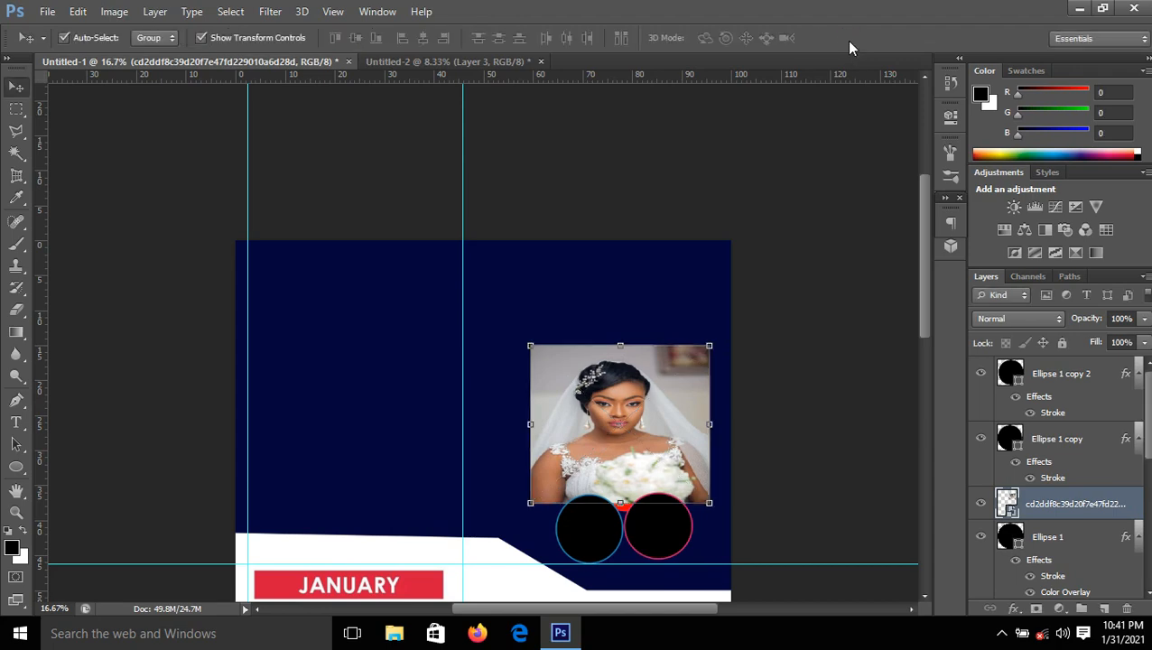
# Rasterize the bride photo layer and clip it to the large circle with a clipping mask.
pyautogui.rightClick(1037, 512)
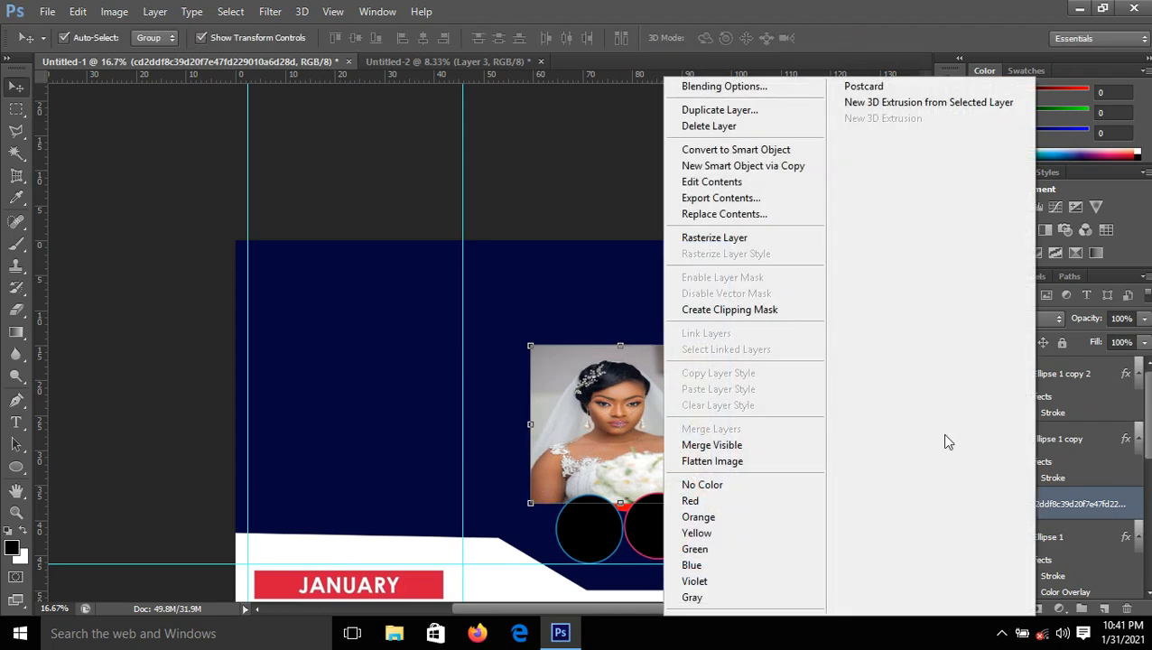
pyautogui.click(749, 239)
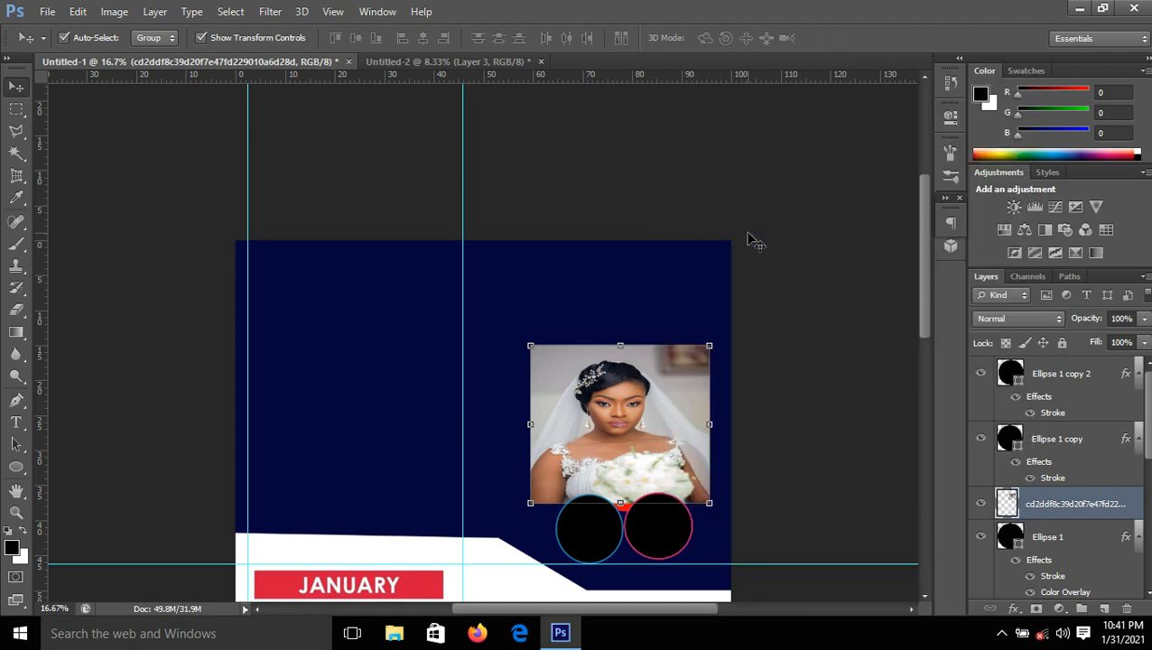
pyautogui.rightClick(1047, 512)
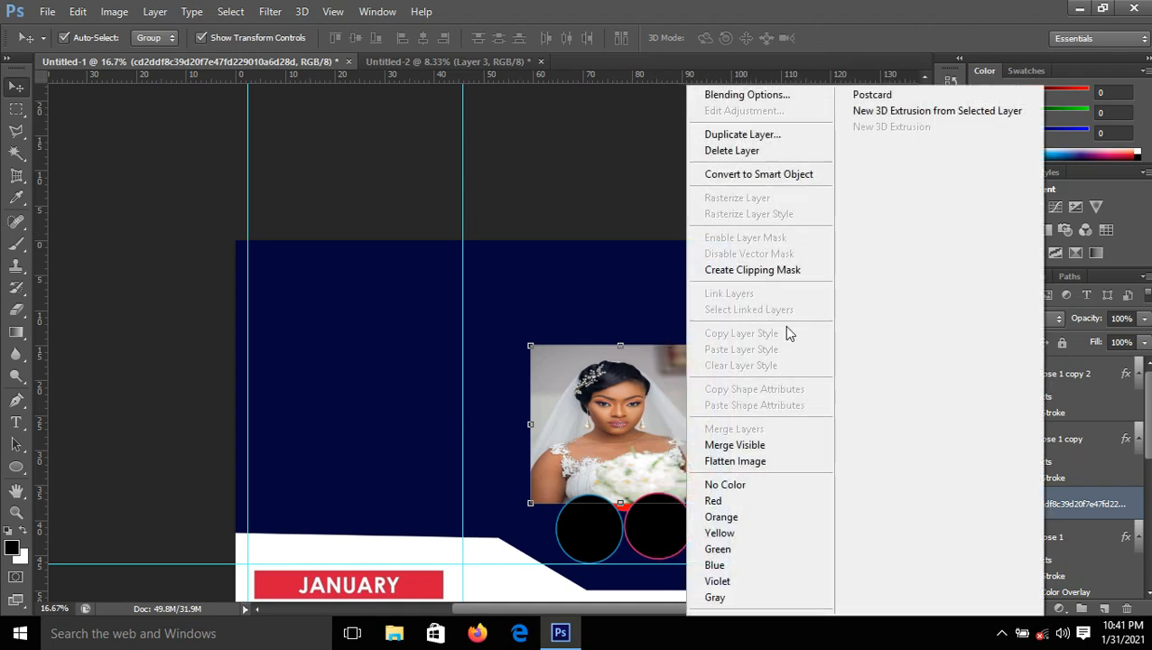
pyautogui.click(782, 270)
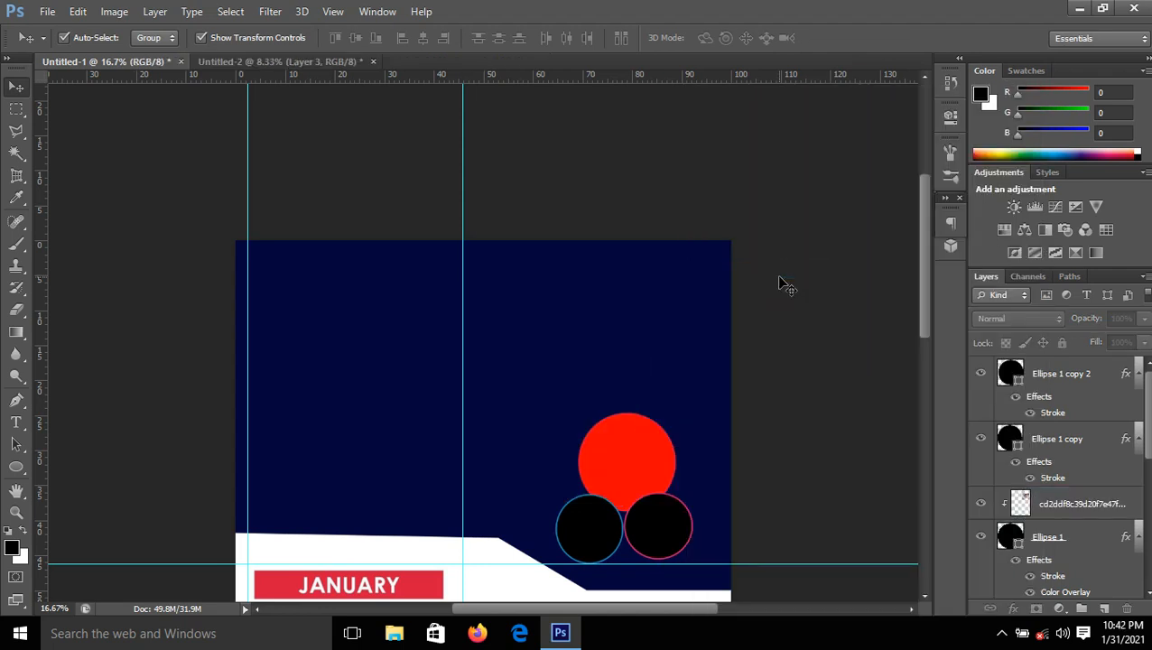
# Clear the layer style from the large circle's Ellipse 1 layer, removing its Stroke and Color Overlay.
pyautogui.click(1031, 508)
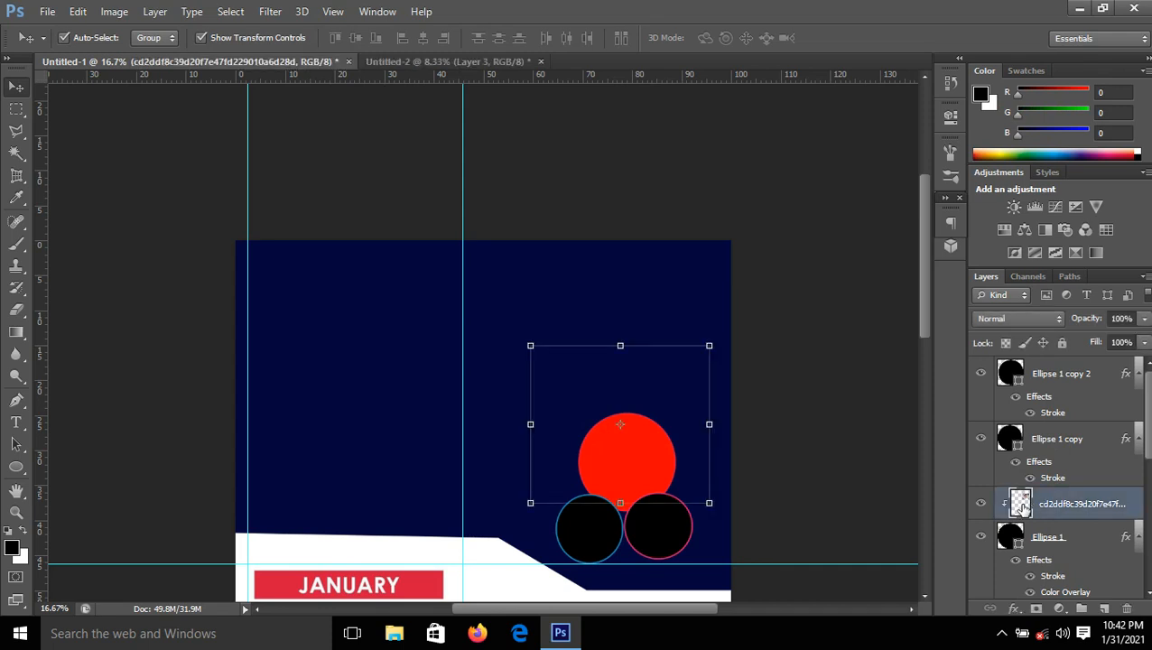
pyautogui.click(1018, 535)
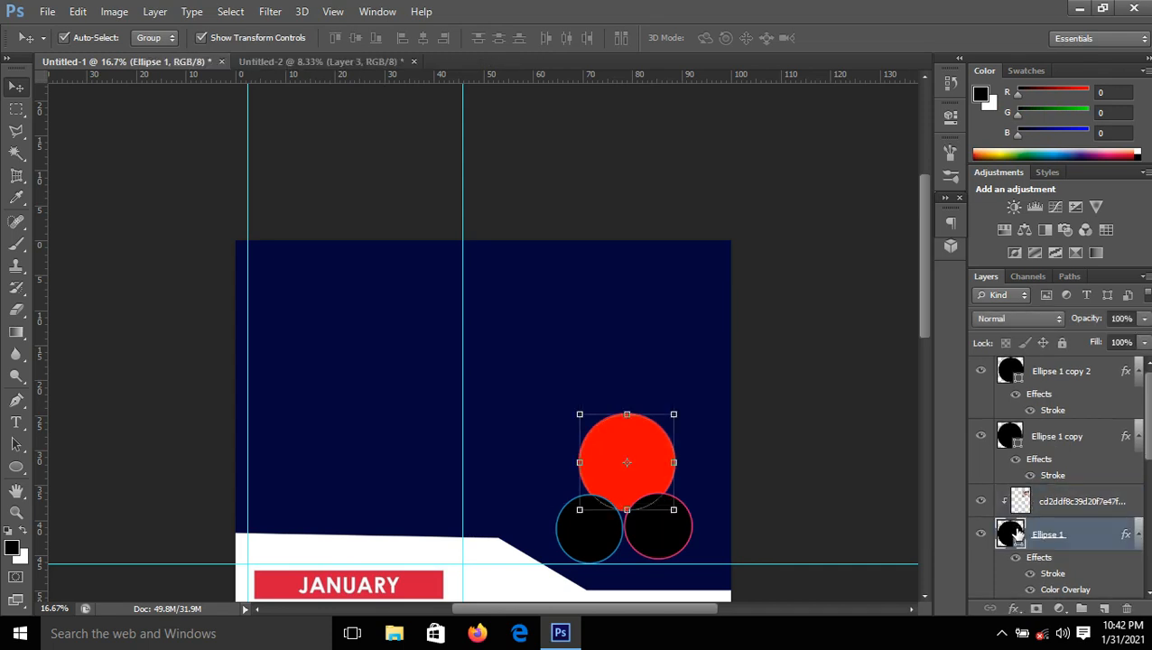
pyautogui.rightClick(1018, 535)
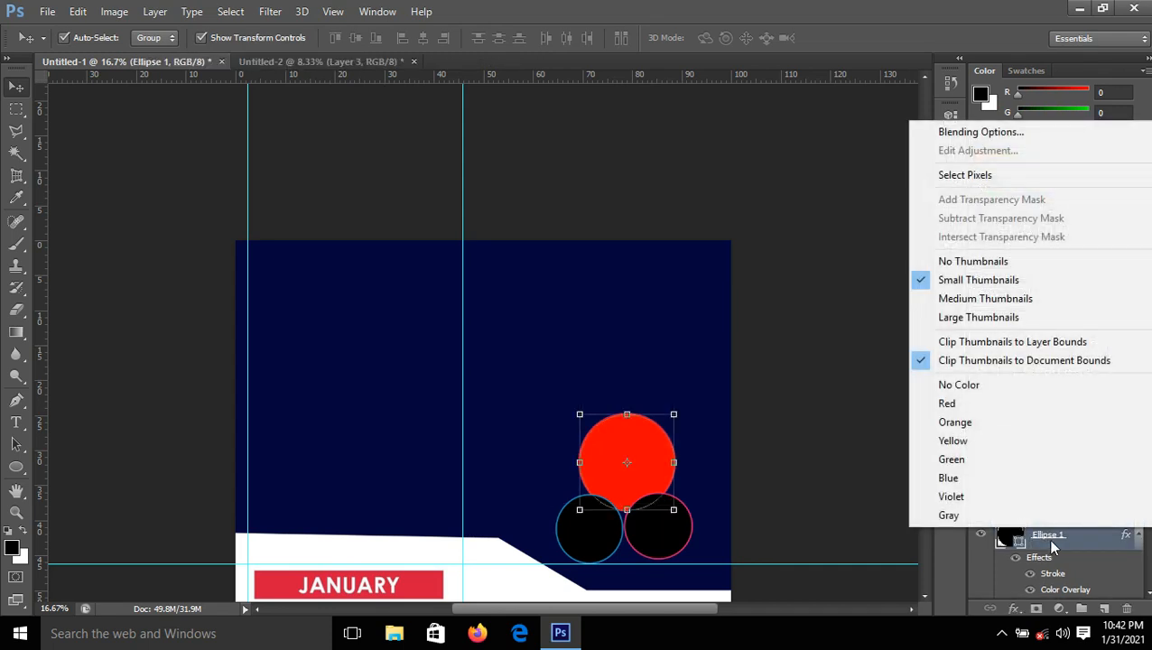
pyautogui.click(1052, 546)
pyautogui.rightClick(1048, 540)
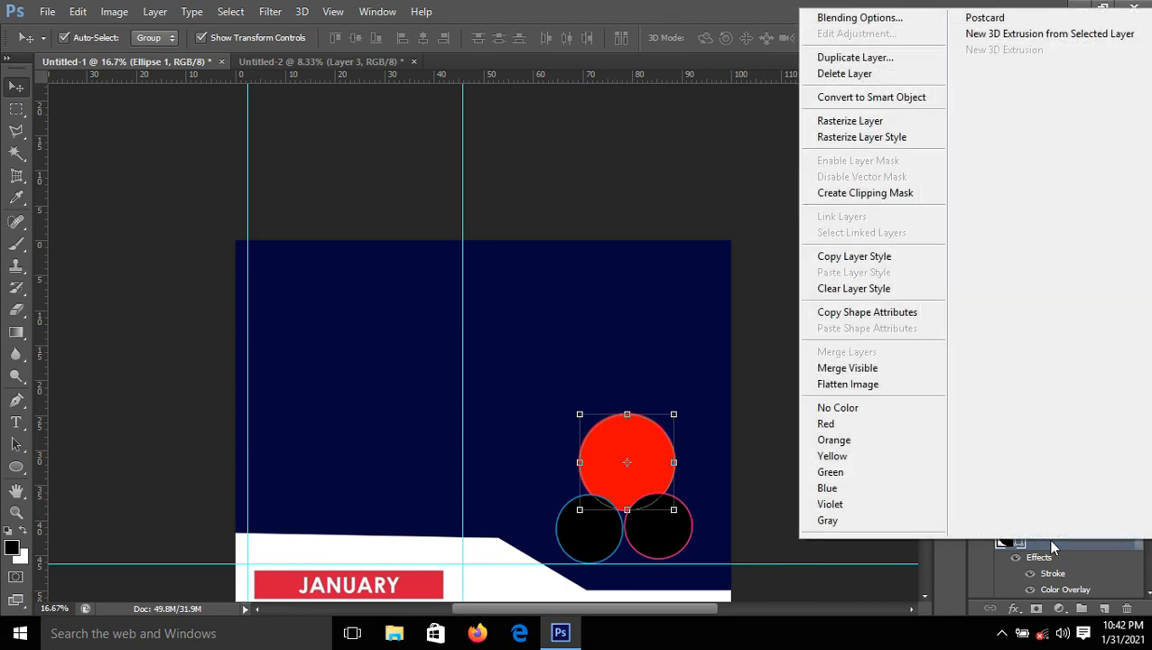
pyautogui.click(880, 289)
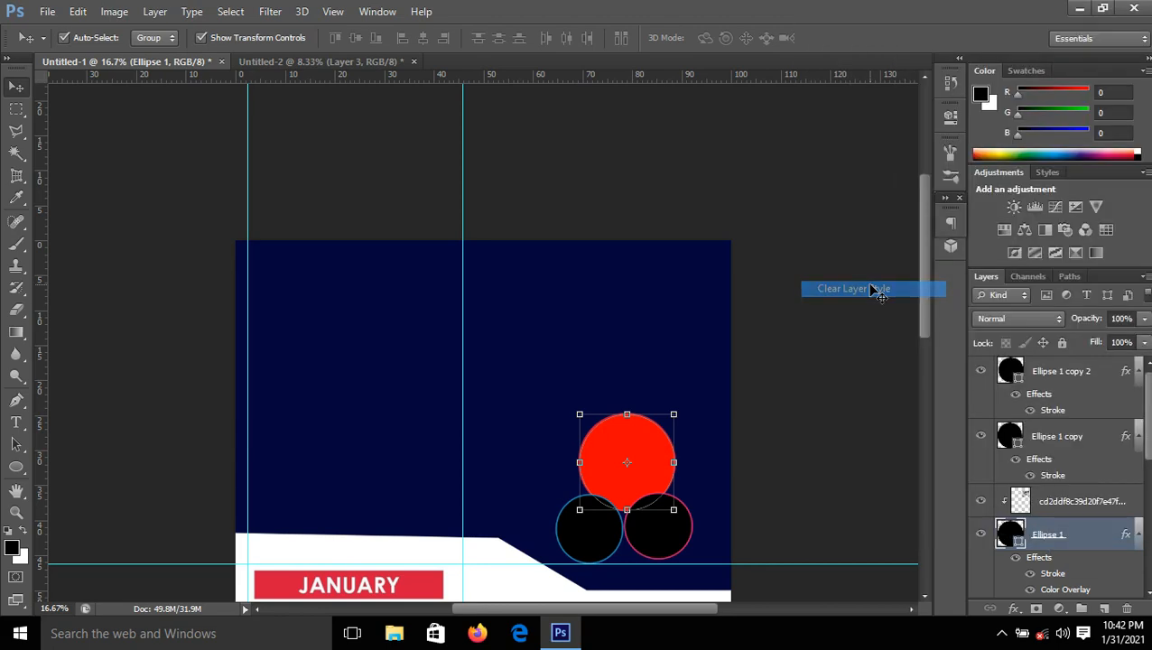
# Move the clipped bride photo down and slightly right so that her face is centred in the large circle.
pyautogui.click(635, 458)
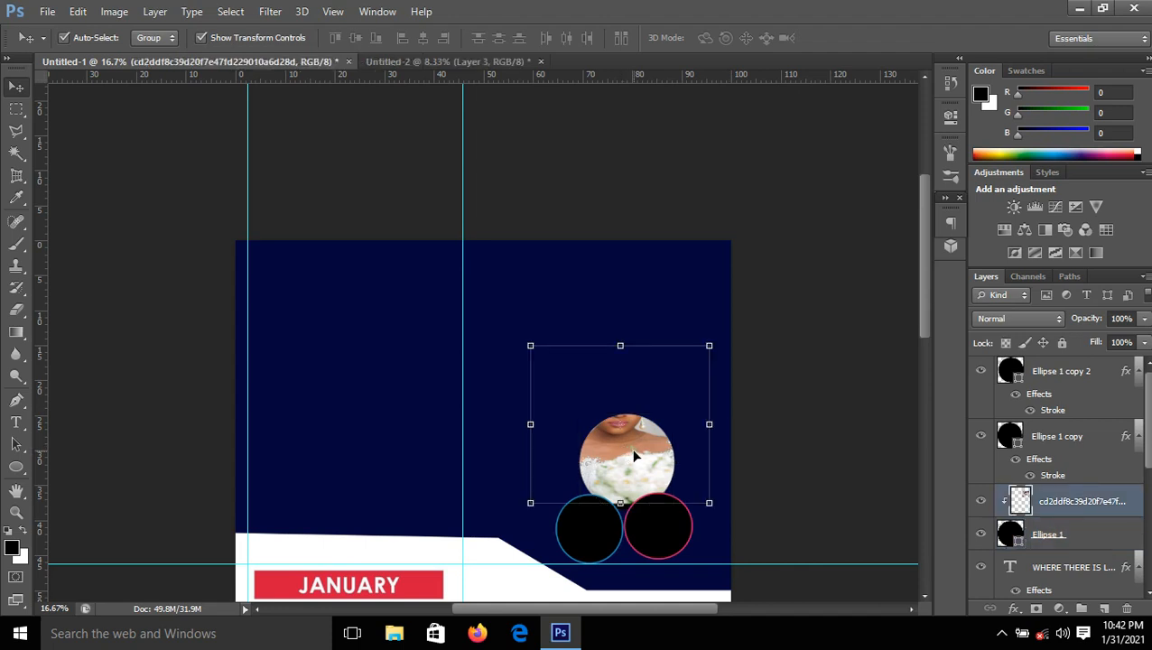
pyautogui.moveTo(630, 459); pyautogui.dragTo(643, 511)
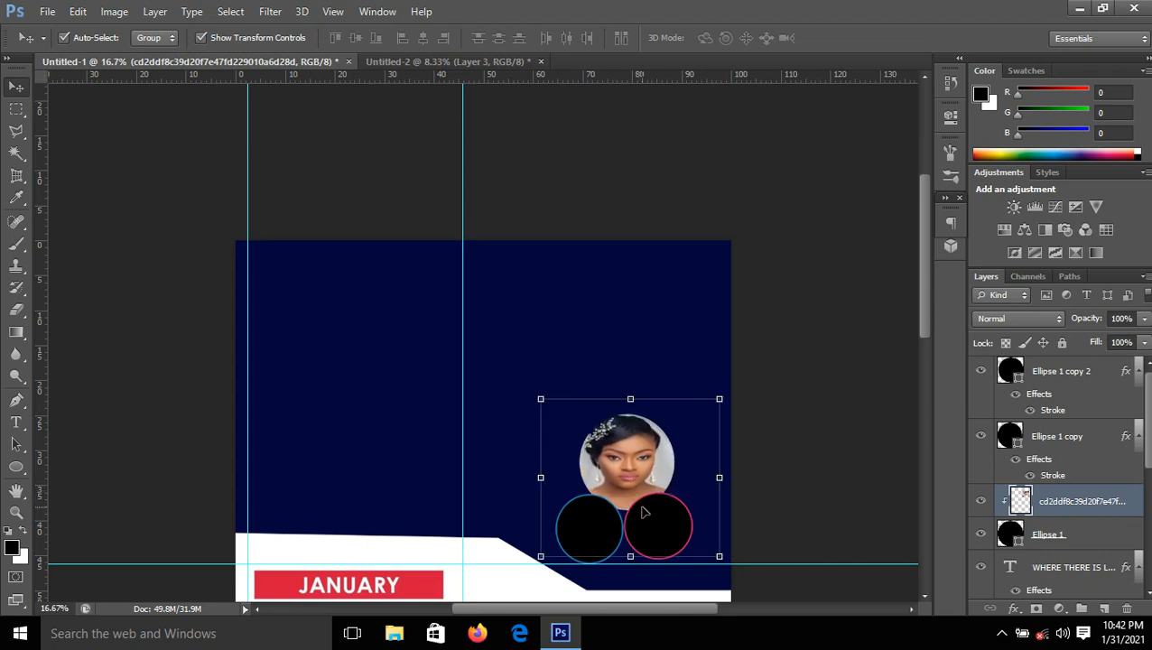
pyautogui.click(806, 436)
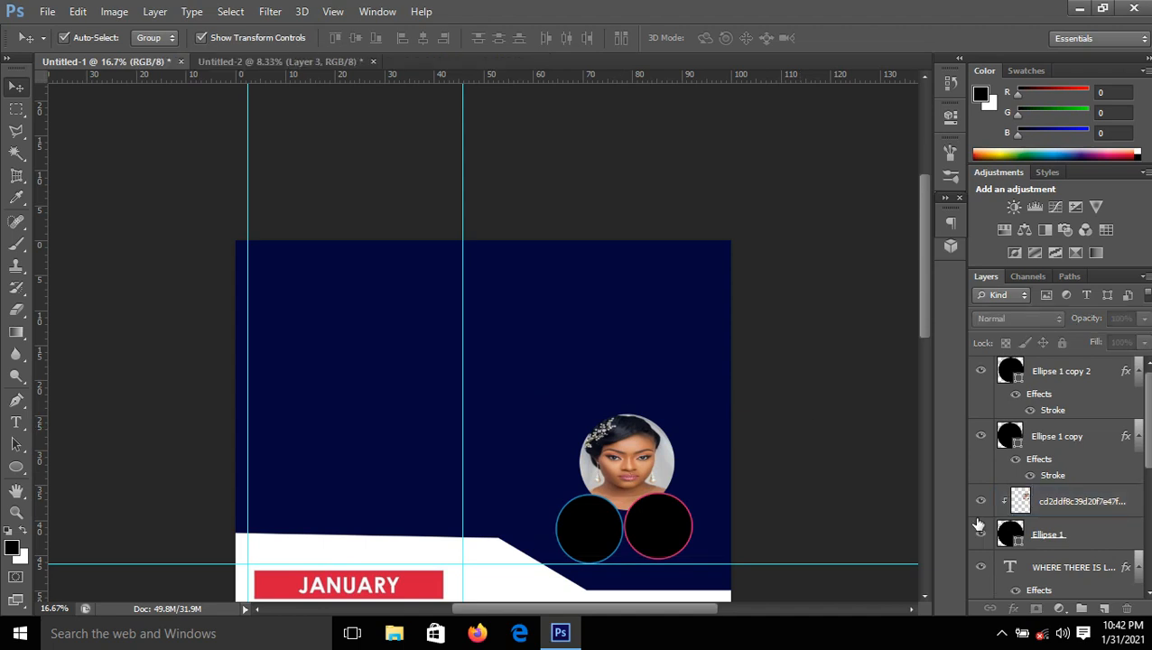
# Add a 10 px outside Stroke to the large photo circle's Ellipse 1 layer, using the red d5163f sampled from the JANUARY banner.
pyautogui.click(1029, 532)
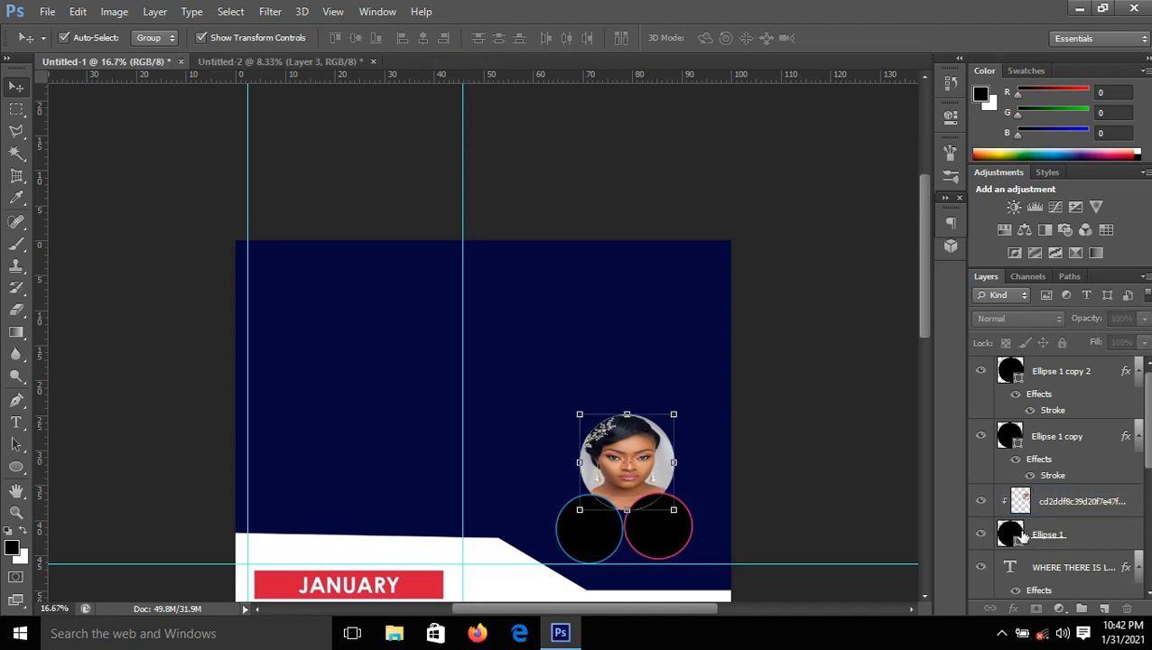
pyautogui.click(1013, 608)
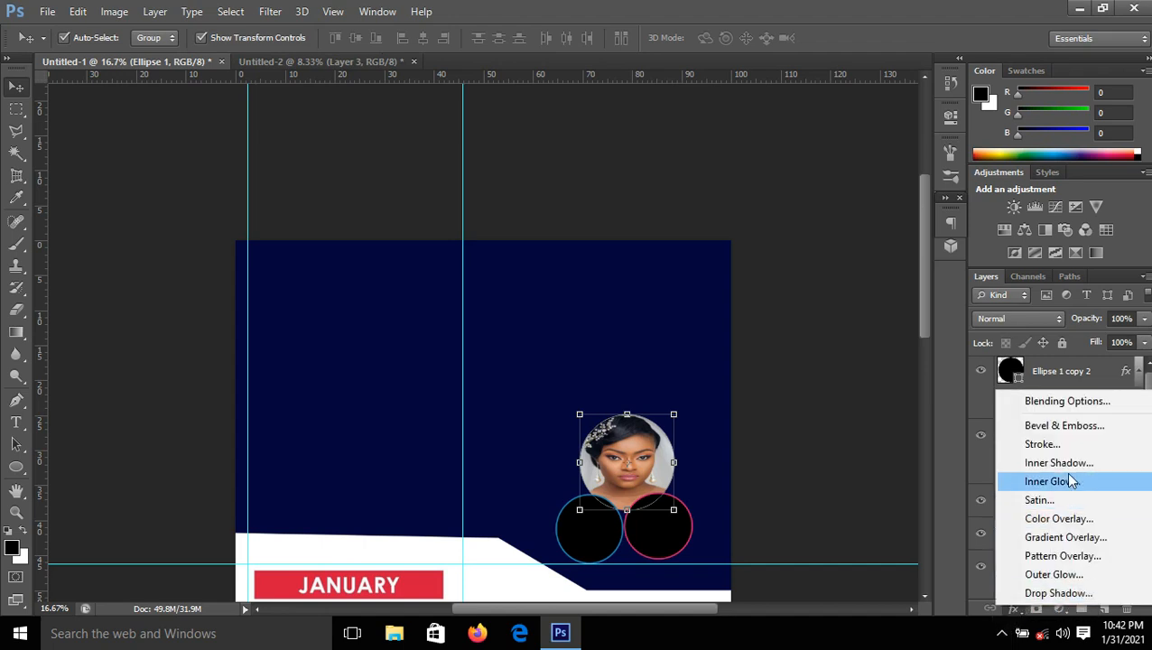
pyautogui.click(1063, 444)
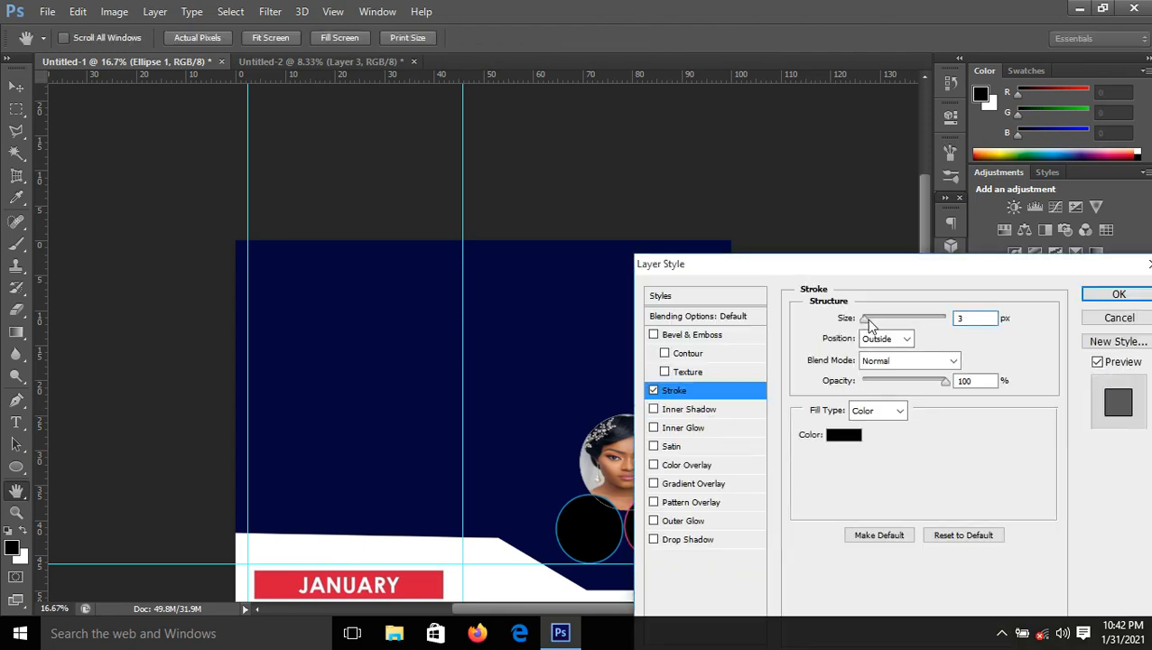
pyautogui.moveTo(868, 320); pyautogui.dragTo(874, 323)
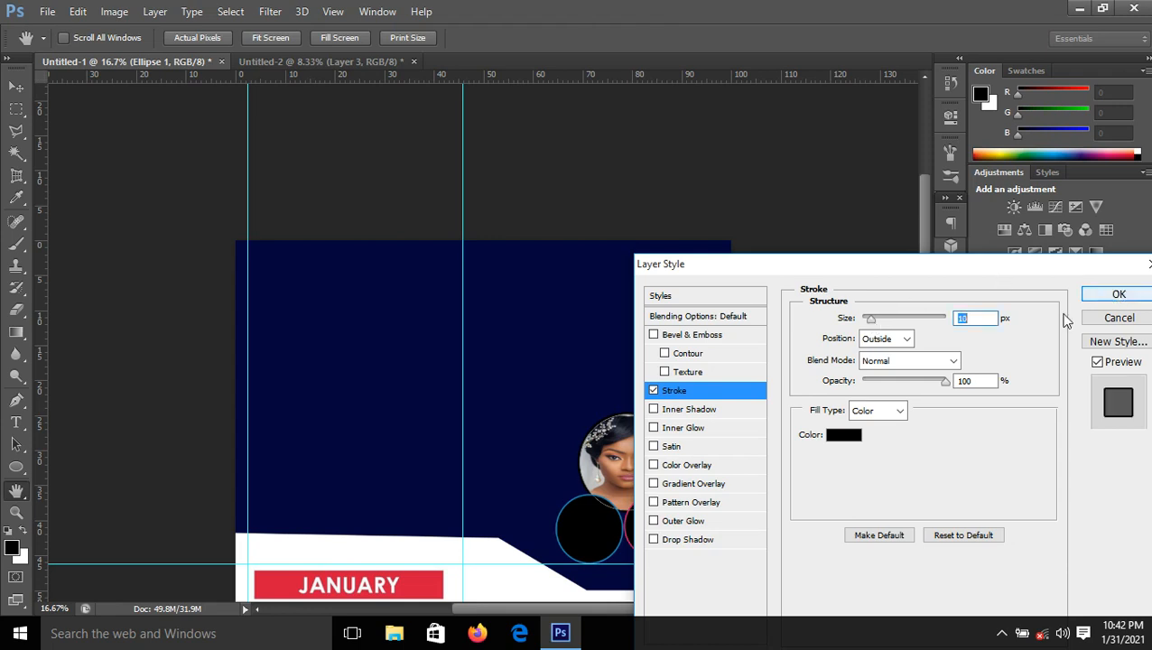
pyautogui.click(835, 436)
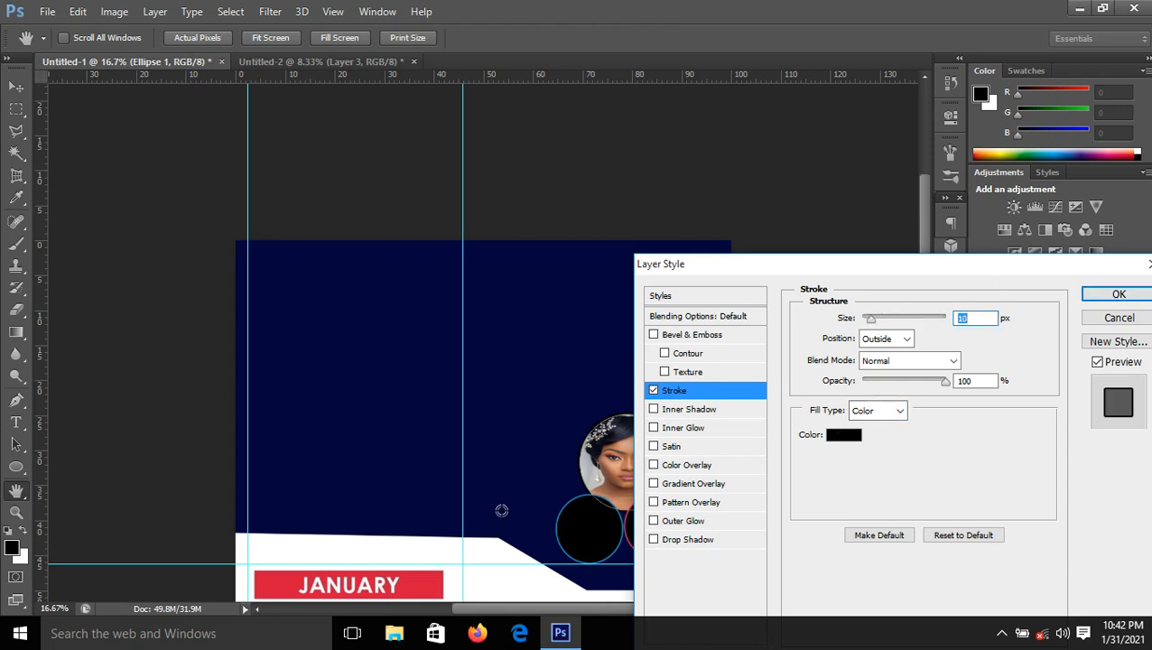
pyautogui.click(417, 588)
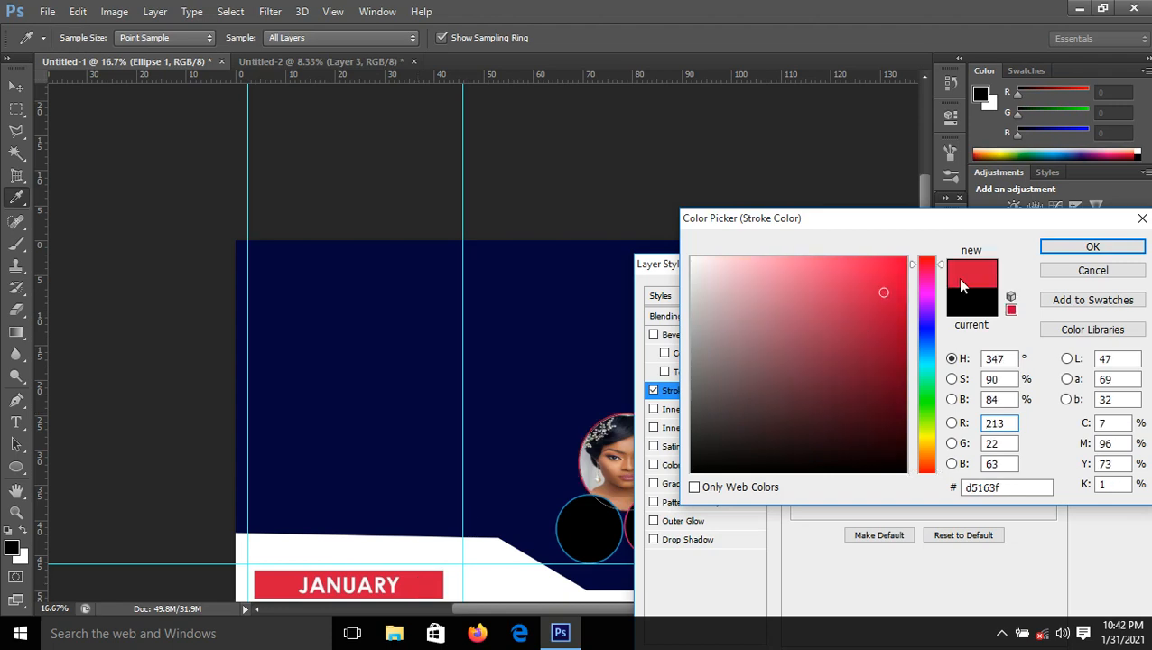
pyautogui.click(1074, 245)
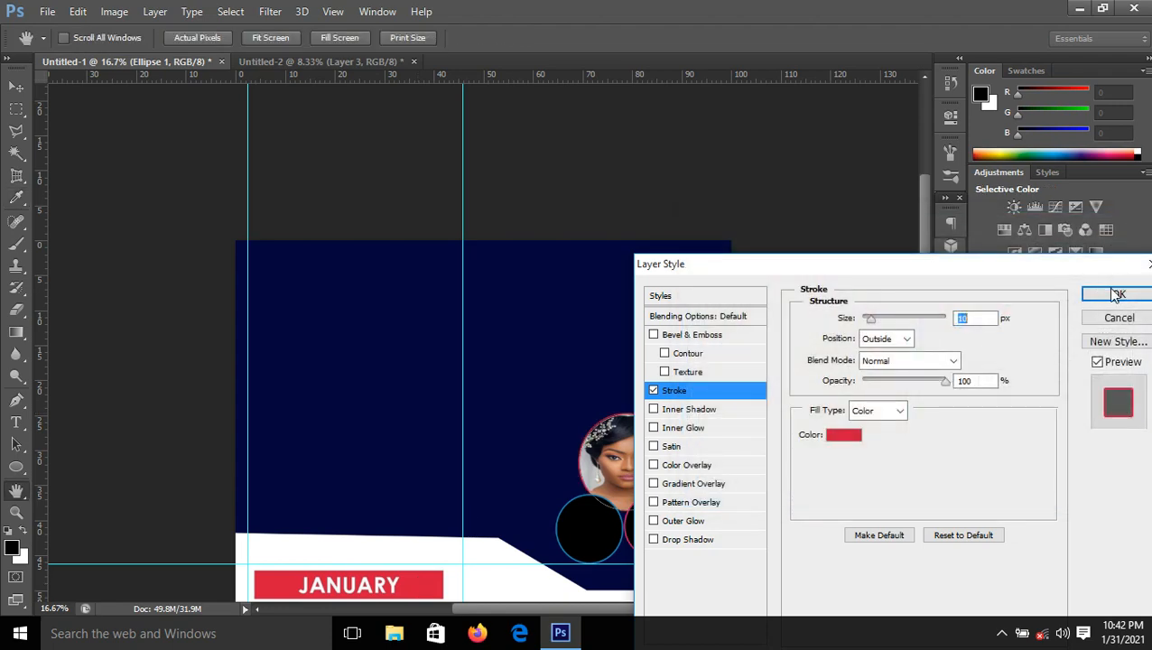
pyautogui.click(1117, 294)
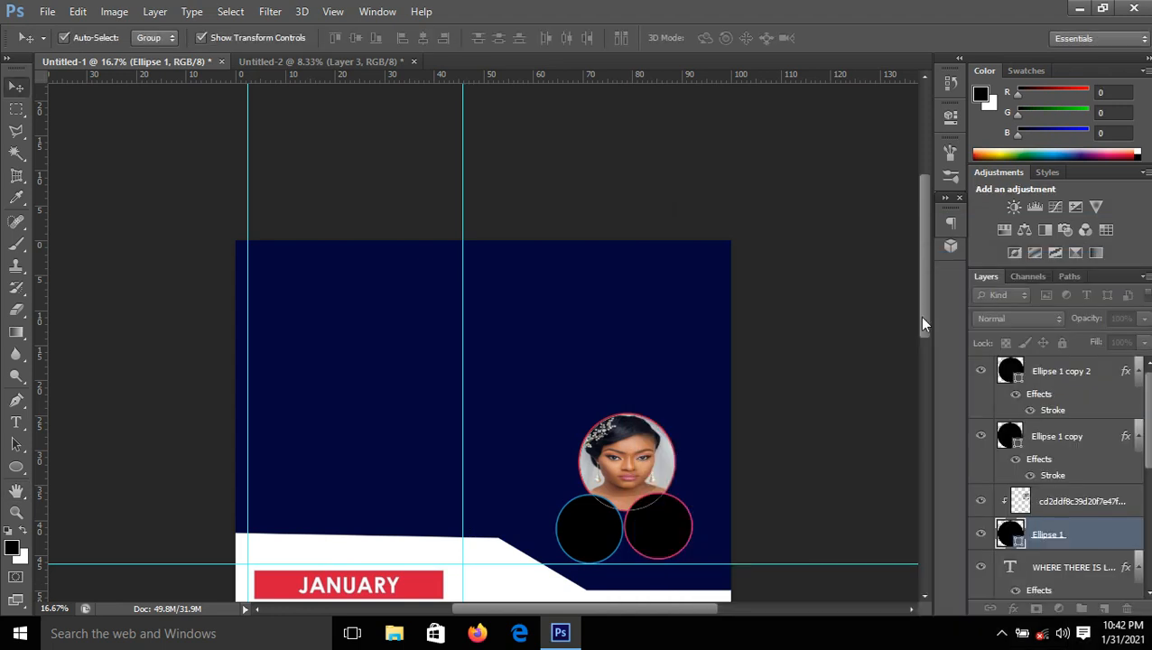
pyautogui.scroll(-2, 919, 343)
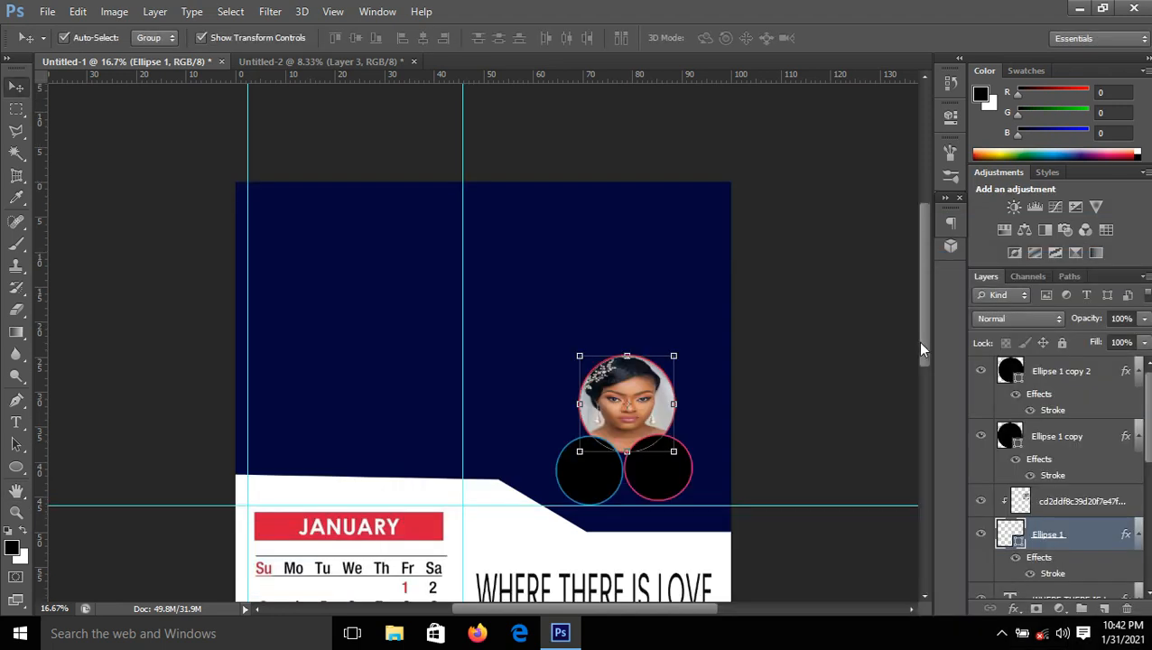
pyautogui.scroll(-1, 919, 343)
pyautogui.scroll(-2, 924, 368)
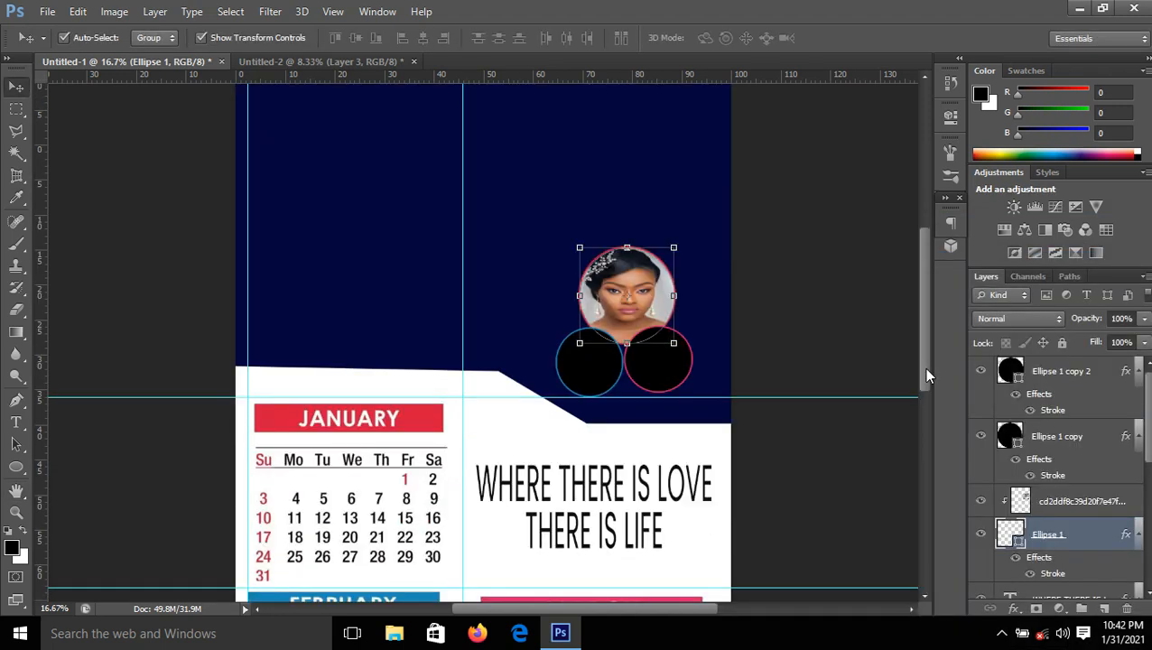
pyautogui.hotkey('ctrl', '+')
pyautogui.hotkey('ctrl', '+')
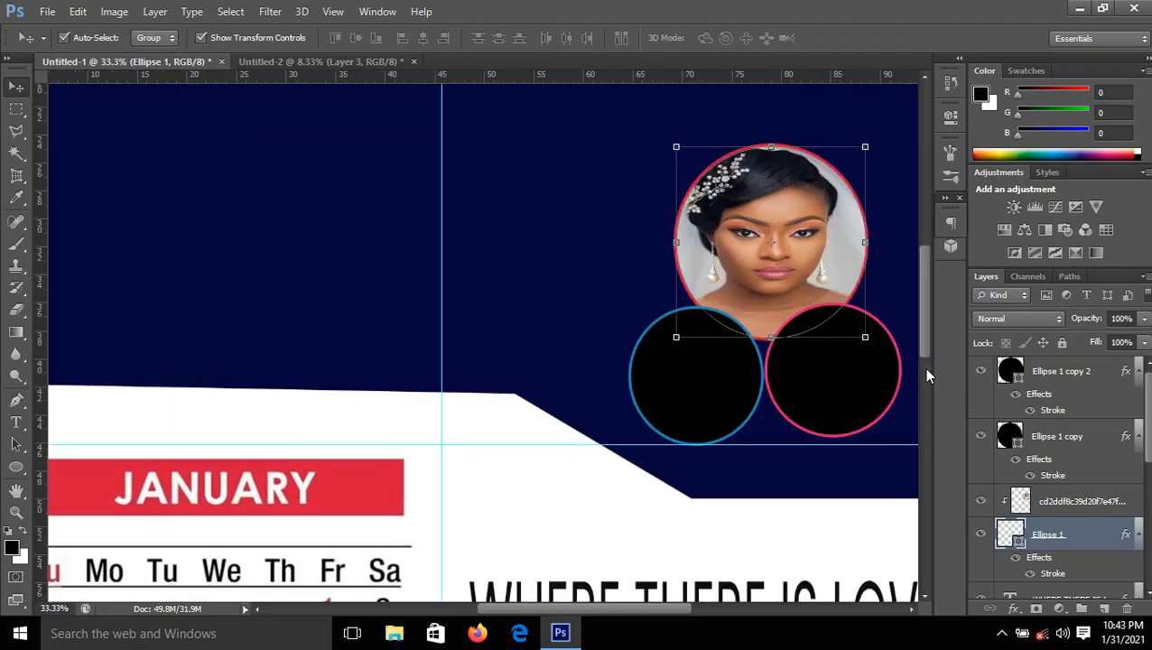
pyautogui.click(721, 398)
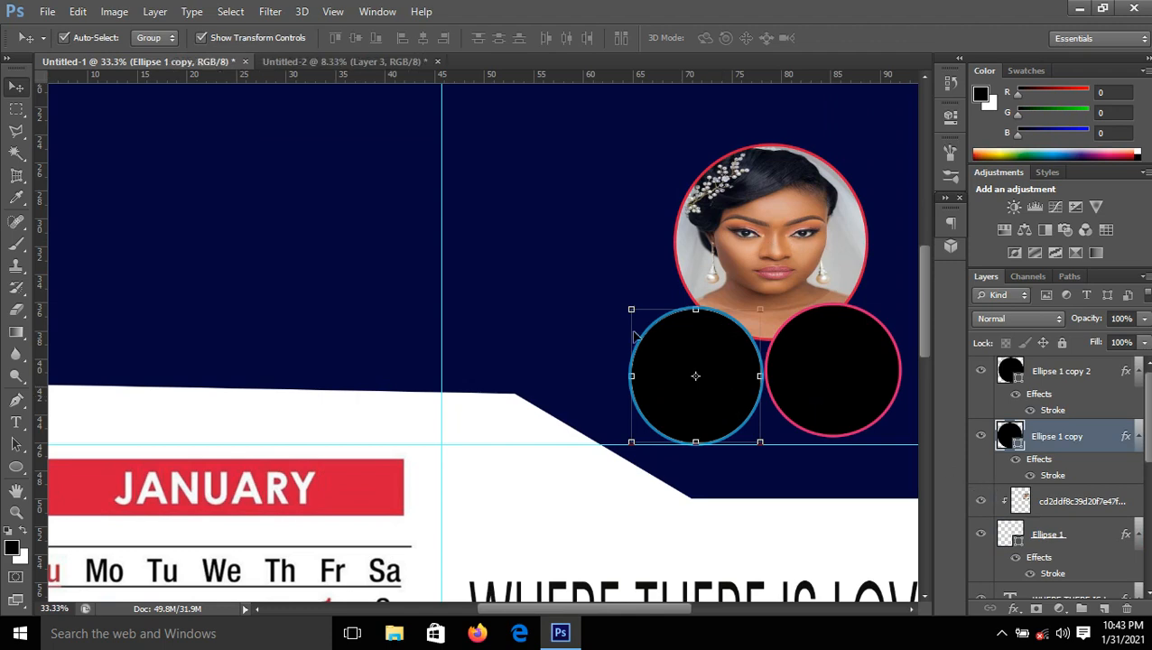
pyautogui.click(45, 12)
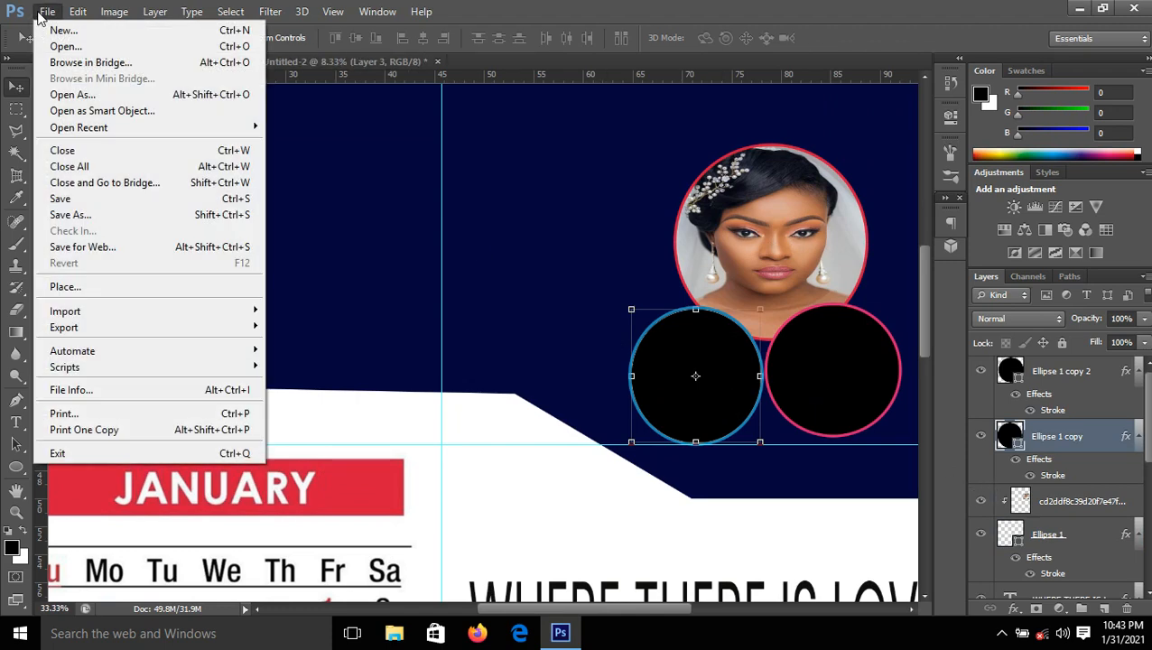
pyautogui.click(56, 287)
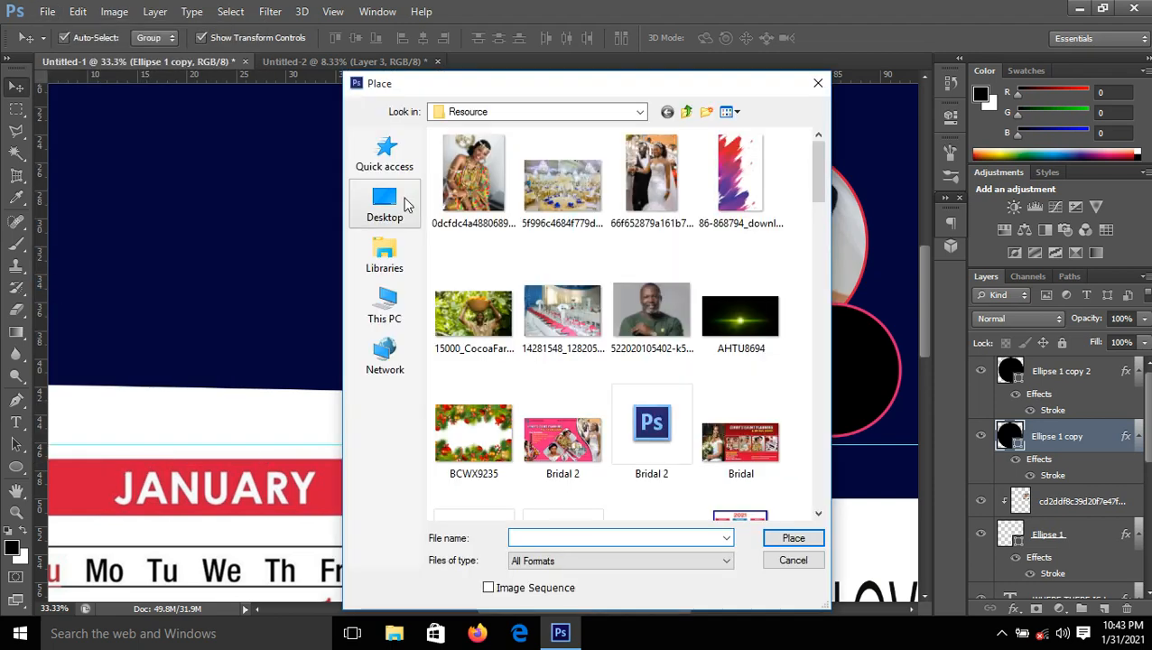
pyautogui.click(473, 176)
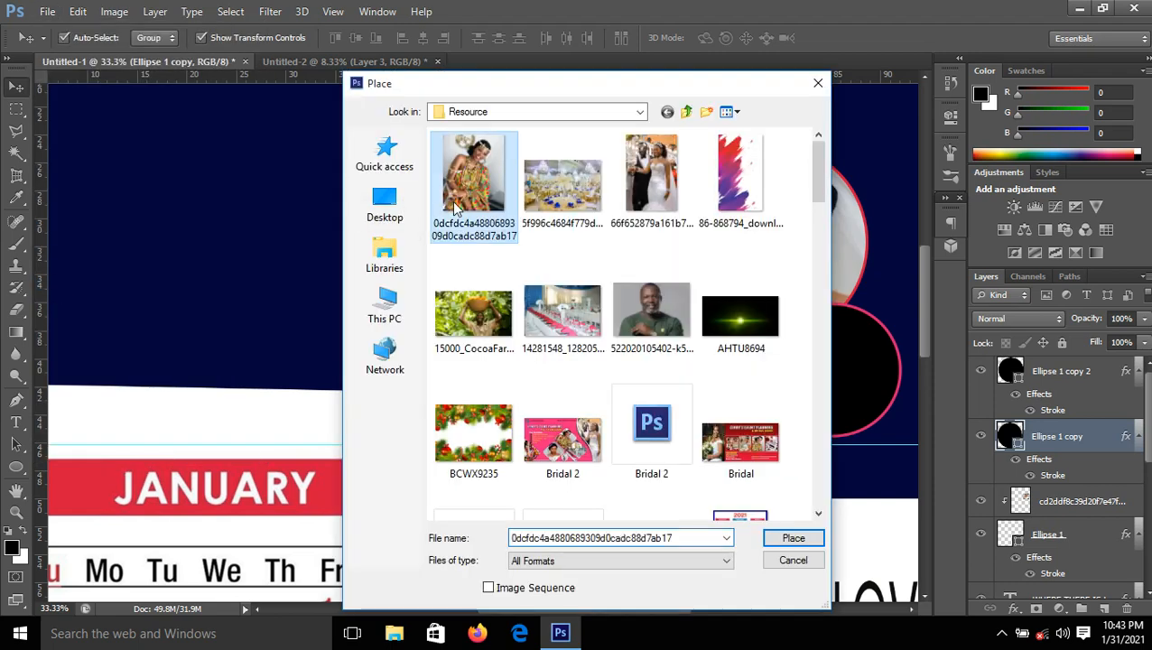
pyautogui.click(800, 538)
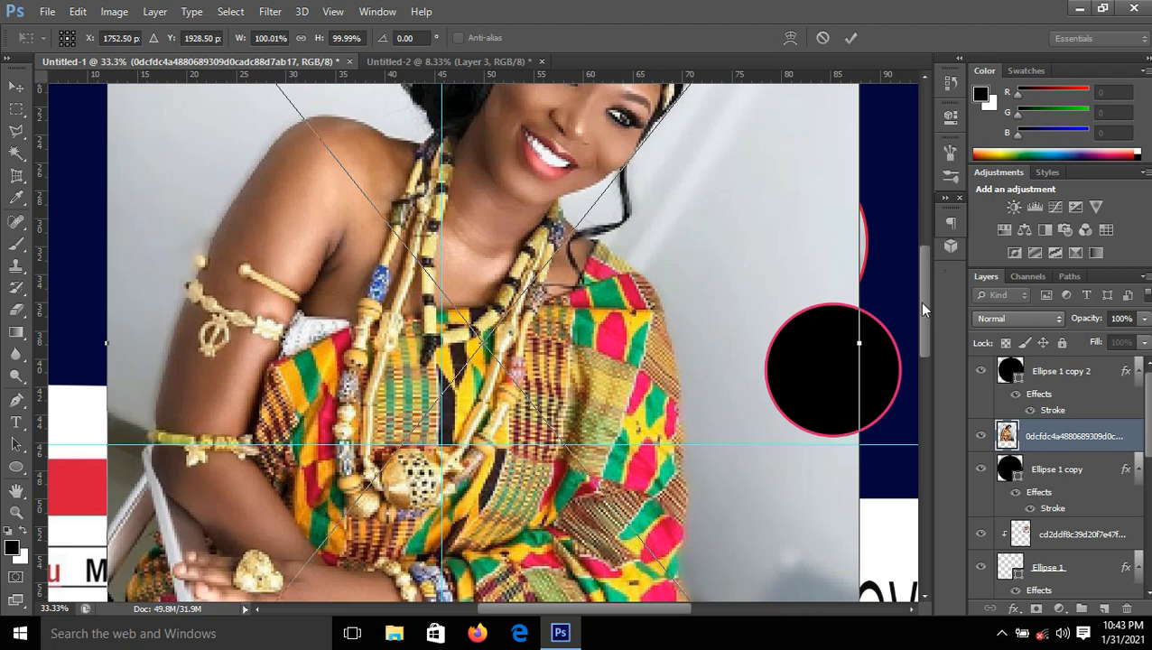
# Scale the placed kente-dress photo to about 32% width and 41% height, and move it over the blue-outlined circle.
pyautogui.moveTo(921, 305); pyautogui.dragTo(921, 229)
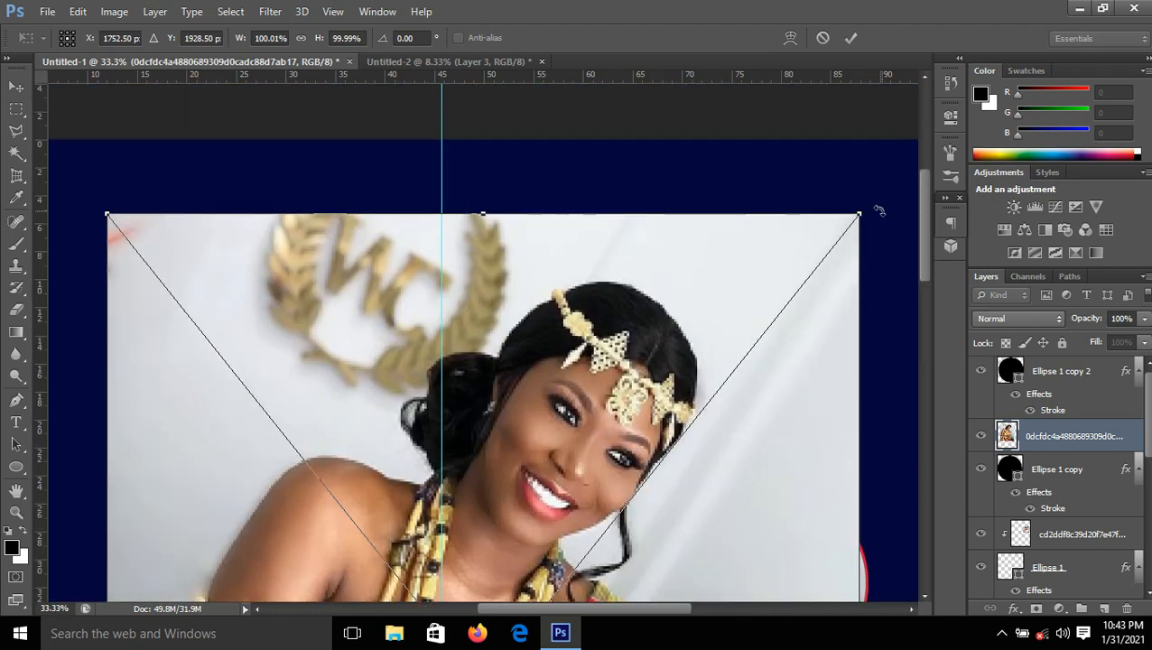
pyautogui.moveTo(858, 216); pyautogui.dragTo(459, 557)
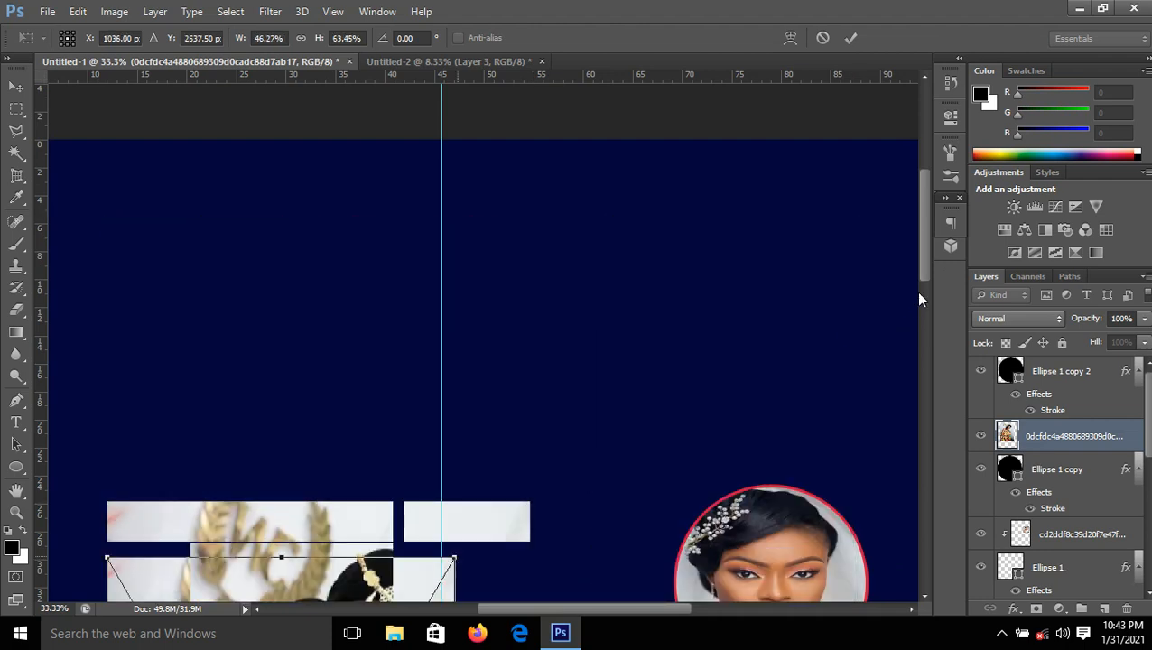
pyautogui.moveTo(922, 249); pyautogui.dragTo(914, 379)
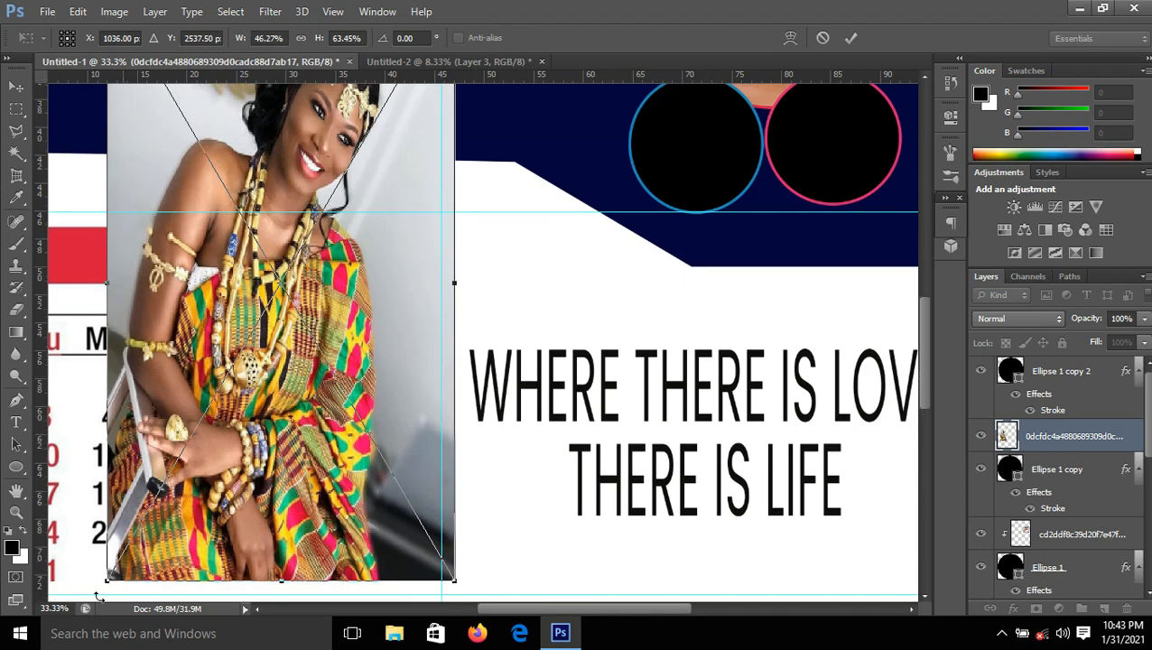
pyautogui.moveTo(106, 580); pyautogui.dragTo(216, 366)
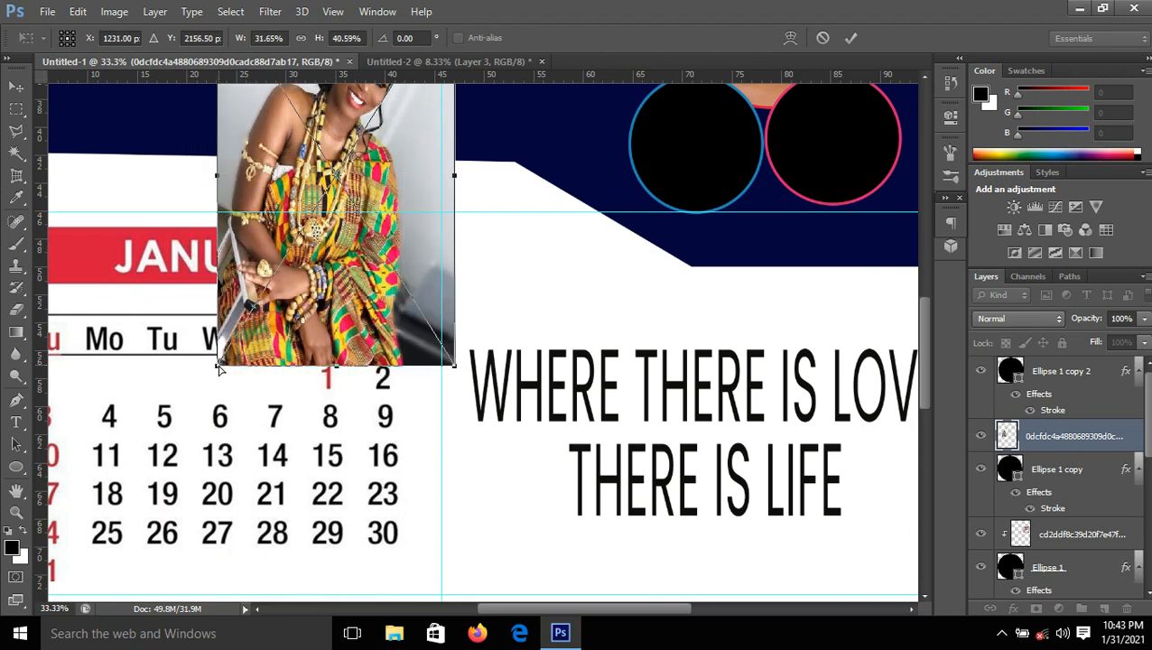
pyautogui.hotkey('ctrl', '-')
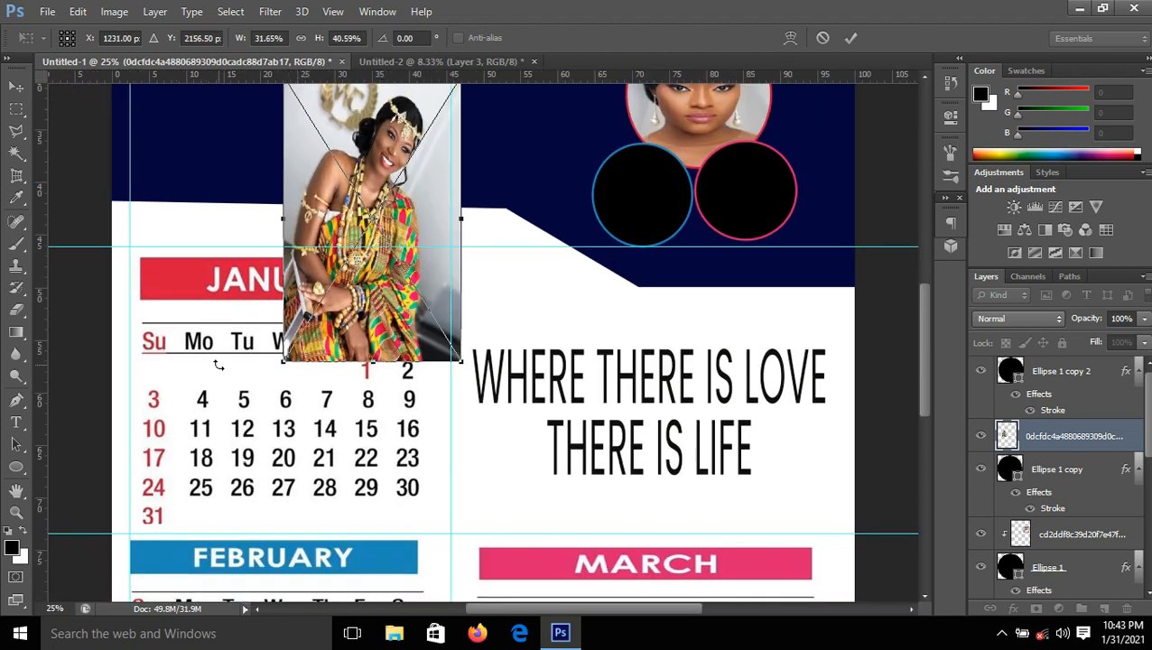
pyautogui.hotkey('ctrl', '-')
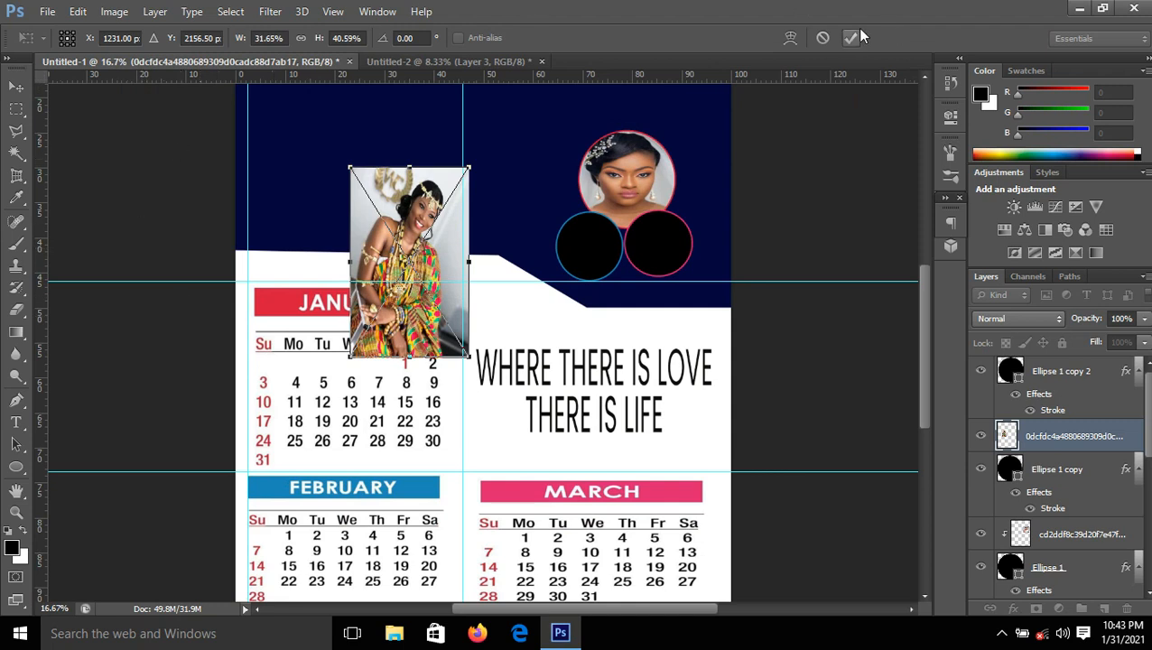
pyautogui.click(850, 37)
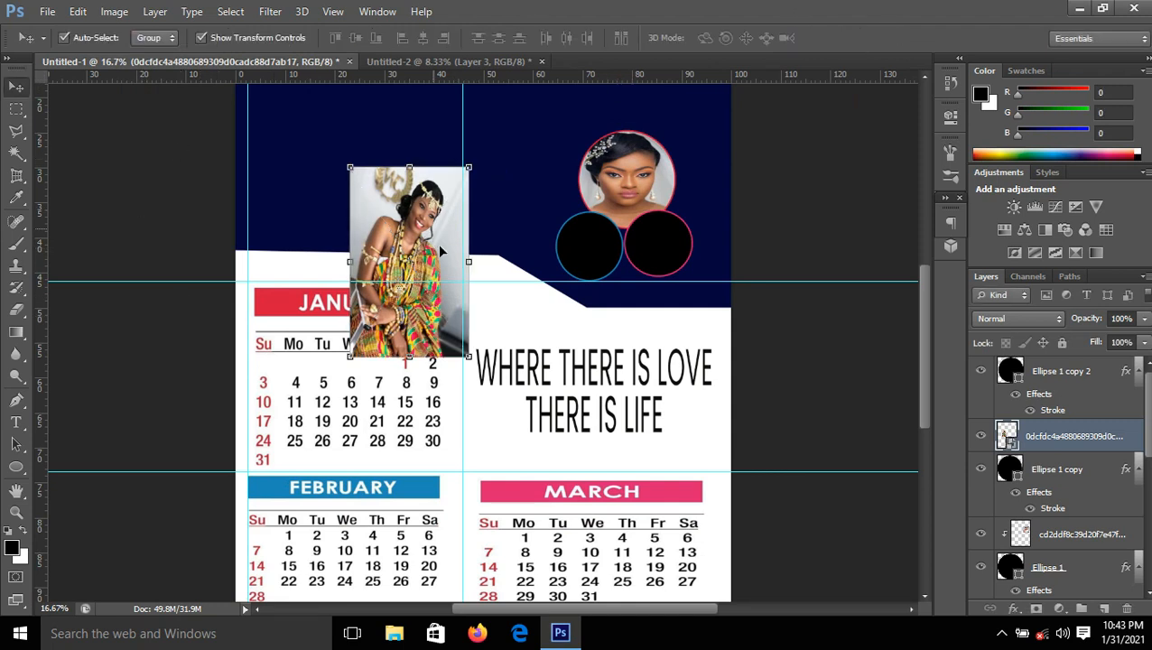
pyautogui.moveTo(439, 251); pyautogui.dragTo(599, 275)
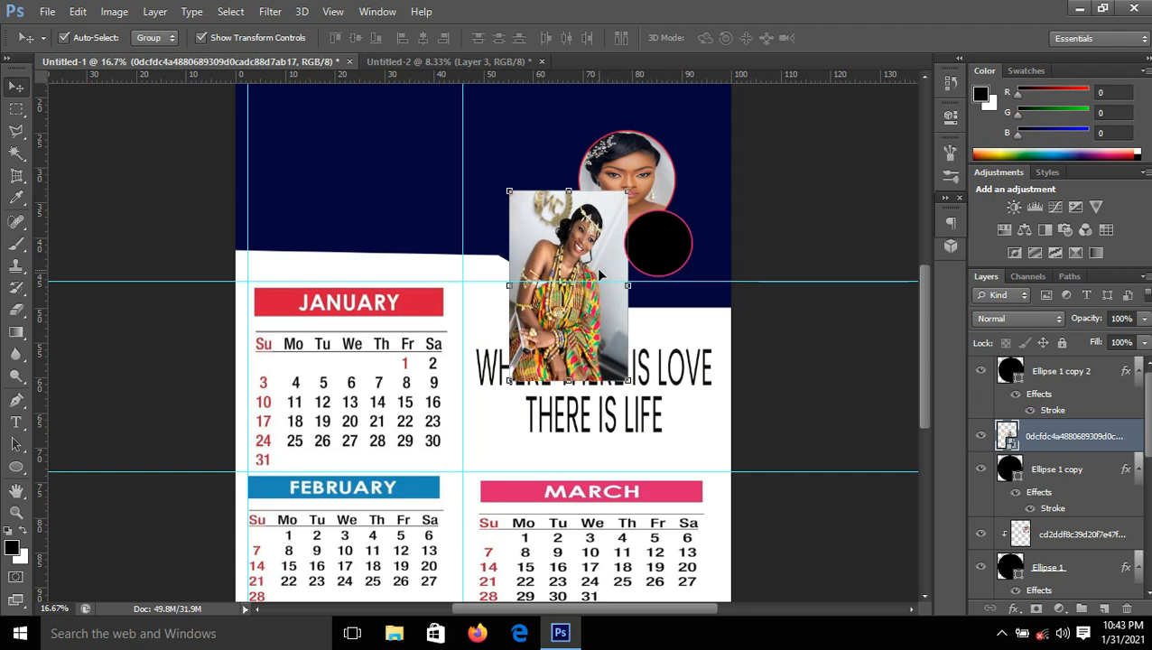
# Rasterize and clip the kente-dress photo to the blue-outlined circle, then shift it slightly down and right to centre her face.
pyautogui.rightClick(1037, 440)
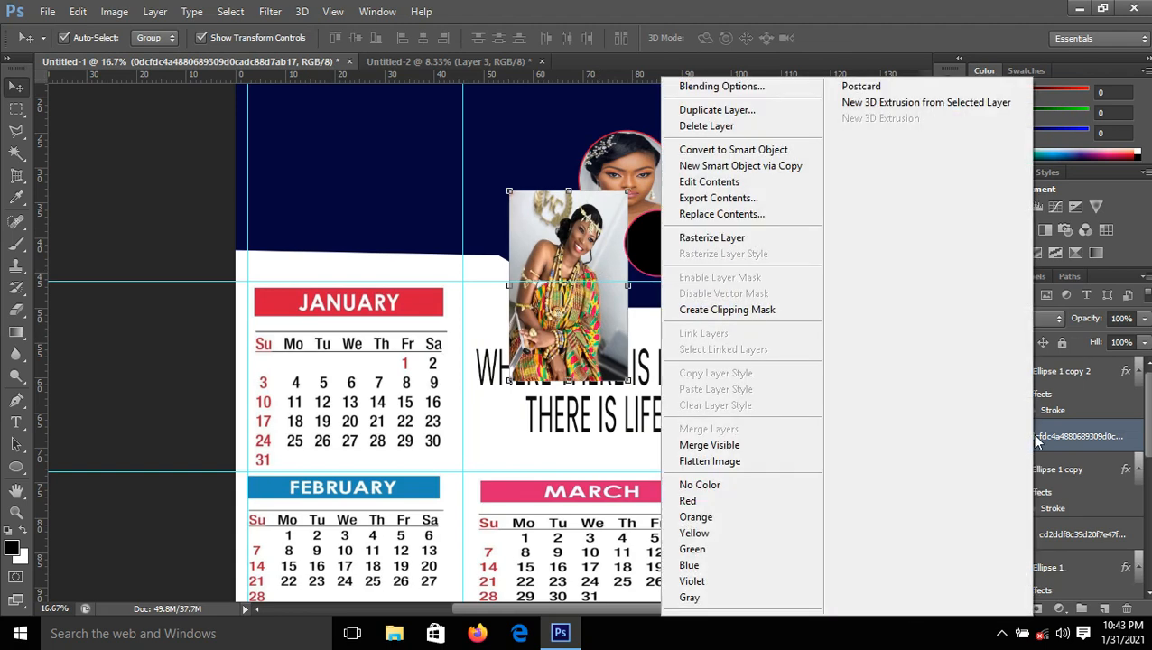
pyautogui.click(742, 238)
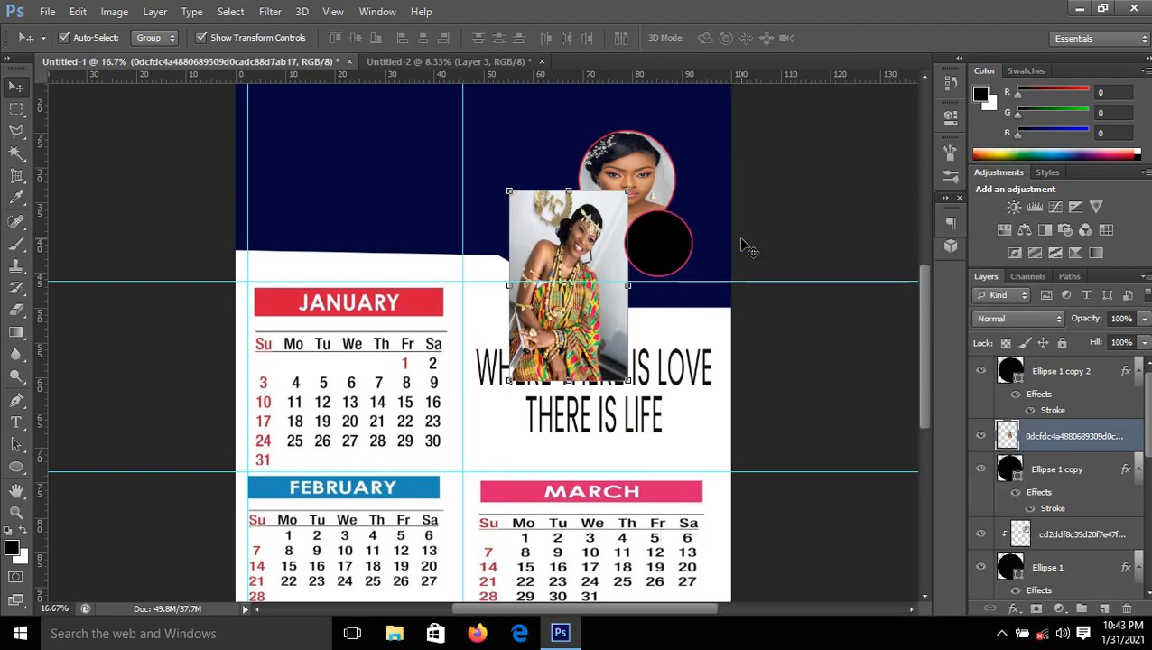
pyautogui.rightClick(1047, 439)
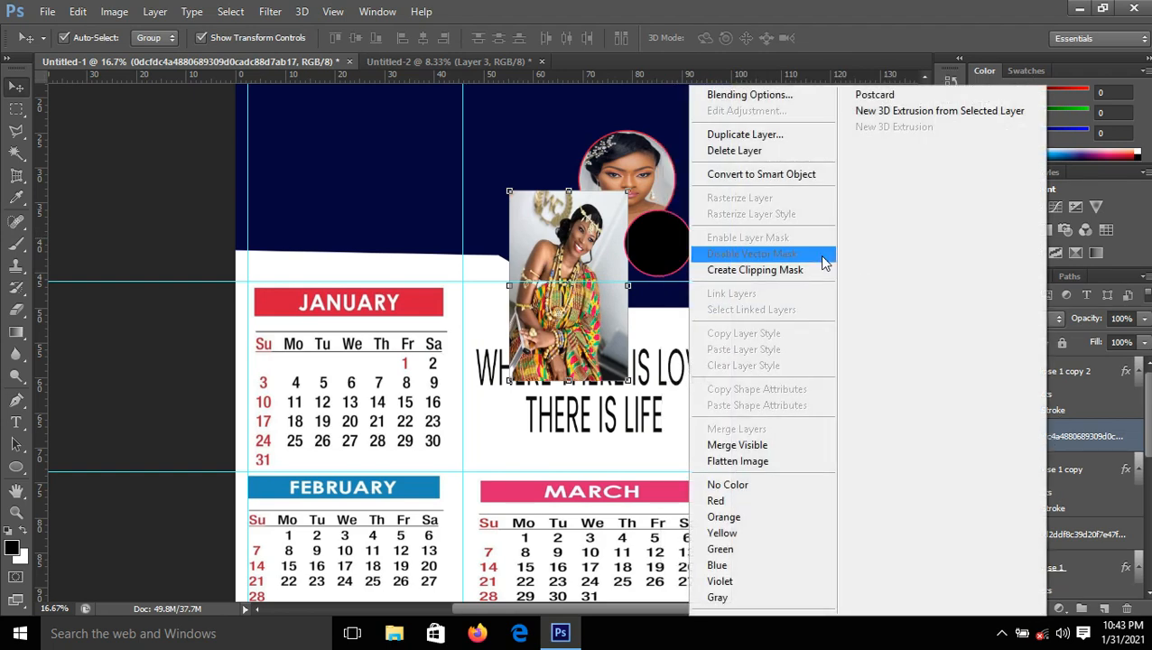
pyautogui.click(796, 273)
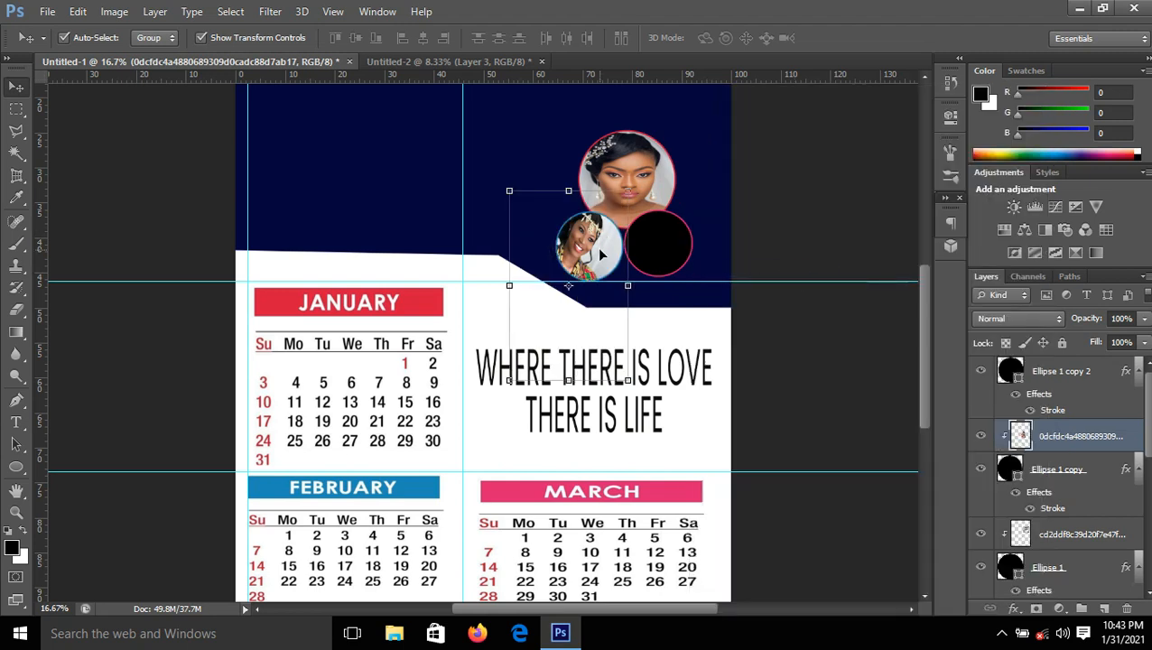
pyautogui.moveTo(599, 255); pyautogui.dragTo(603, 257)
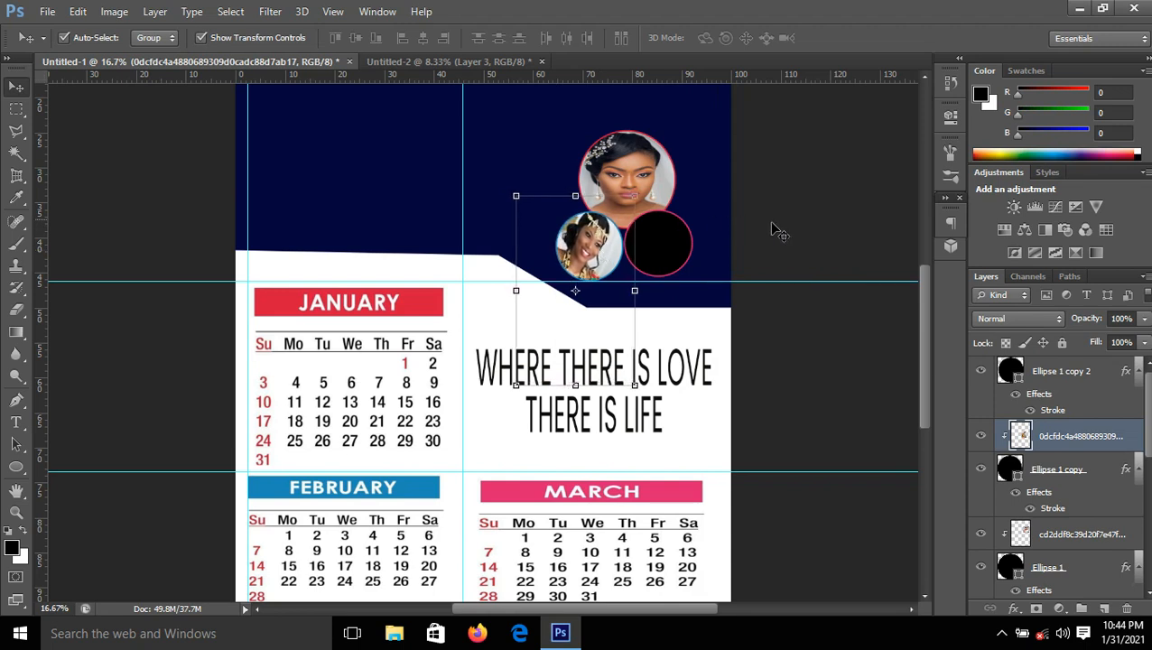
pyautogui.click(798, 236)
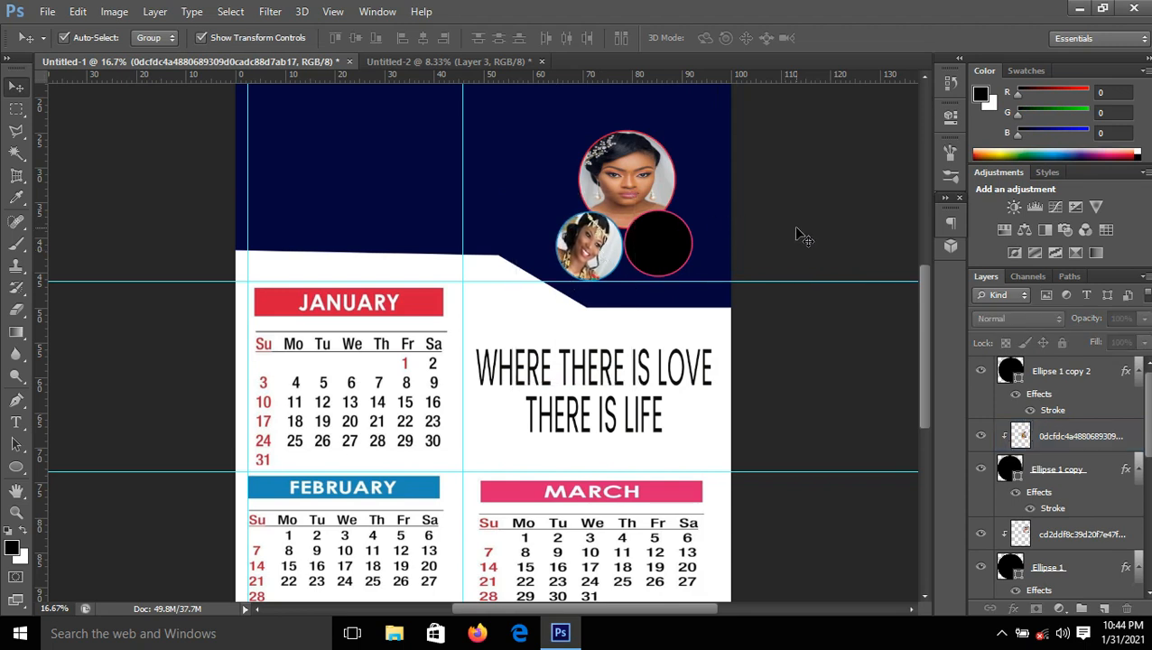
# Place the wedding couple photo 66f652879a161b70159365c67a2f5098 from the Resource folder above the pink-outlined circle's Ellipse 1 copy 2 layer.
pyautogui.click(662, 244)
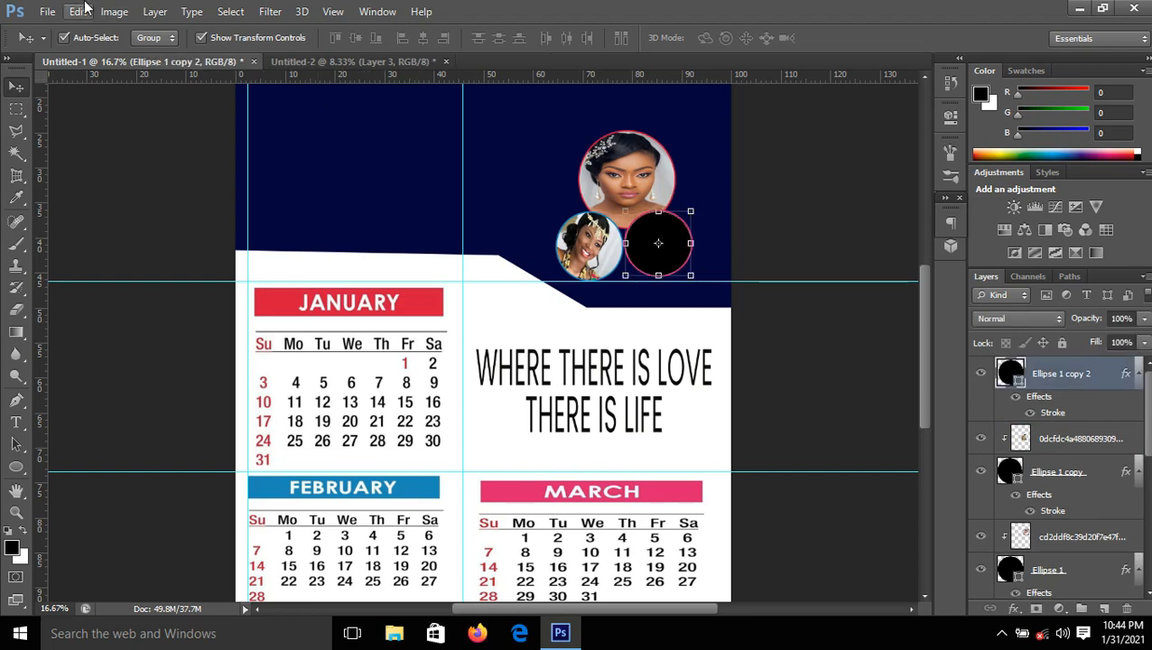
pyautogui.click(50, 12)
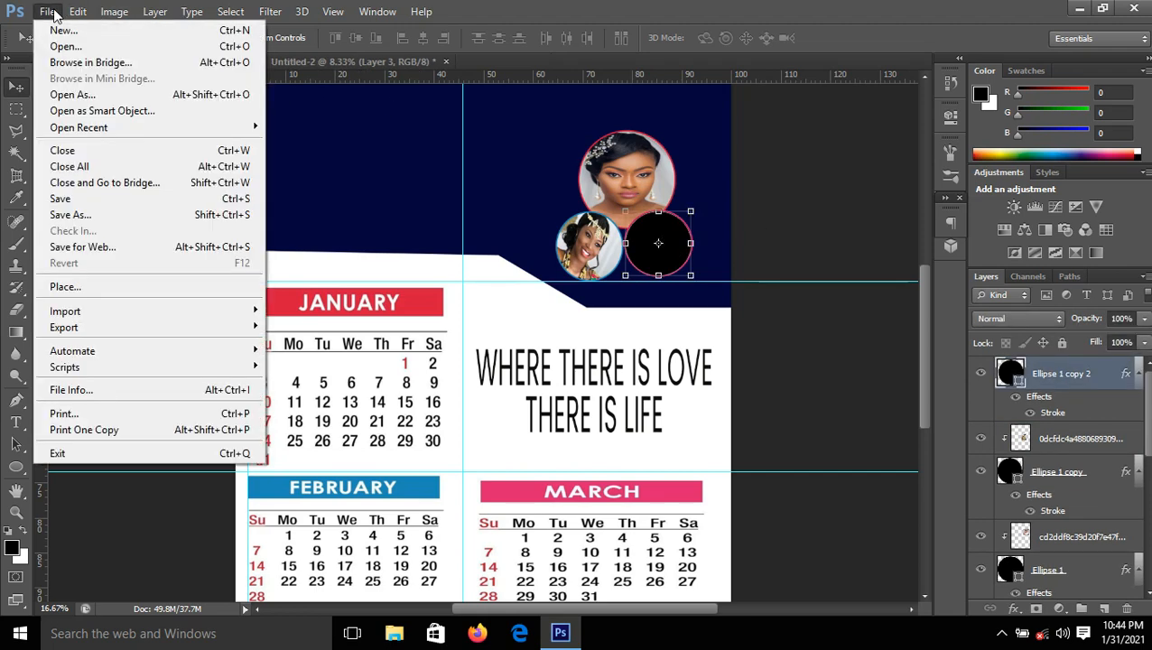
pyautogui.click(95, 286)
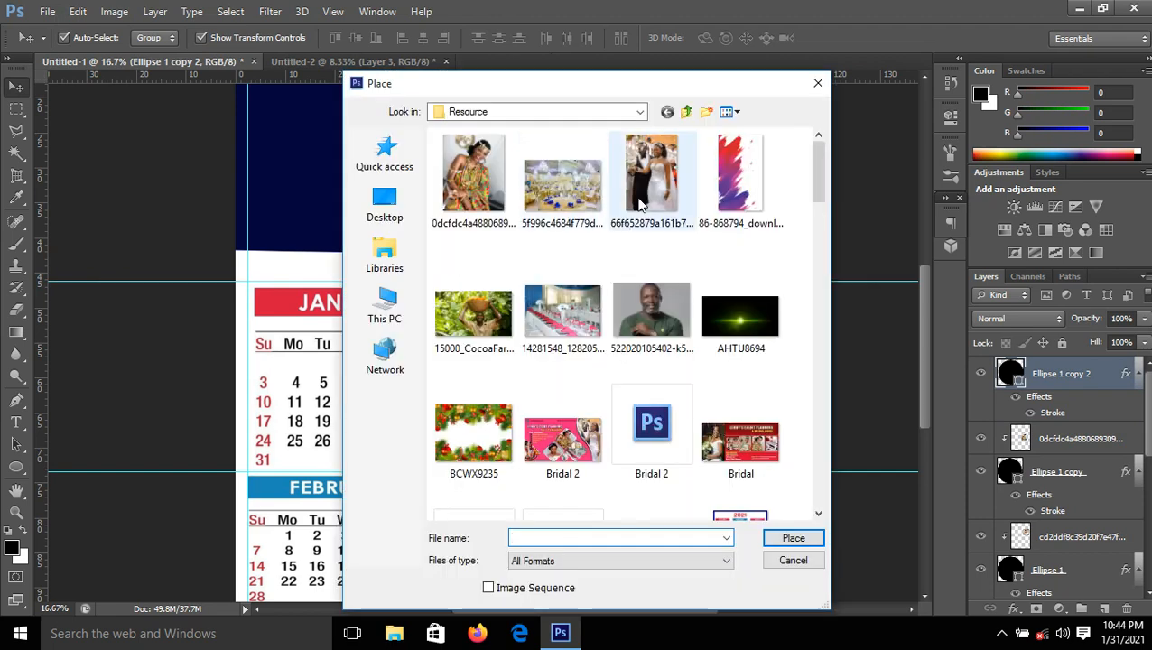
pyautogui.click(639, 206)
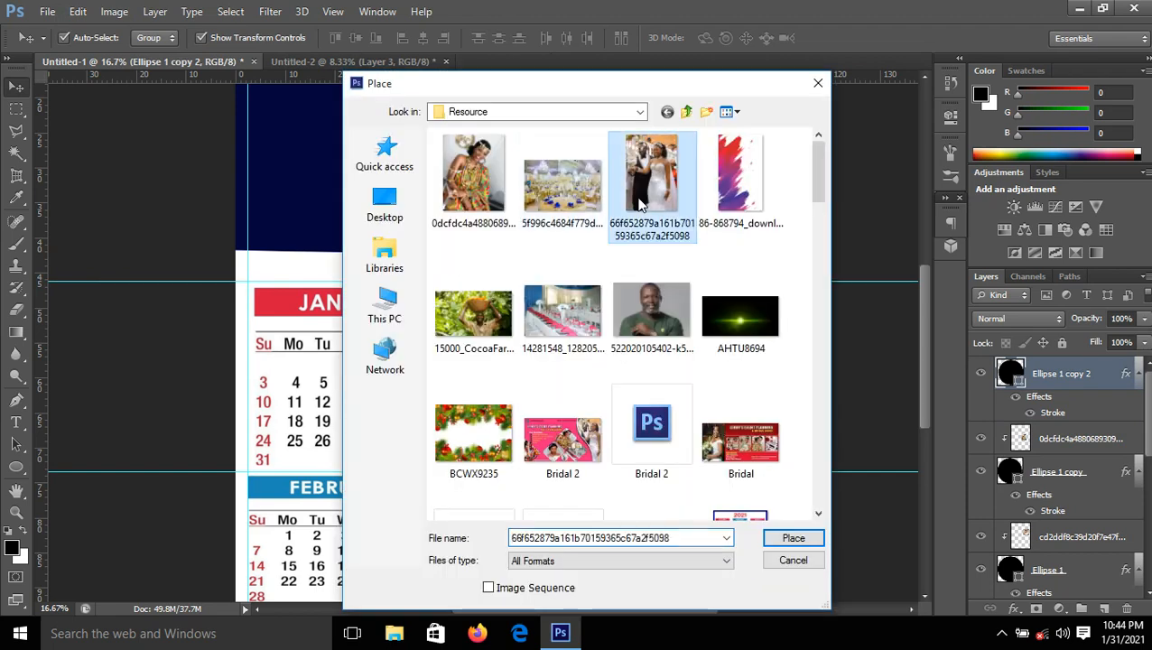
pyautogui.click(793, 539)
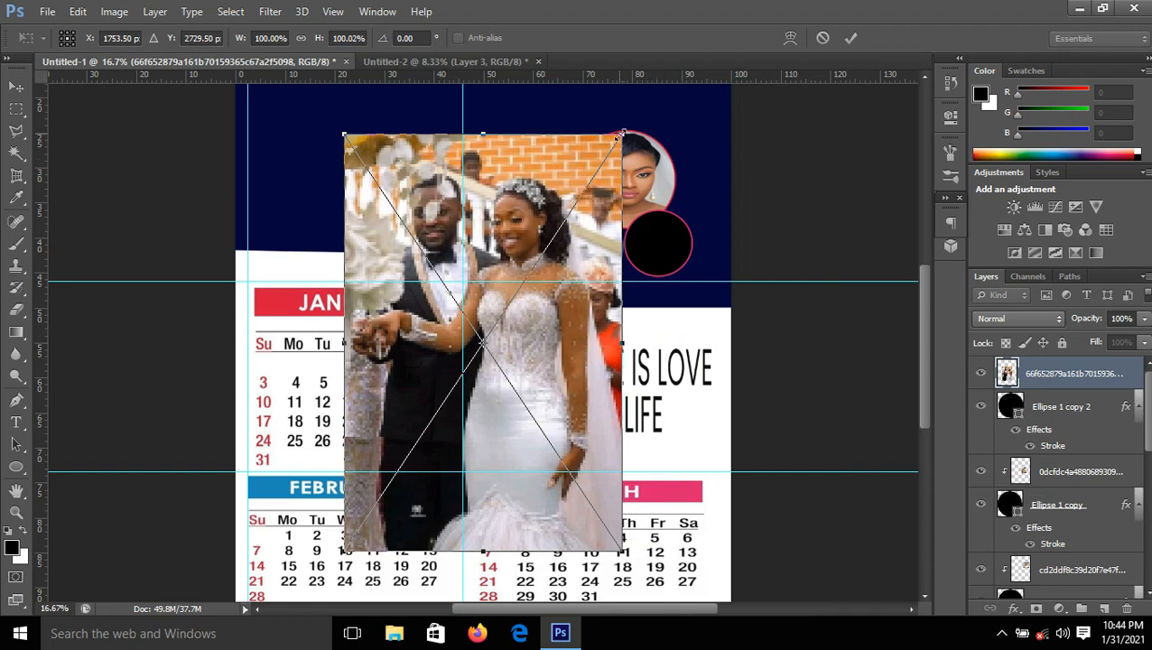
# Scale the placed couple photo to about 44% width and 43% height, and move it over the pink-outlined circle.
pyautogui.moveTo(621, 134); pyautogui.dragTo(466, 373)
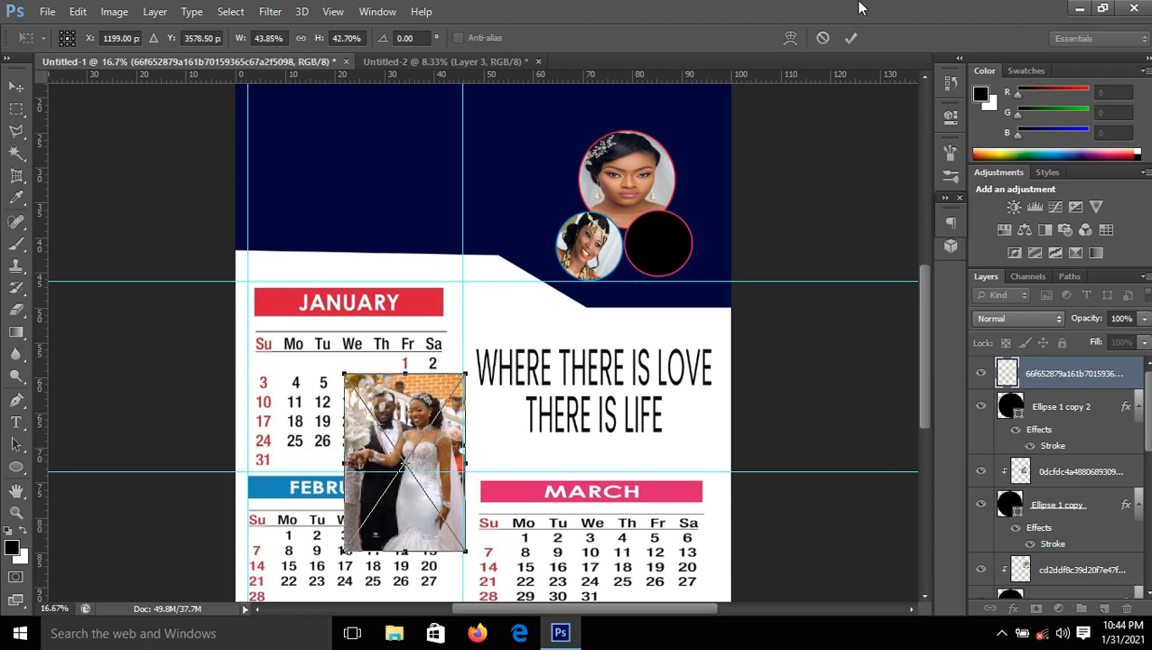
pyautogui.click(16, 87)
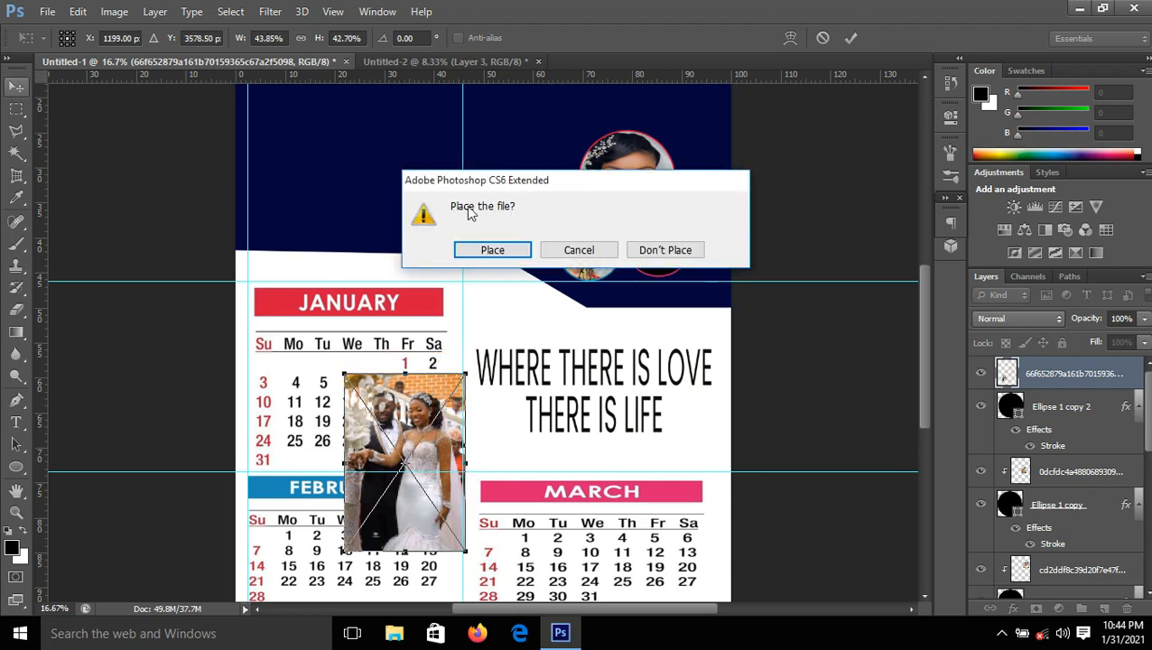
pyautogui.click(493, 251)
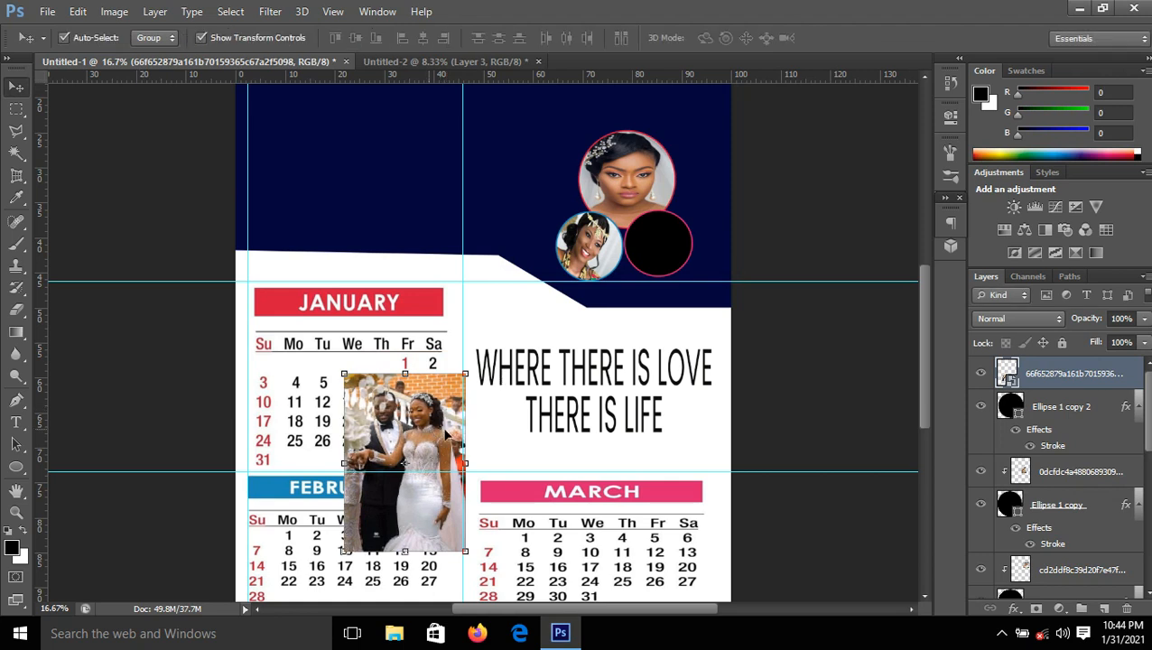
pyautogui.moveTo(410, 440); pyautogui.dragTo(684, 234)
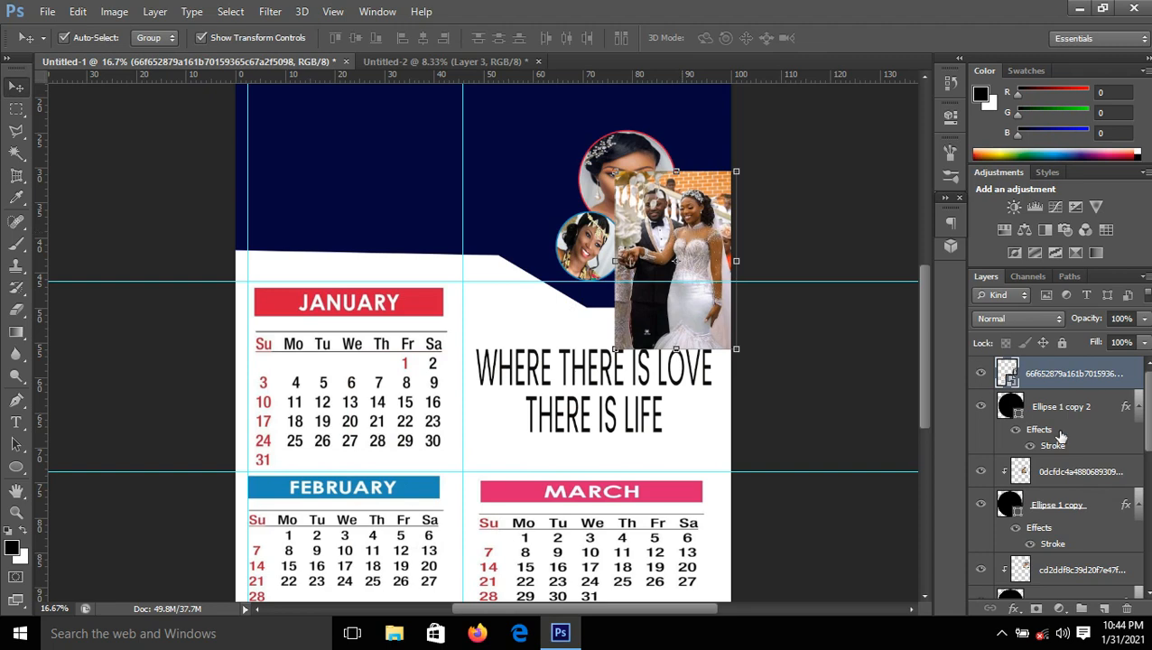
# Rasterize the couple photo layer and clip it to the pink-outlined circle with a clipping mask.
pyautogui.rightClick(1052, 373)
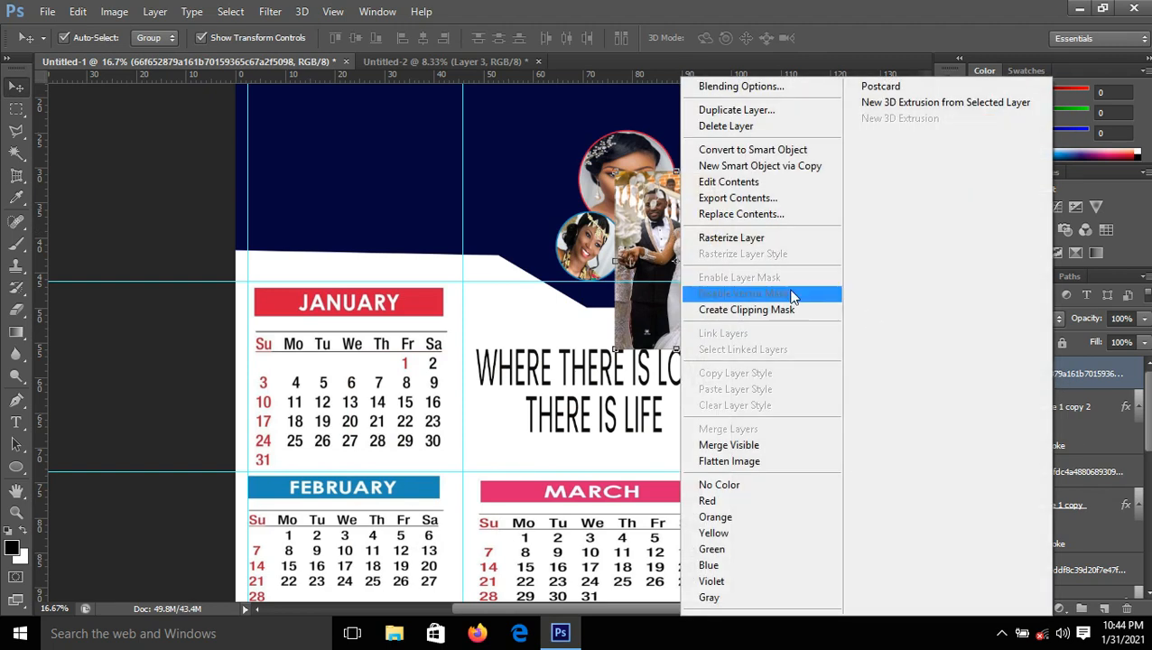
pyautogui.click(756, 240)
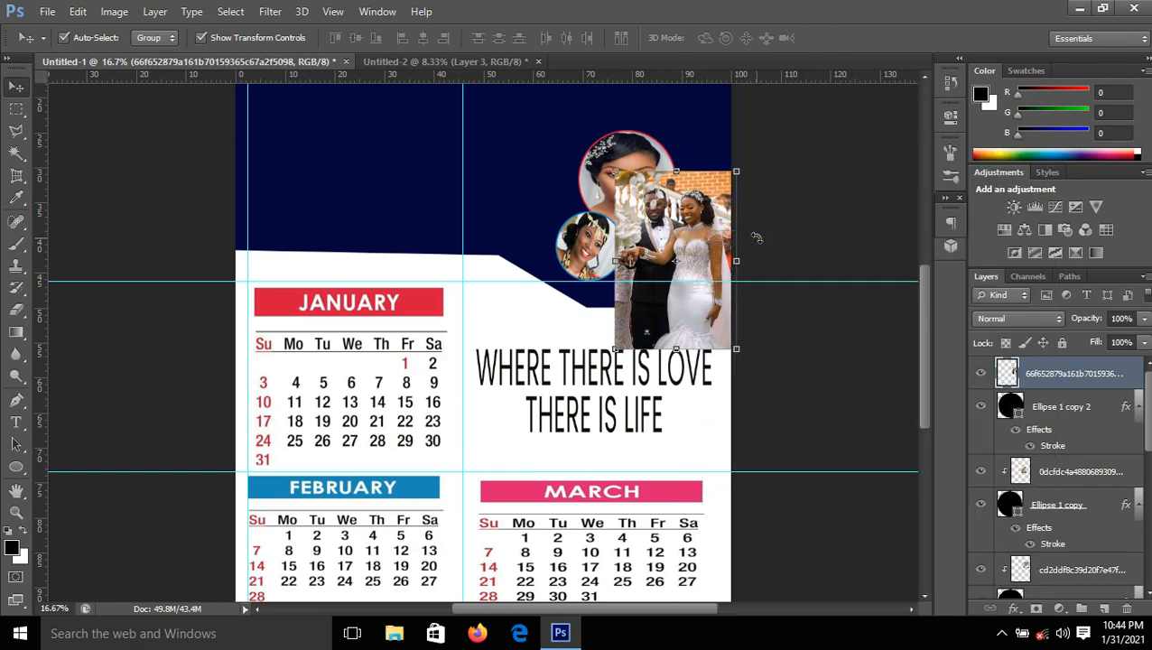
pyautogui.rightClick(1051, 379)
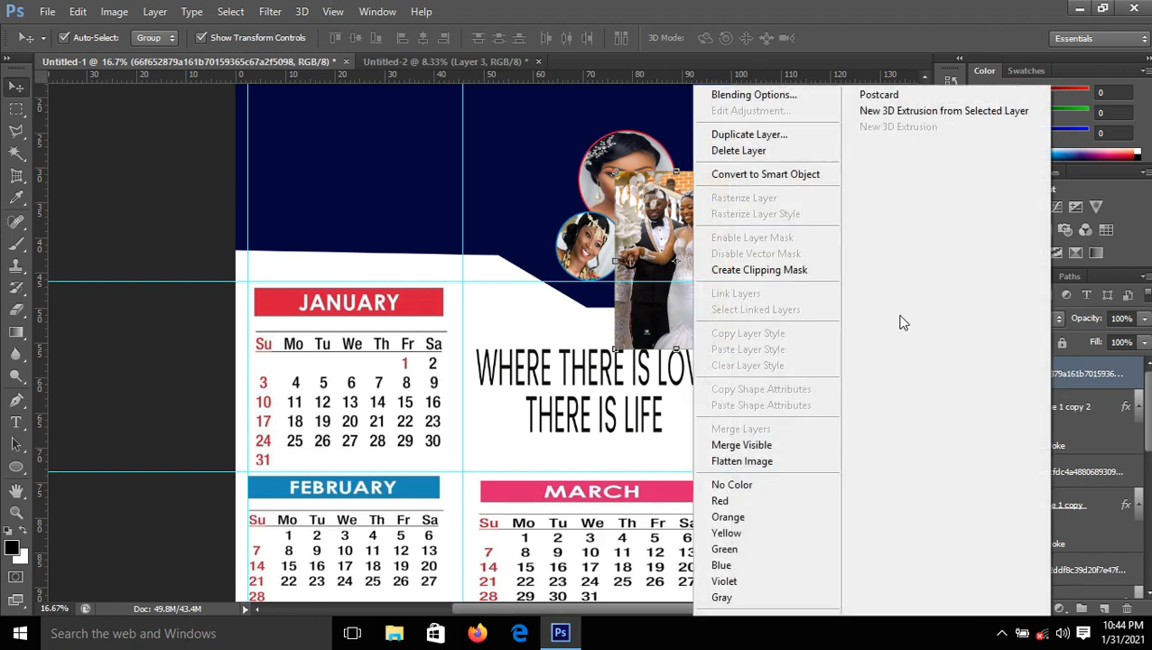
pyautogui.click(797, 273)
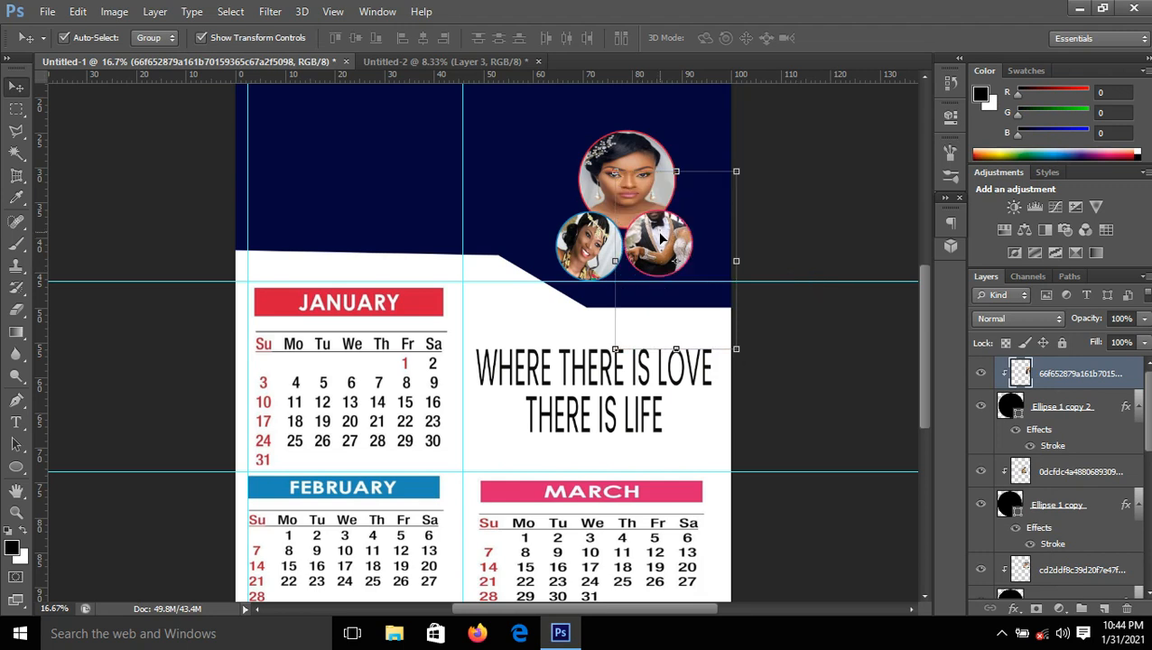
# Shift the couple photo down and left inside the pink-outlined circle so that both faces are framed, and deselect it.
pyautogui.hotkey('shift', 'Down')
pyautogui.hotkey('shift', 'Down')
pyautogui.hotkey('shift', 'Down')
pyautogui.hotkey('shift', 'Down')
pyautogui.hotkey('shift', 'Down')
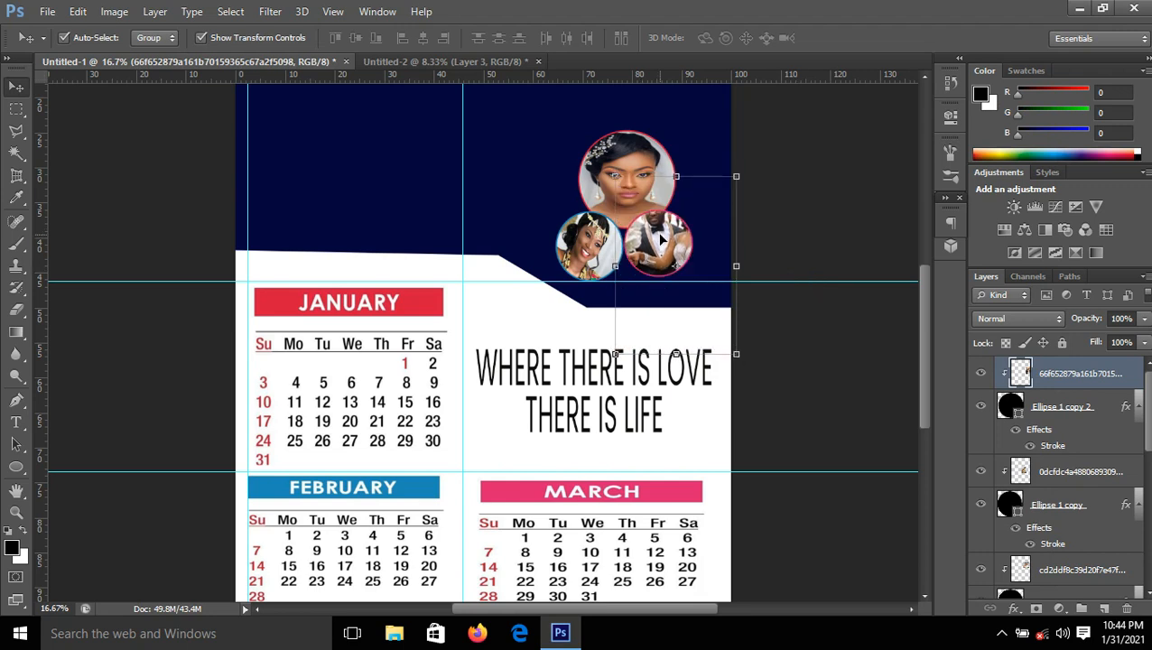
pyautogui.hotkey('shift', 'Down')
pyautogui.hotkey('shift', 'Down')
pyautogui.hotkey('shift', 'Down')
pyautogui.hotkey('shift', 'Down')
pyautogui.hotkey('shift', 'Down')
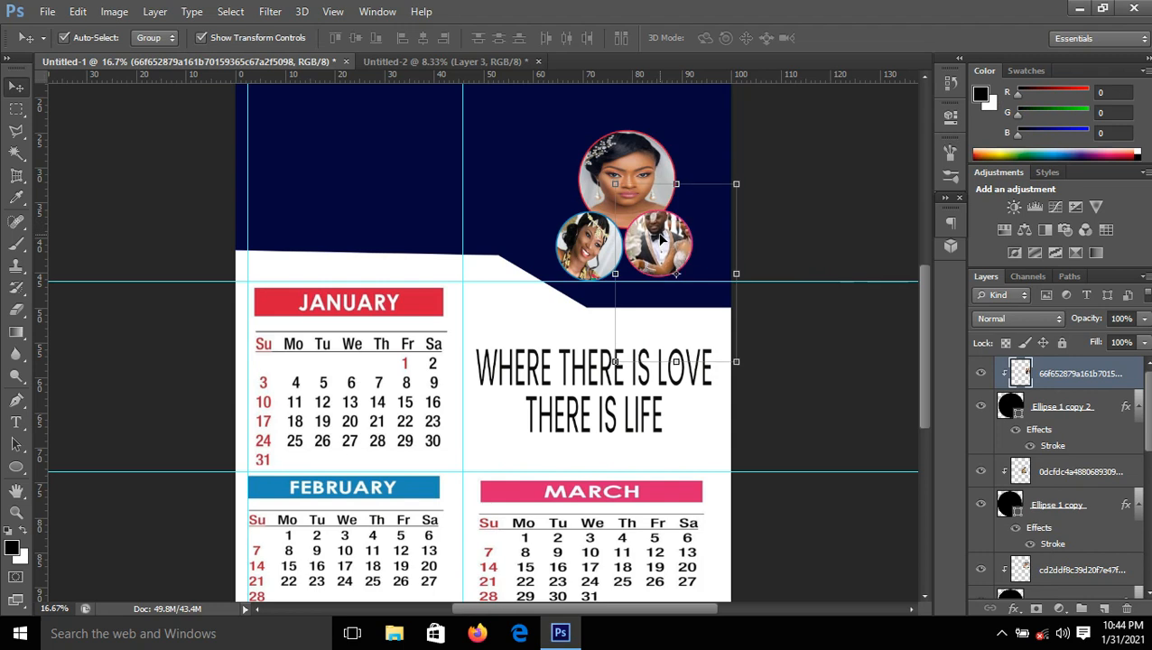
pyautogui.hotkey('shift', 'Down')
pyautogui.hotkey('shift', 'Down')
pyautogui.hotkey('shift', 'Down')
pyautogui.hotkey('shift', 'Down')
pyautogui.hotkey('shift', 'Down')
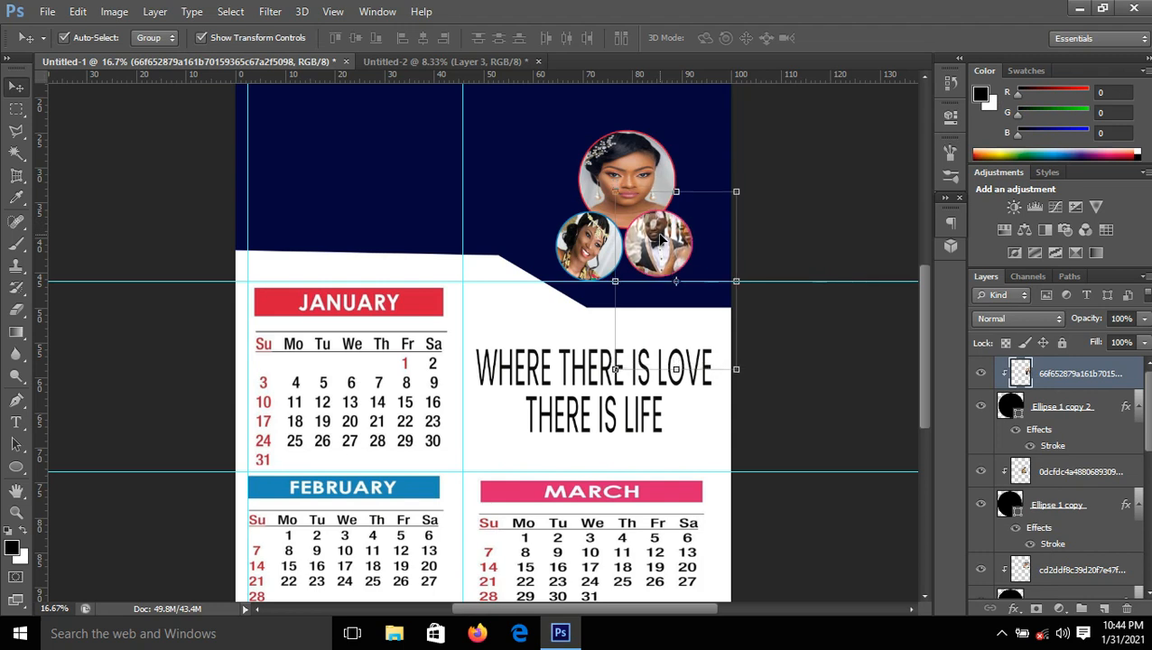
pyautogui.hotkey('shift', 'Left')
pyautogui.hotkey('shift', 'Left')
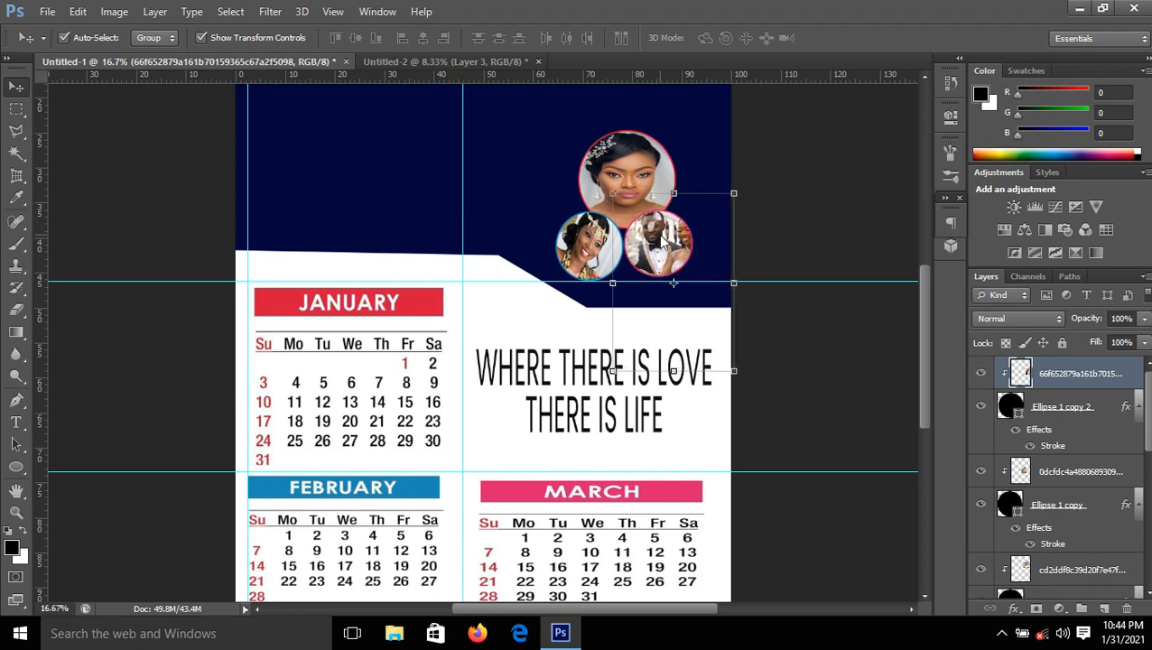
pyautogui.hotkey('shift', 'Left')
pyautogui.hotkey('shift', 'Left')
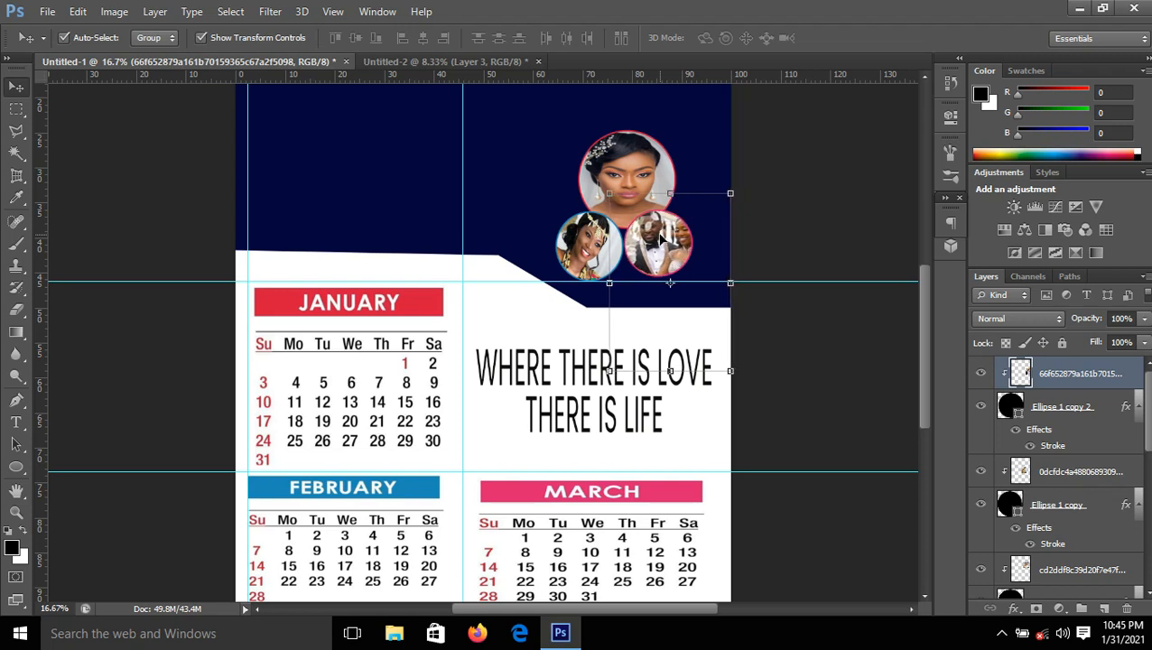
pyautogui.hotkey('shift', 'Down')
pyautogui.hotkey('shift', 'Down')
pyautogui.hotkey('shift', 'Left')
pyautogui.hotkey('shift', 'Left')
pyautogui.hotkey('shift', 'Left')
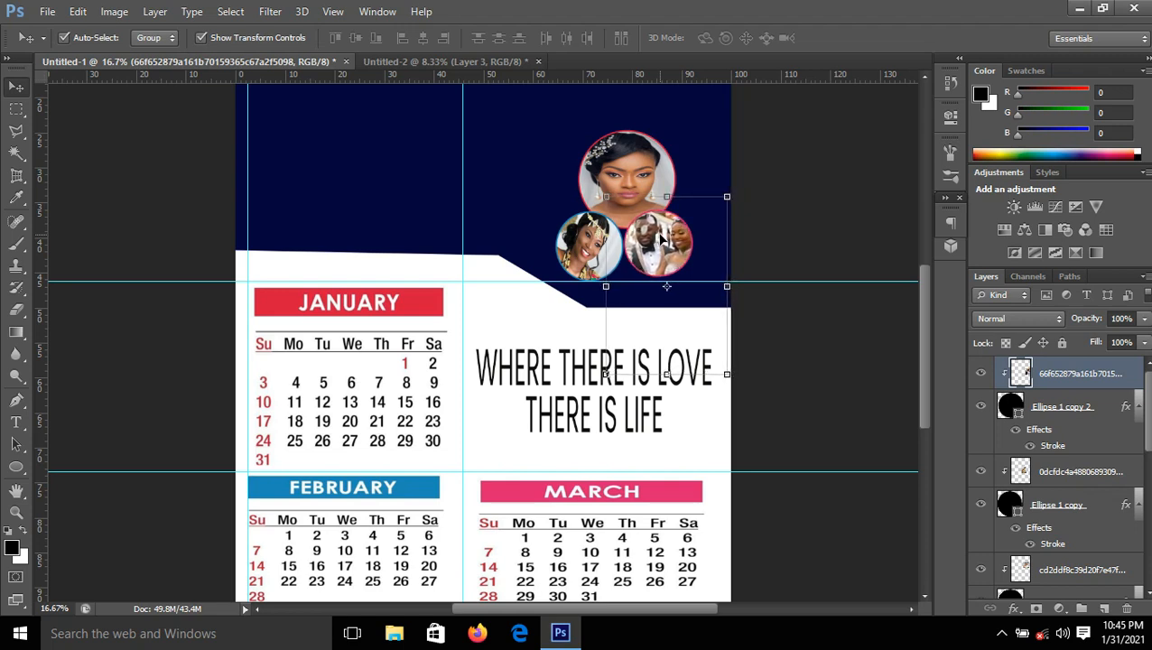
pyautogui.hotkey('shift', 'Down')
pyautogui.hotkey('shift', 'Left')
pyautogui.hotkey('shift', 'Left')
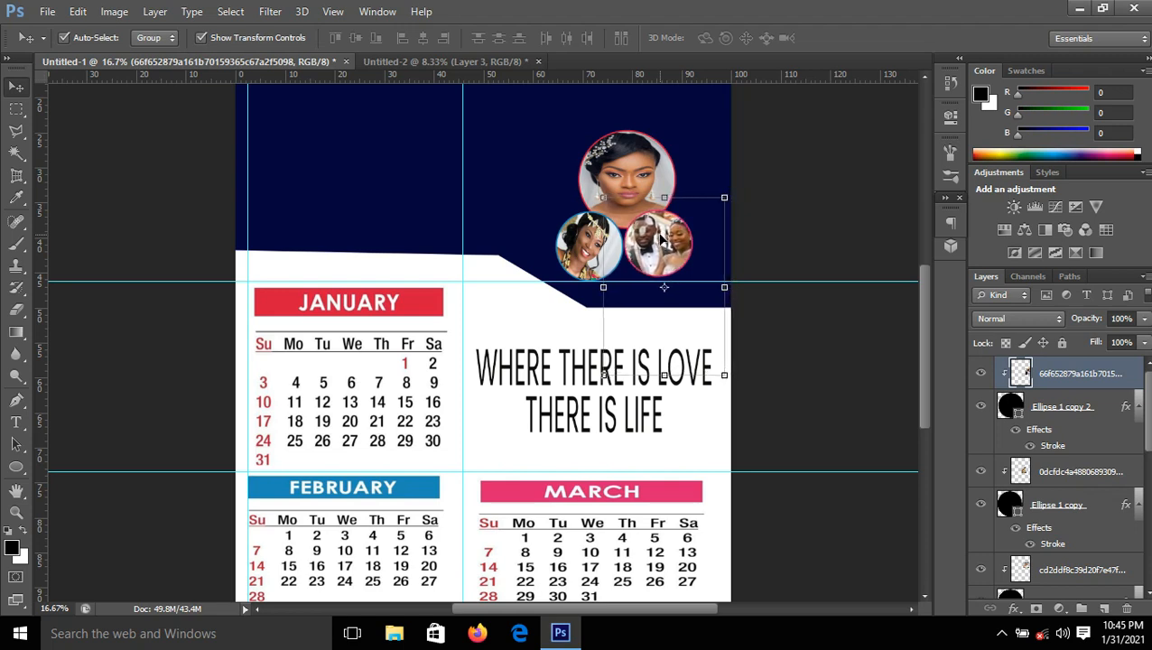
pyautogui.click(814, 235)
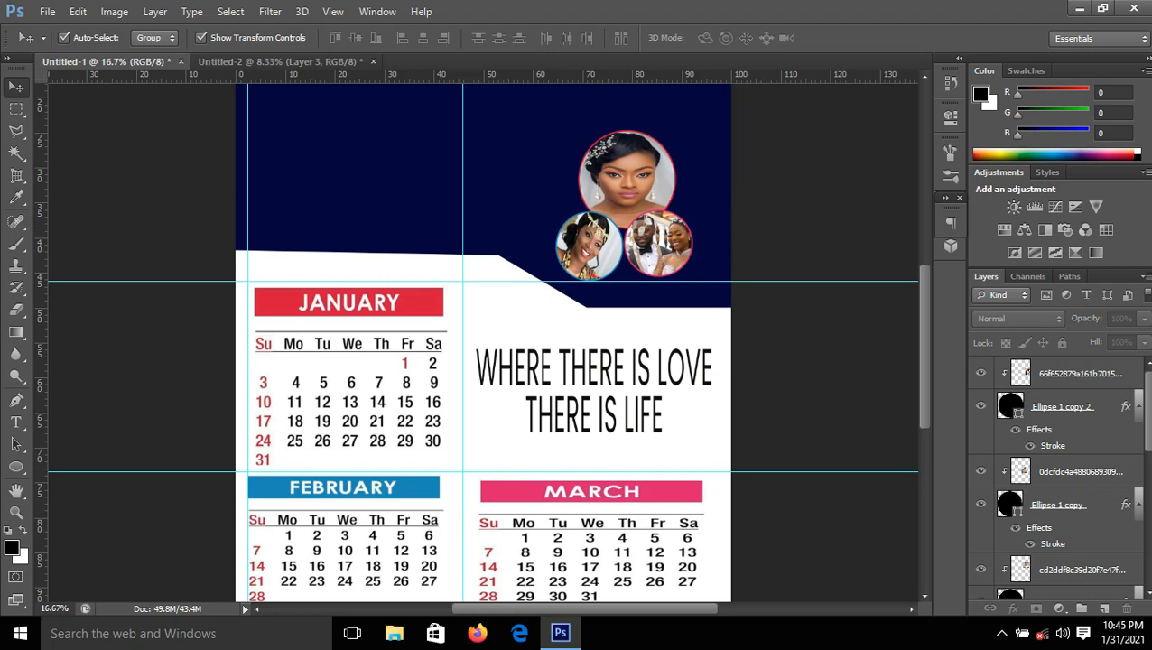
# Group all three circles with their clipped photos, from the Ellipse 1 layer up to the couple photo layer.
pyautogui.scroll(-3, 1148, 458)
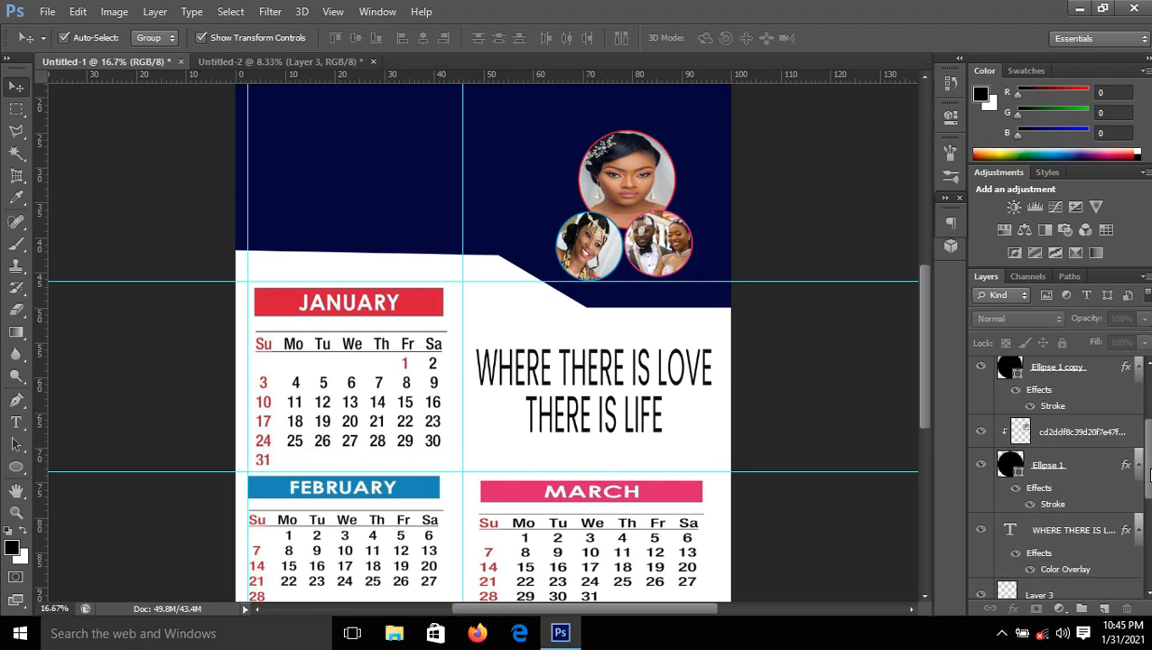
pyautogui.click(1048, 465)
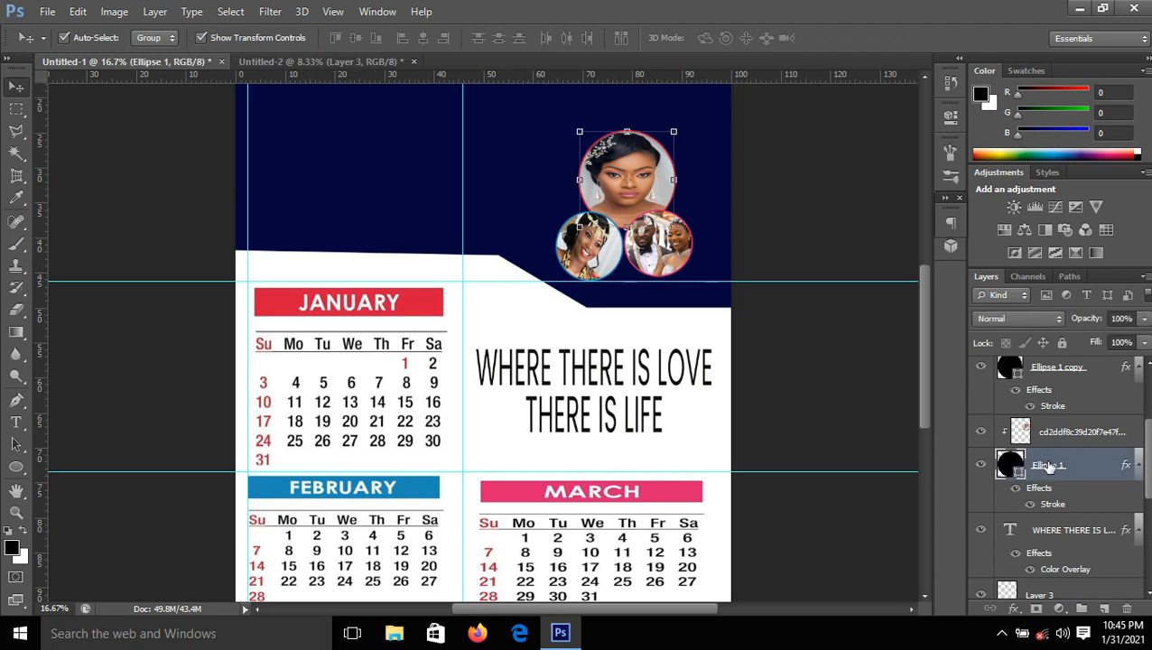
pyautogui.scroll(3, 1148, 478)
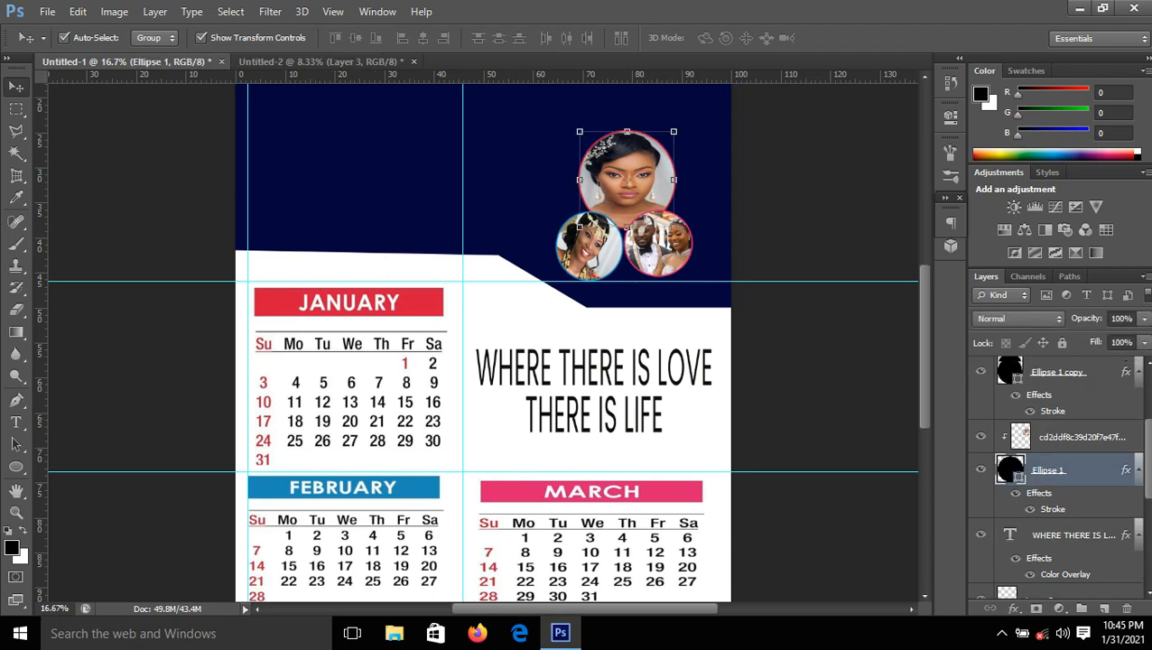
pyautogui.keyDown('shift'); pyautogui.click(1077, 376); pyautogui.keyUp('shift')
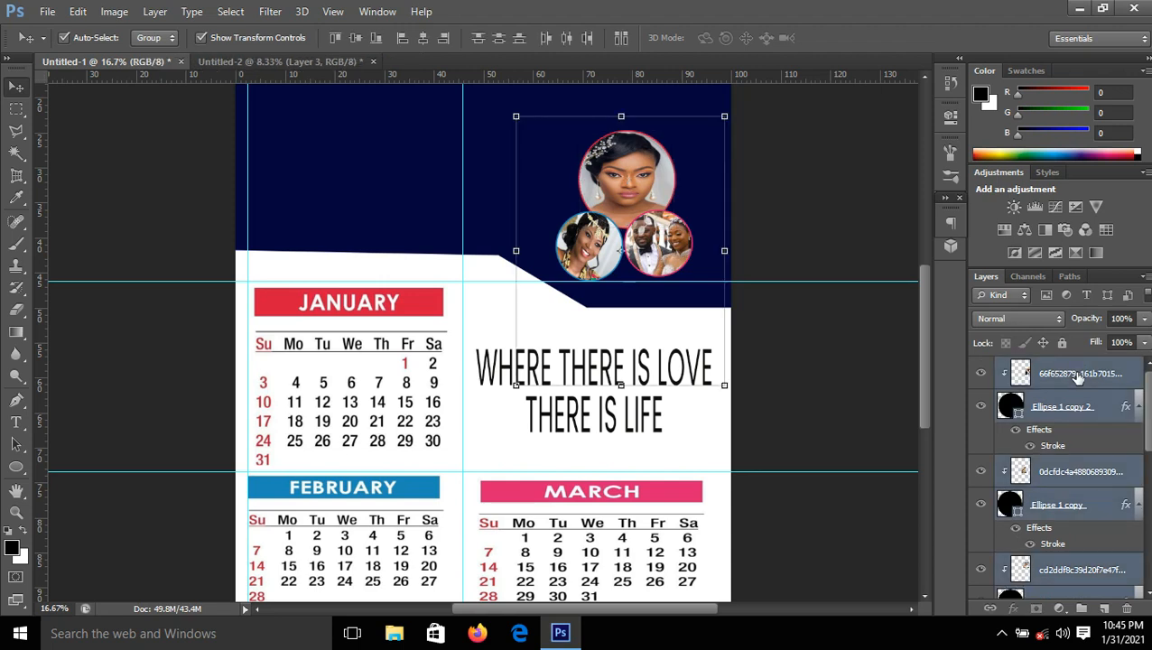
pyautogui.hotkey('ctrl', 'g')
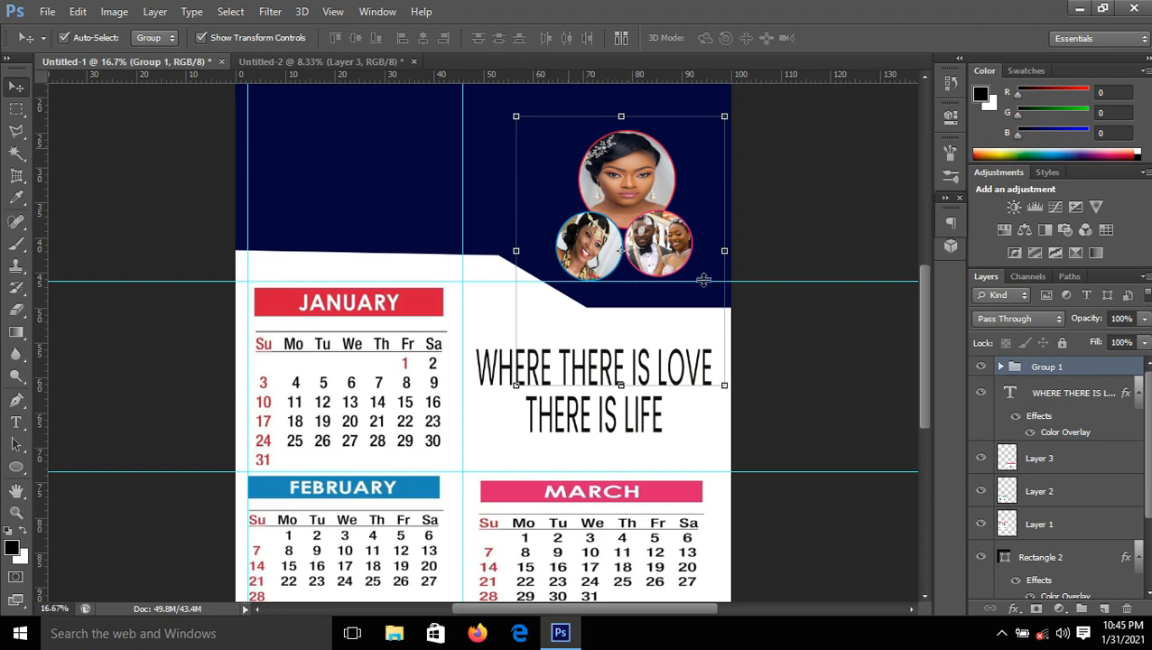
# Scale the photo circles group to about 119% width and 124% height, and position it above the slogan in the blue header.
pyautogui.moveTo(927, 341); pyautogui.dragTo(920, 317)
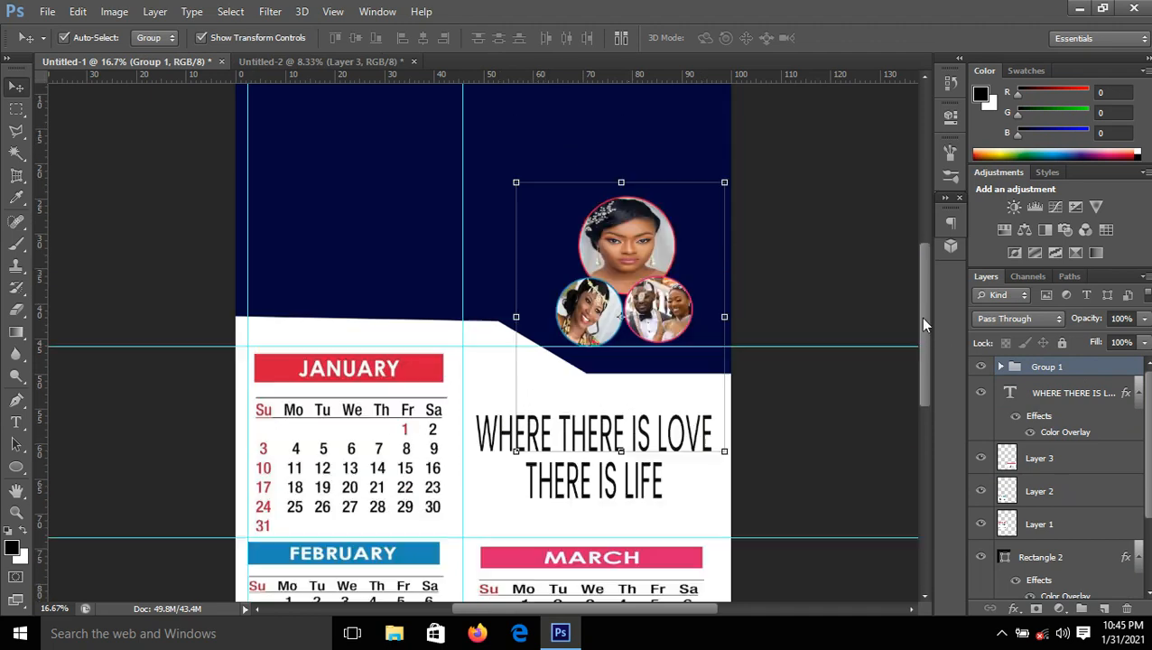
pyautogui.hotkey('ctrl', 't')
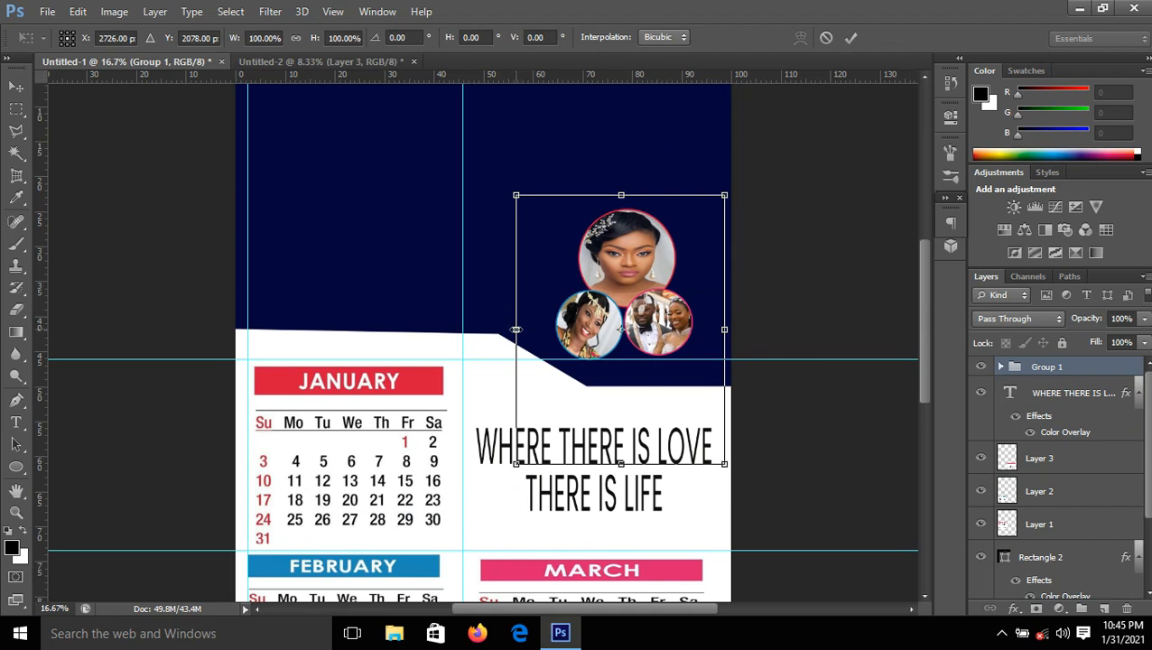
pyautogui.moveTo(510, 329); pyautogui.dragTo(495, 331)
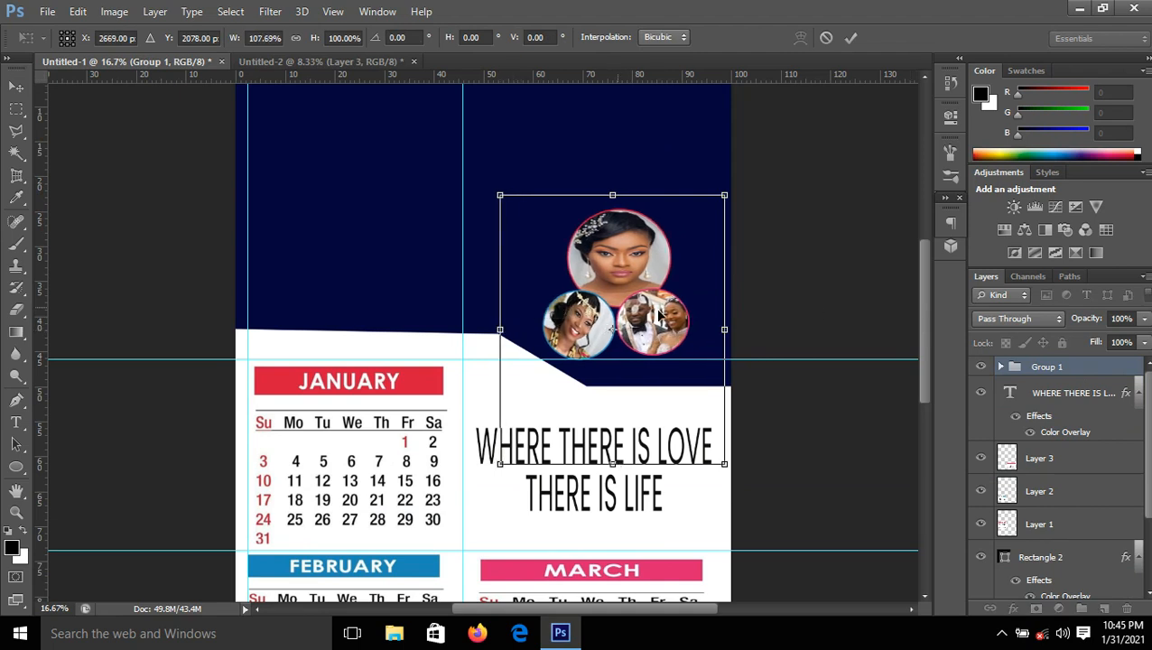
pyautogui.moveTo(725, 329); pyautogui.dragTo(739, 330)
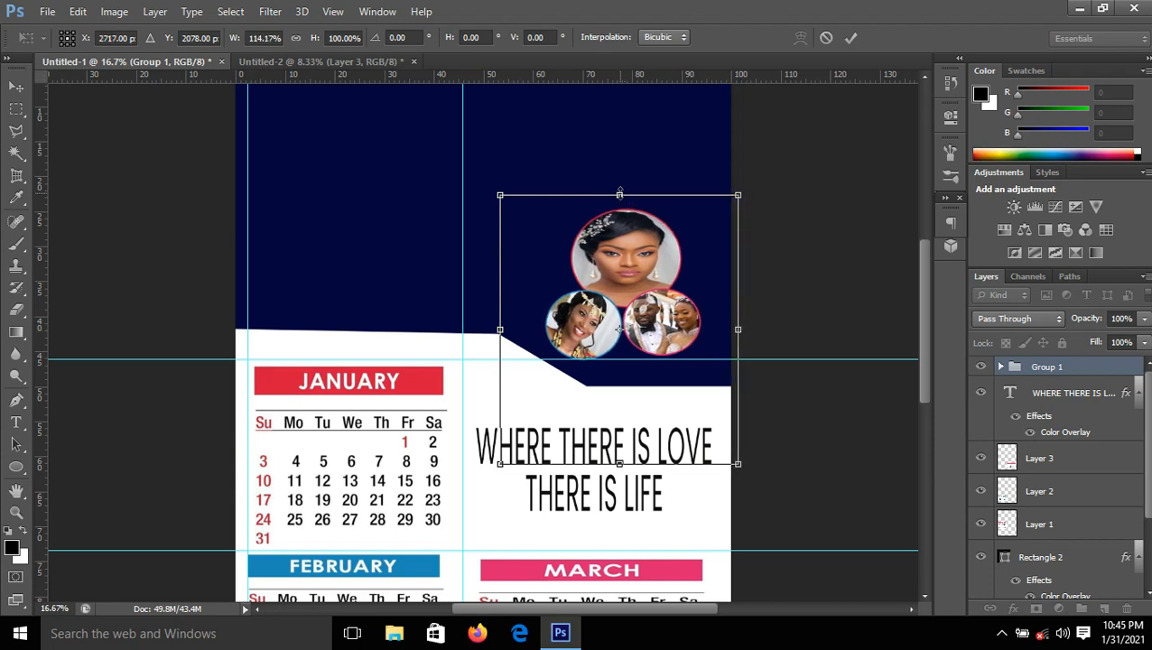
pyautogui.moveTo(619, 193); pyautogui.dragTo(608, 142)
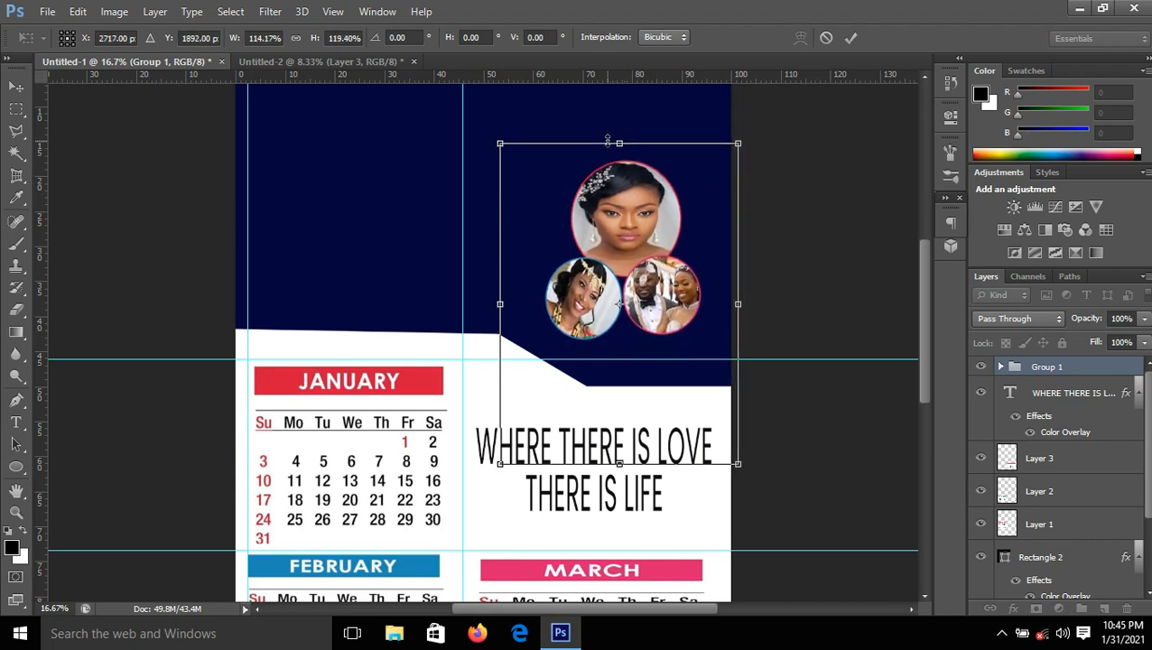
pyautogui.moveTo(631, 209)
pyautogui.mouseDown()
pyautogui.moveTo(624, 251)
pyautogui.moveTo(633, 231)
pyautogui.mouseUp()
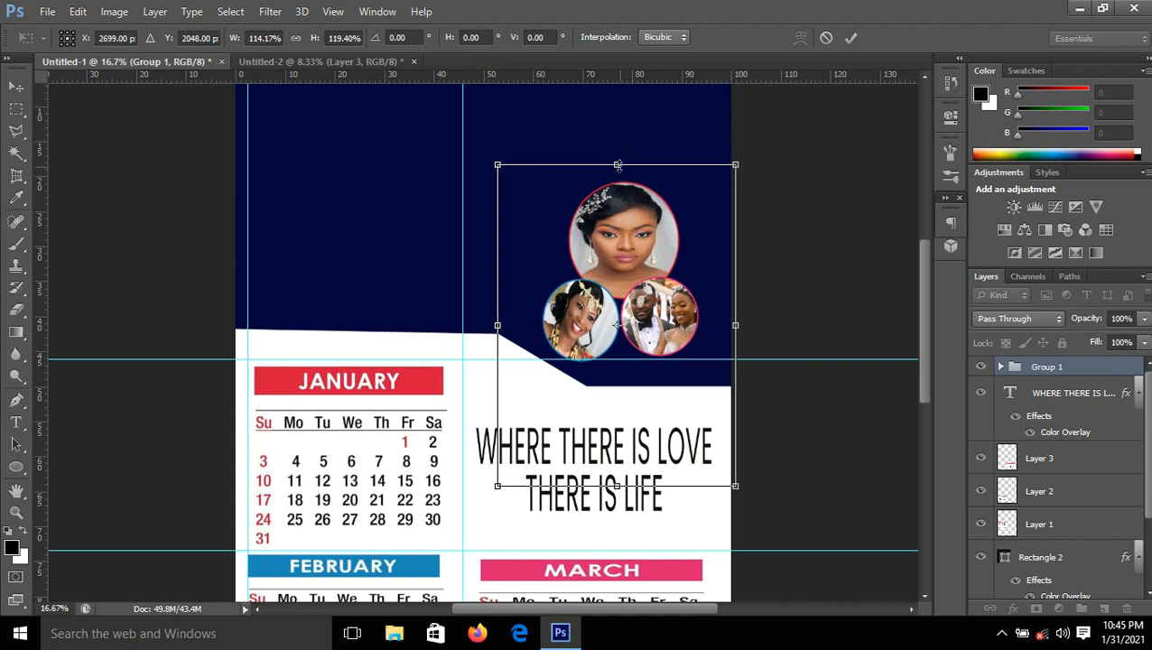
pyautogui.moveTo(618, 165); pyautogui.dragTo(618, 153)
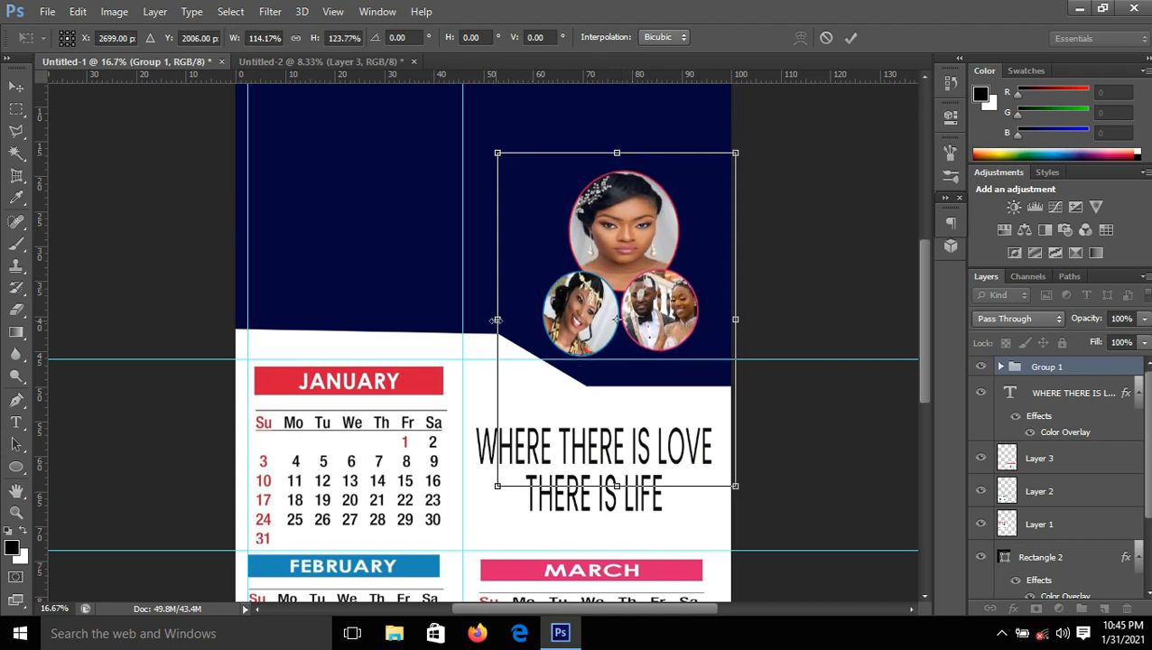
pyautogui.moveTo(485, 321); pyautogui.dragTo(473, 320)
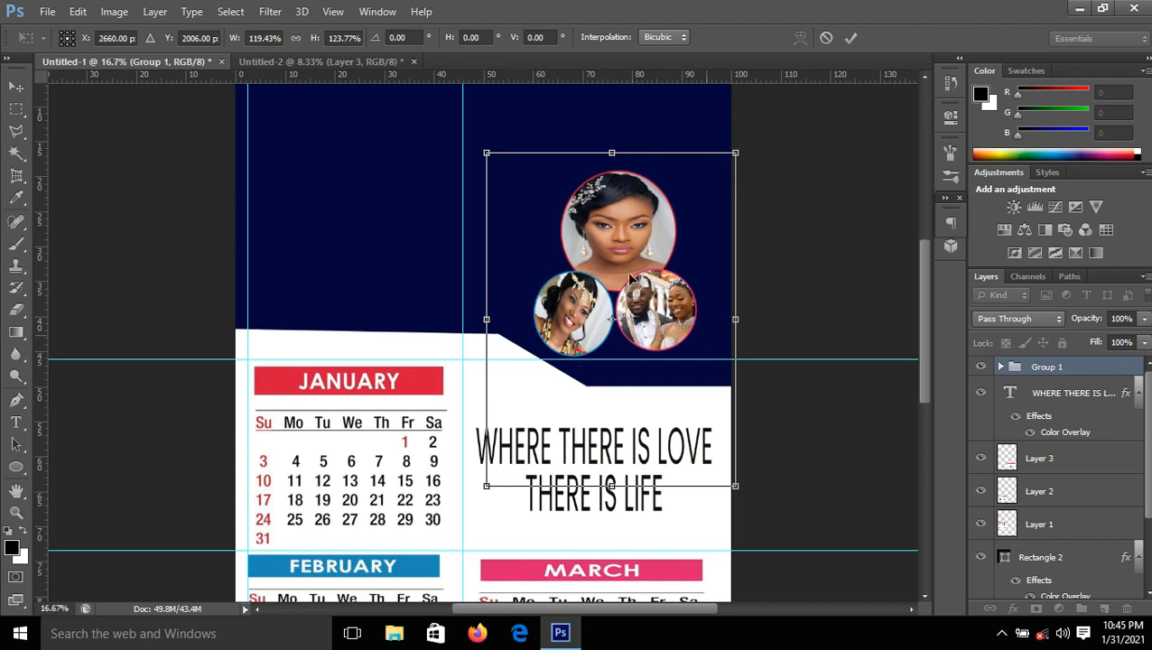
pyautogui.moveTo(621, 253); pyautogui.dragTo(624, 249)
pyautogui.click(851, 38)
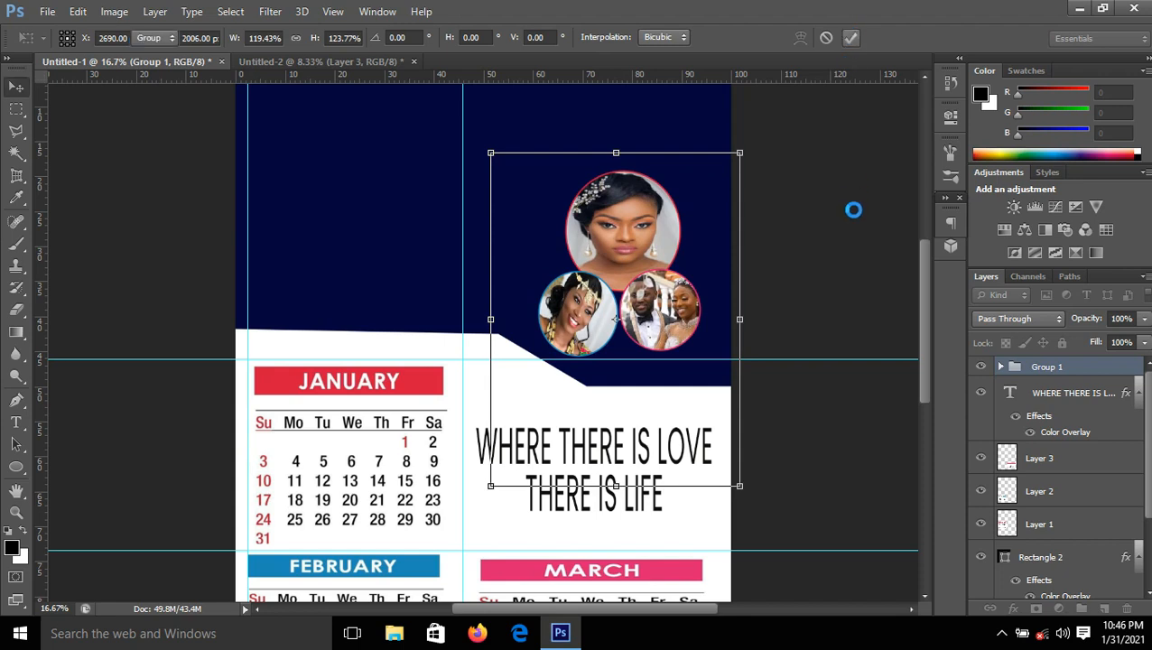
pyautogui.click(836, 231)
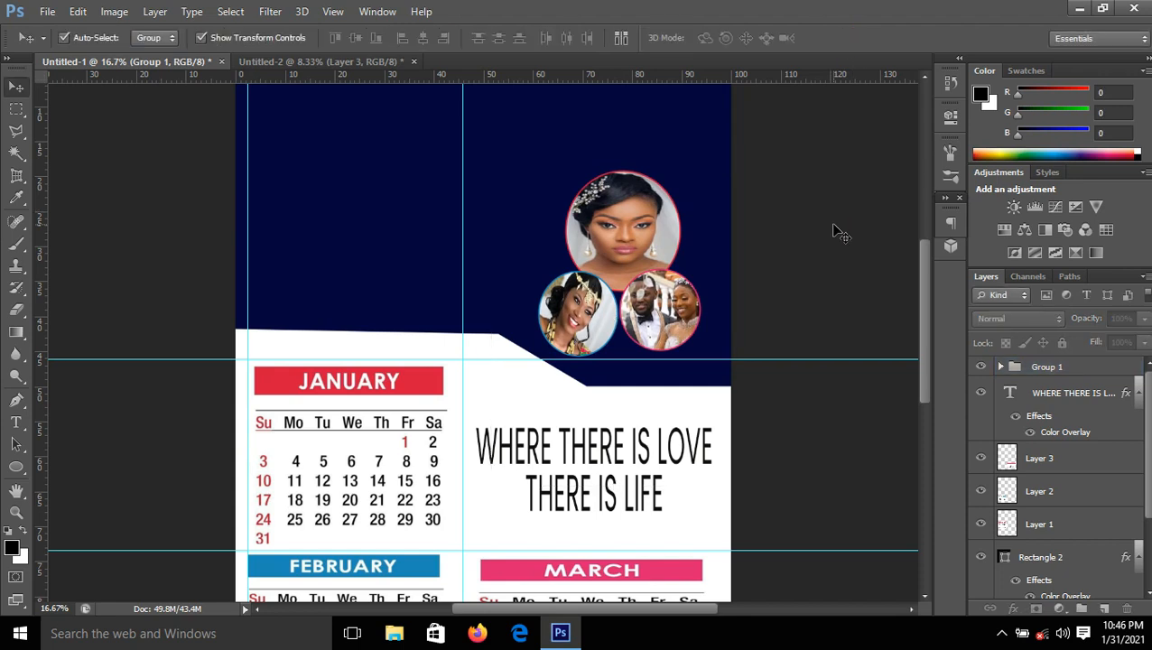
# Remove the two vertical and two horizontal guides from the calendar page.
pyautogui.moveTo(922, 313); pyautogui.dragTo(921, 293)
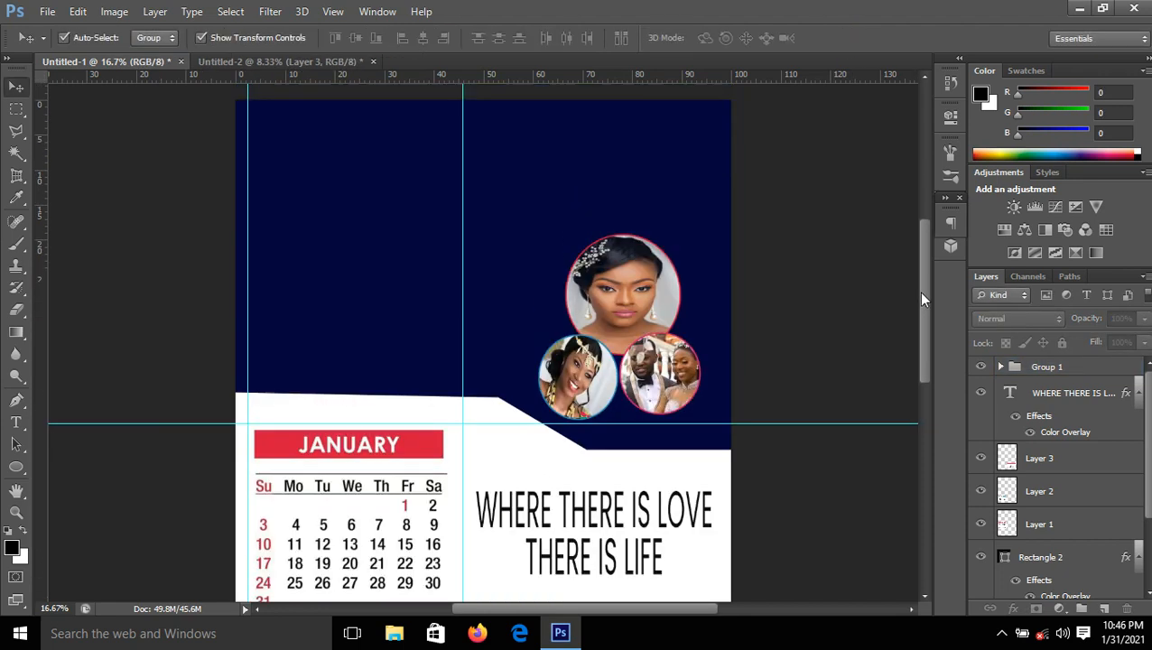
pyautogui.hotkey('ctrl', '-')
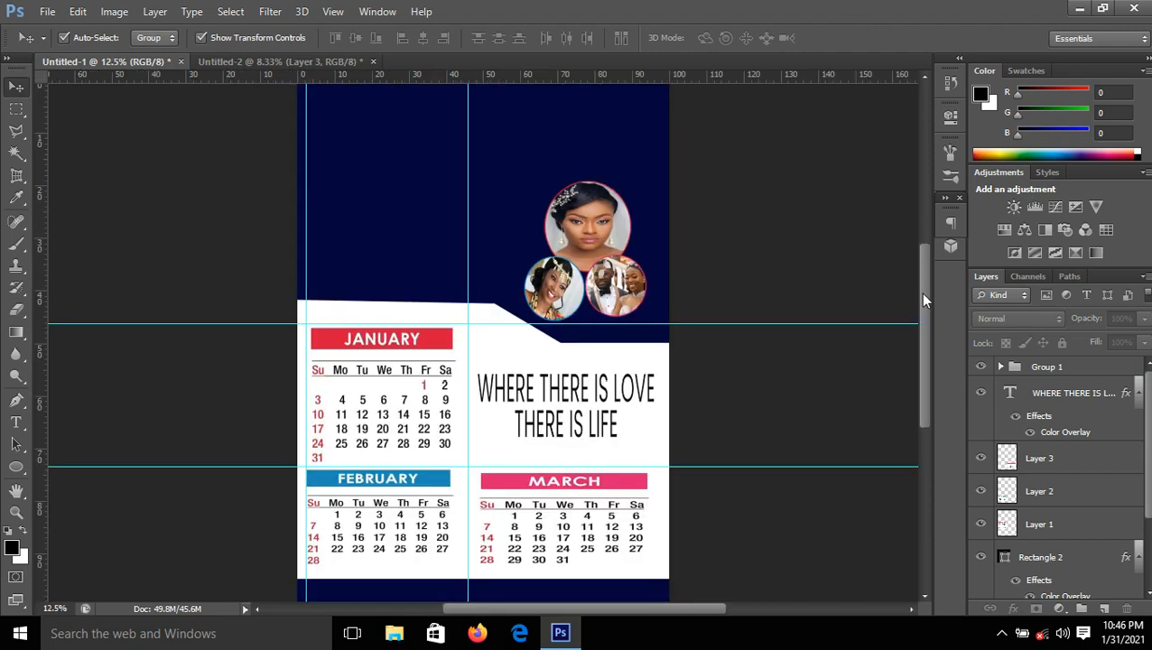
pyautogui.moveTo(922, 294); pyautogui.dragTo(922, 281)
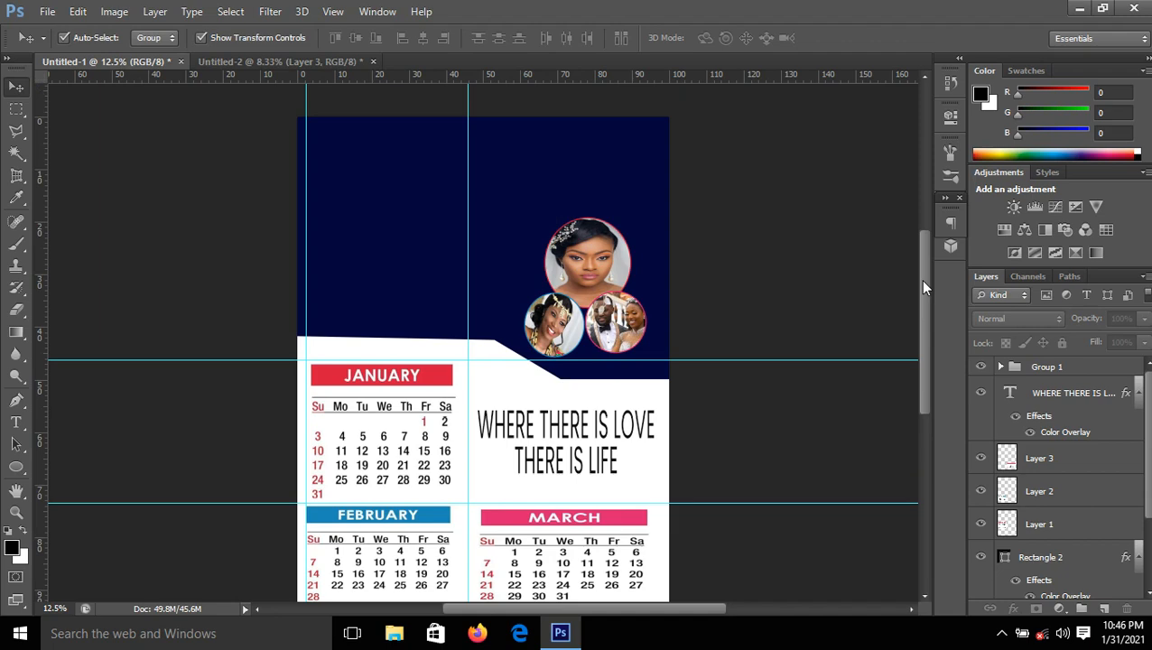
pyautogui.hotkey('ctrl', '-')
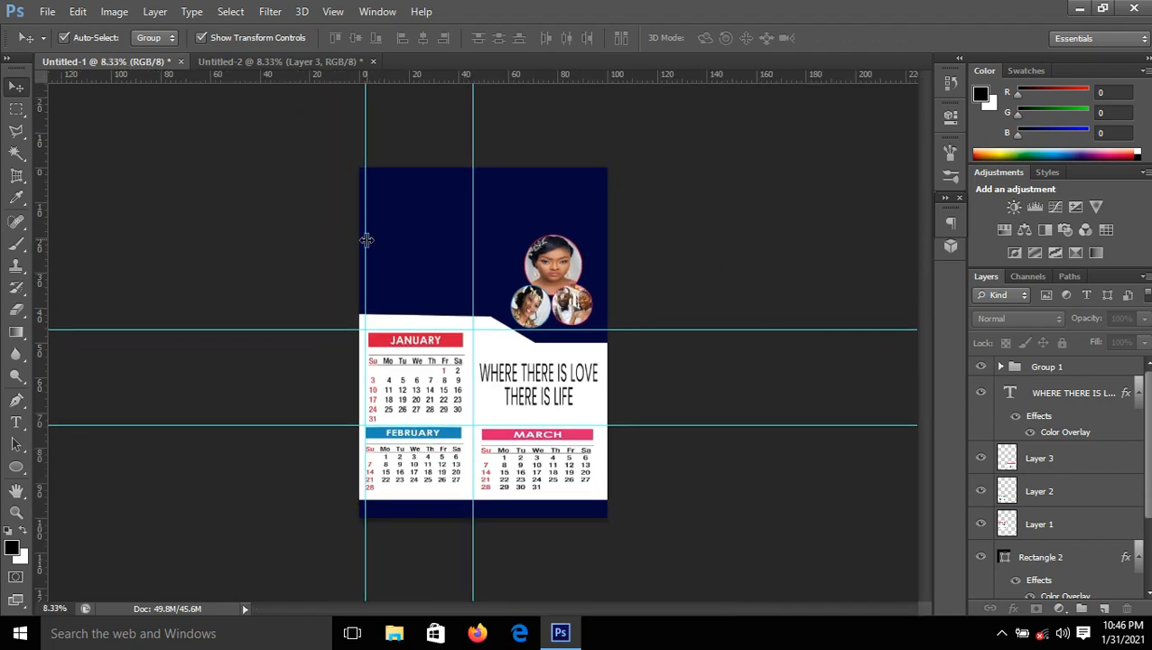
pyautogui.moveTo(365, 240); pyautogui.dragTo(21, 233)
pyautogui.moveTo(230, 328); pyautogui.dragTo(271, 68)
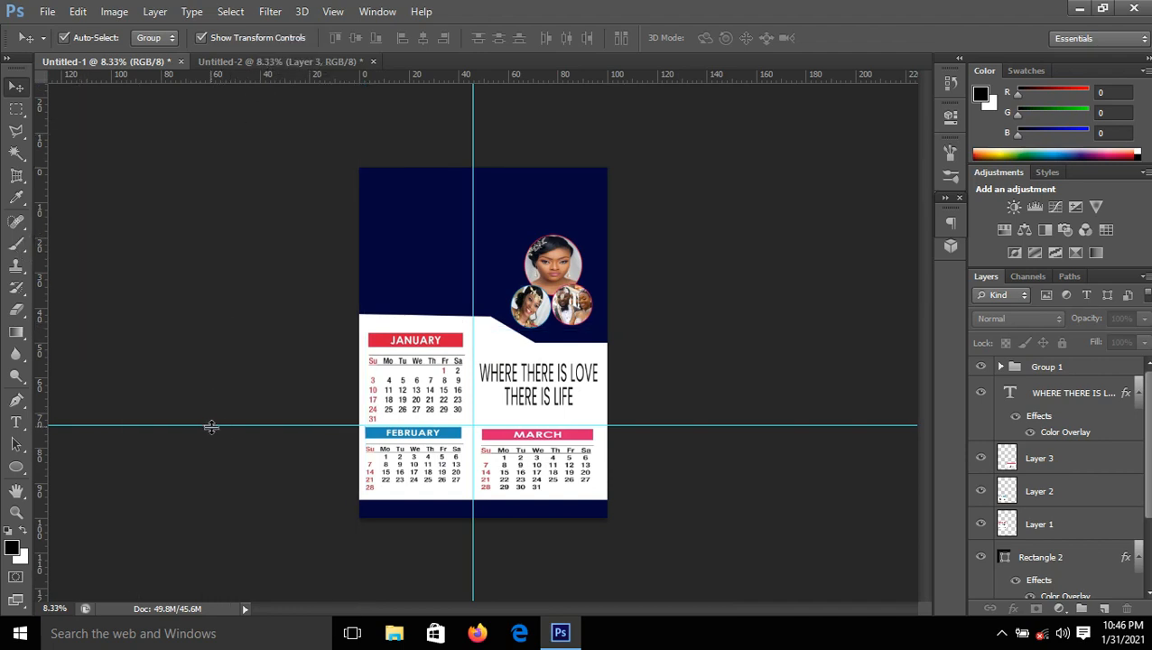
pyautogui.moveTo(211, 426); pyautogui.dragTo(305, 36)
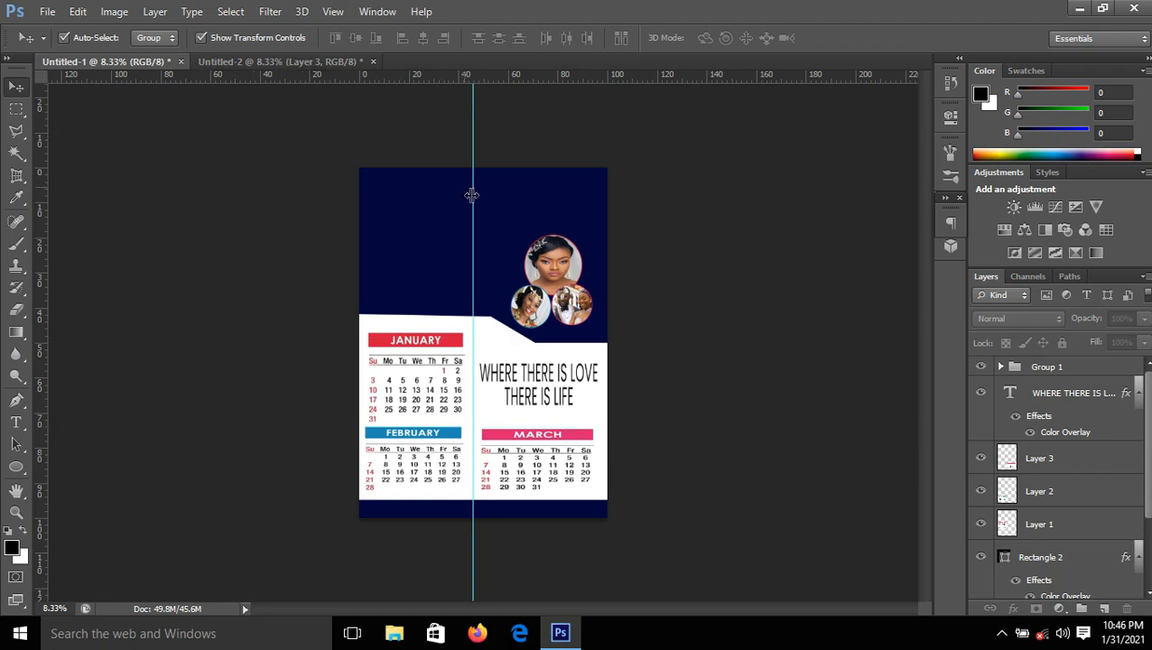
pyautogui.moveTo(472, 196); pyautogui.dragTo(36, 215)
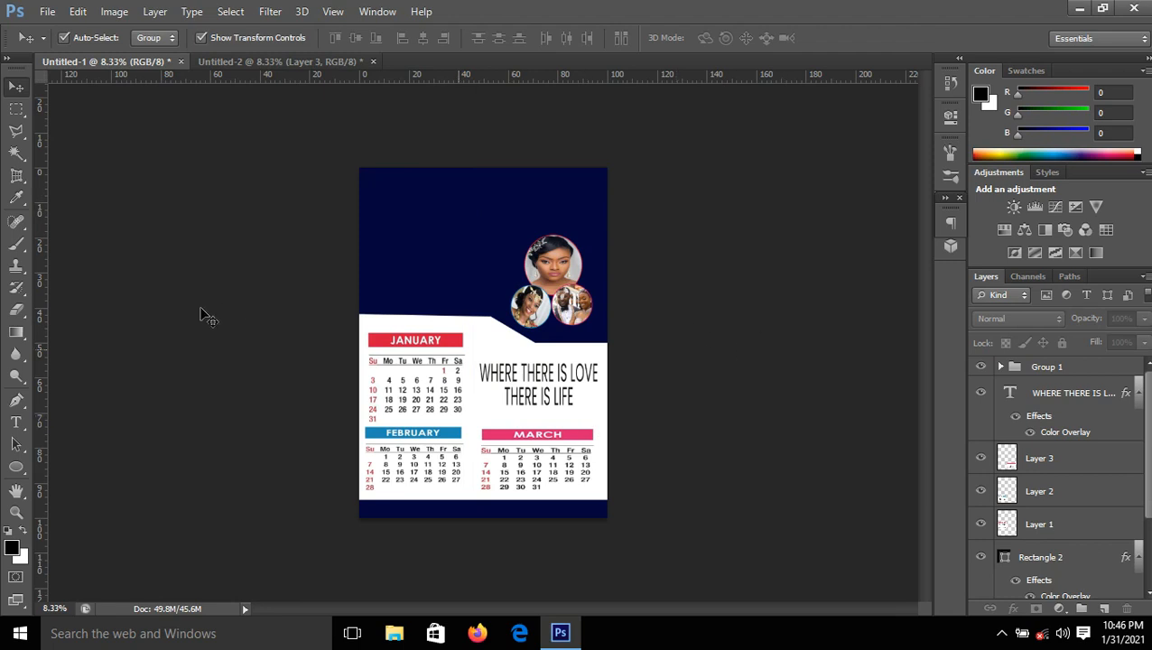
# Add the white text "CALENDAR" in the Akrobat font at the page's left edge in the blue header.
pyautogui.click(18, 422)
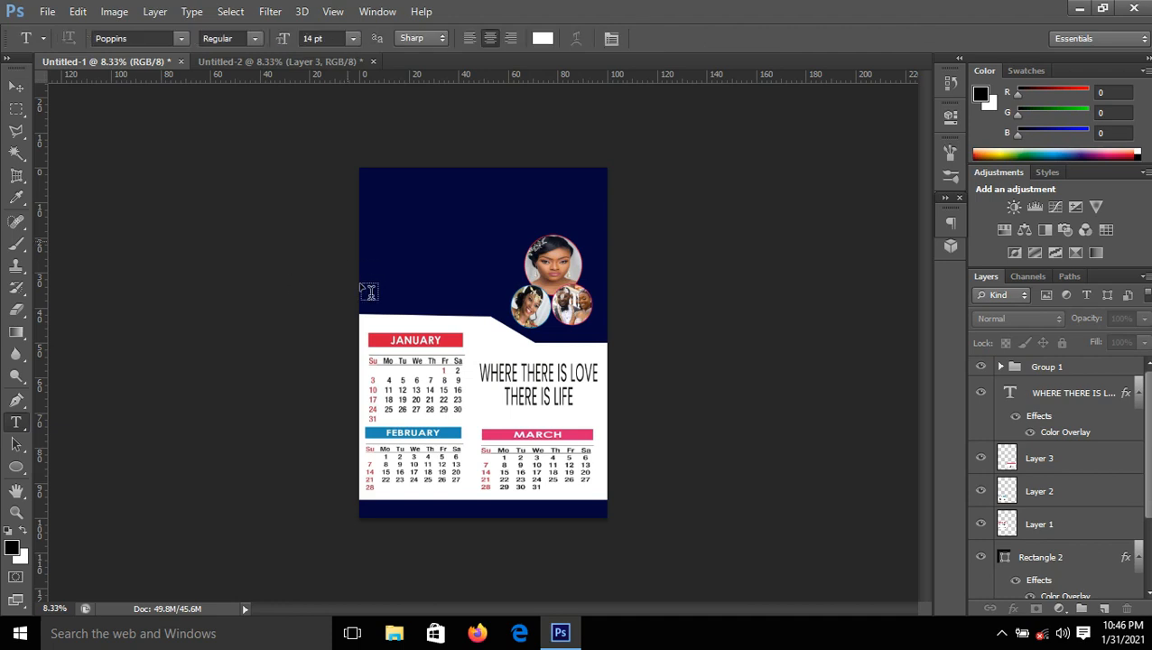
pyautogui.click(360, 282)
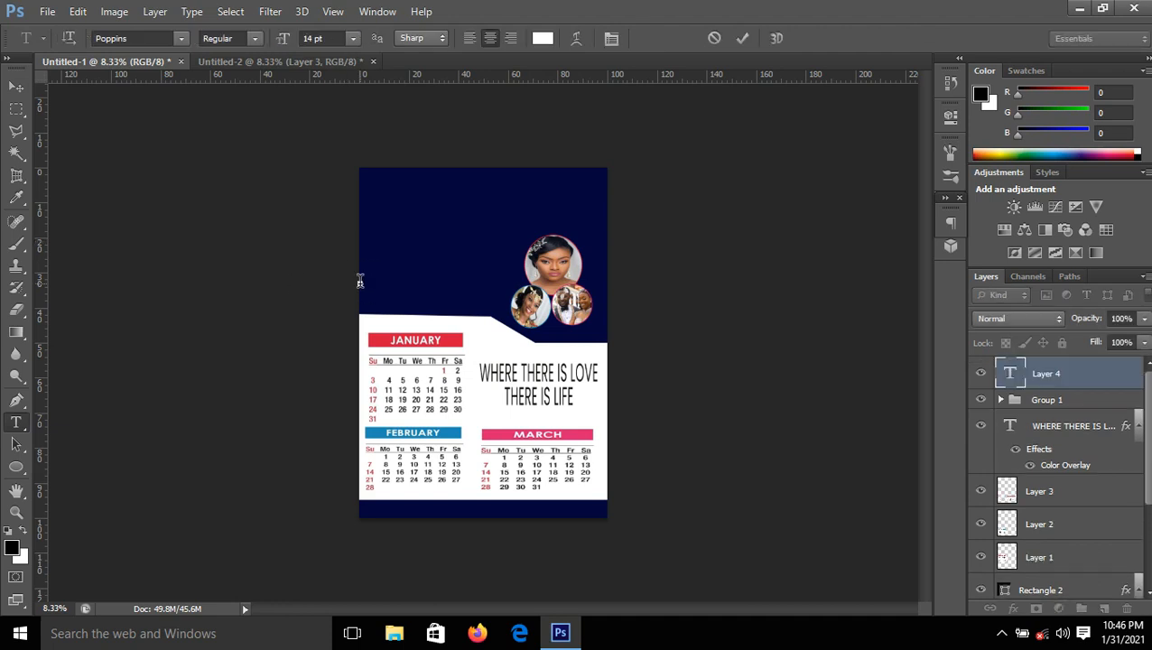
pyautogui.click(181, 39)
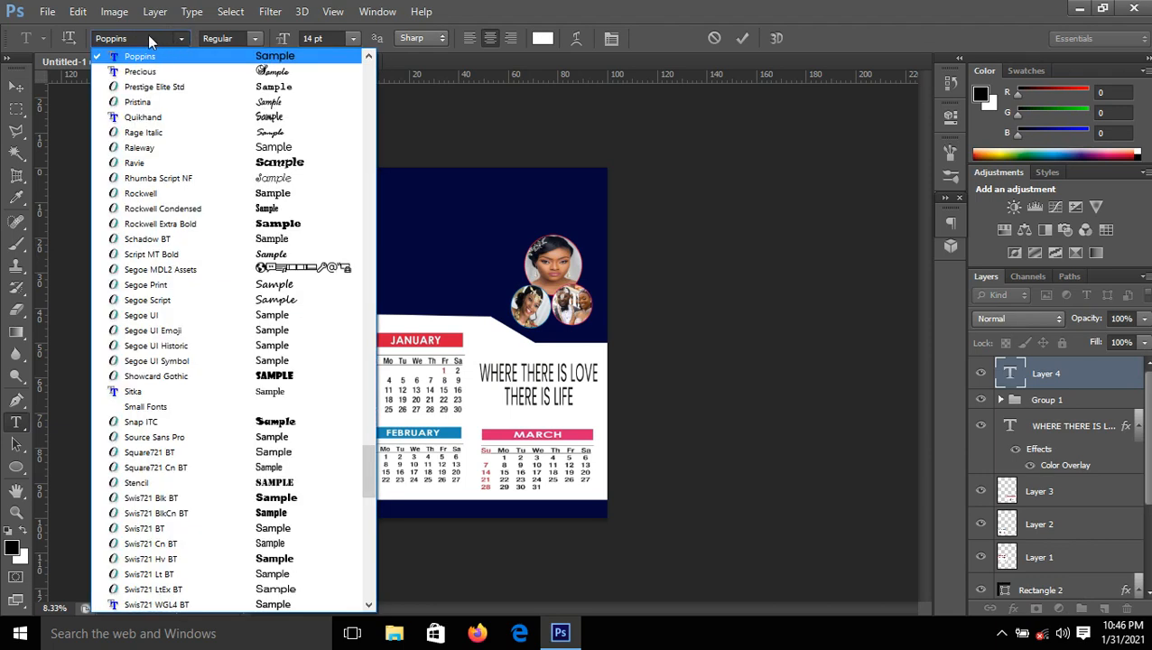
pyautogui.click(149, 37)
pyautogui.click(149, 36)
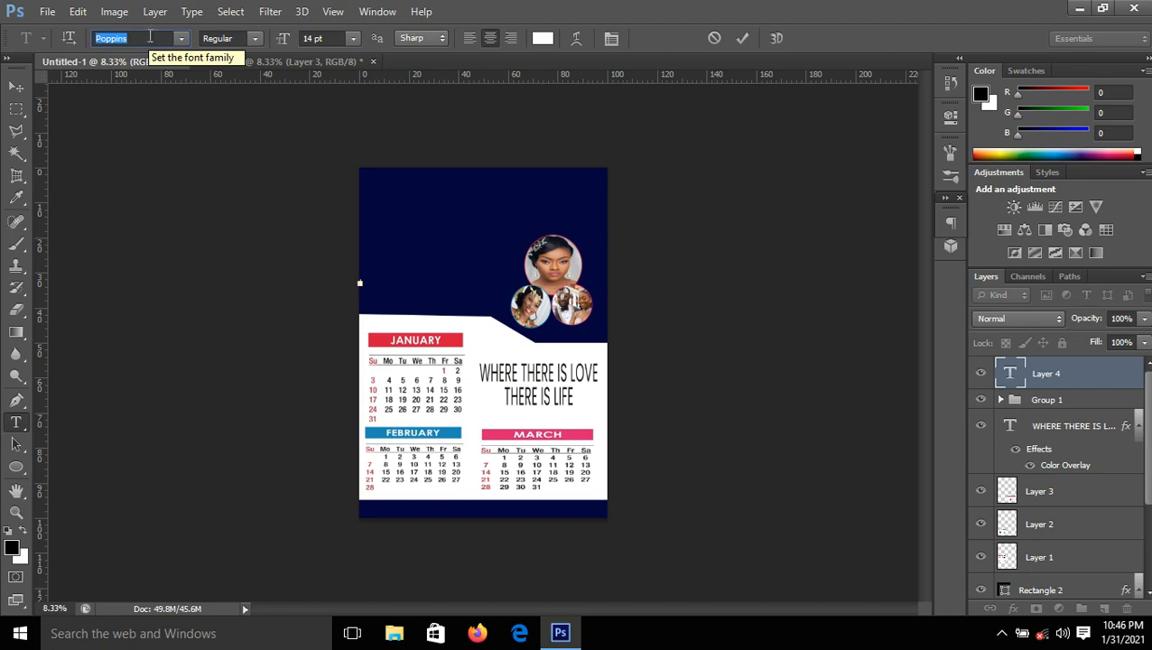
pyautogui.write('Akrobat')
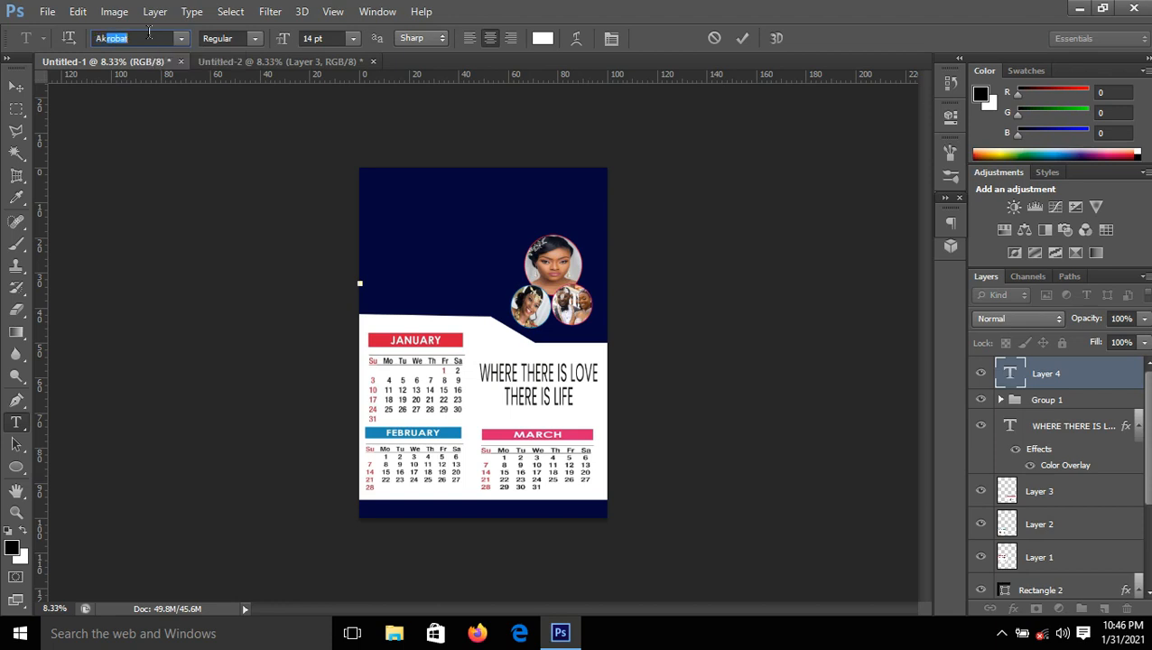
pyautogui.press('Return')
pyautogui.hotkey('ctrl', 'Return')
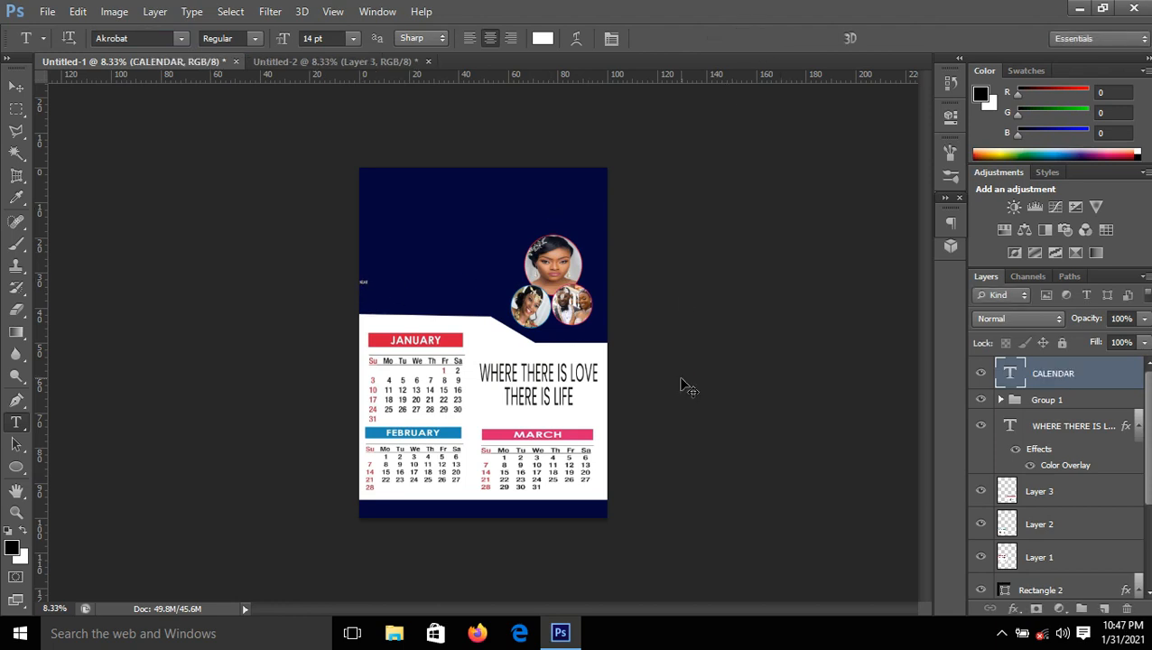
# Scale the CALENDAR text to about 746% width and 480% height, and position it above the January block in the blue header.
pyautogui.hotkey('ctrl', 't')
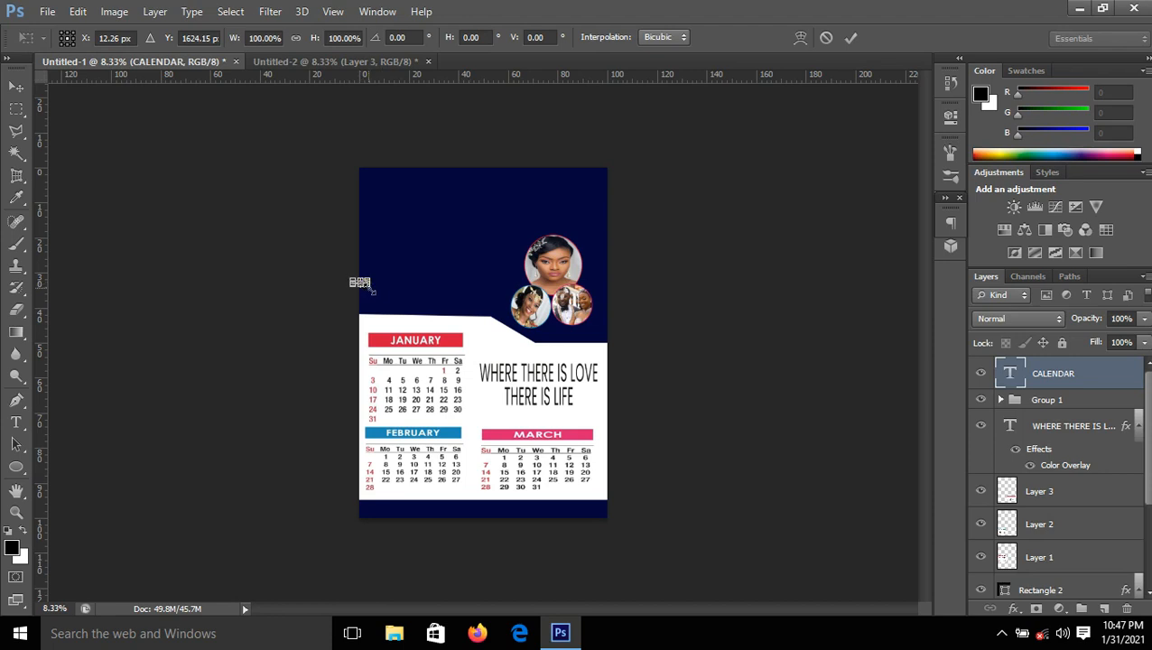
pyautogui.moveTo(372, 290); pyautogui.dragTo(478, 290)
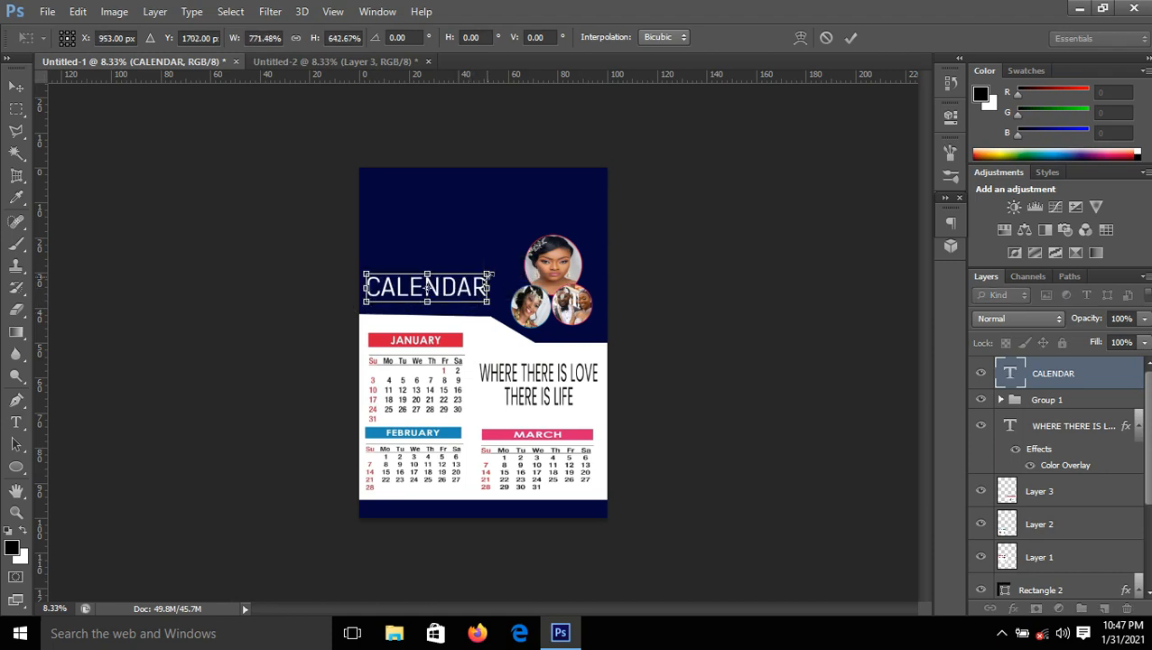
pyautogui.scroll(3, 487, 284)
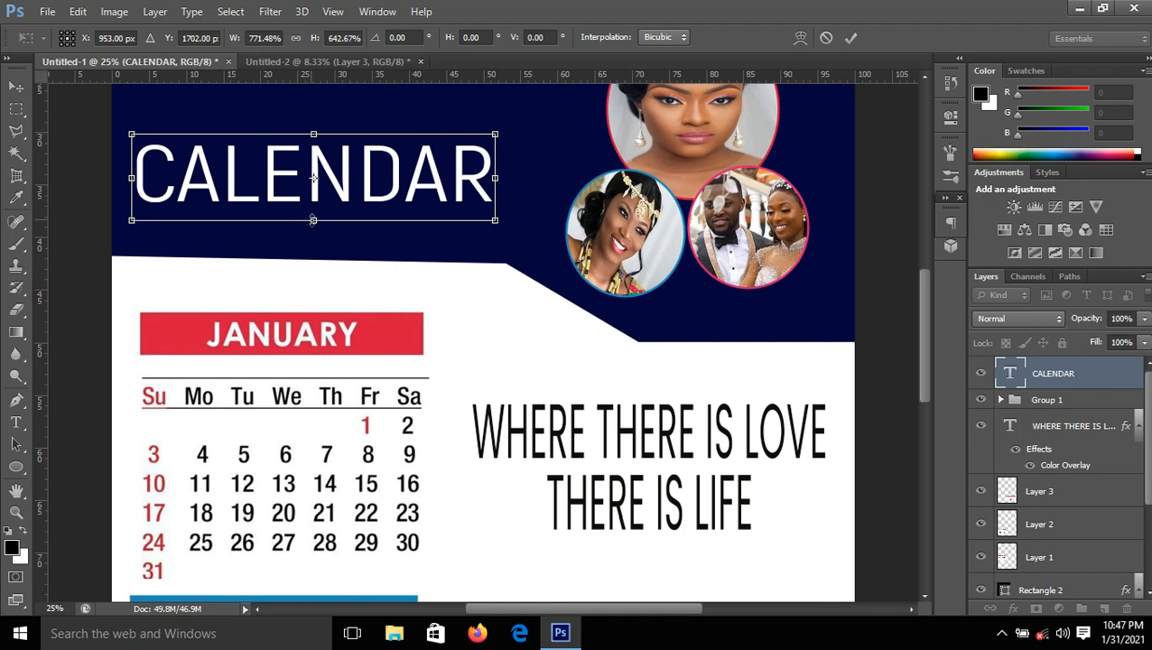
pyautogui.moveTo(313, 219); pyautogui.dragTo(313, 198)
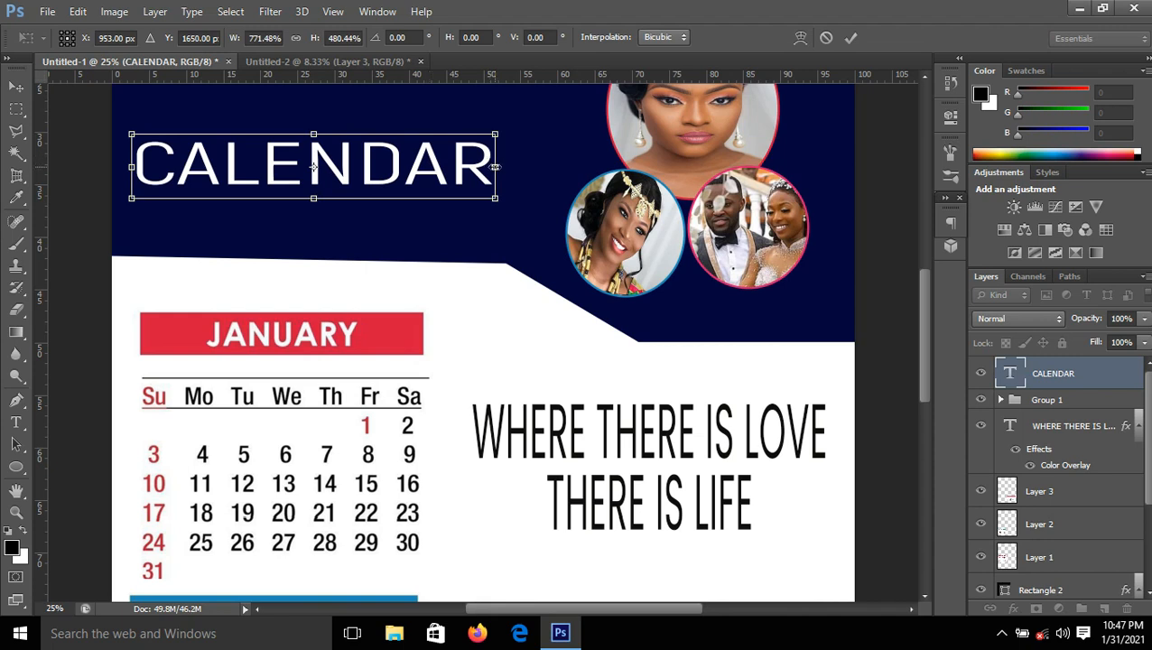
pyautogui.moveTo(495, 166); pyautogui.dragTo(485, 166)
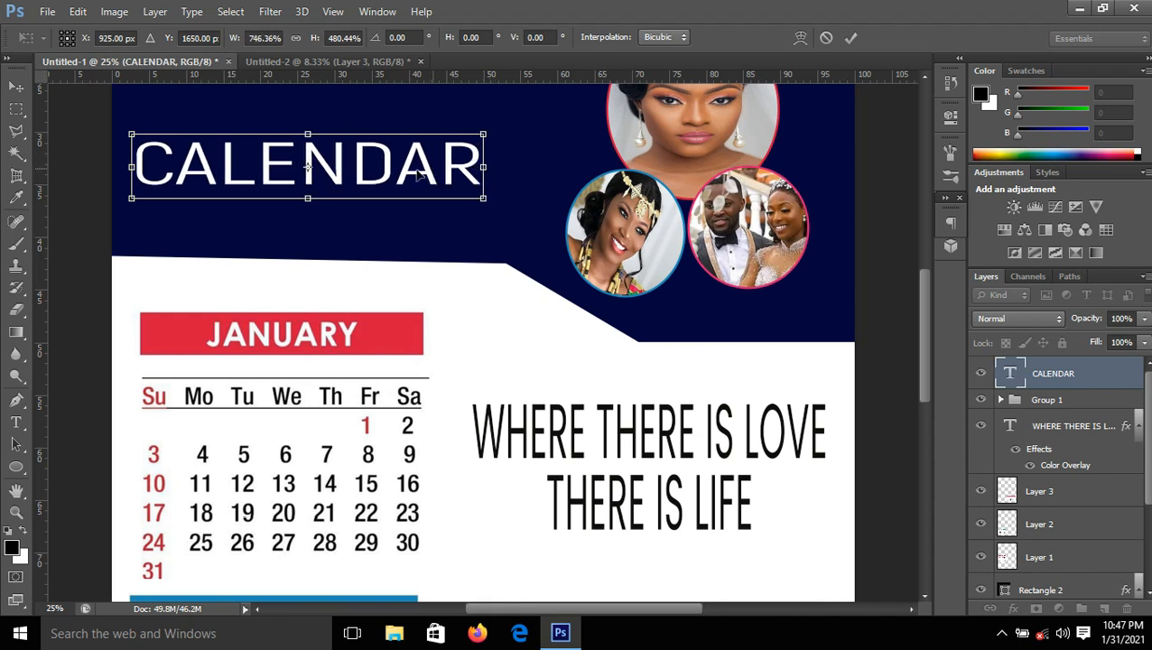
pyautogui.moveTo(417, 176)
pyautogui.mouseDown()
pyautogui.moveTo(430, 176)
pyautogui.moveTo(427, 156)
pyautogui.mouseUp()
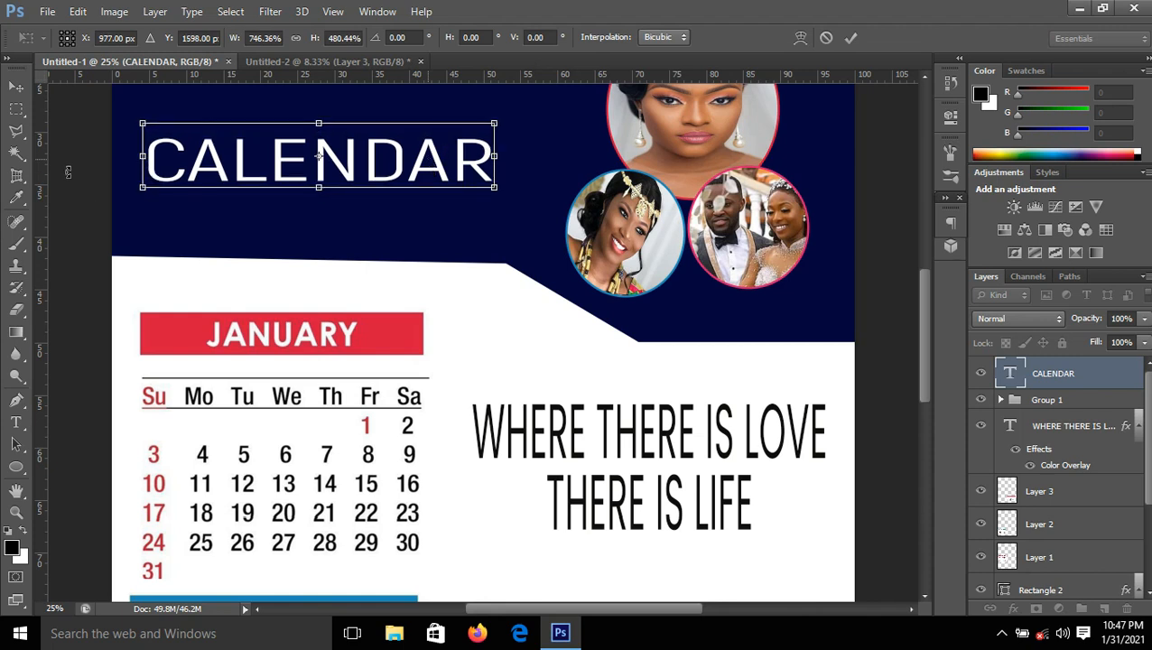
pyautogui.click(16, 86)
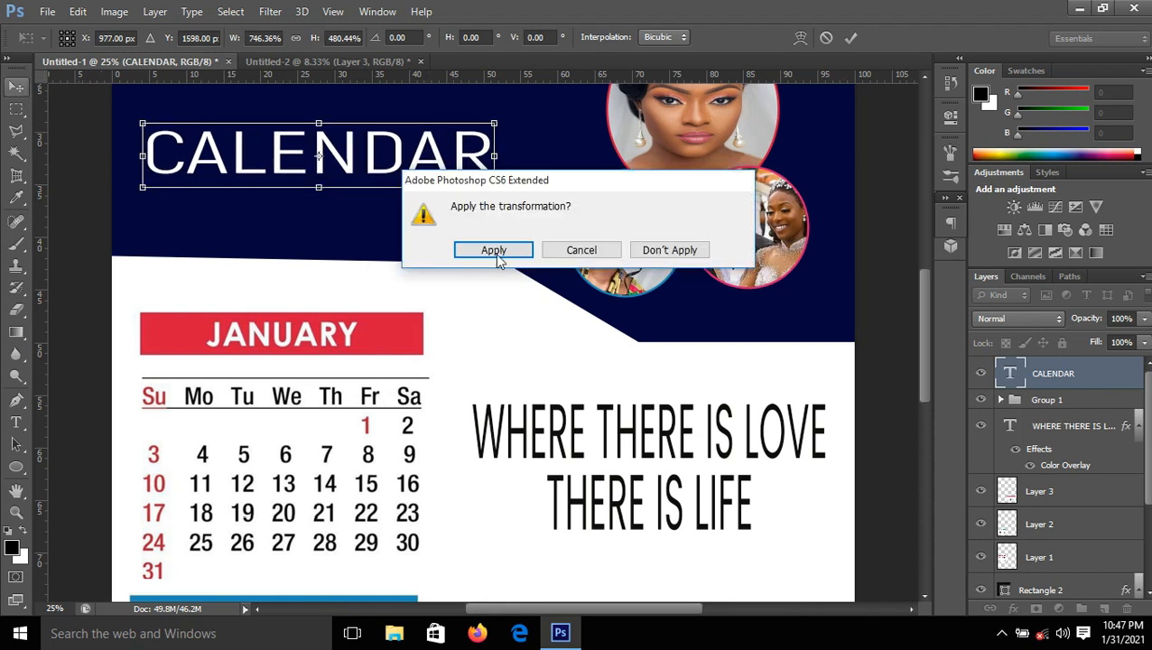
pyautogui.click(494, 250)
pyautogui.click(65, 296)
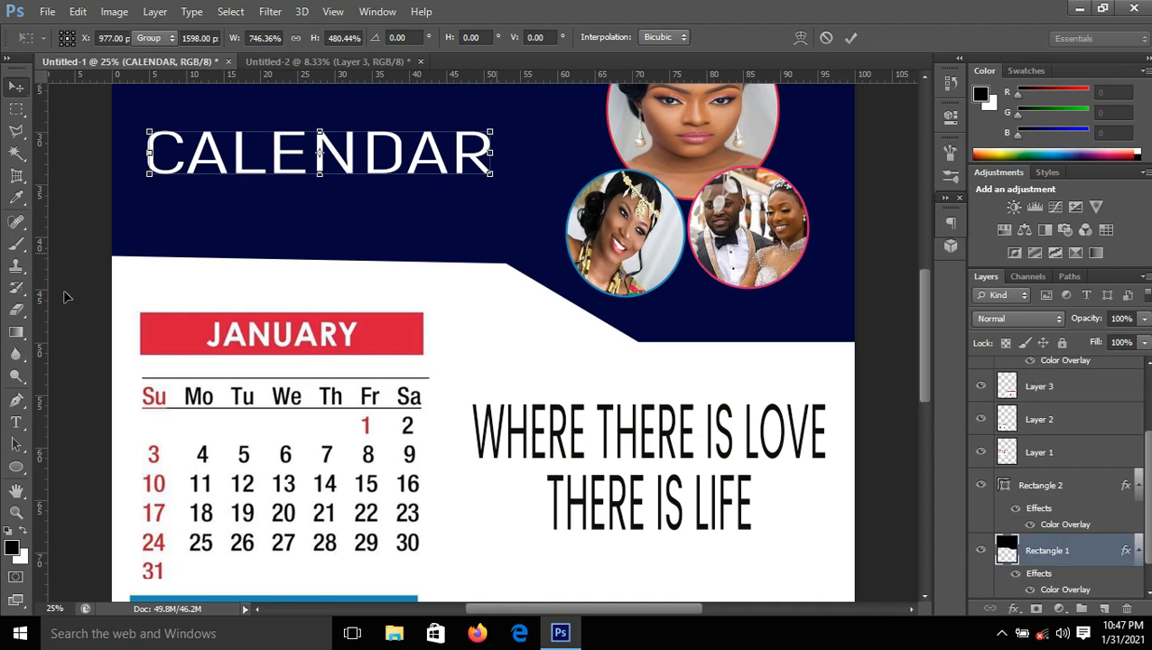
# Add the text "2021" in 14 pt Akrobat beneath the CALENDAR heading.
pyautogui.click(15, 422)
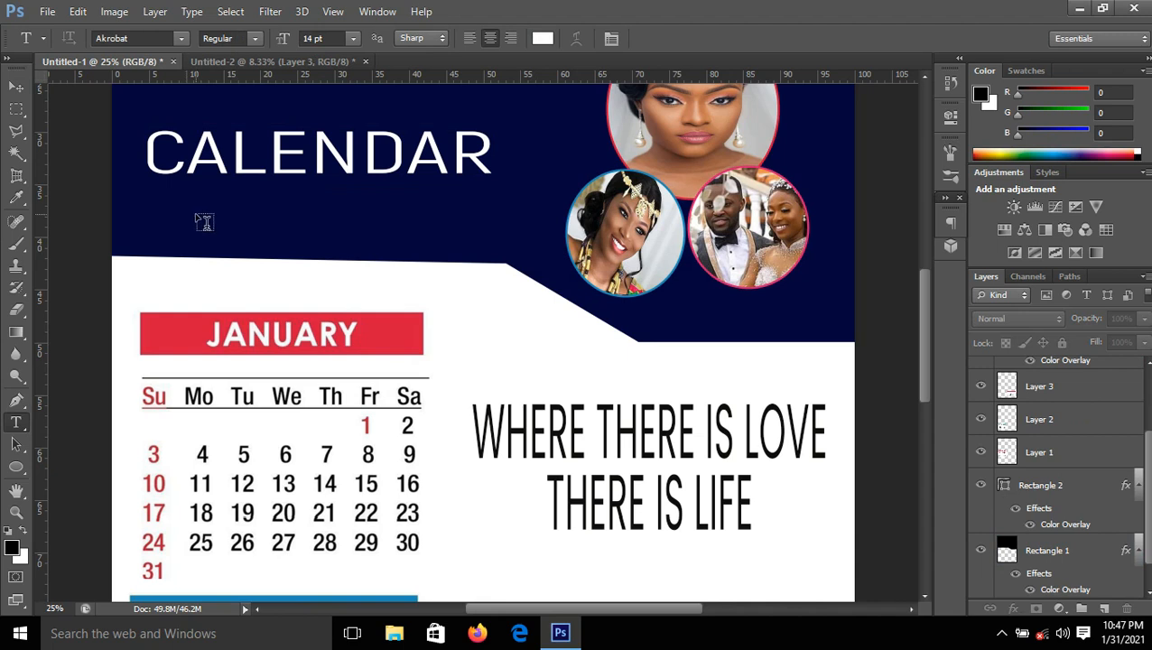
pyautogui.click(195, 211)
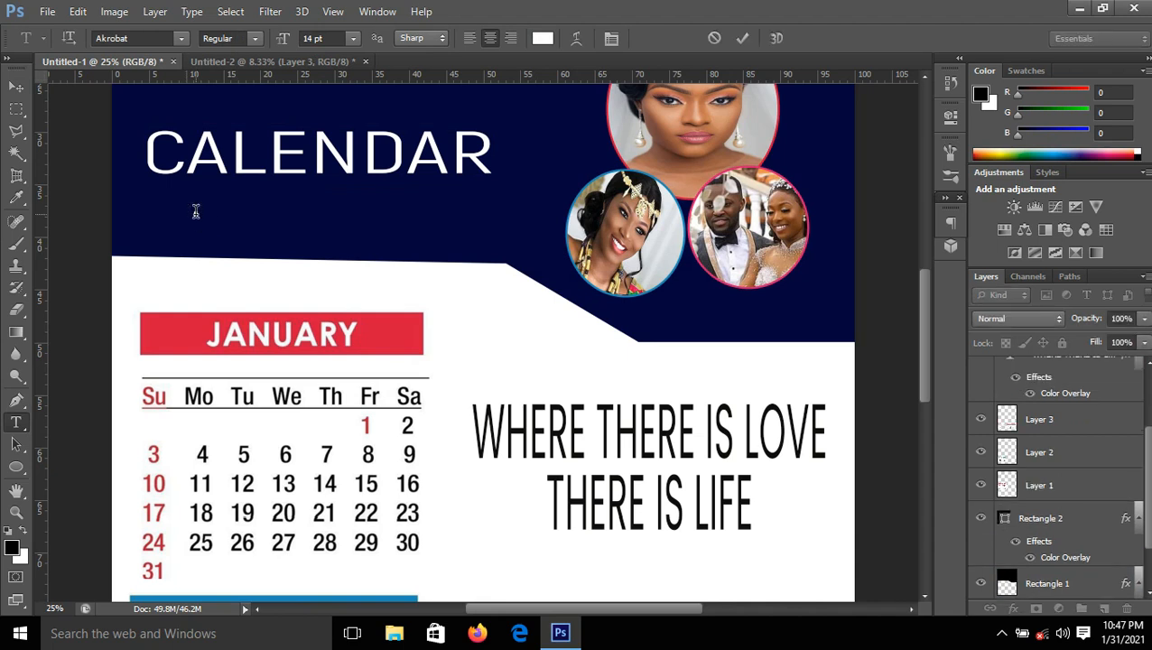
pyautogui.write('2021')
pyautogui.hotkey('ctrl', 'a')
pyautogui.hotkey('ctrl', 't')
pyautogui.press('Right')
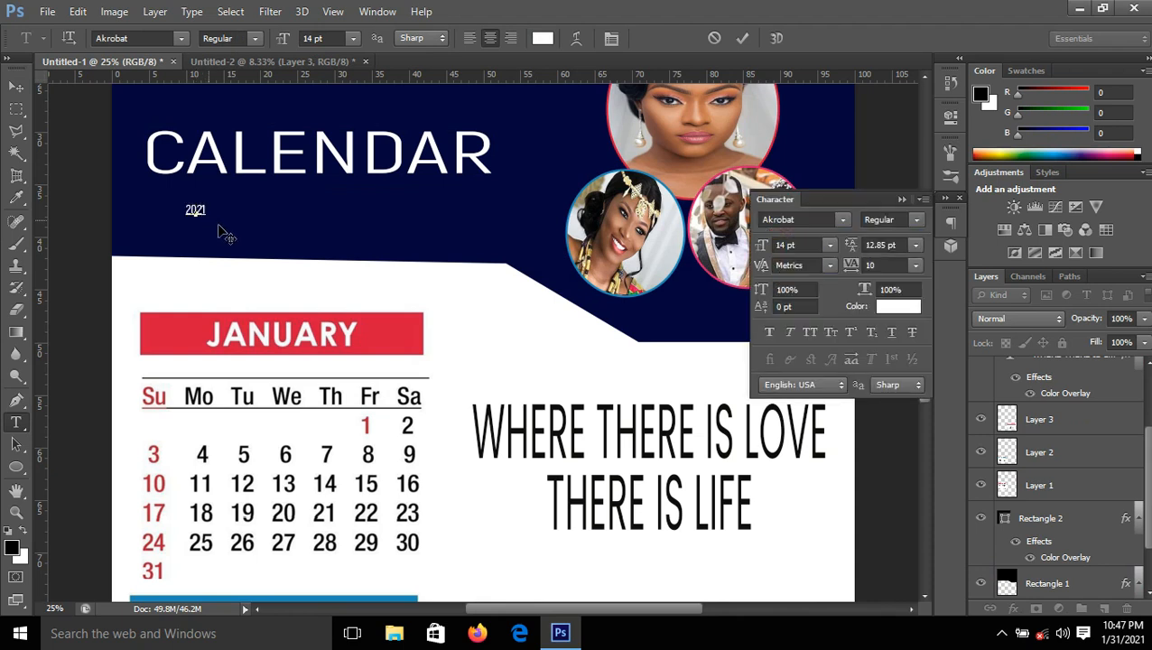
pyautogui.hotkey('ctrl', 'Return')
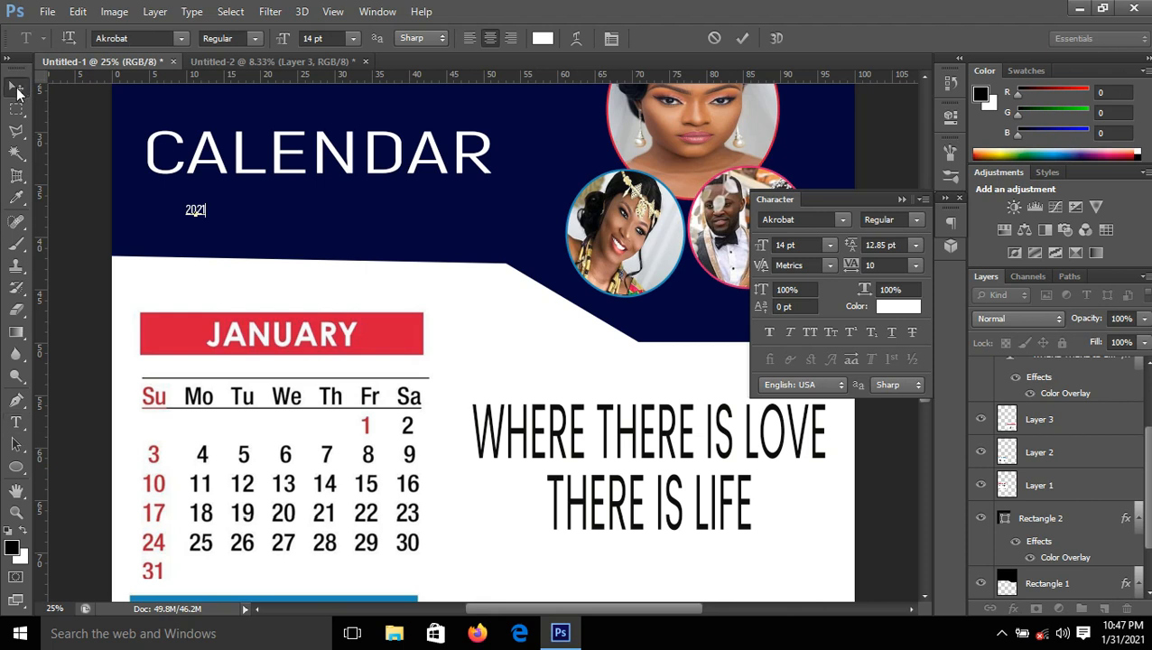
pyautogui.press('v')
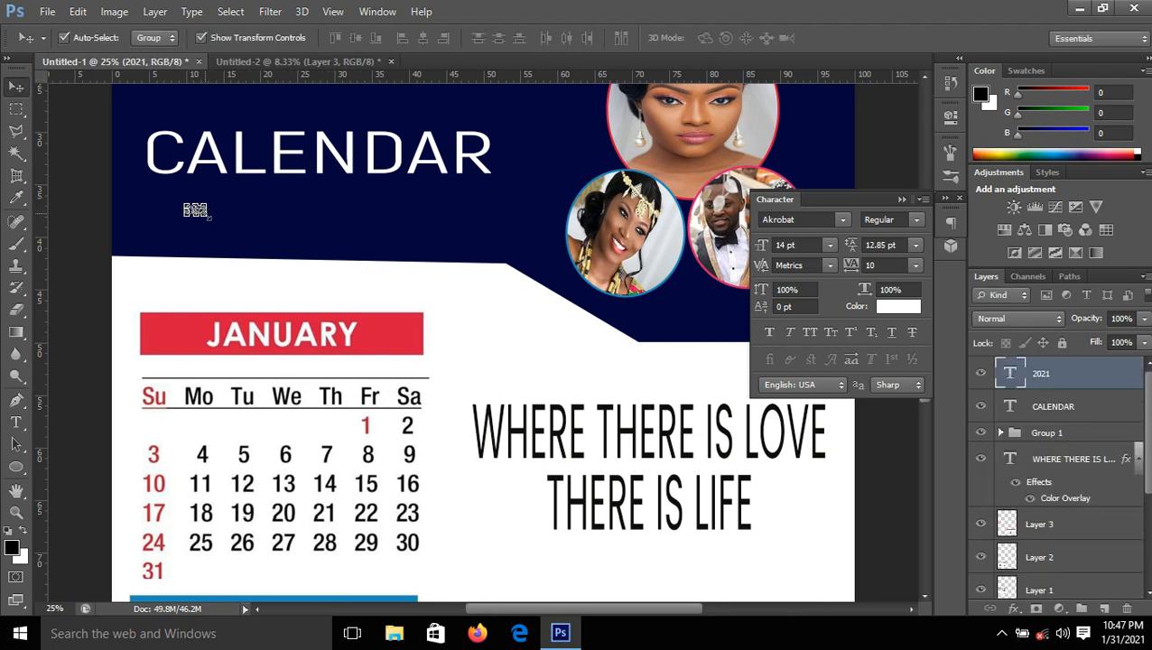
# Scale the 2021 text to about 864% width and 331% height, and place it beneath the middle of CALENDAR.
pyautogui.hotkey('ctrl', 't')
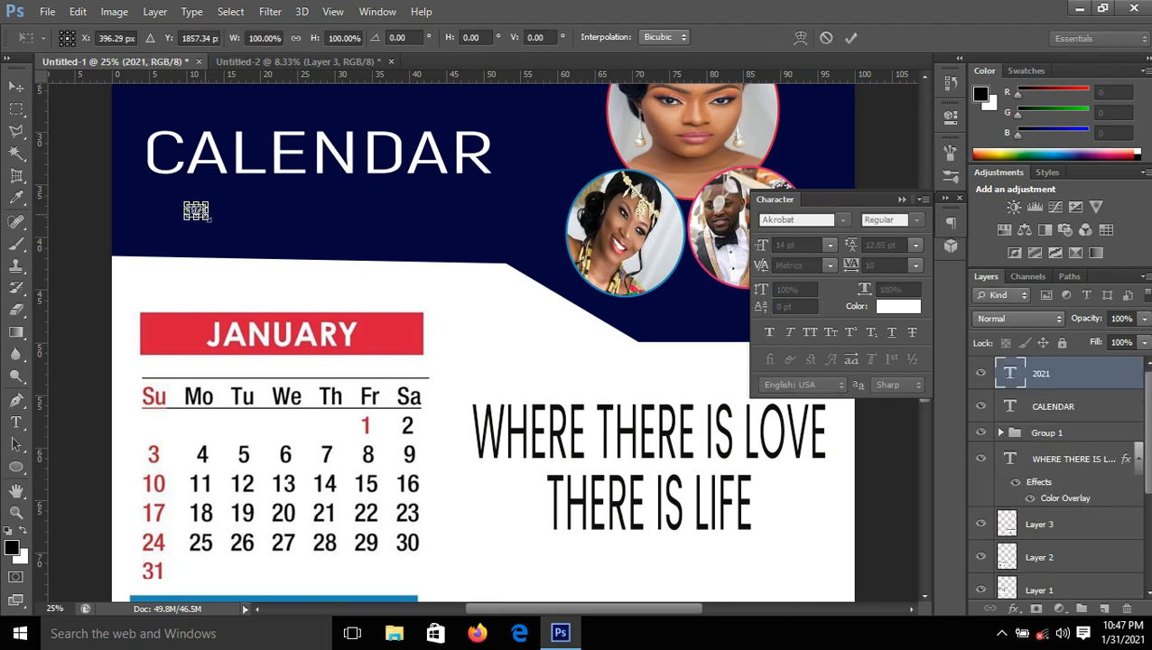
pyautogui.moveTo(208, 222); pyautogui.dragTo(338, 220)
pyautogui.click(902, 198)
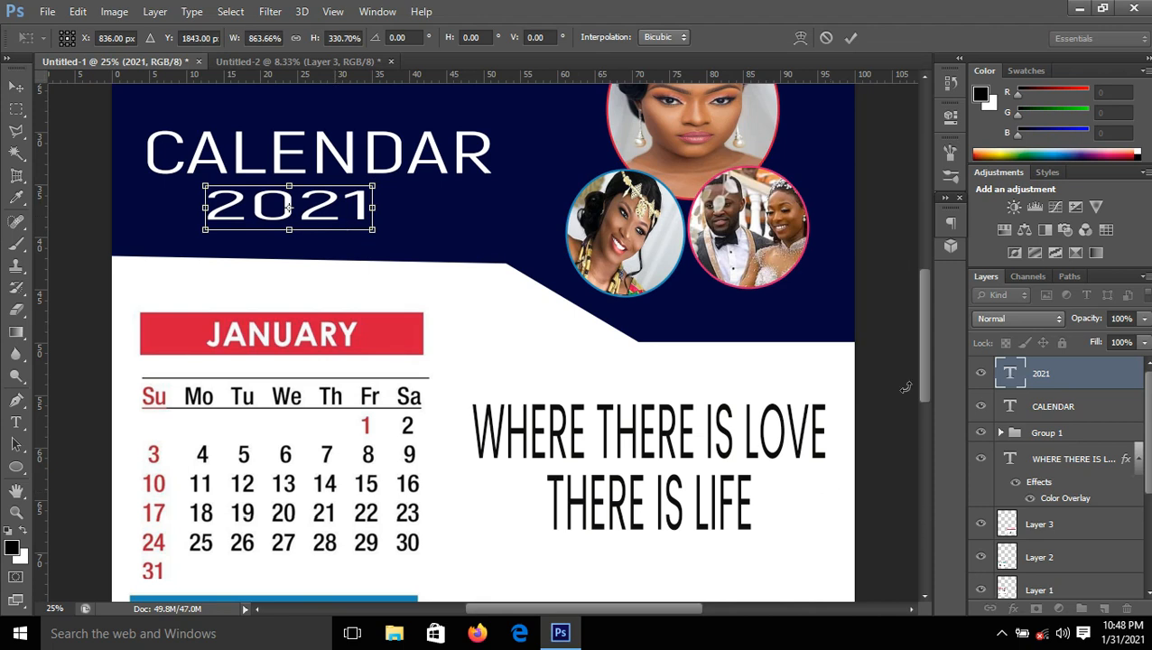
pyautogui.click(851, 38)
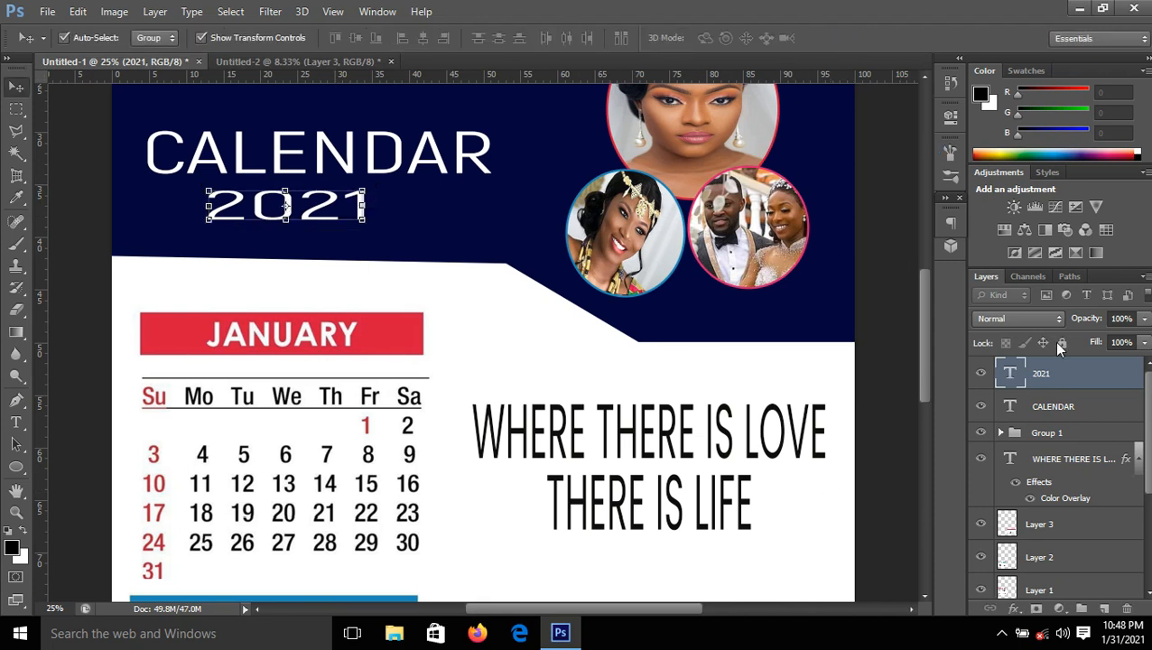
# Apply a Color Overlay in olive yellow a6ab22 to the 2021 text.
pyautogui.click(1013, 609)
pyautogui.click(1056, 523)
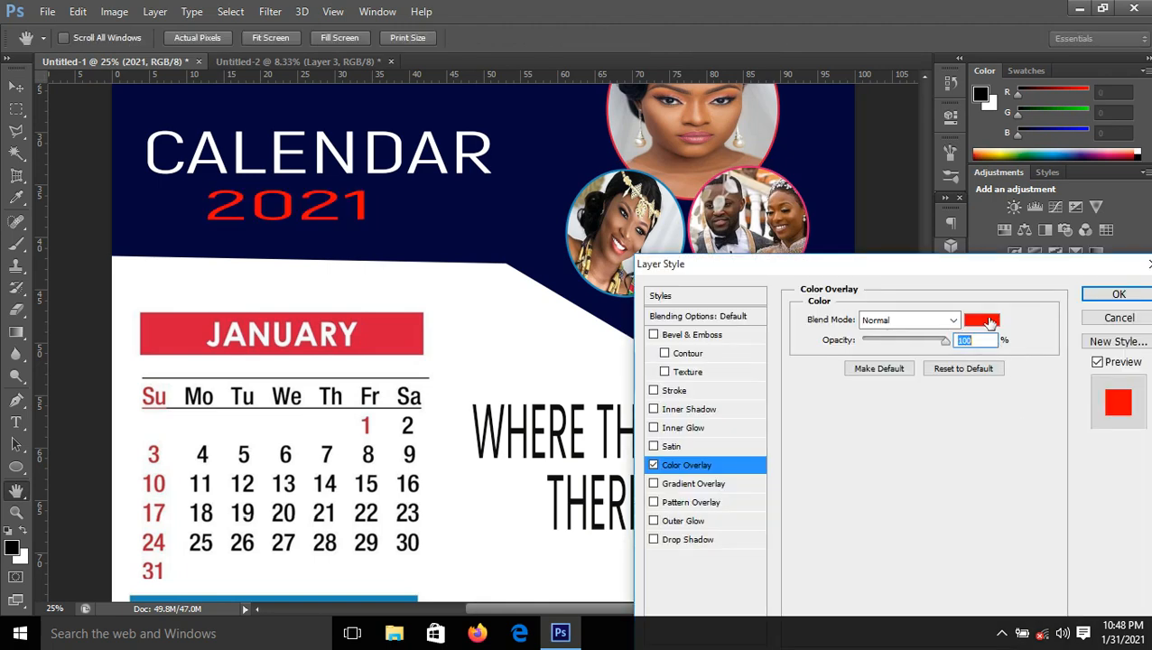
pyautogui.click(990, 322)
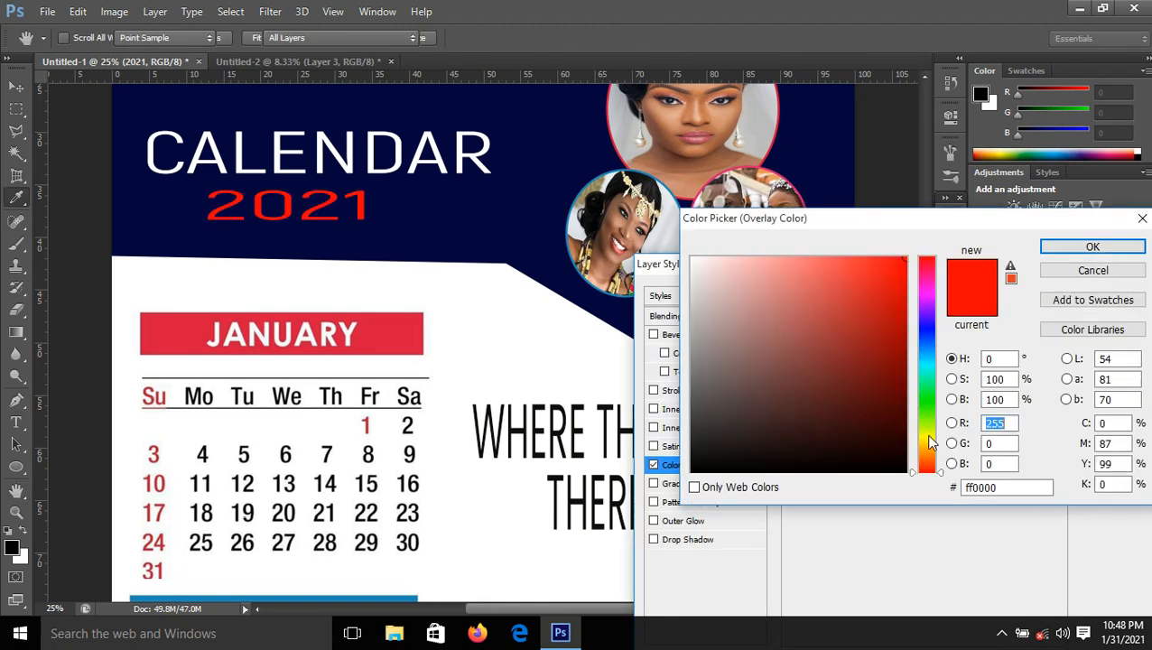
pyautogui.click(928, 436)
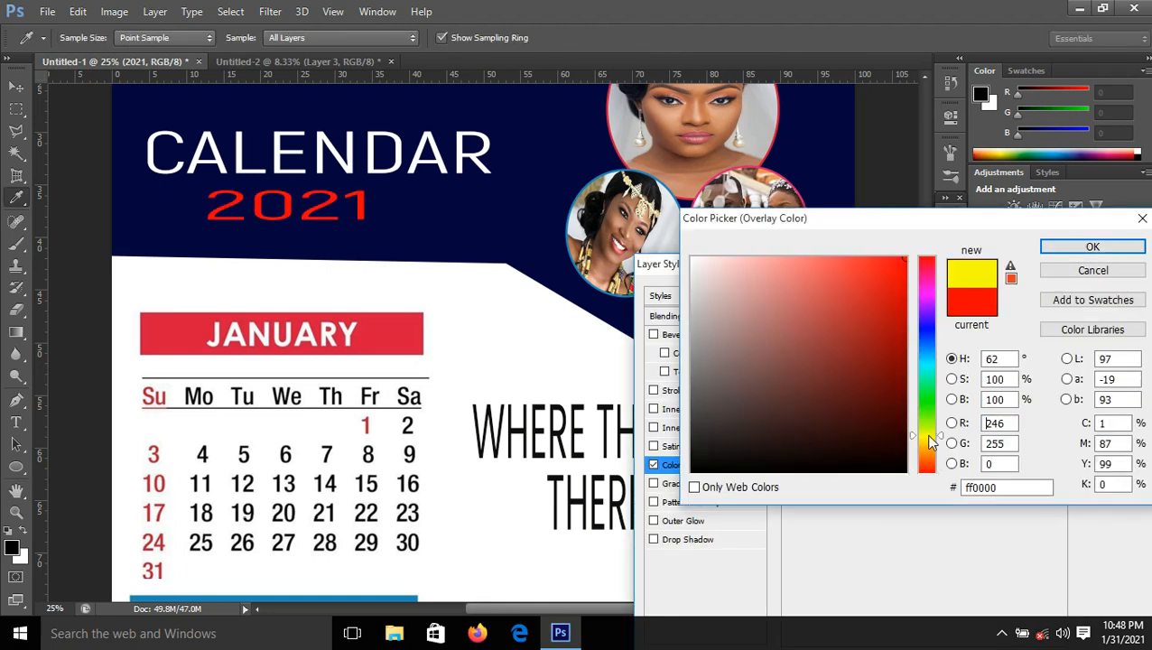
pyautogui.click(863, 327)
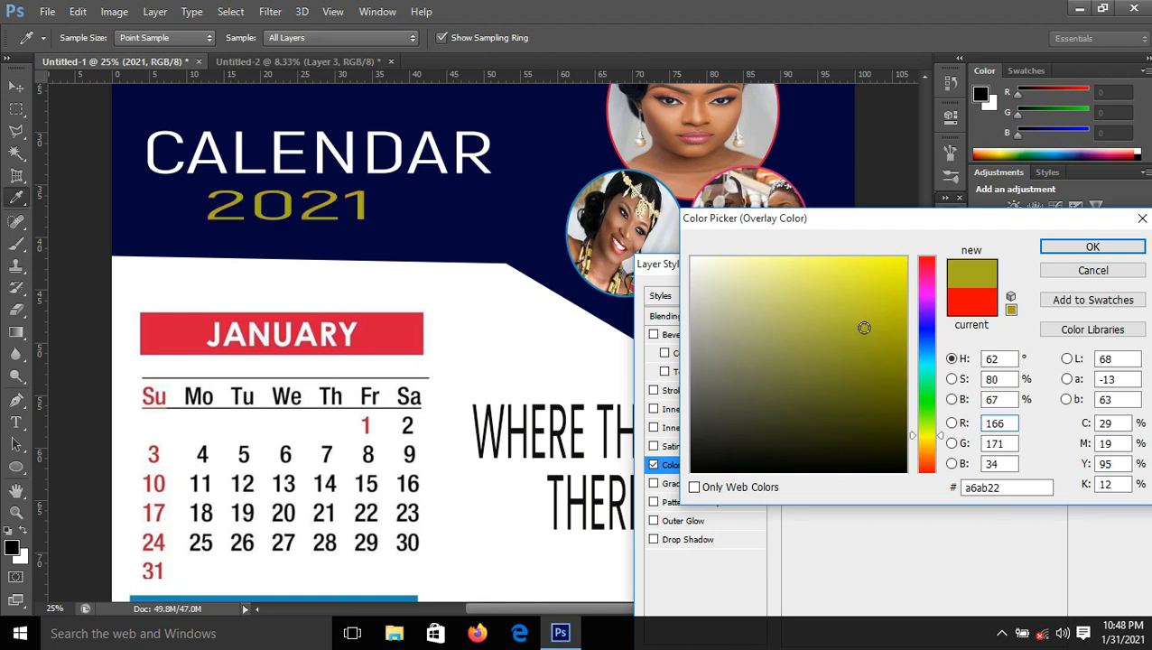
pyautogui.click(1095, 251)
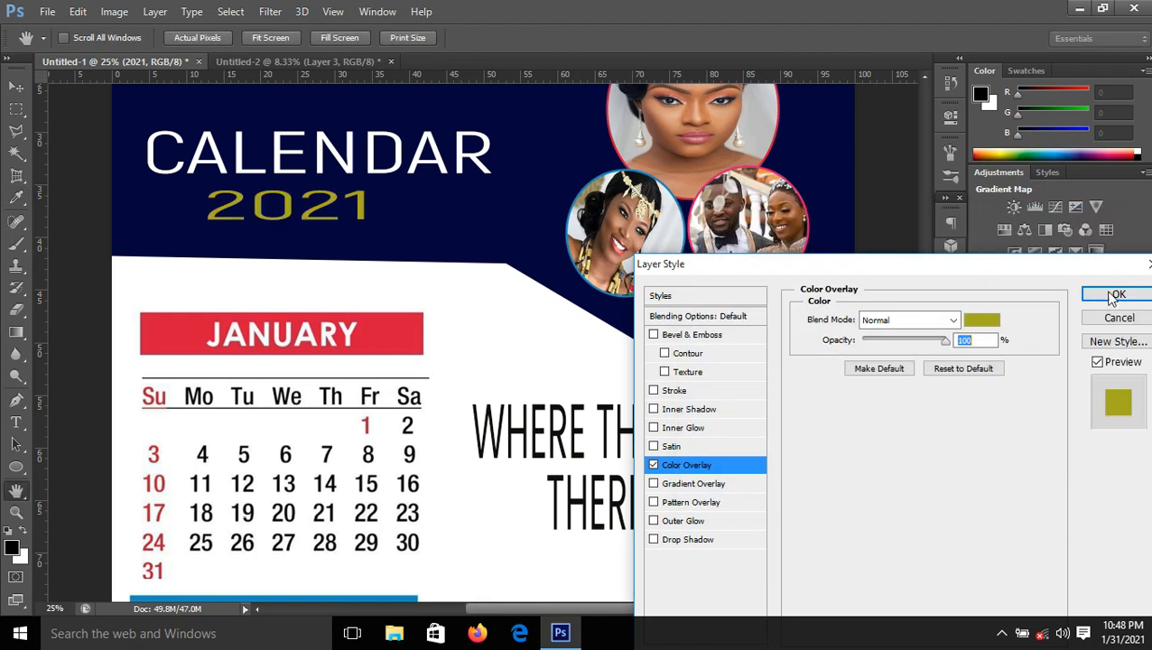
pyautogui.click(1116, 296)
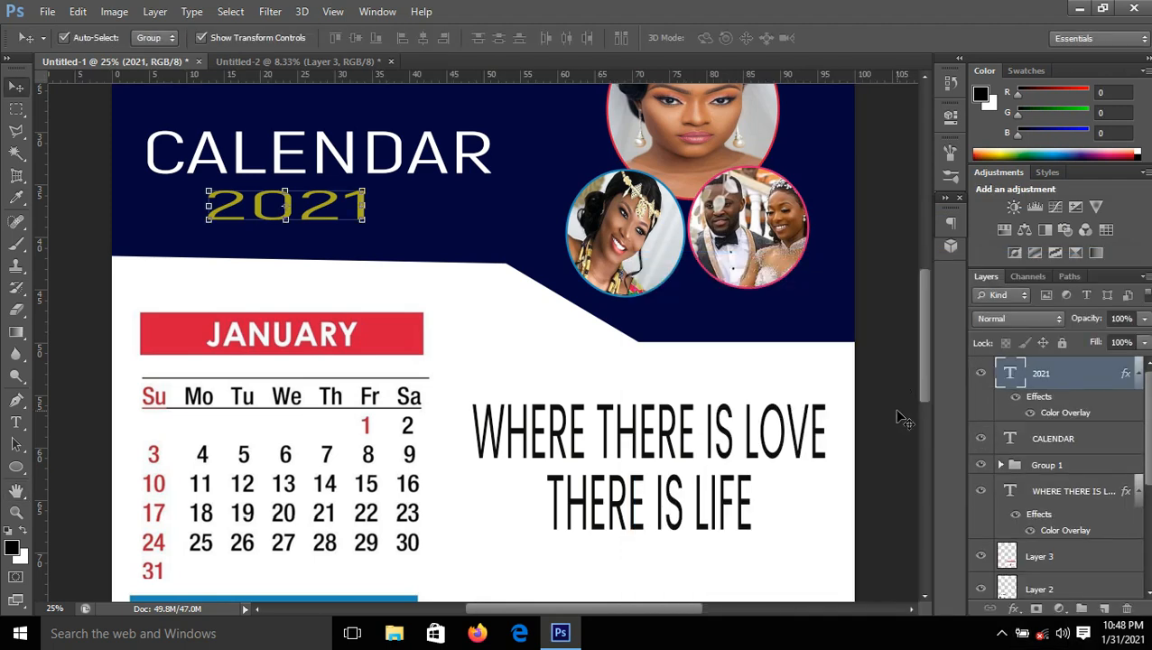
# Enlarge the grouped circular photos to about 132% width and 117% height, shifting them slightly up and right in the blue header.
pyautogui.hotkey('ctrl', '-')
pyautogui.hotkey('ctrl', '-')
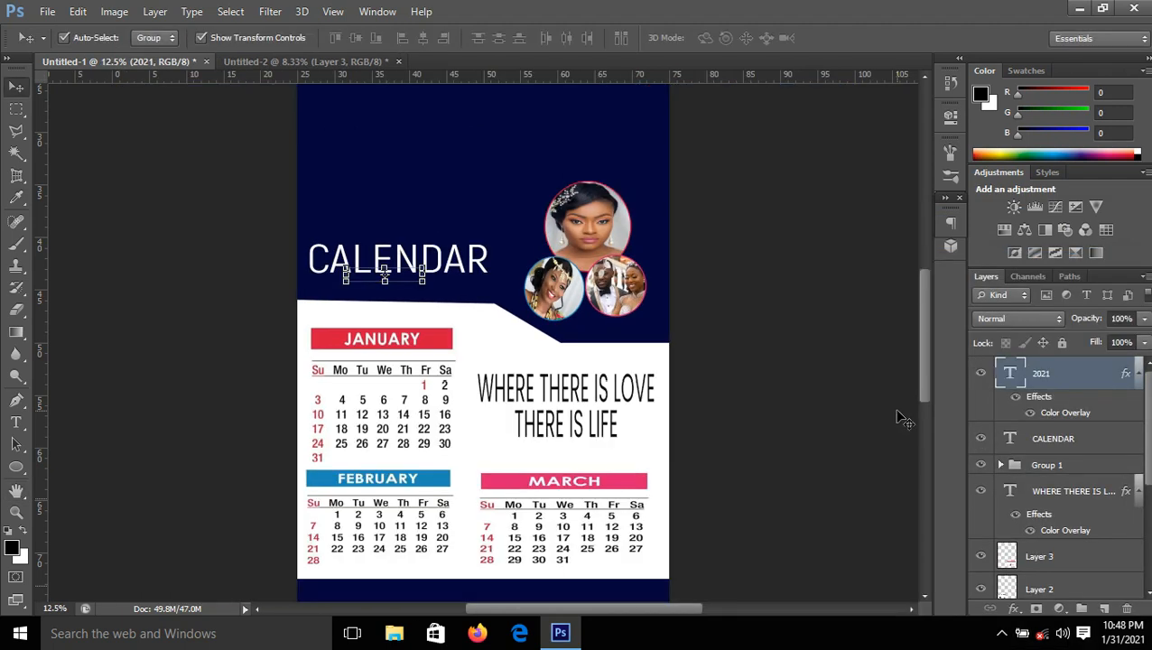
pyautogui.hotkey('ctrl', '-')
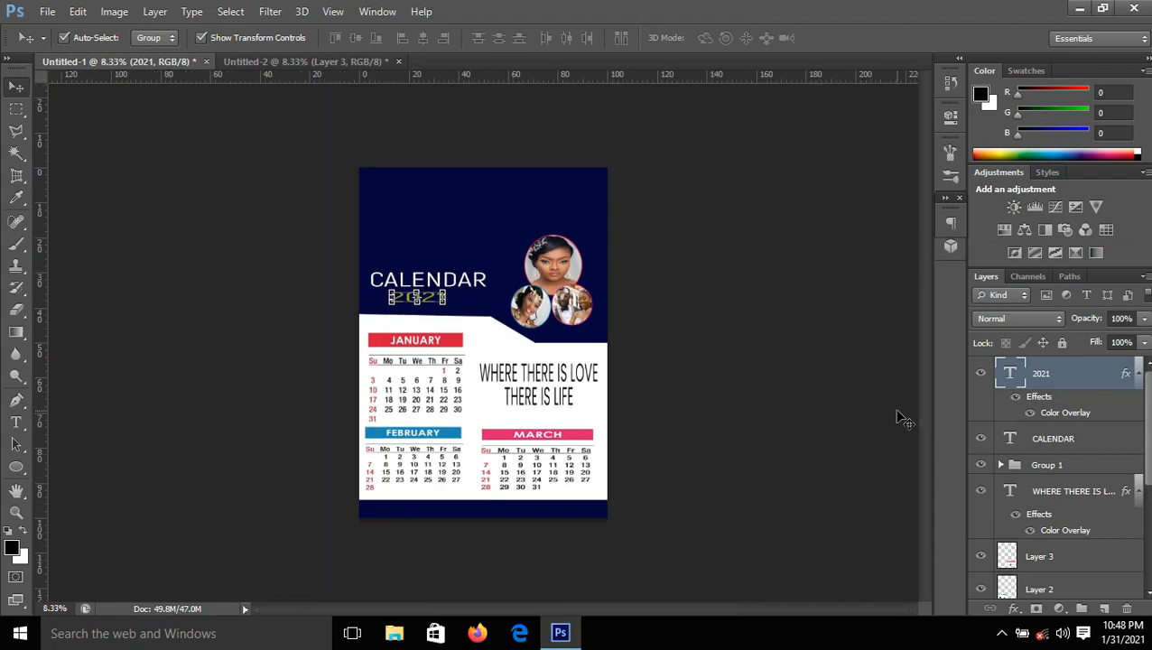
pyautogui.click(773, 328)
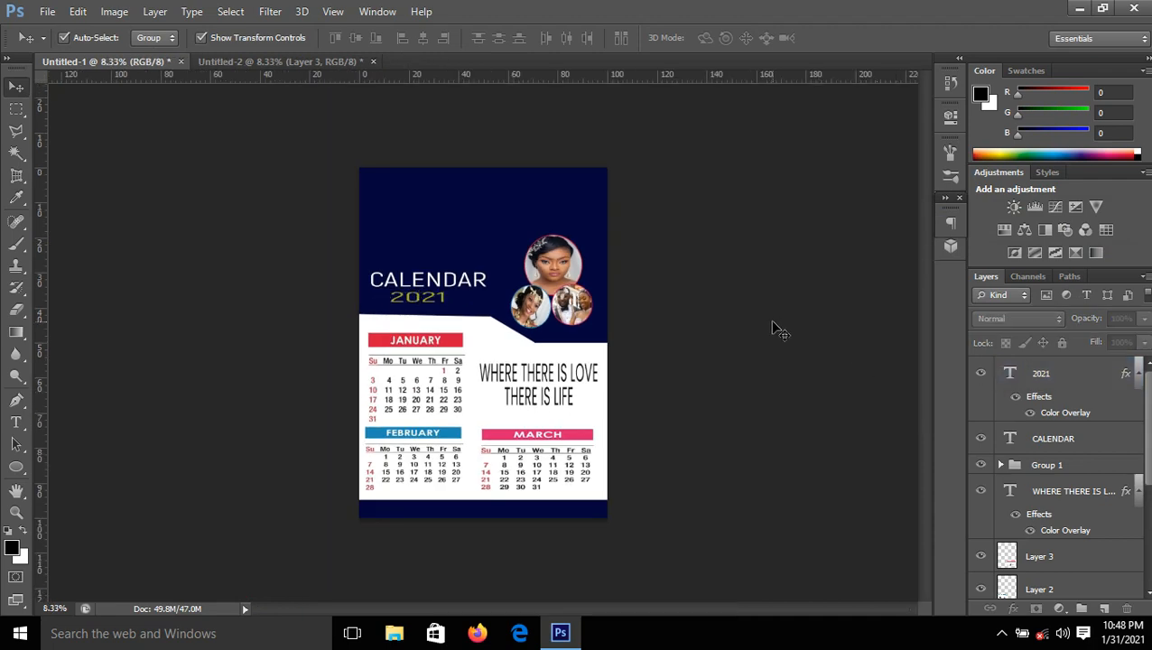
pyautogui.click(555, 260)
pyautogui.click(559, 263)
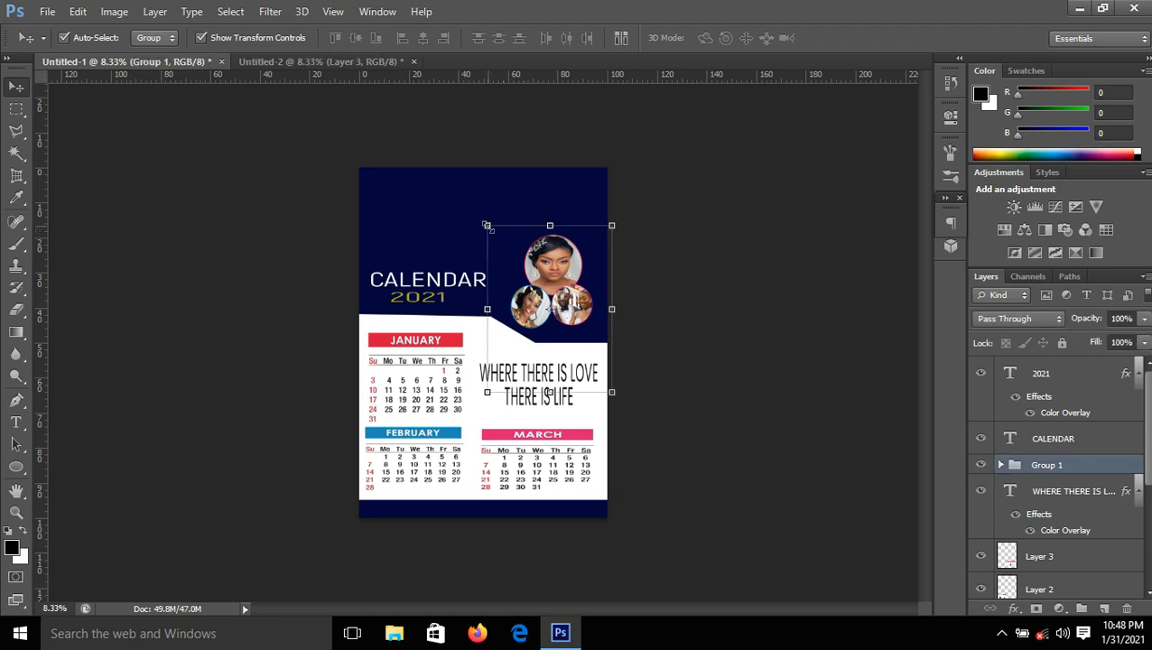
pyautogui.moveTo(487, 226); pyautogui.dragTo(458, 201)
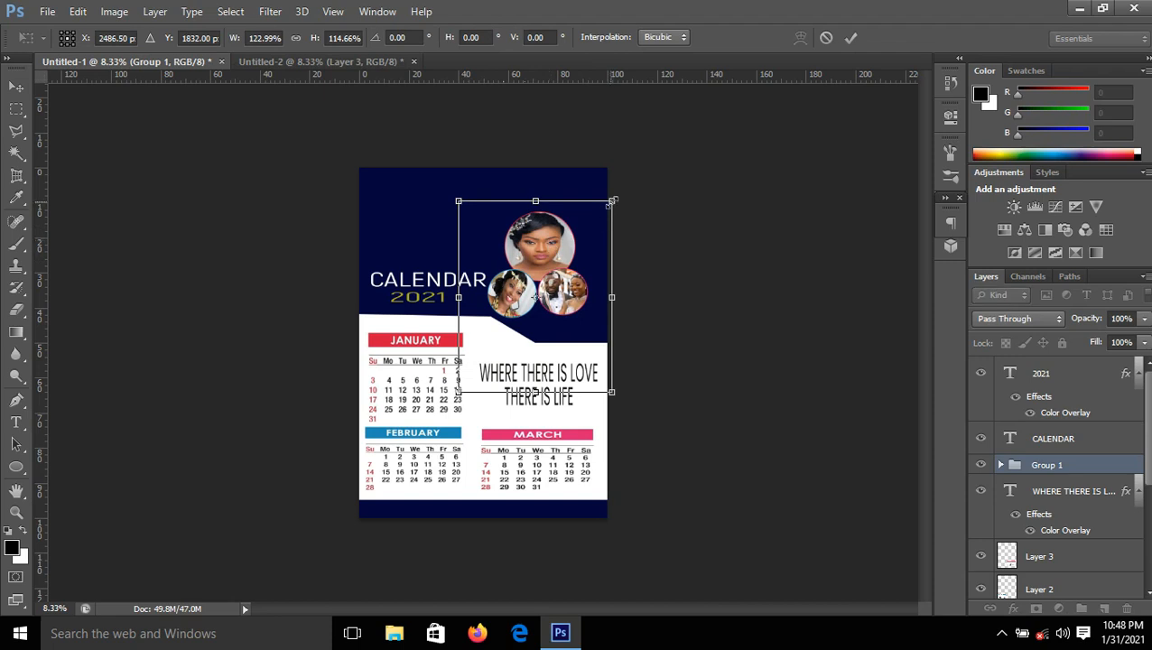
pyautogui.moveTo(612, 200); pyautogui.dragTo(624, 197)
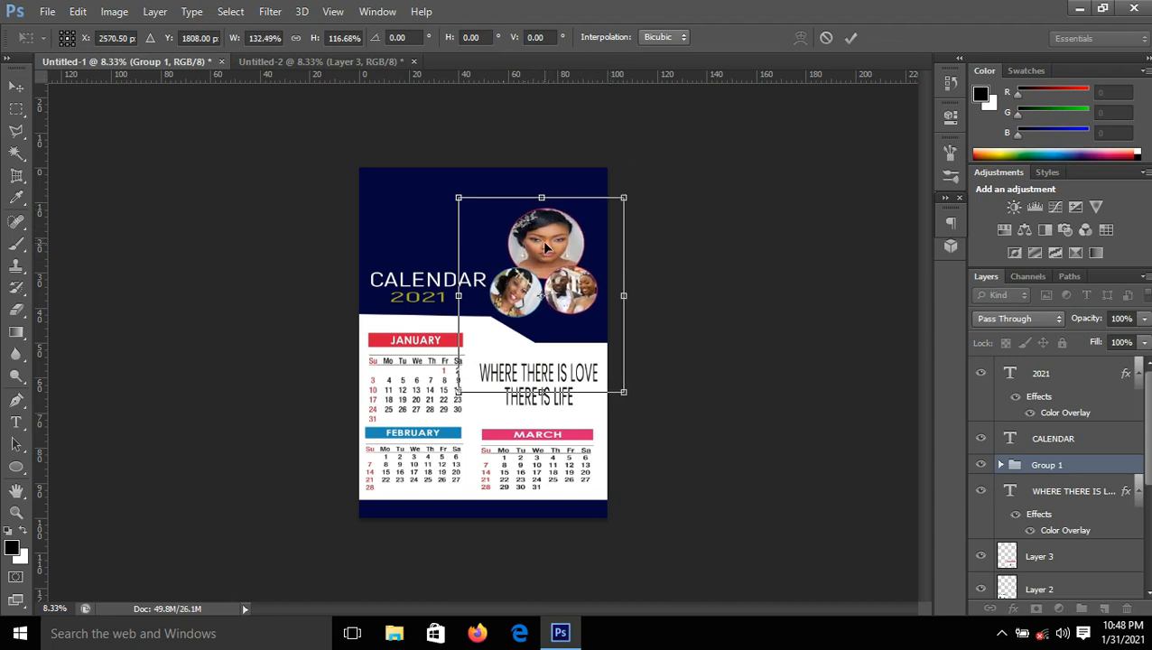
pyautogui.moveTo(545, 246); pyautogui.dragTo(550, 244)
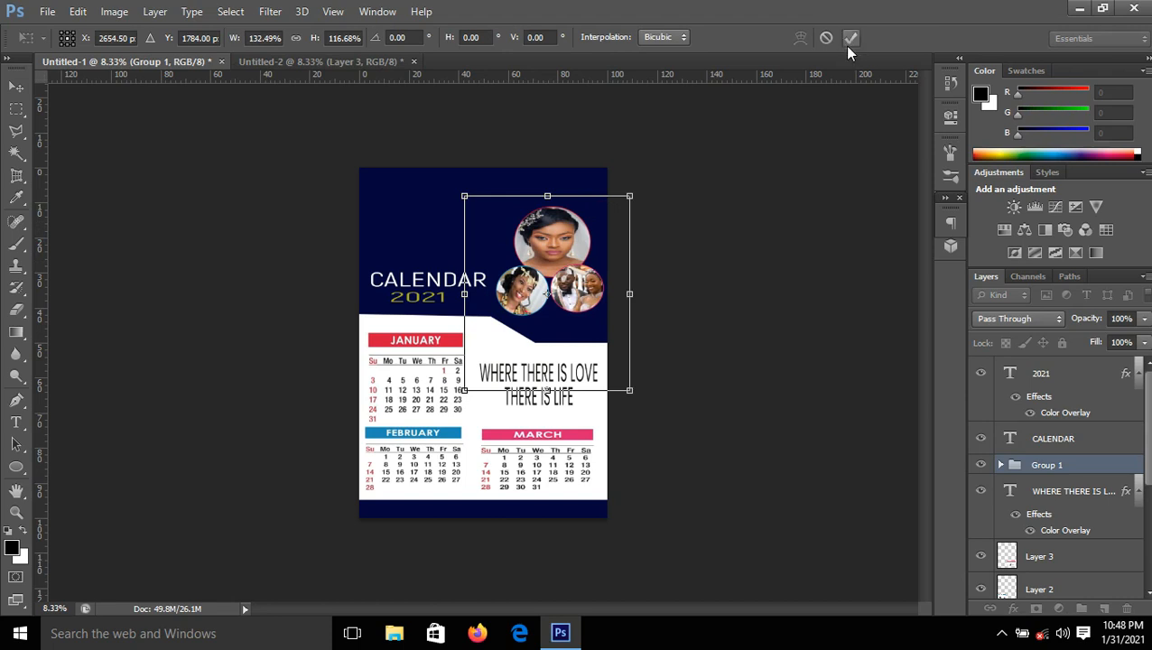
pyautogui.click(850, 39)
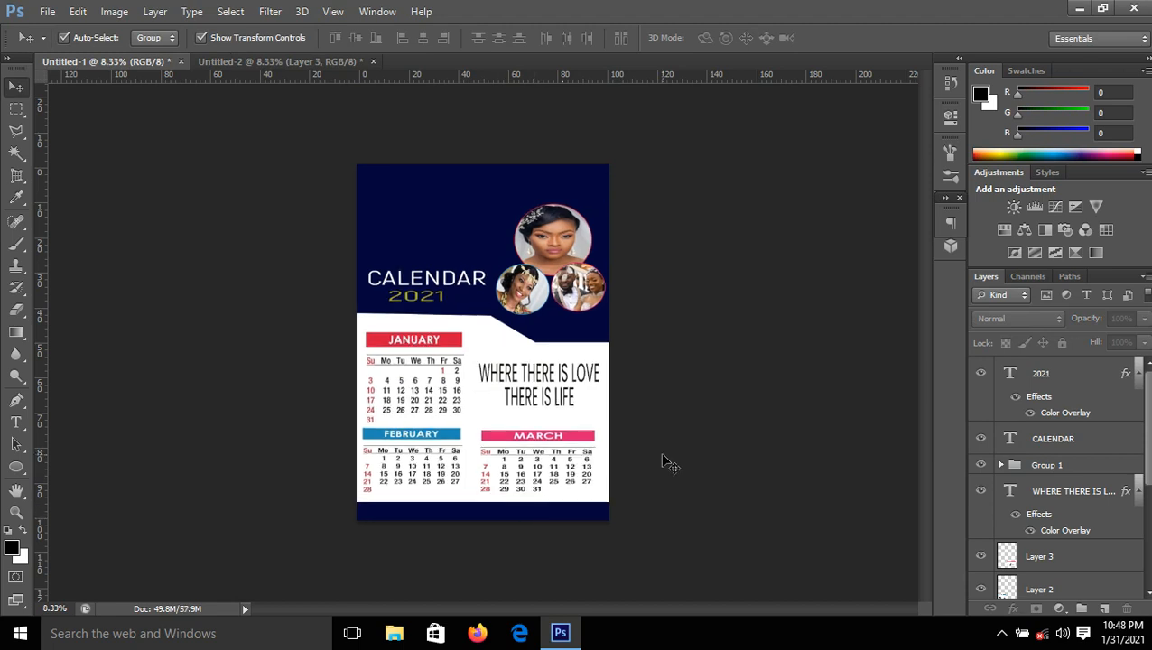
# Add the text "1ST JAN - NEW YEAR EVE" in white 14 pt Akrobat at the left end of the blue footer band.
pyautogui.hotkey('ctrl', '+')
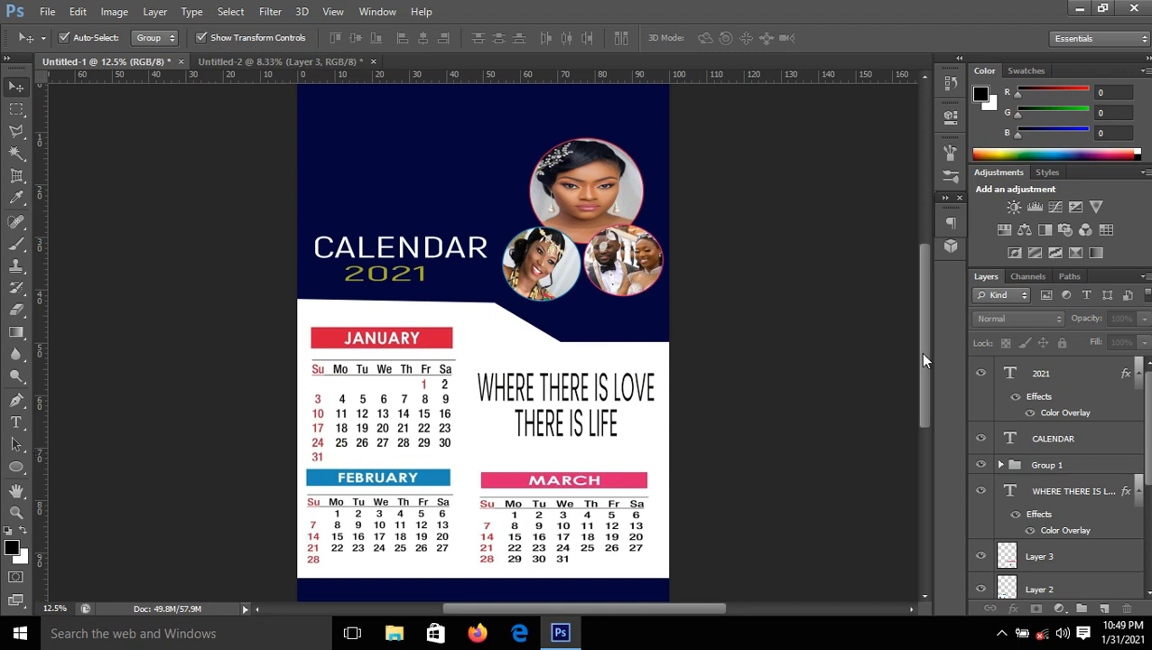
pyautogui.moveTo(923, 356); pyautogui.dragTo(921, 408)
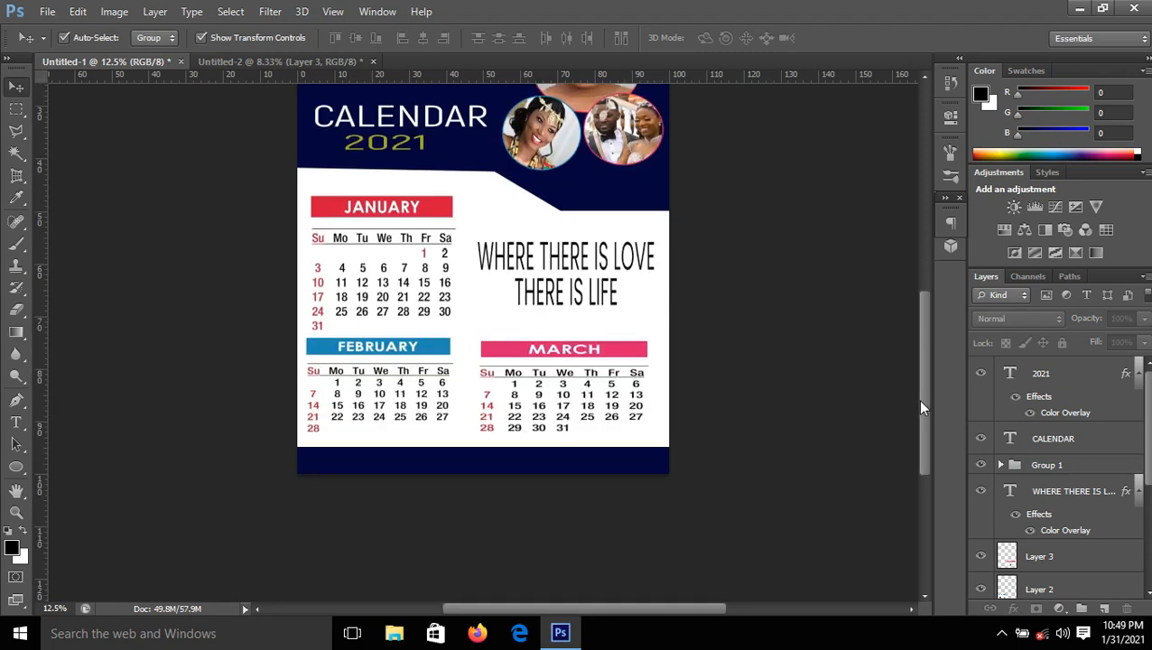
pyautogui.hotkey('ctrl', '+')
pyautogui.hotkey('ctrl', '+')
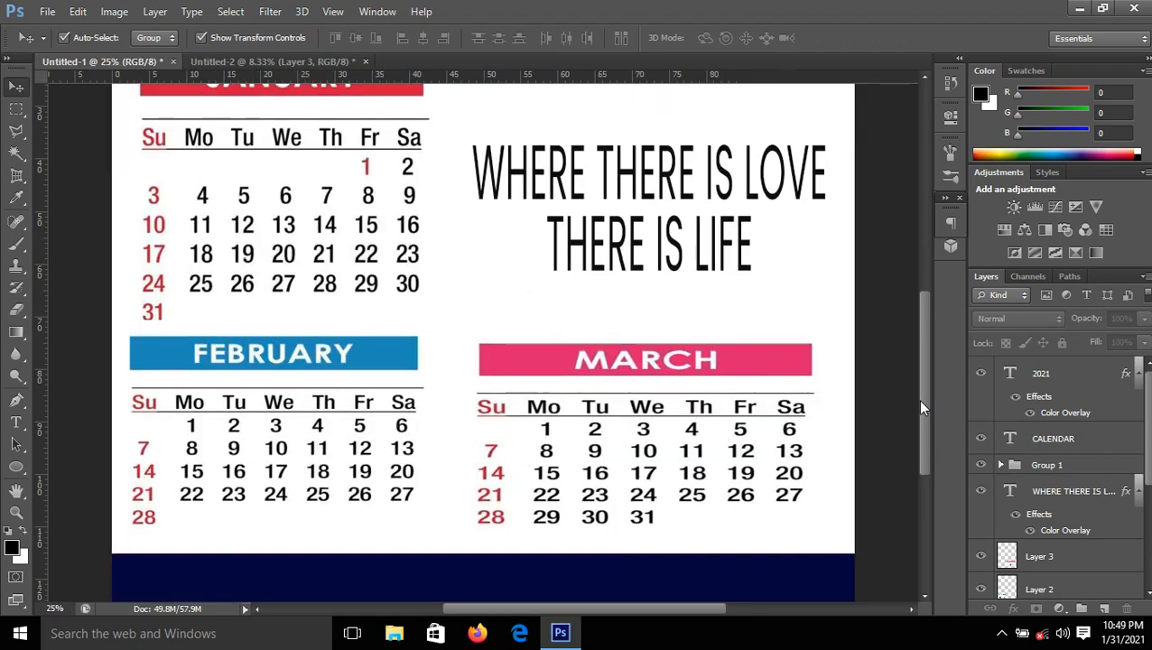
pyautogui.moveTo(922, 409); pyautogui.dragTo(919, 445)
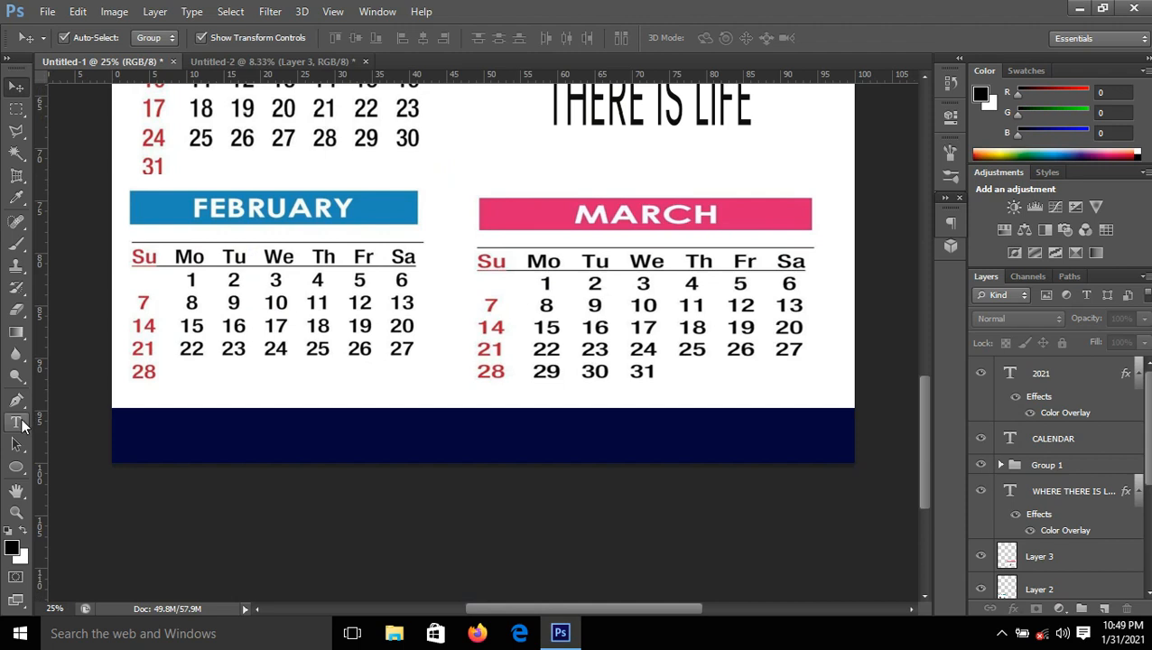
pyautogui.click(20, 422)
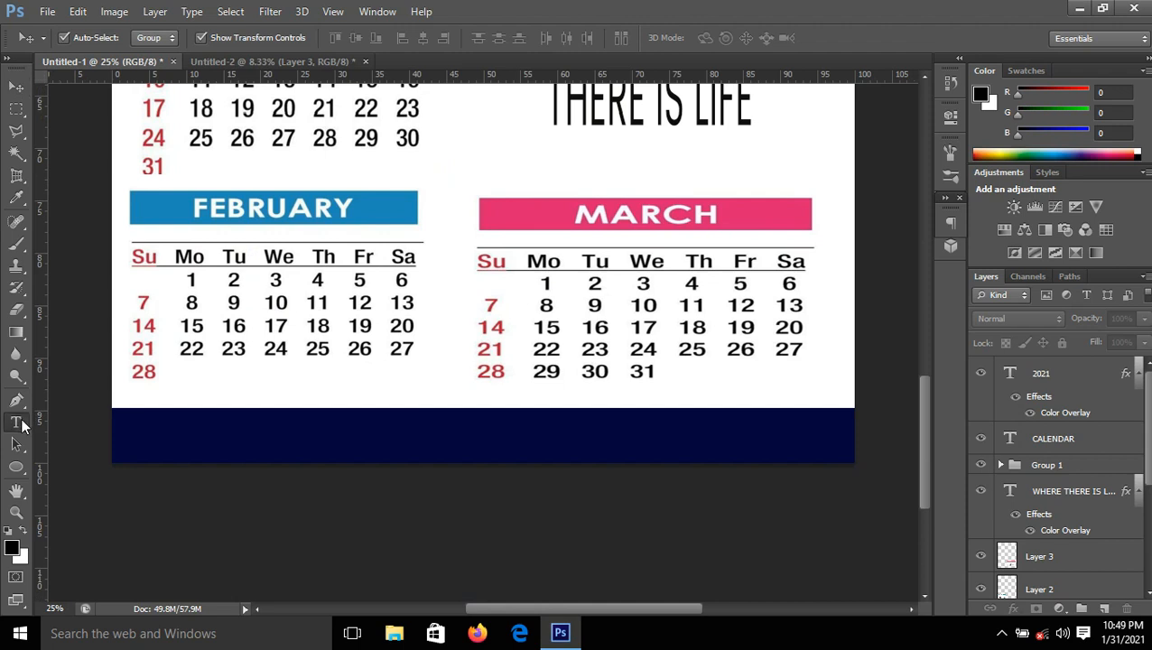
pyautogui.click(117, 417)
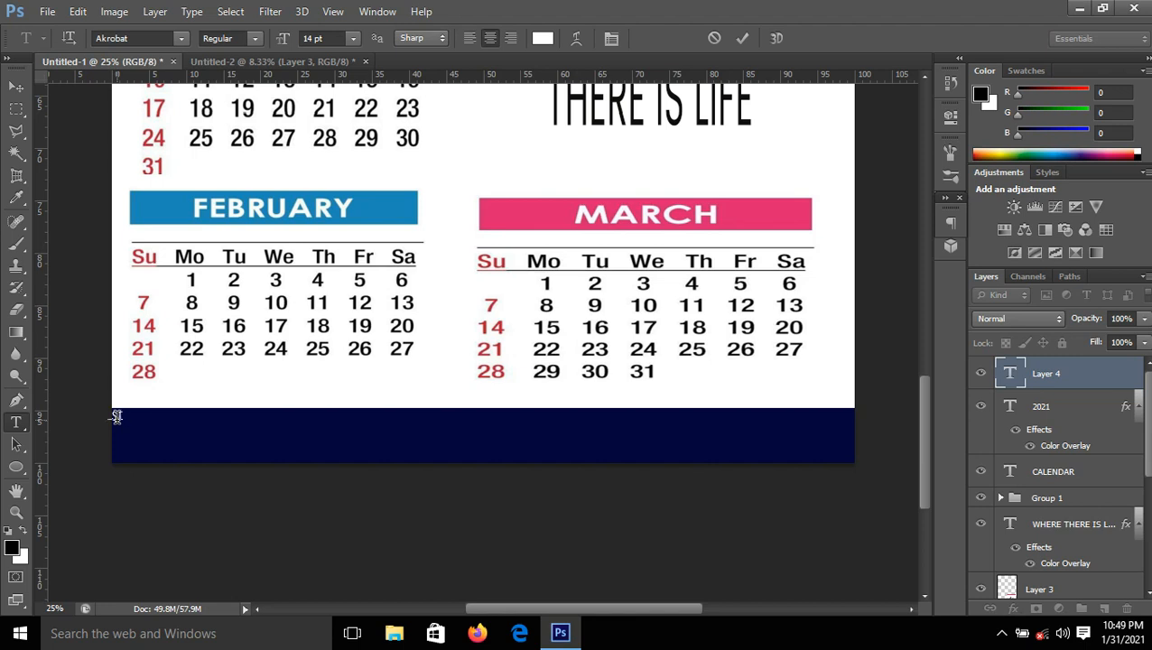
pyautogui.write('CIAN ')
pyautogui.write(' NEW')
pyautogui.write(' YEAR')
pyautogui.write(' EVE')
pyautogui.click(16, 86)
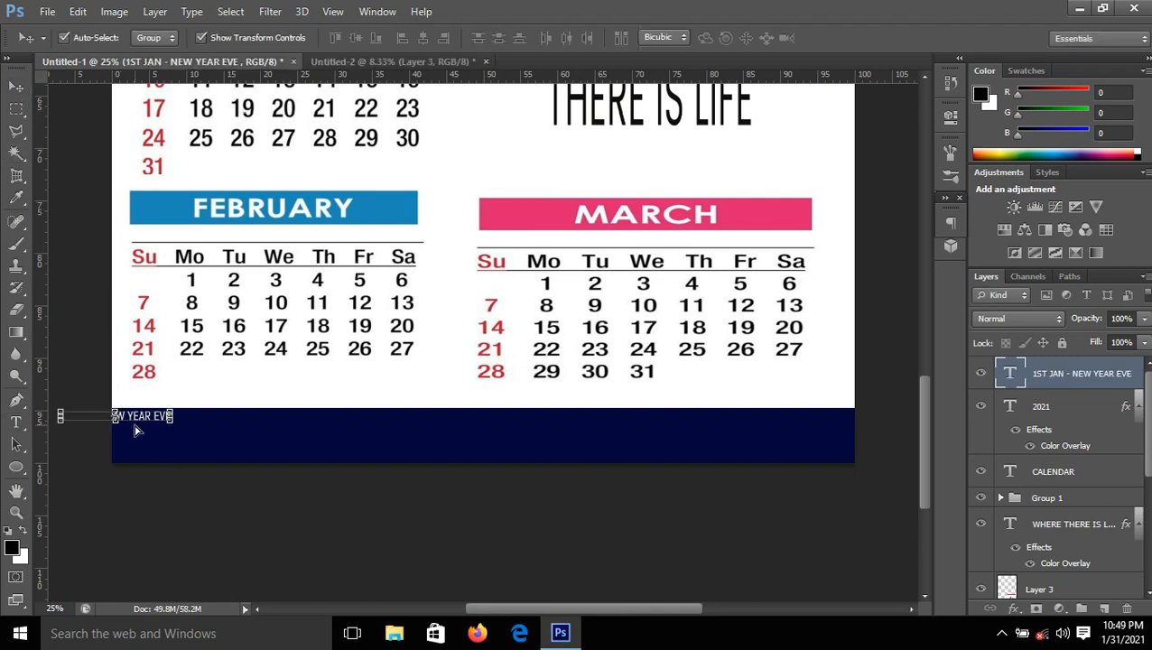
# Scale the 1ST JAN text to about 134% width and 125% height, and place it inside the footer's upper left, beneath February.
pyautogui.hotkey('ctrl', 't')
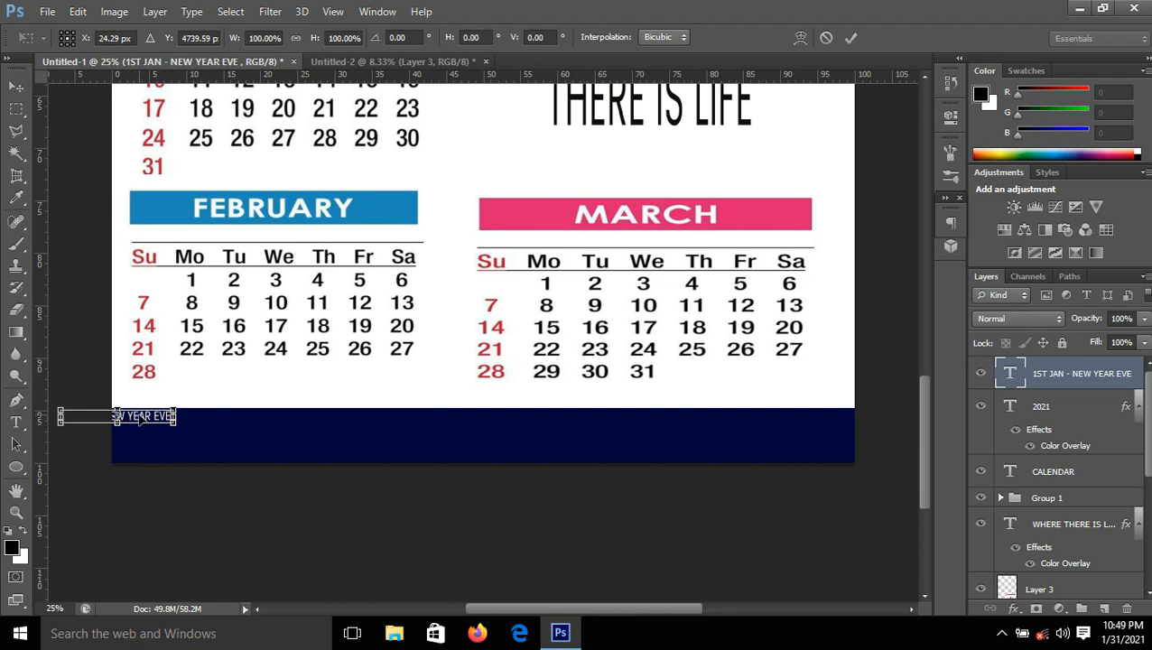
pyautogui.moveTo(139, 418); pyautogui.dragTo(282, 421)
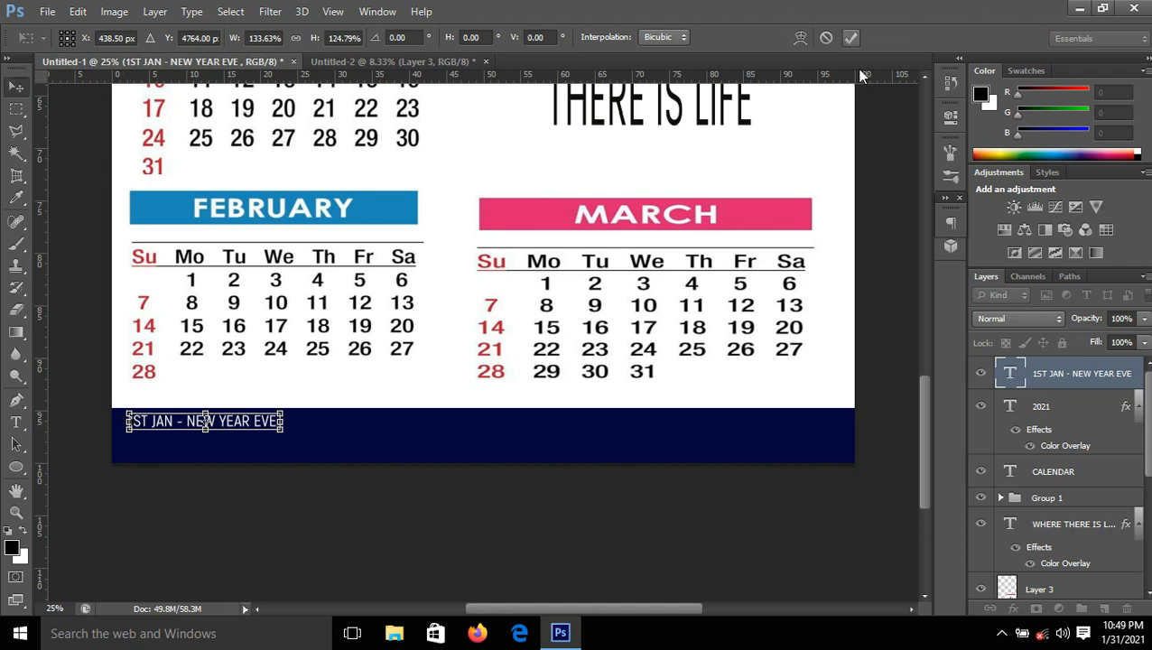
pyautogui.click(851, 37)
pyautogui.click(892, 239)
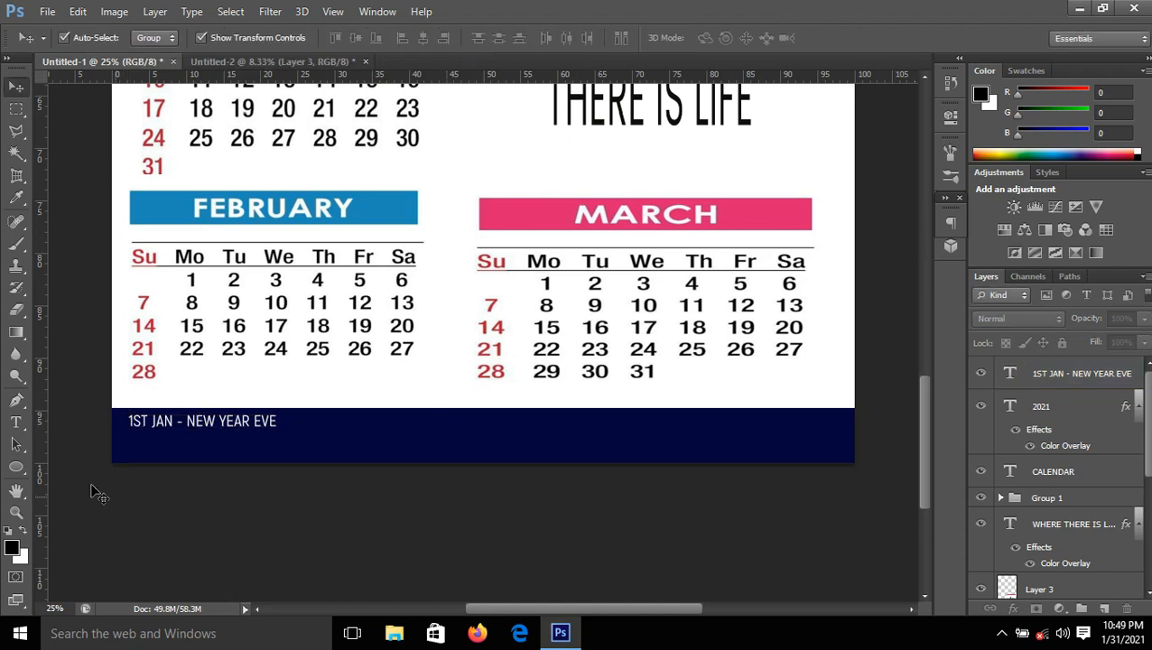
# Add the text "28TH FEB - MARRIAGE ANNIVERSARY" in 14 pt Akrobat beneath the 1ST JAN line in the footer.
pyautogui.click(16, 422)
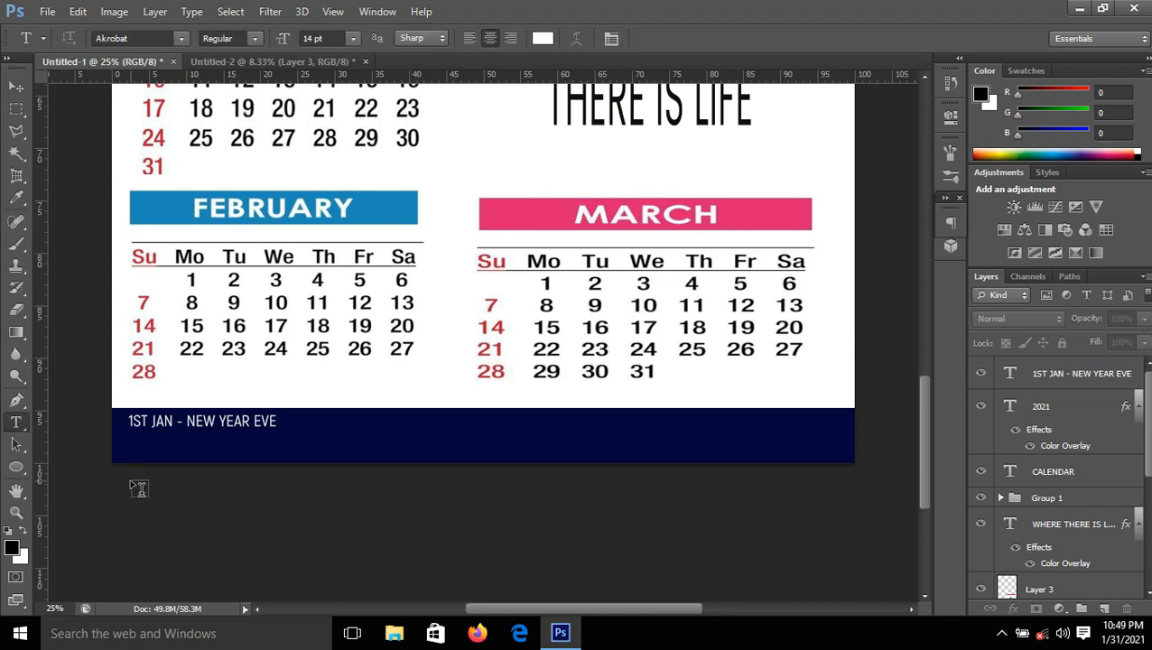
pyautogui.click(127, 443)
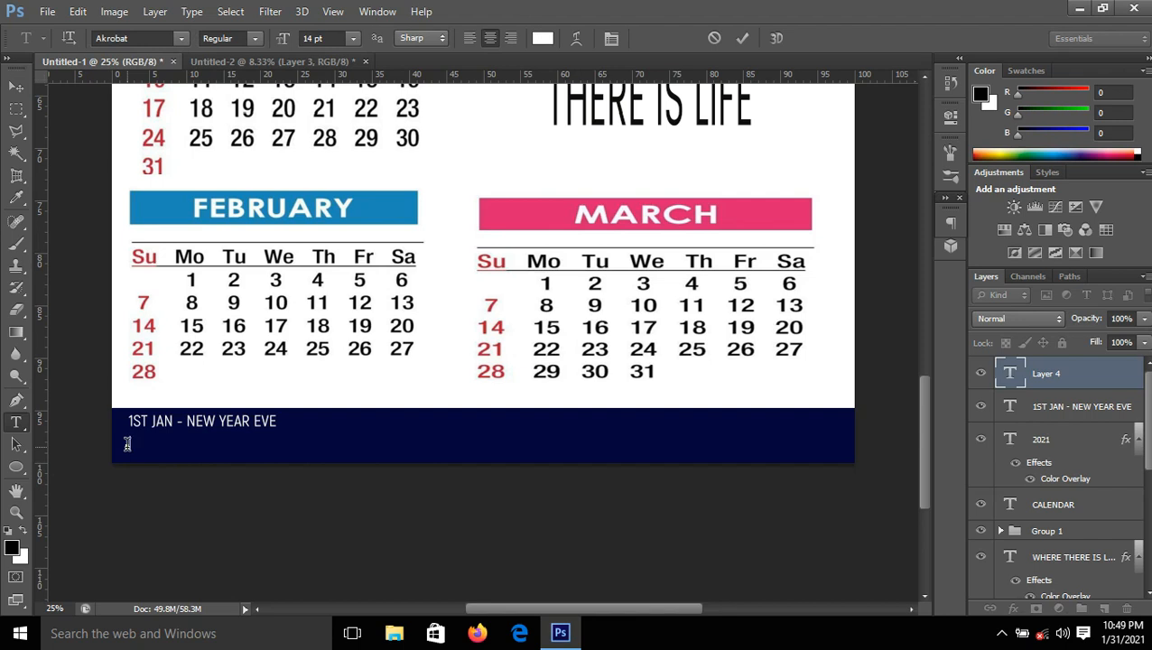
pyautogui.write('28TH')
pyautogui.write(' FEB')
pyautogui.write(' -')
pyautogui.write(' MA')
pyautogui.write('RRIGE')
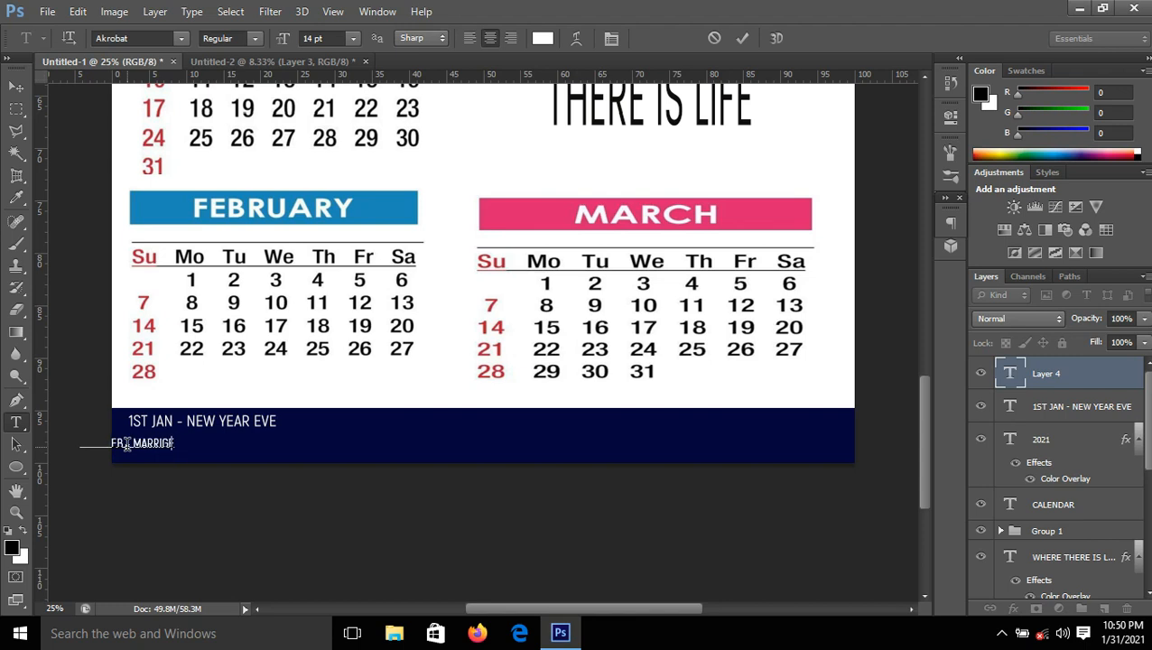
pyautogui.press('BackSpace')
pyautogui.press('BackSpace')
pyautogui.write('AGE ANNIVER')
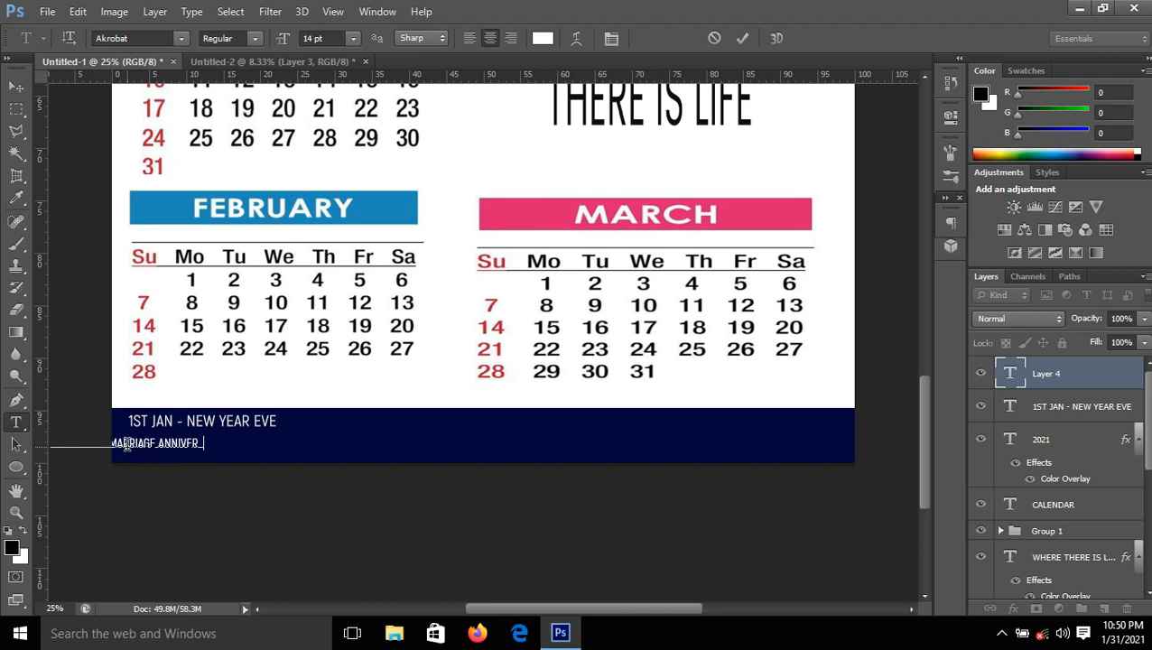
pyautogui.write('SARY')
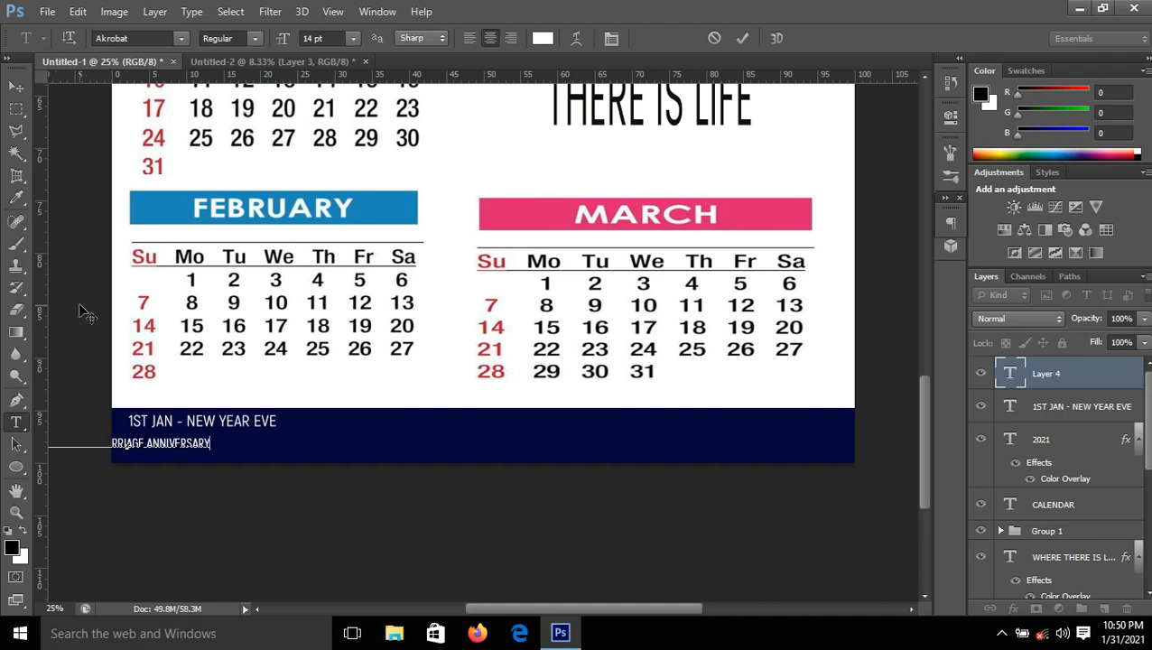
pyautogui.hotkey('ctrl', 'a')
pyautogui.hotkey('ctrl', 't')
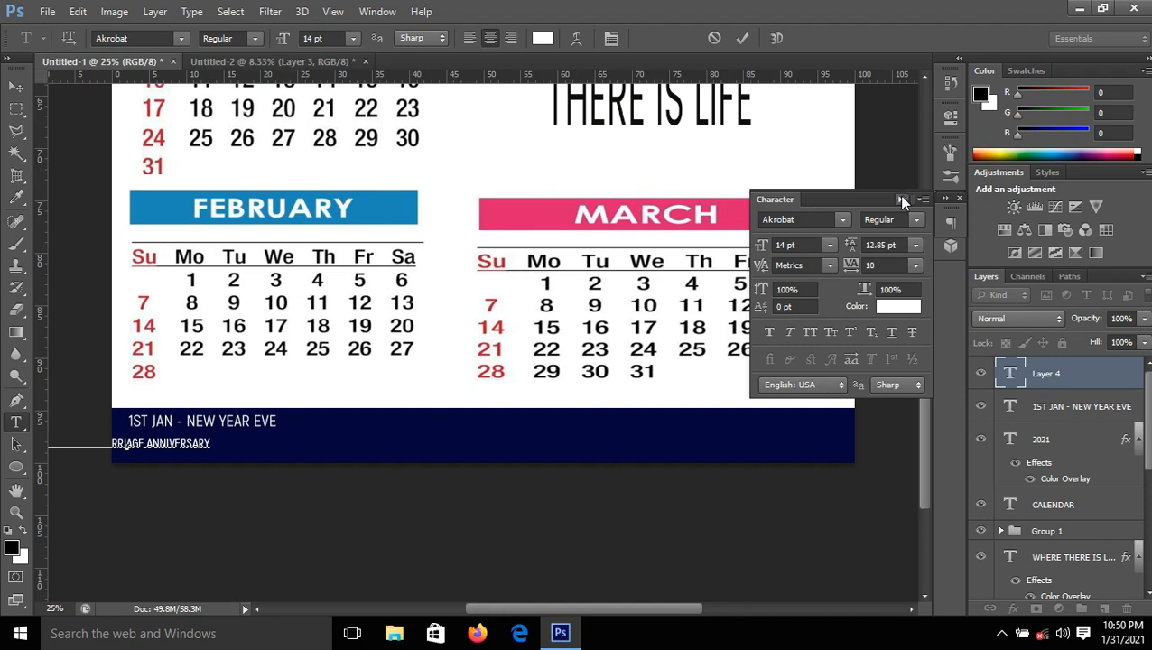
pyautogui.click(901, 199)
pyautogui.click(741, 39)
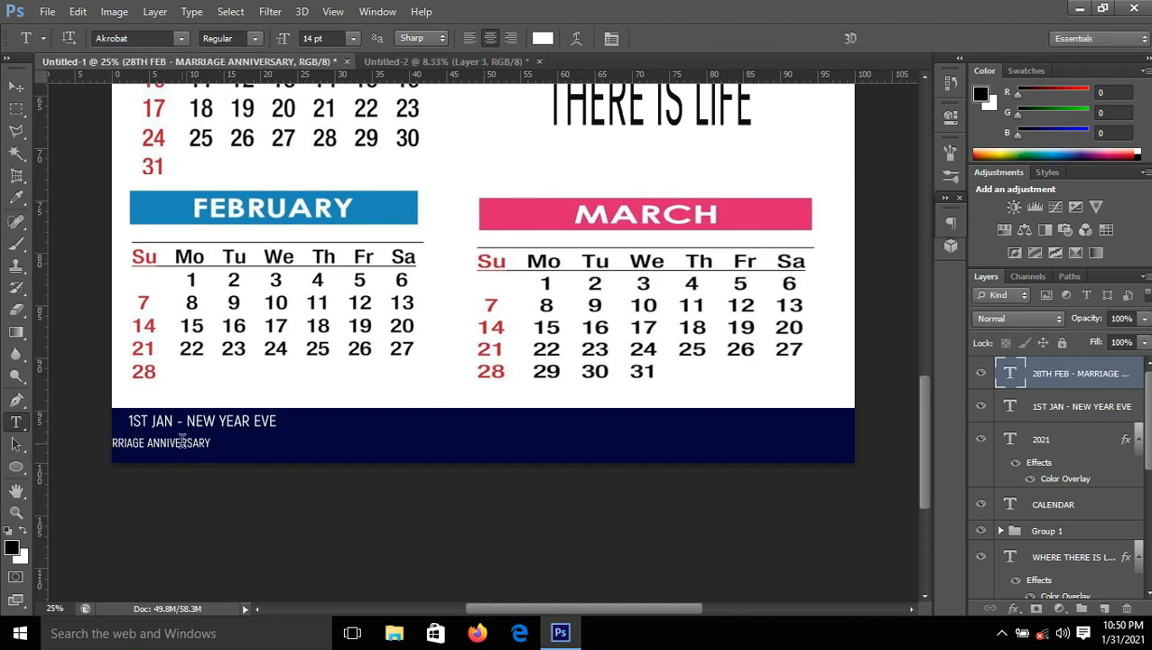
# Fit the 28TH FEB text inside the footer, left-aligned beneath the 1ST JAN line and about as wide as it.
pyautogui.click(16, 86)
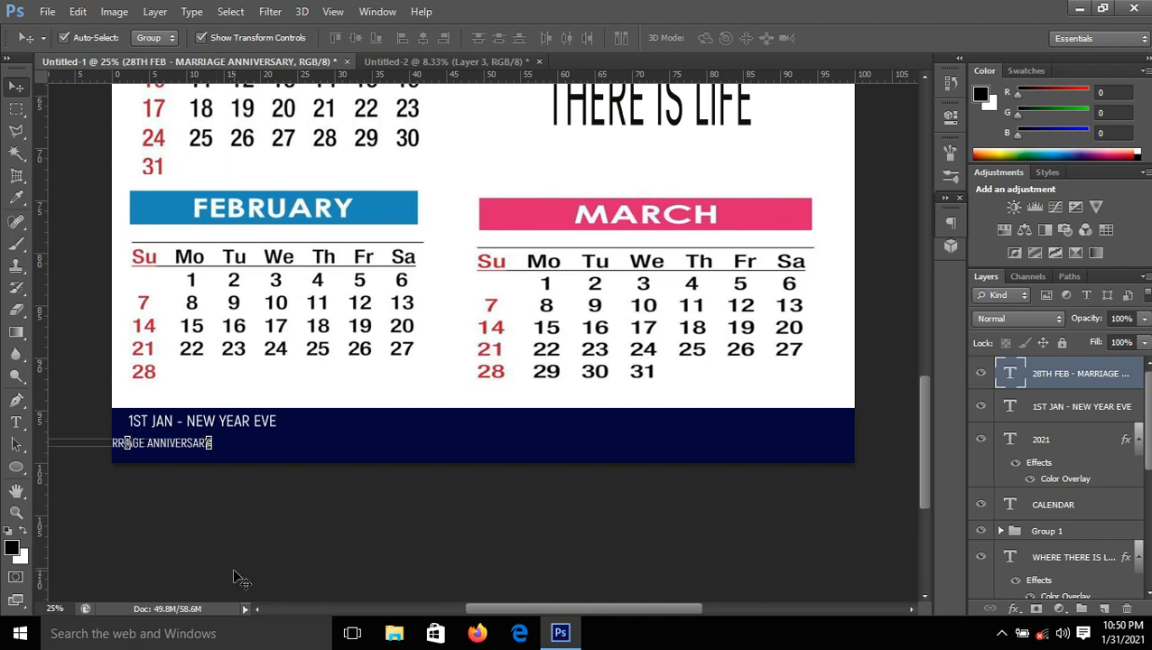
pyautogui.hotkey('ctrl', 't')
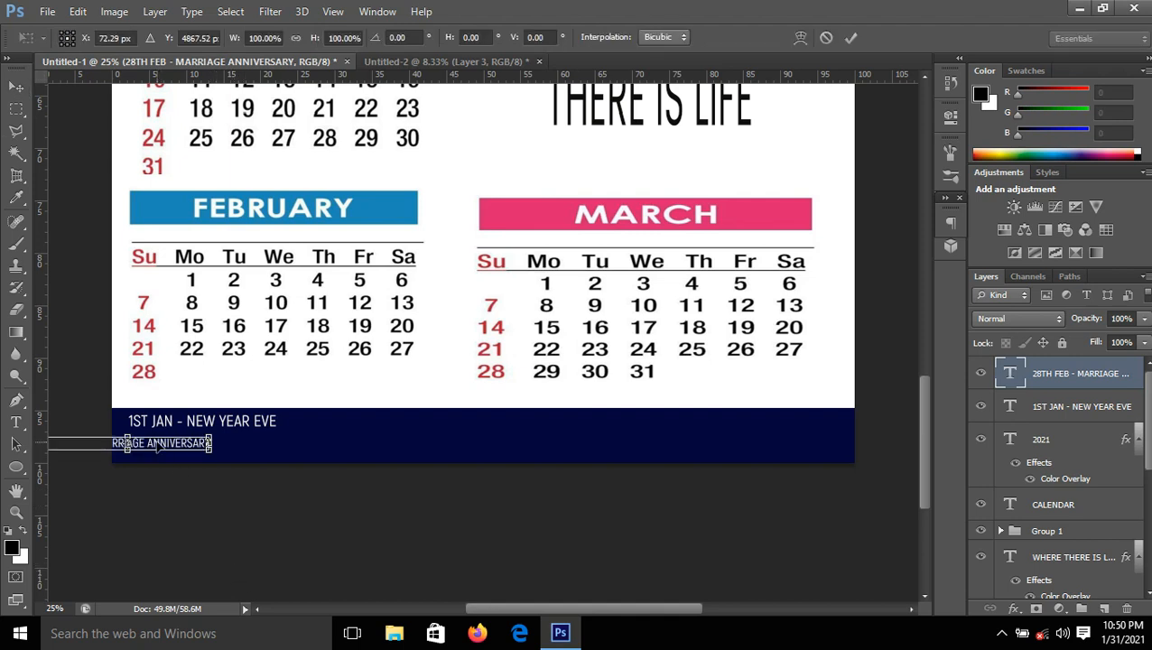
pyautogui.moveTo(158, 442); pyautogui.dragTo(254, 445)
pyautogui.click(853, 36)
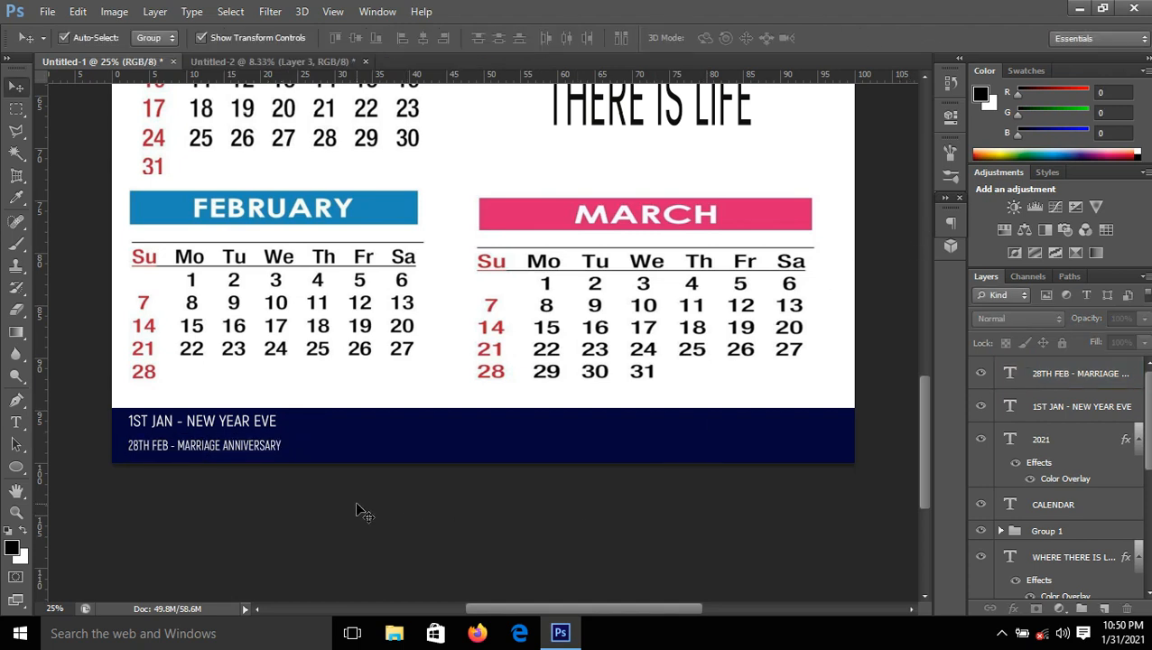
# Stretch the 1ST JAN - NEW YEAR EVE text horizontally to about 190% width, keeping its left edge in place.
pyautogui.hotkey('ctrl', '+')
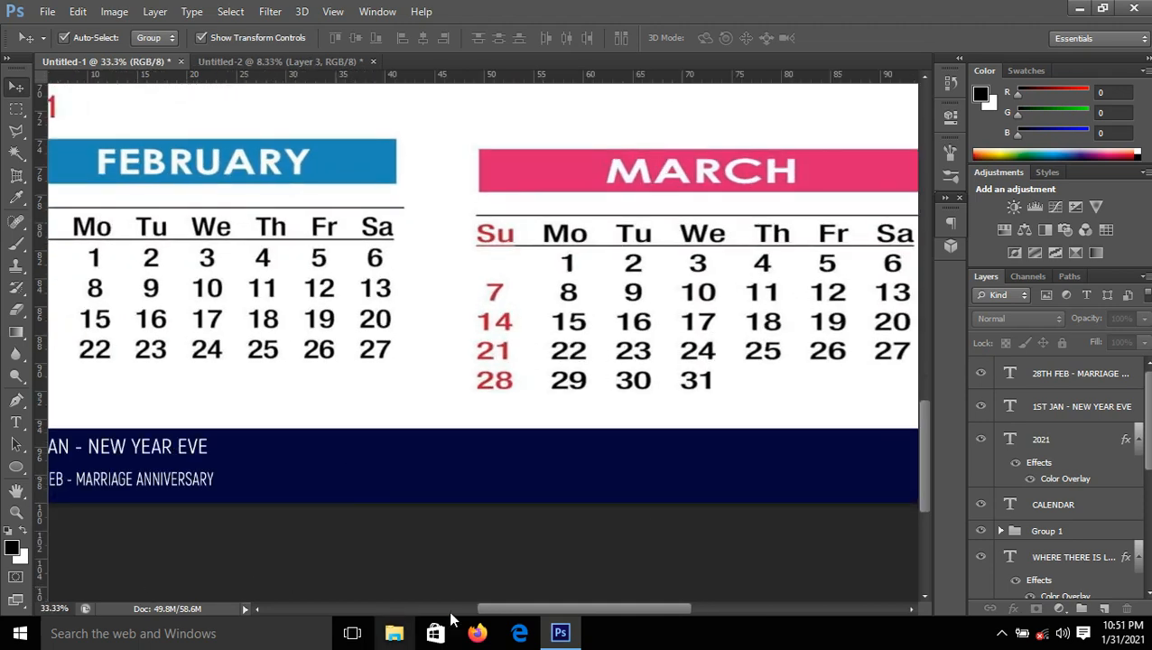
pyautogui.moveTo(502, 605); pyautogui.dragTo(445, 606)
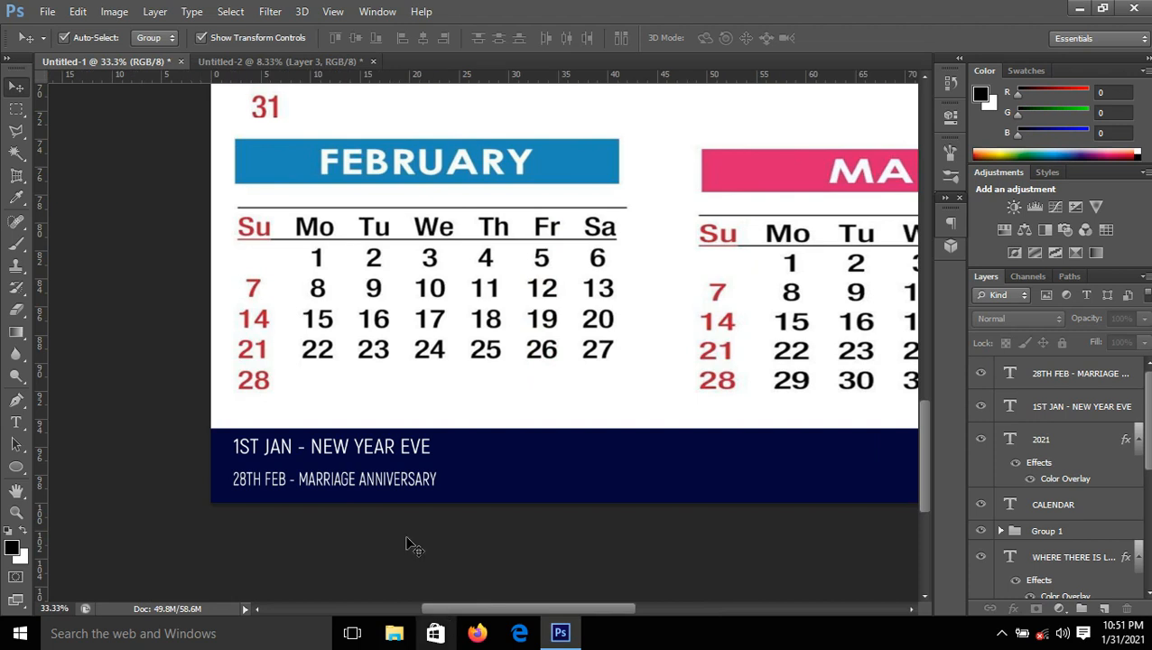
pyautogui.click(400, 438)
pyautogui.hotkey('ctrl', 't')
pyautogui.press('Return')
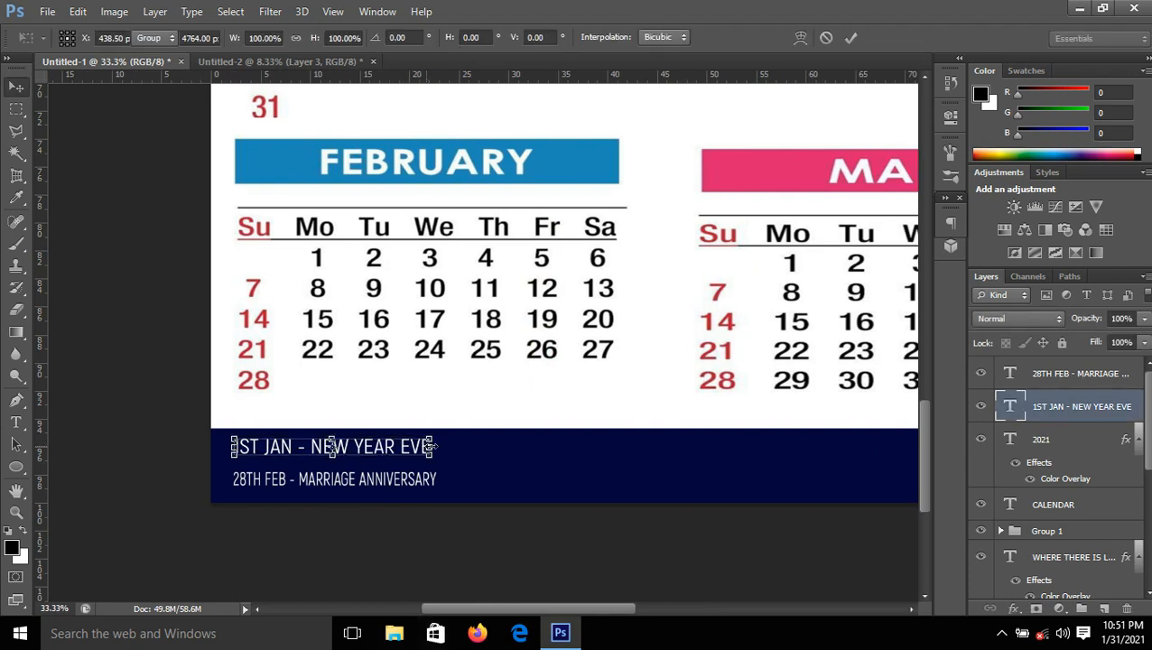
pyautogui.moveTo(434, 446); pyautogui.dragTo(612, 441)
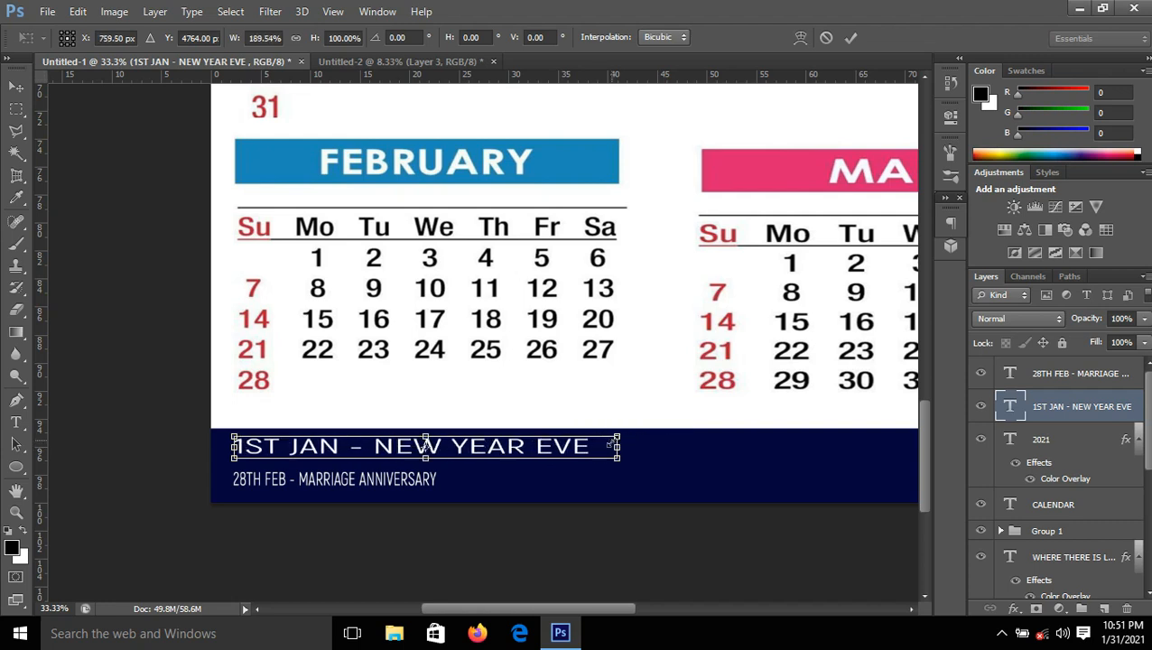
pyautogui.click(849, 39)
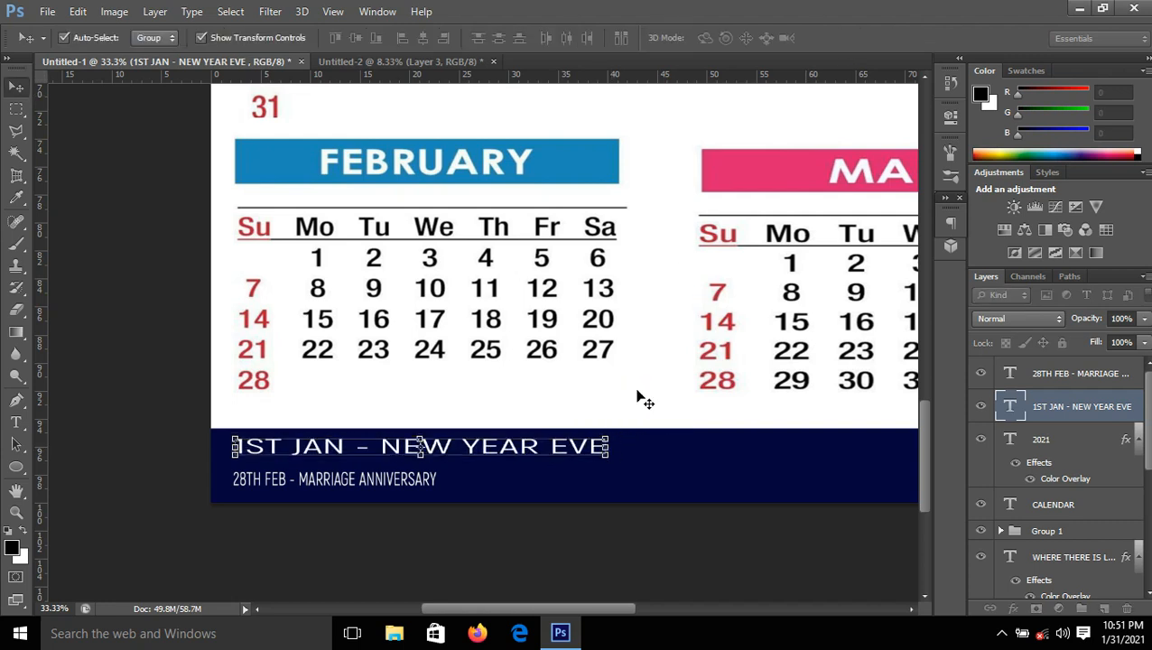
# Scale the 28TH FEB - MARRIAGE ANNIVERSARY text to about 181% width and 117% height, aligned beneath the 1ST JAN line.
pyautogui.click(361, 481)
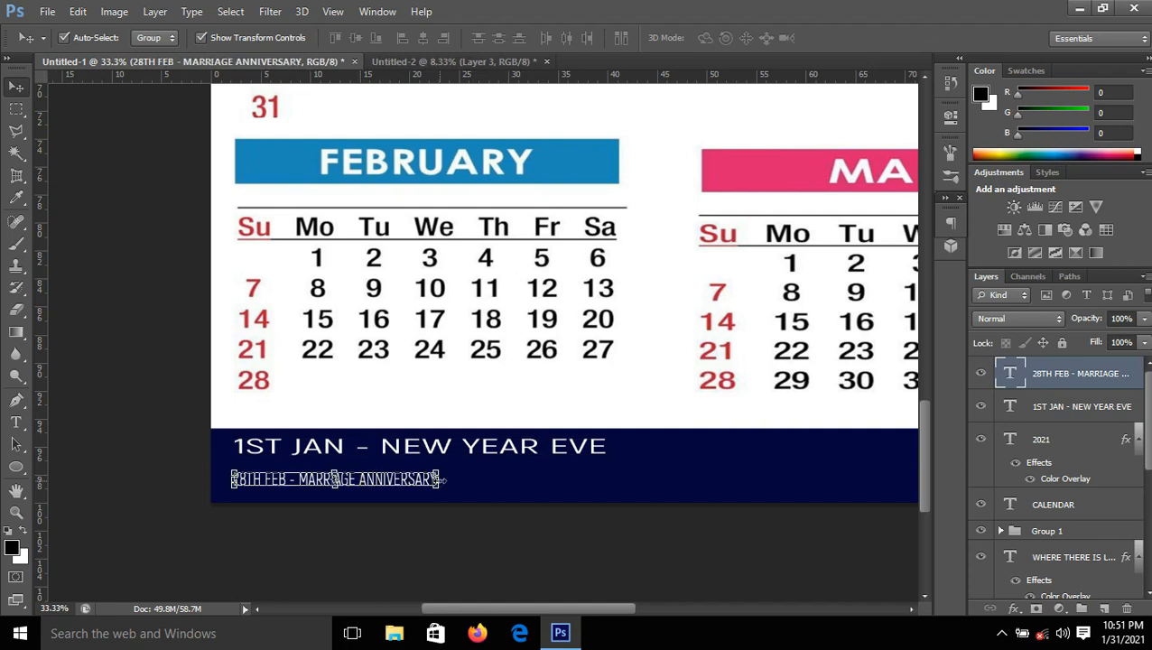
pyautogui.hotkey('ctrl', 't')
pyautogui.moveTo(478, 481); pyautogui.dragTo(619, 472)
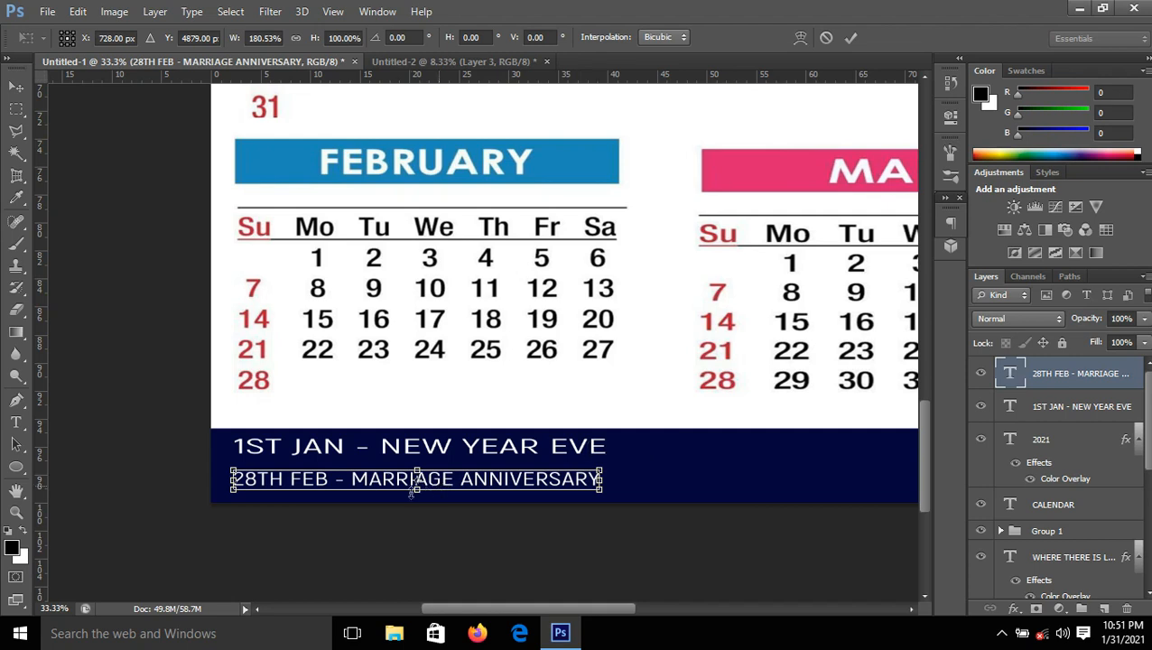
pyautogui.moveTo(418, 488); pyautogui.dragTo(419, 492)
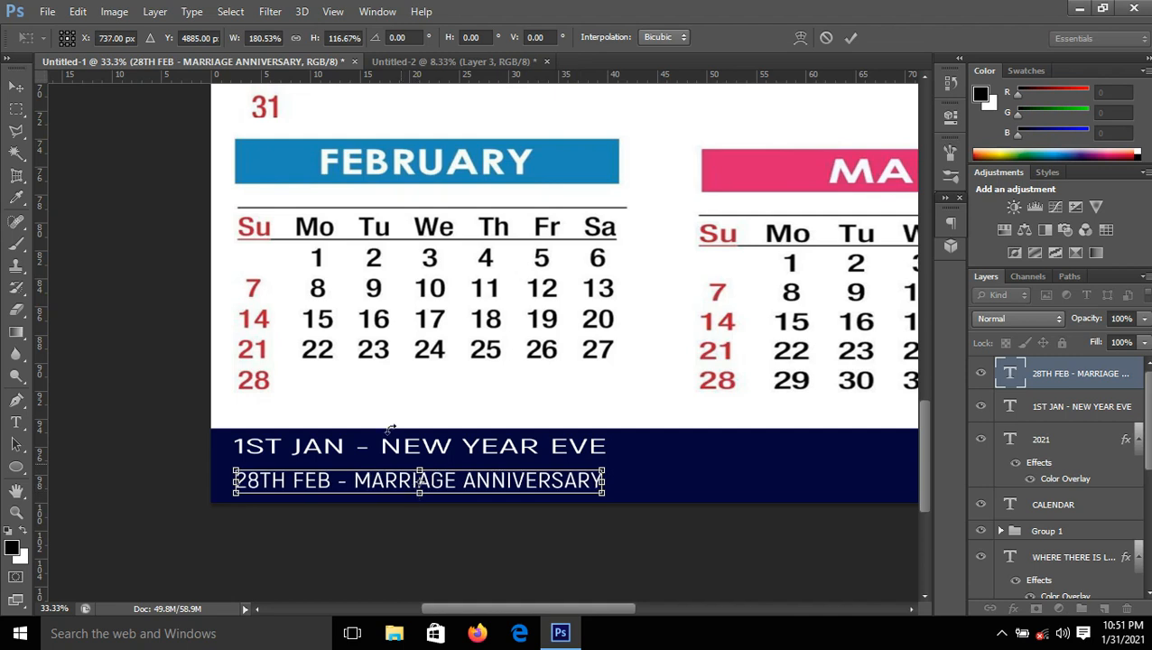
pyautogui.click(852, 37)
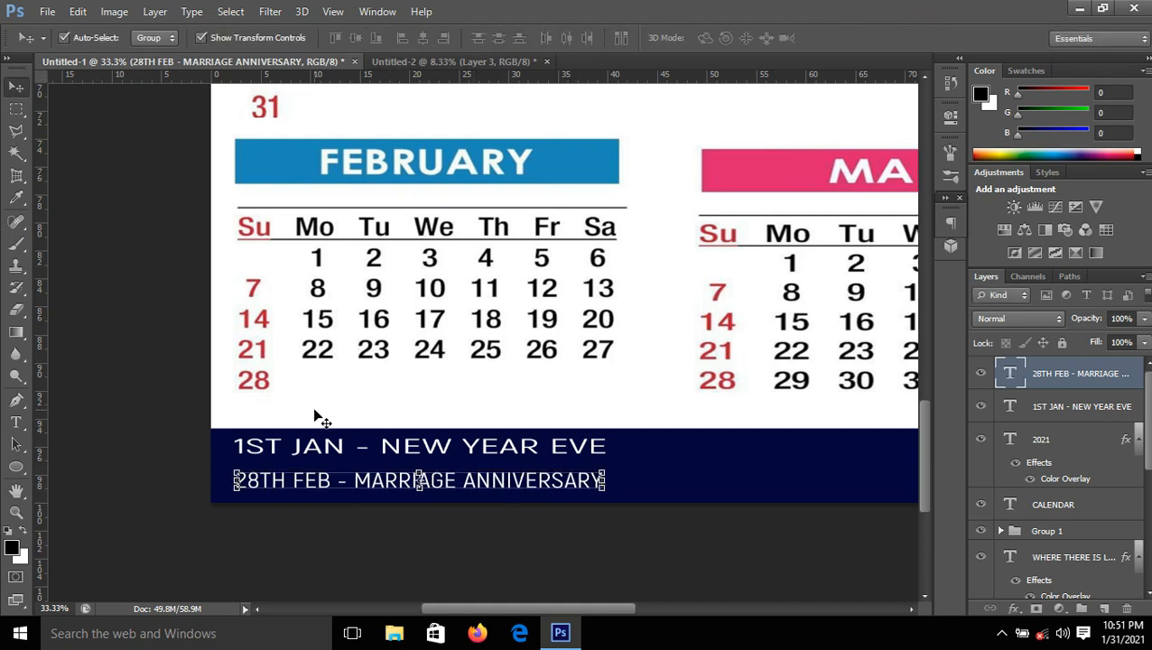
pyautogui.click(107, 295)
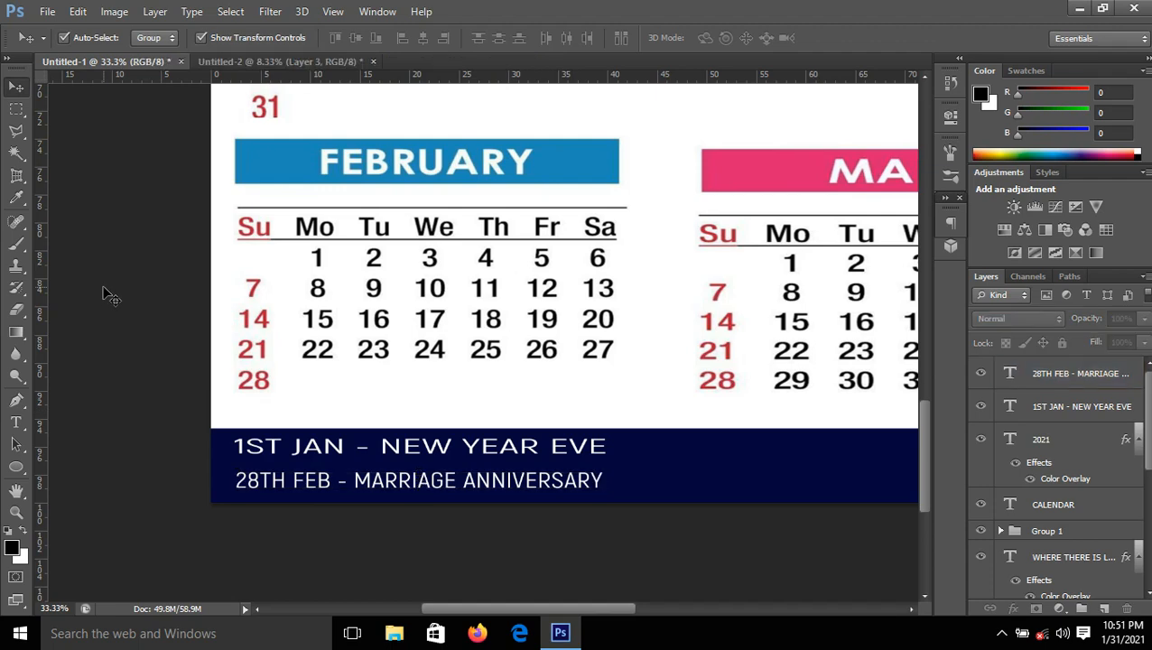
# Examine the overall calendar page layout, from the photos and heading down to the month grids and footer dates.
pyautogui.hotkey('ctrl', '-')
pyautogui.hotkey('ctrl', '-')
pyautogui.hotkey('ctrl', '-')
pyautogui.hotkey('ctrl', '-')
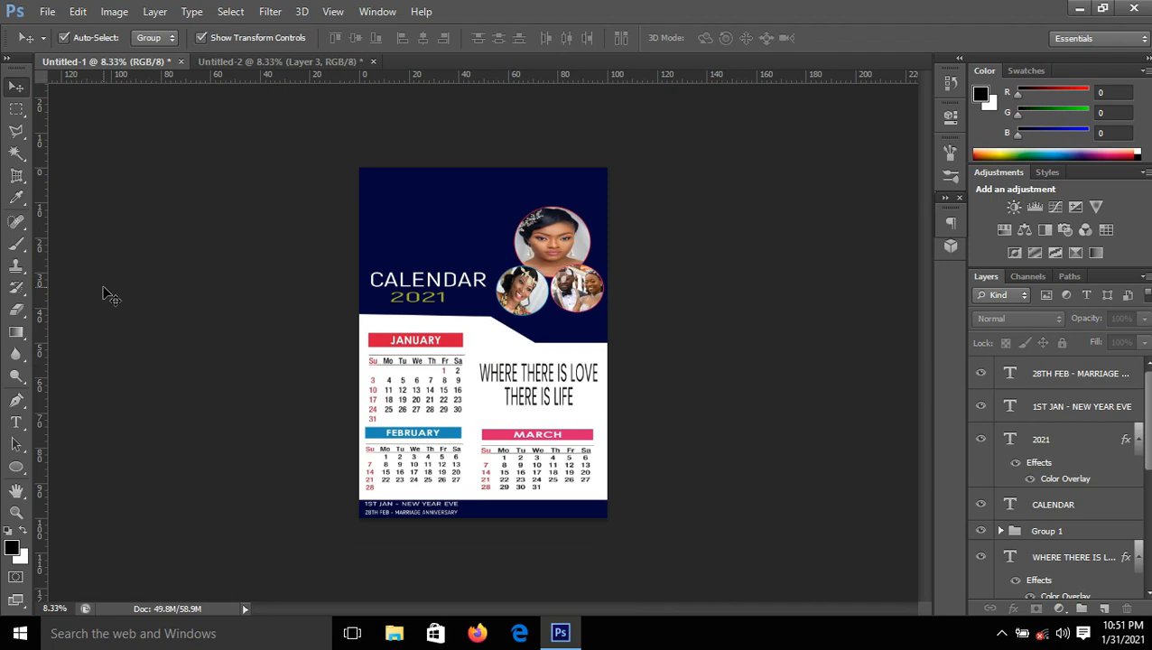
pyautogui.hotkey('ctrl', '-')
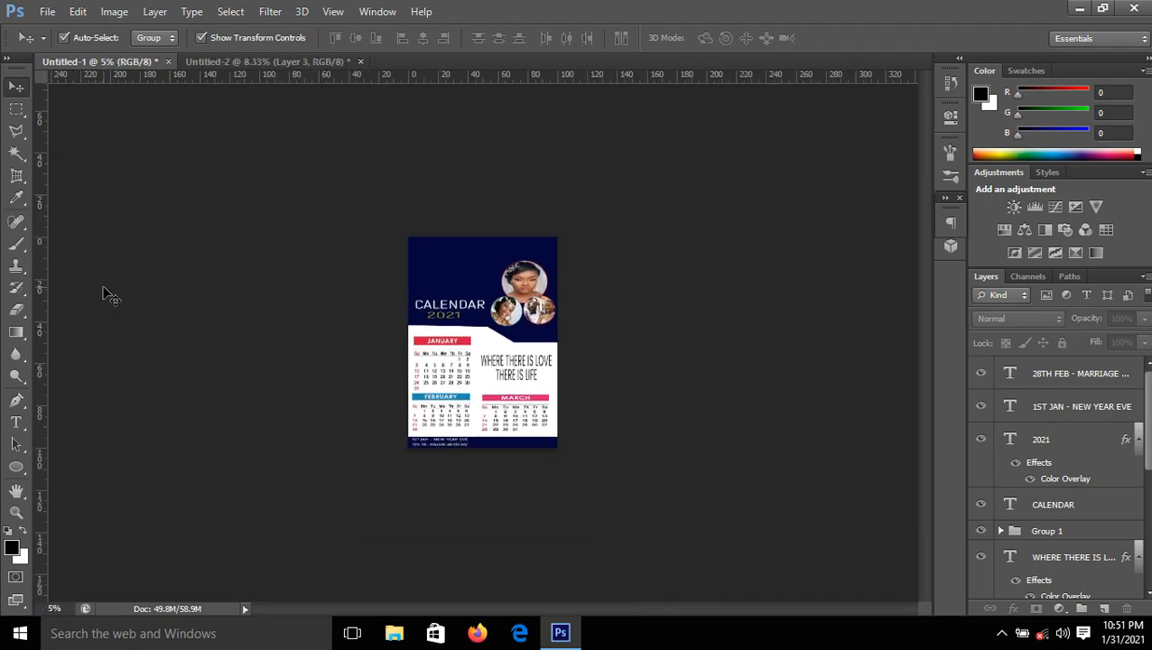
pyautogui.hotkey('ctrl', '+')
pyautogui.hotkey('ctrl', '+')
pyautogui.hotkey('ctrl', '+')
pyautogui.hotkey('ctrl', '+')
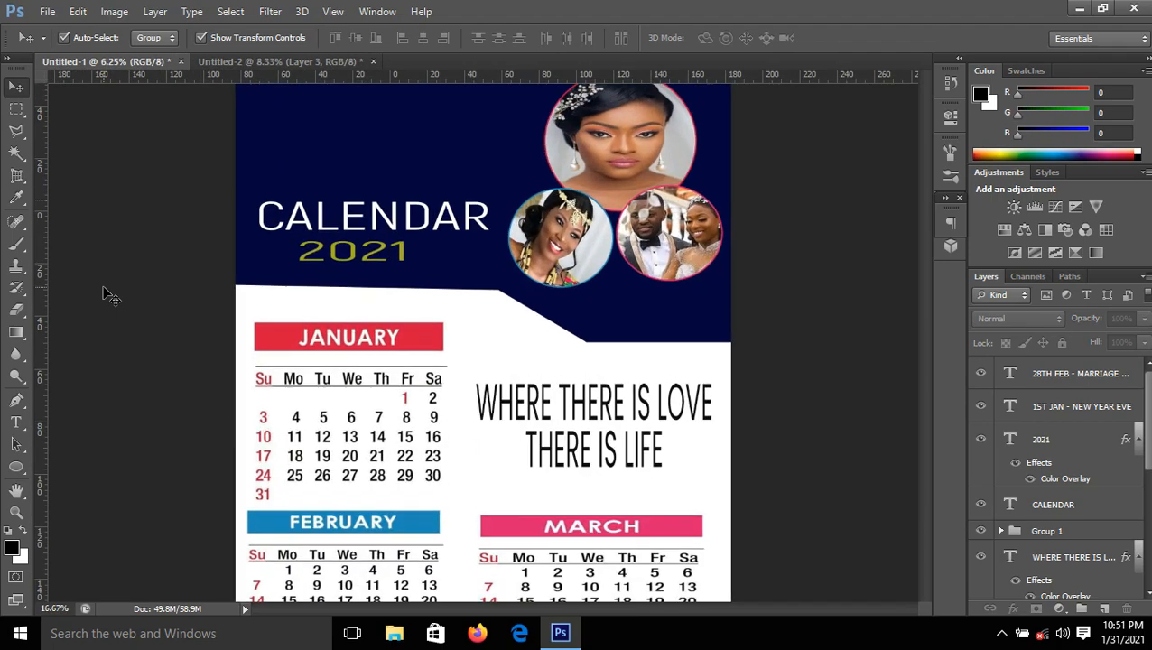
pyautogui.hotkey('ctrl', '-')
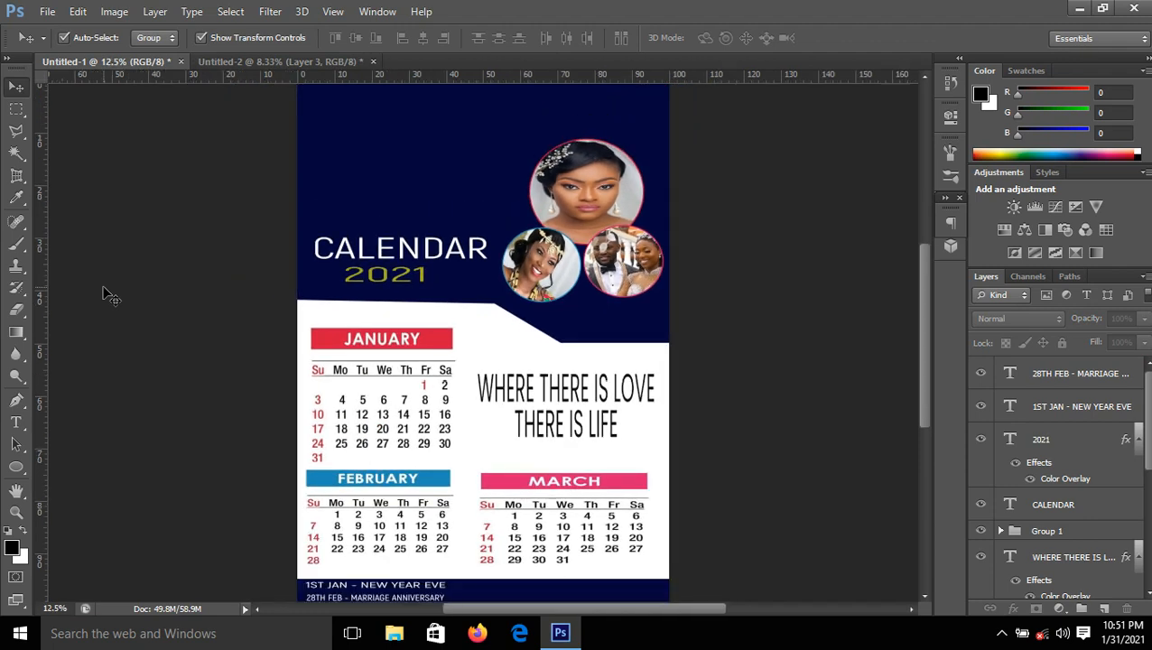